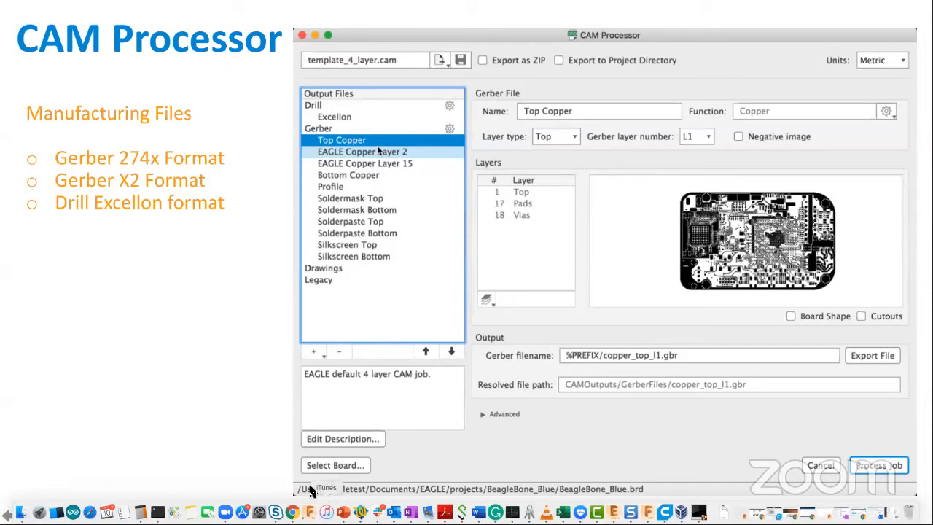
- End the slide show and switch to the EAGLE Control Panel, keeping its window at full size
key(Escape)
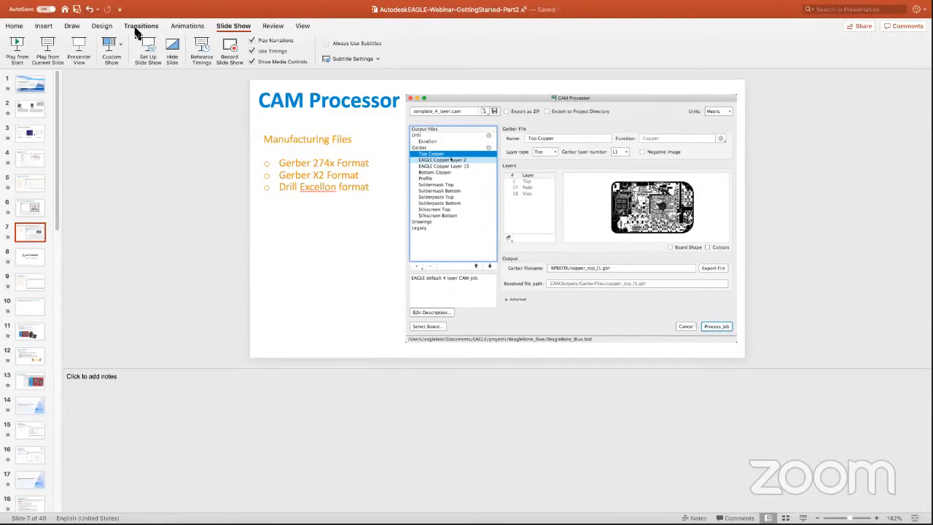
mouse_move(613, 512)
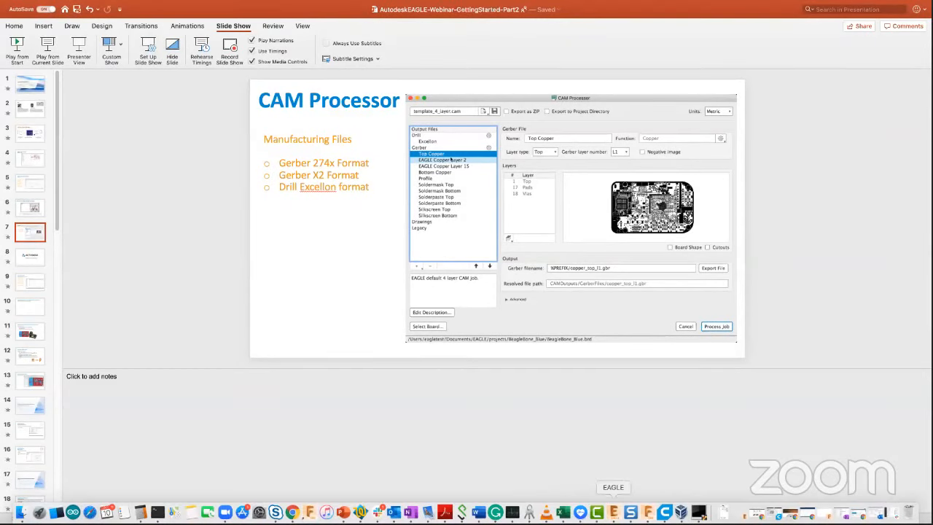
click(614, 512)
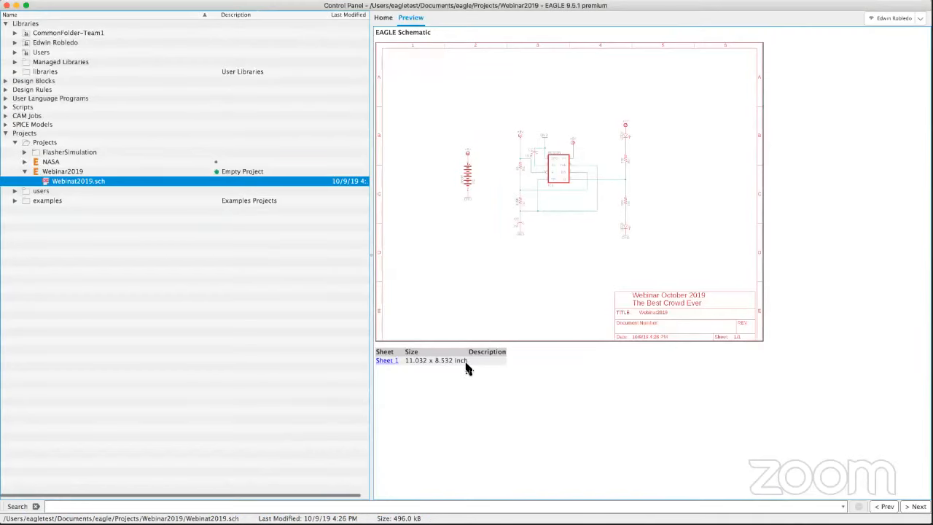
double_click(131, 7)
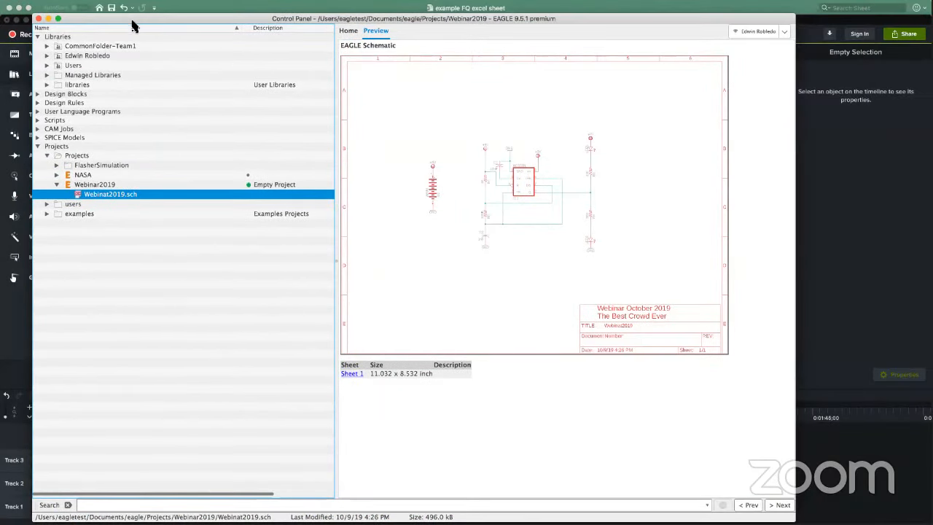
double_click(133, 22)
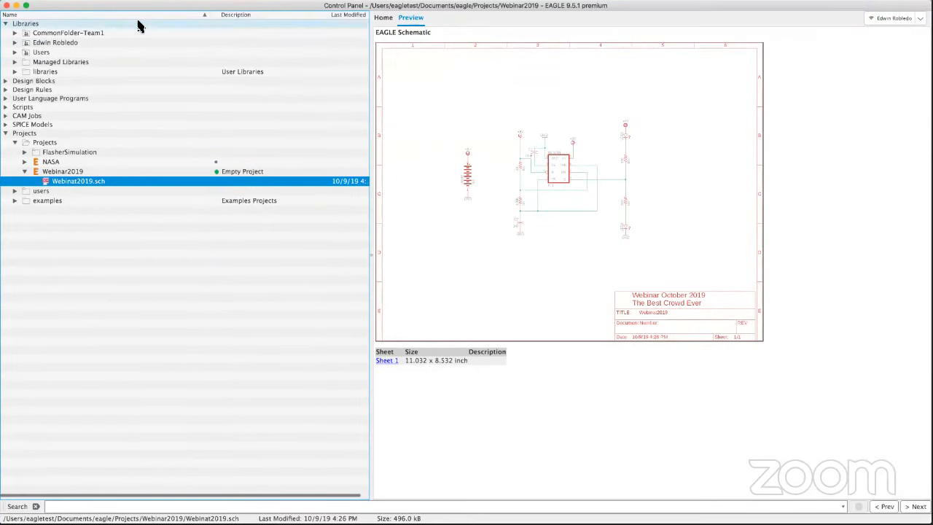
- Look through the example ULP files under User Language Programs, collapsing the Projects and Libraries branches along the way
click(15, 142)
click(5, 132)
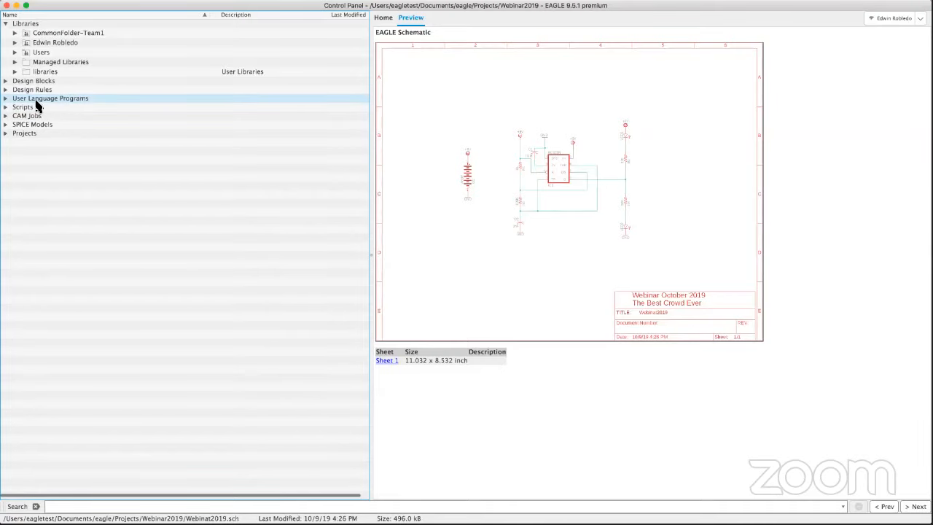
click(6, 99)
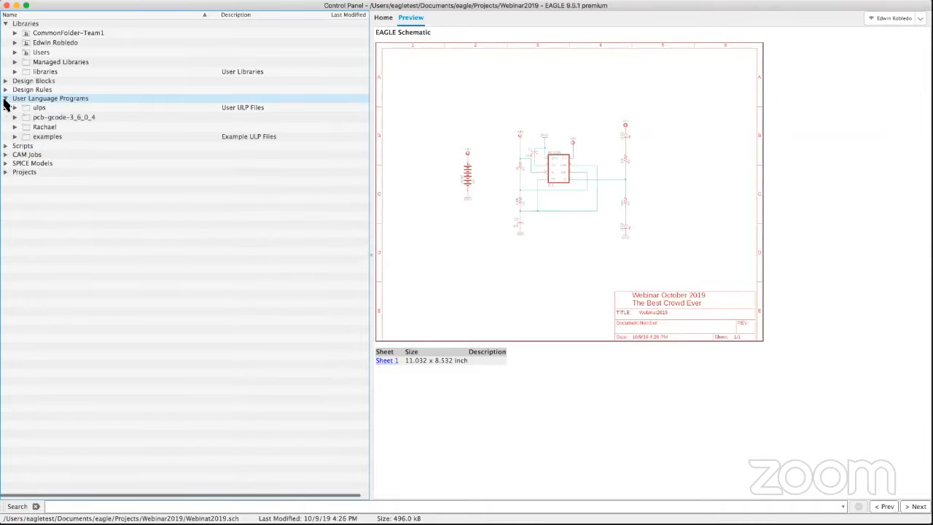
click(15, 136)
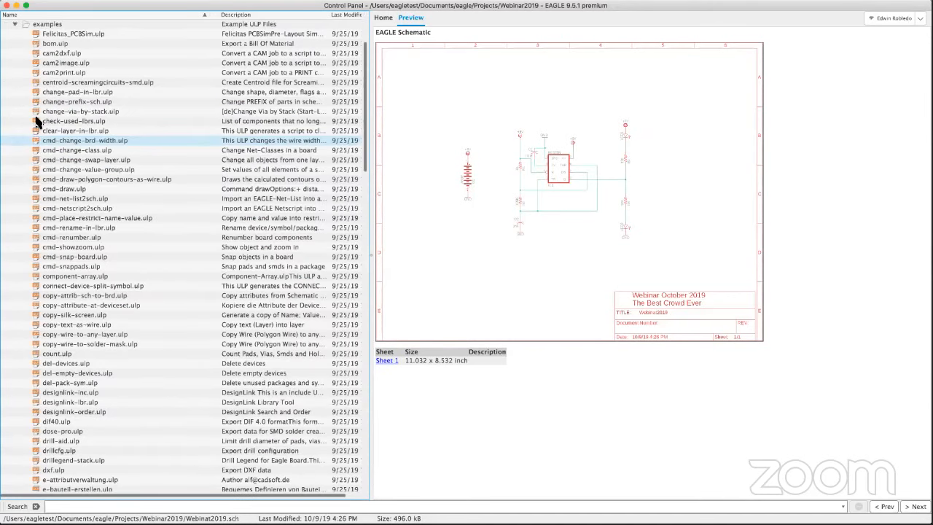
click(15, 24)
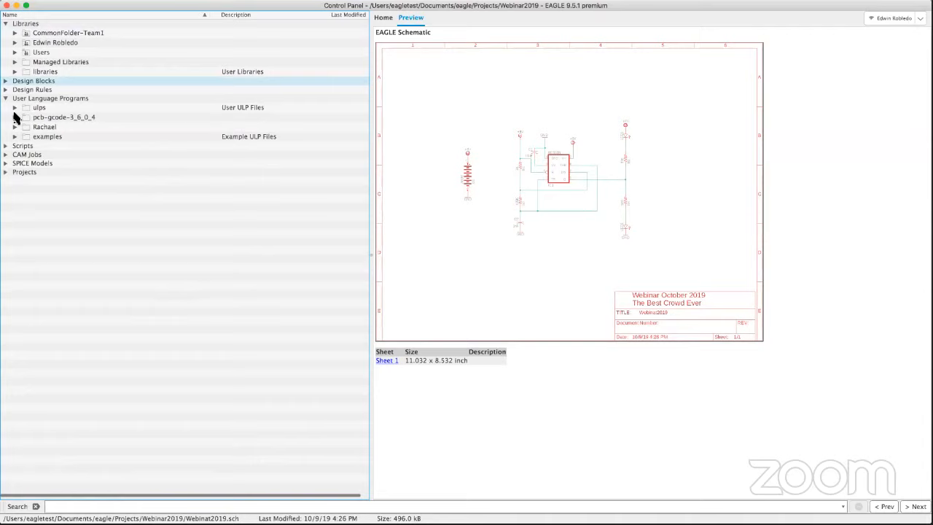
click(5, 24)
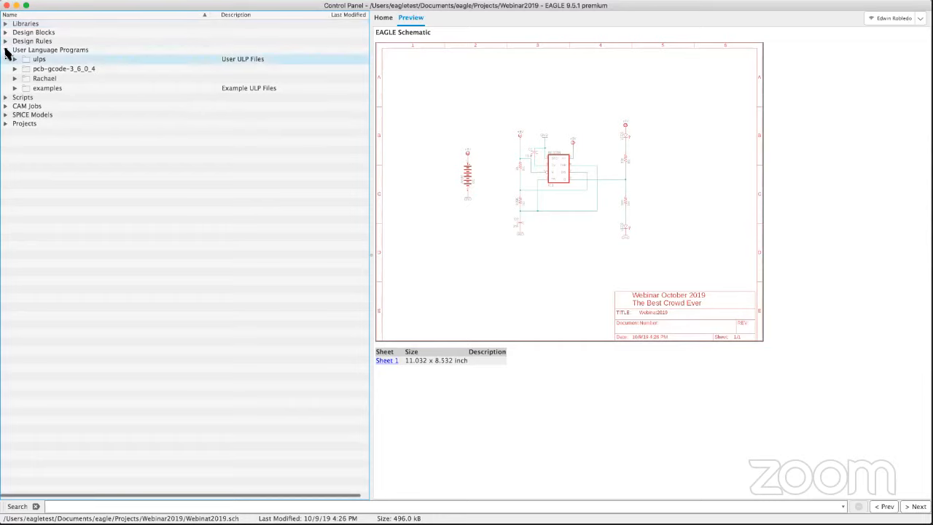
click(6, 50)
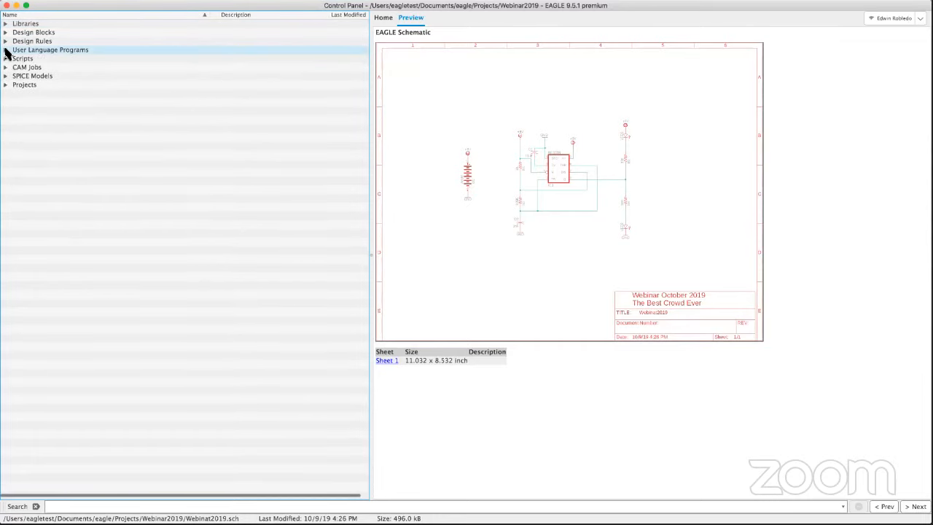
- Open the Webinat2019.sch schematic from the Webinar2019 project
click(6, 86)
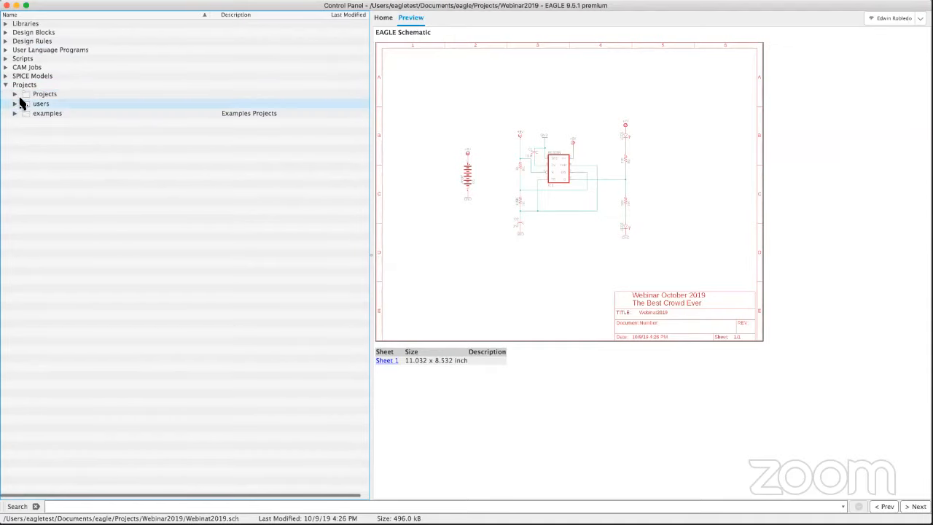
click(14, 94)
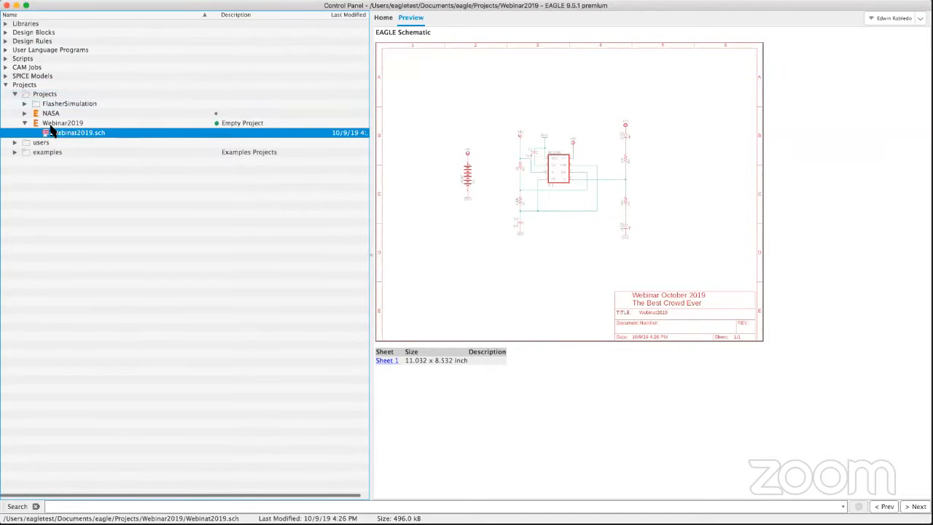
click(49, 124)
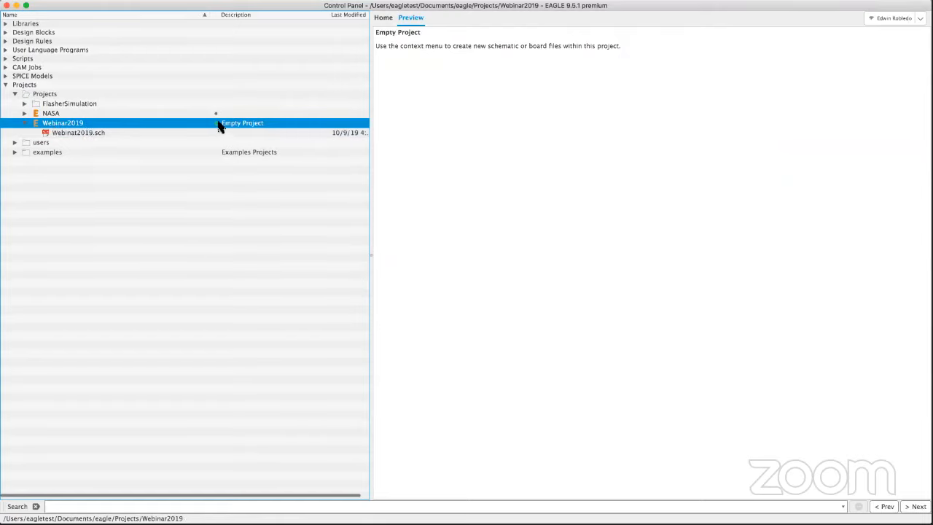
click(81, 134)
right_click(80, 139)
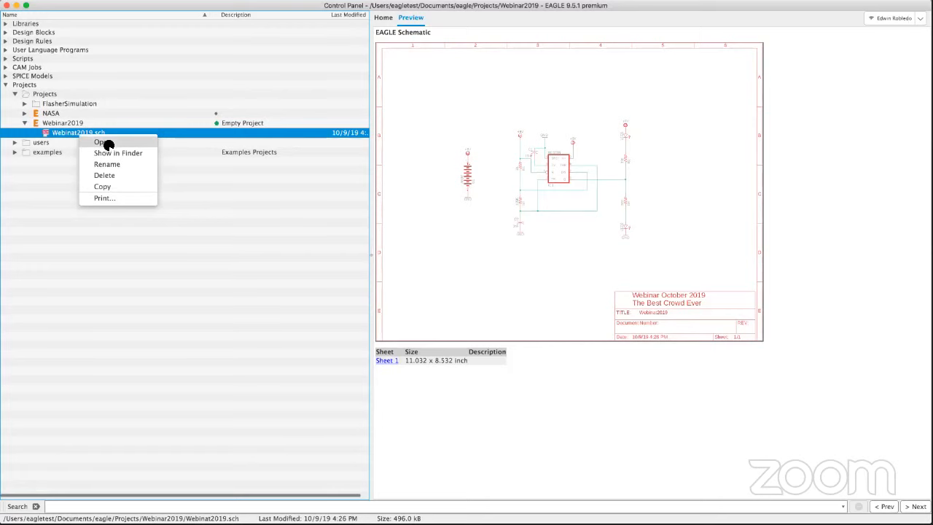
click(105, 142)
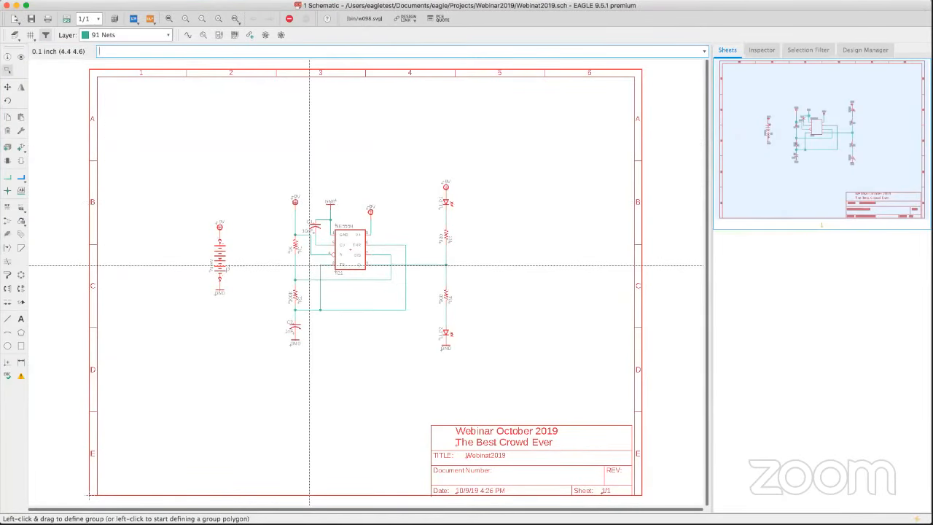
- Generate a new board layout from the schematic, agreeing to create the missing Webinat2019.brd file
scroll(313, 267, up, 2)
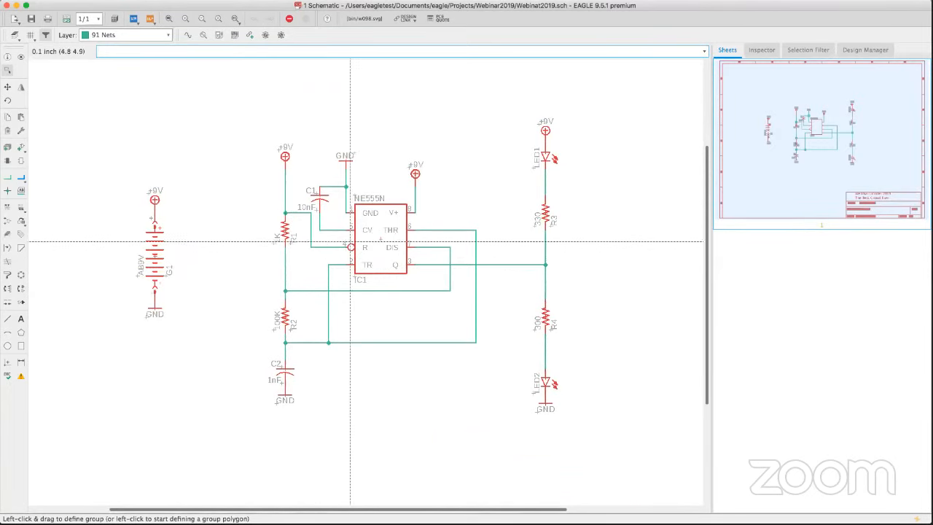
scroll(346, 239, right, 3)
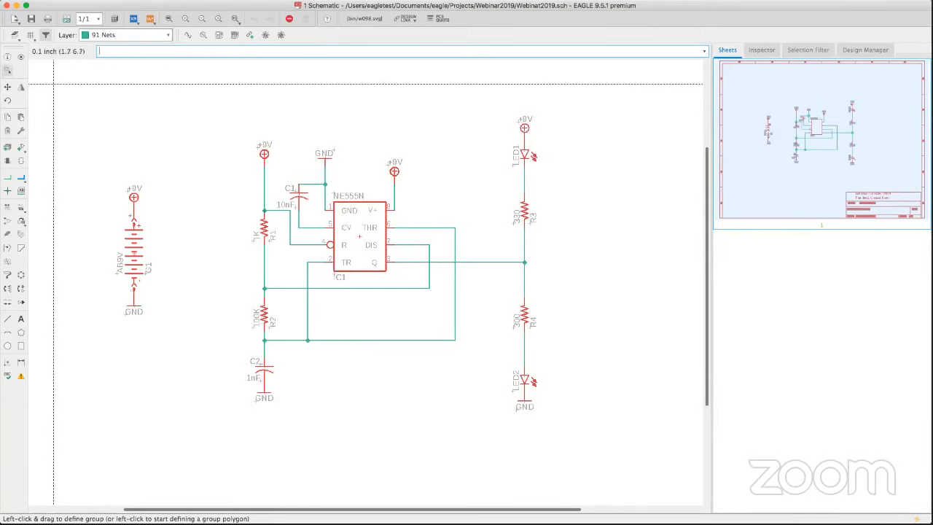
right_click(65, 34)
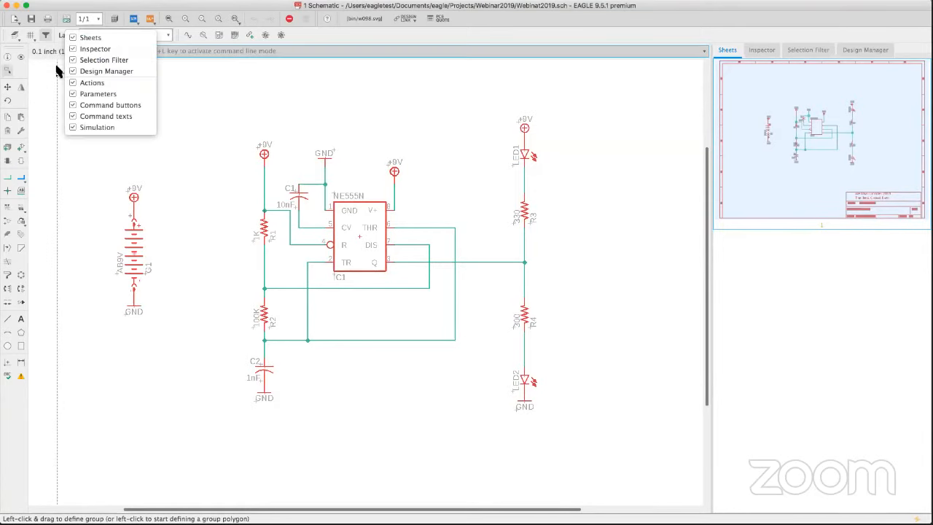
click(56, 65)
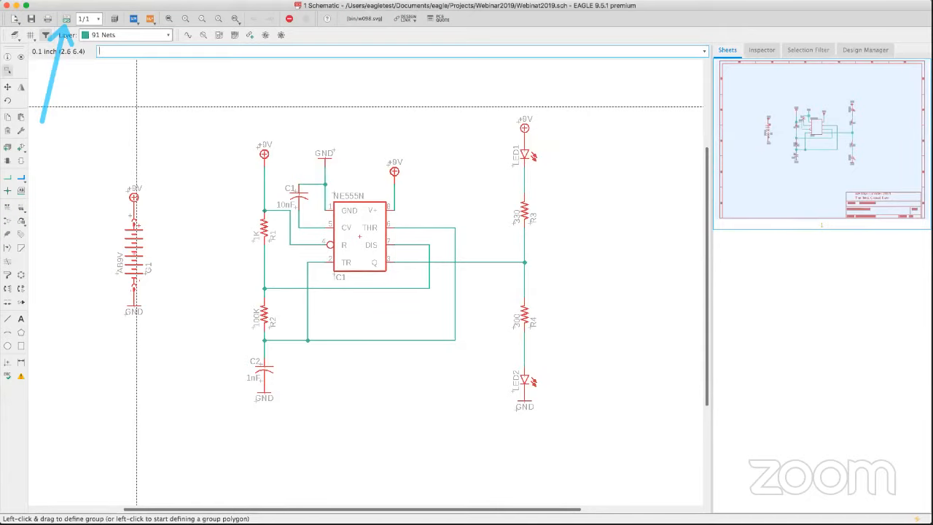
click(65, 20)
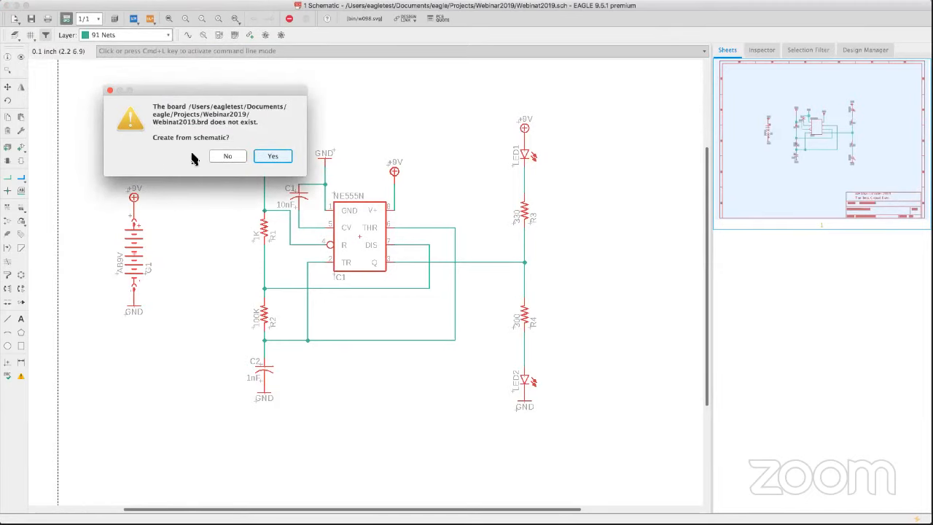
click(274, 157)
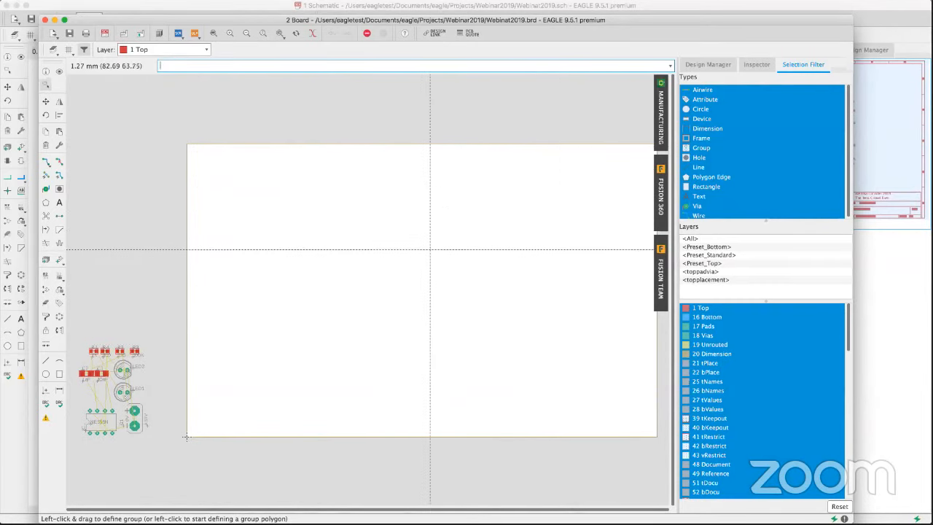
- Shrink the board outline to about 33 × 20 mm by moving its upper edge down and its right edge inward
middle_drag(431, 242, 427, 244)
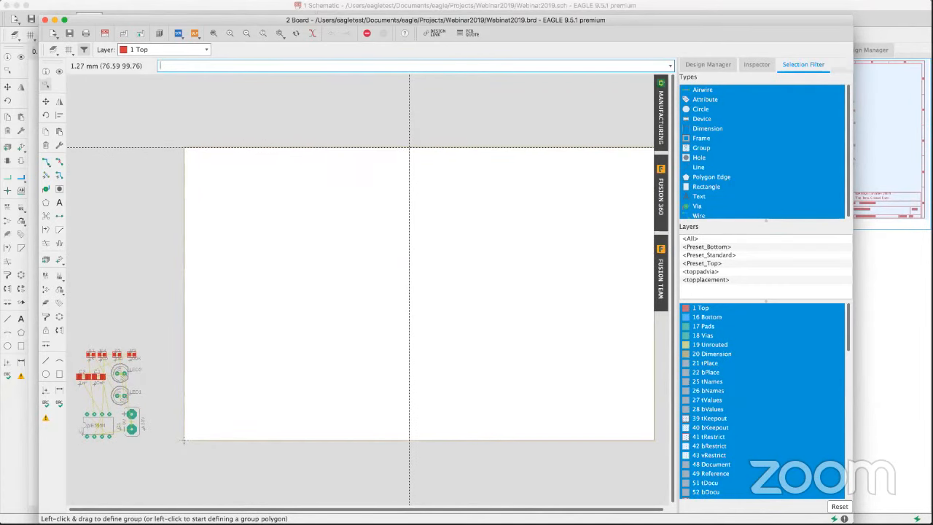
drag(409, 147, 414, 376)
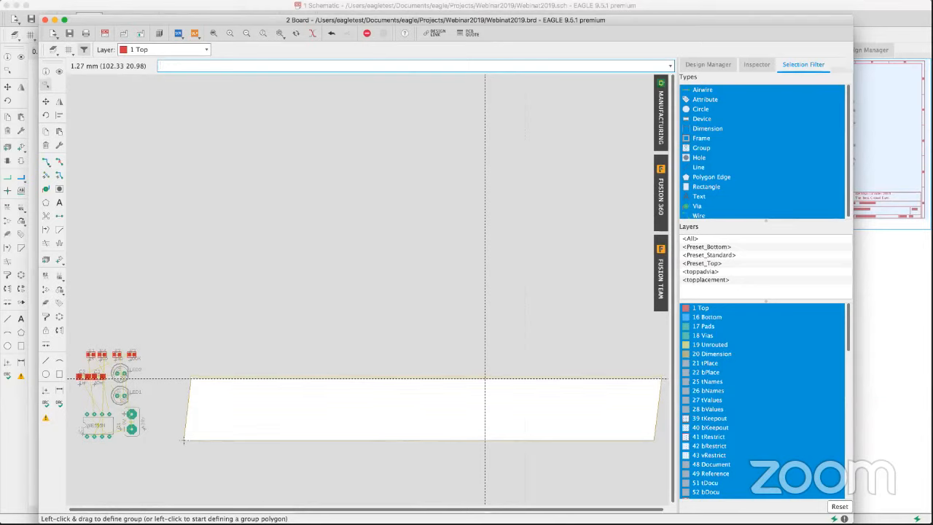
click(477, 380)
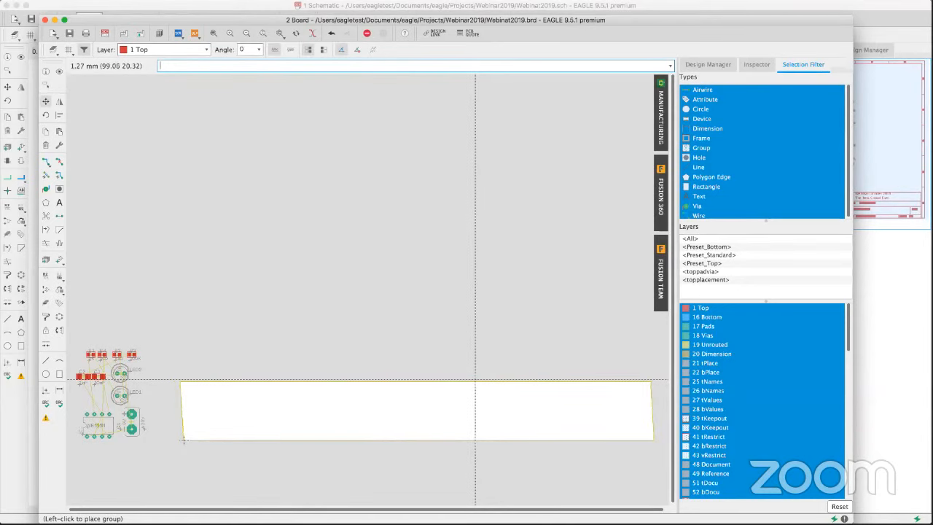
click(477, 379)
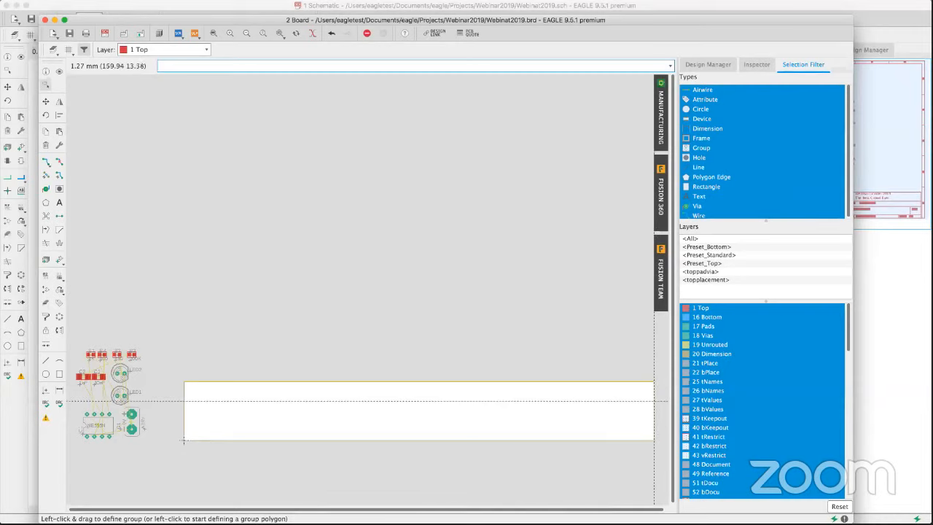
click(654, 401)
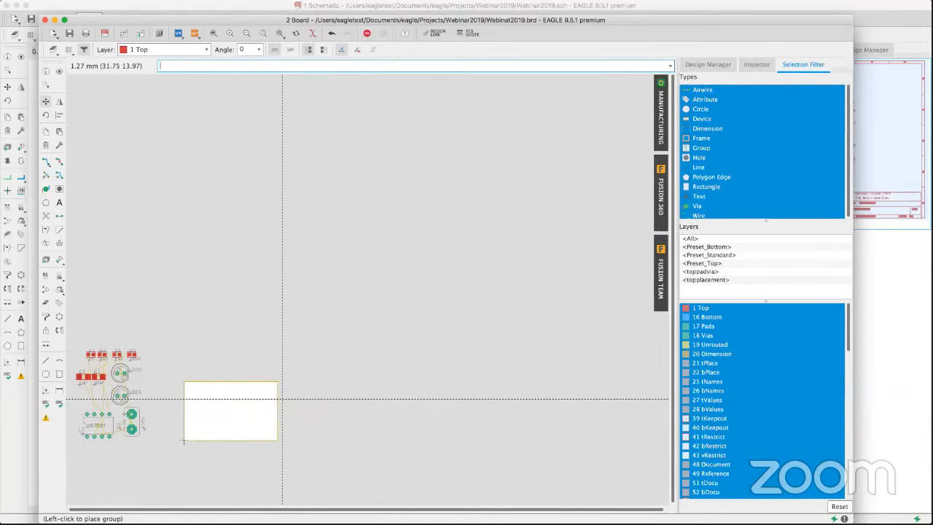
click(282, 399)
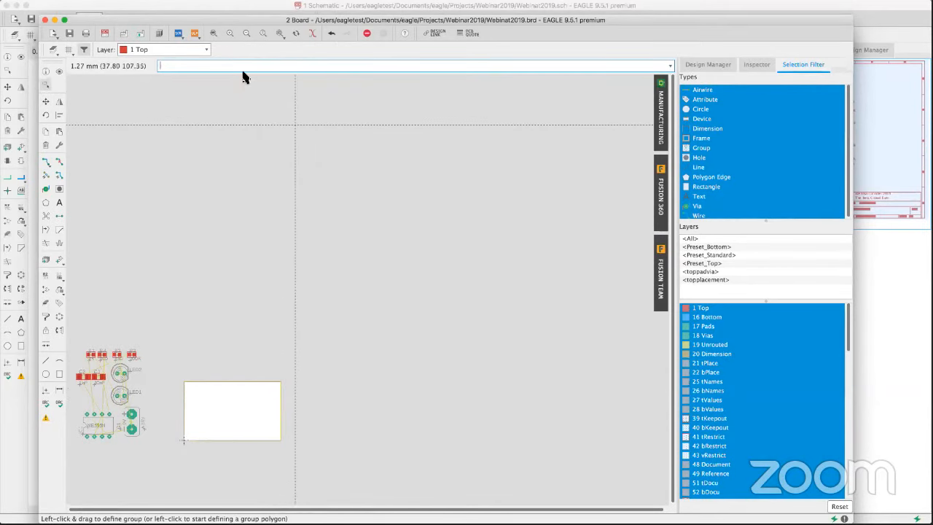
- Fit the components and board outline in view and enlarge the board editor window to fill the screen
click(212, 33)
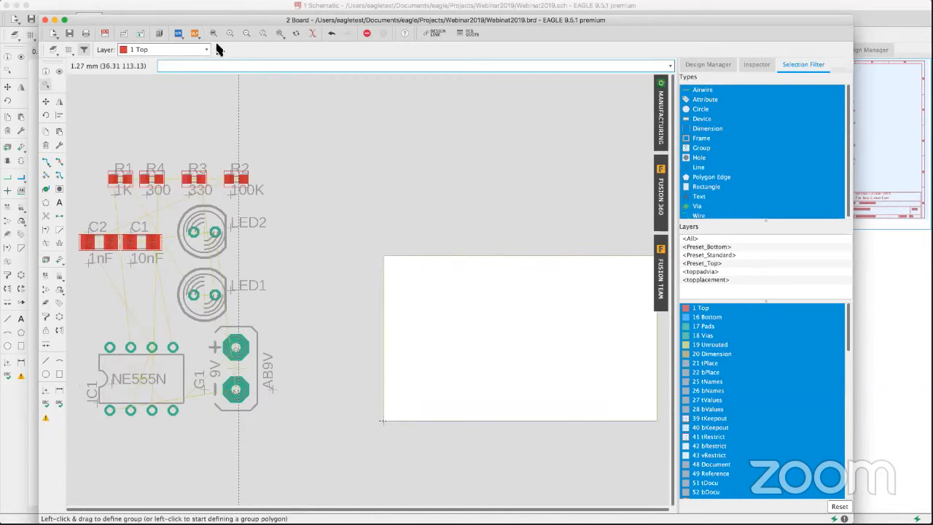
double_click(82, 24)
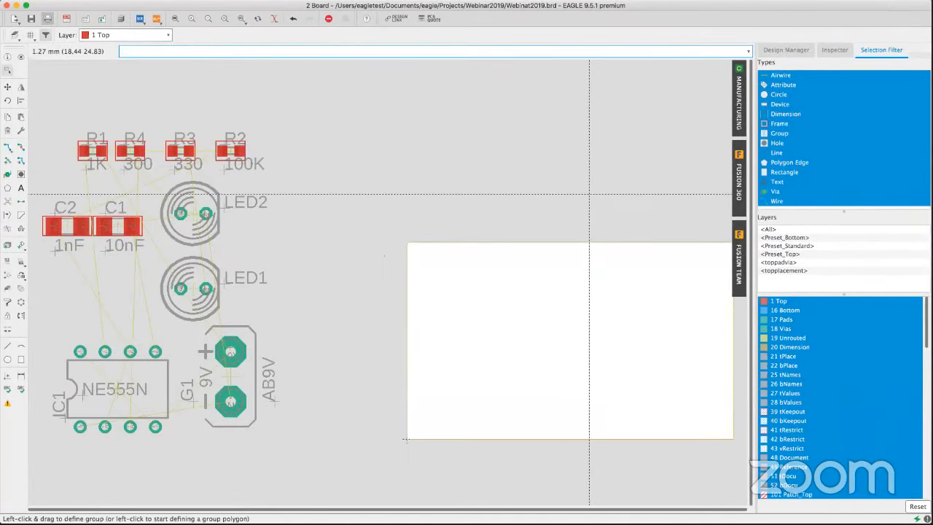
middle_drag(551, 288, 531, 285)
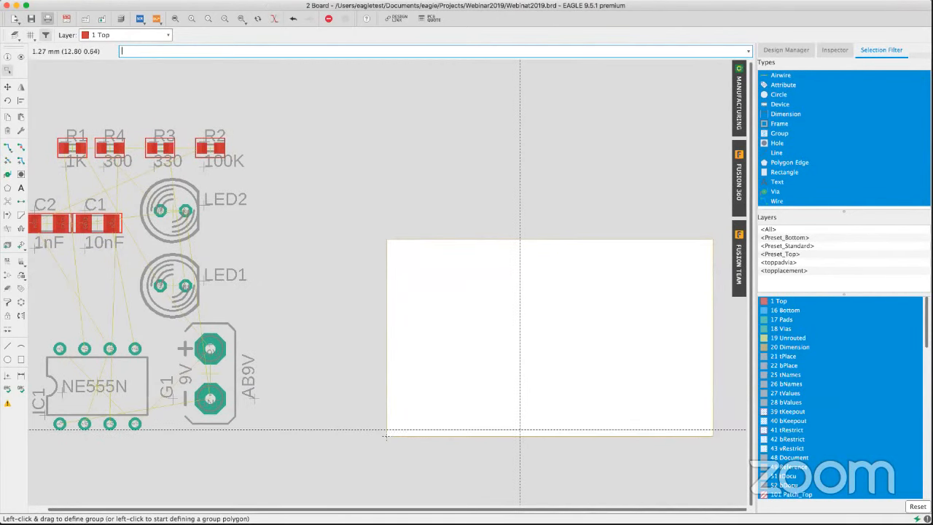
- Switch to Fusion 360, view the contents of the Webinar2019 project in the data panel, and return to the project list
mouse_move(550, 521)
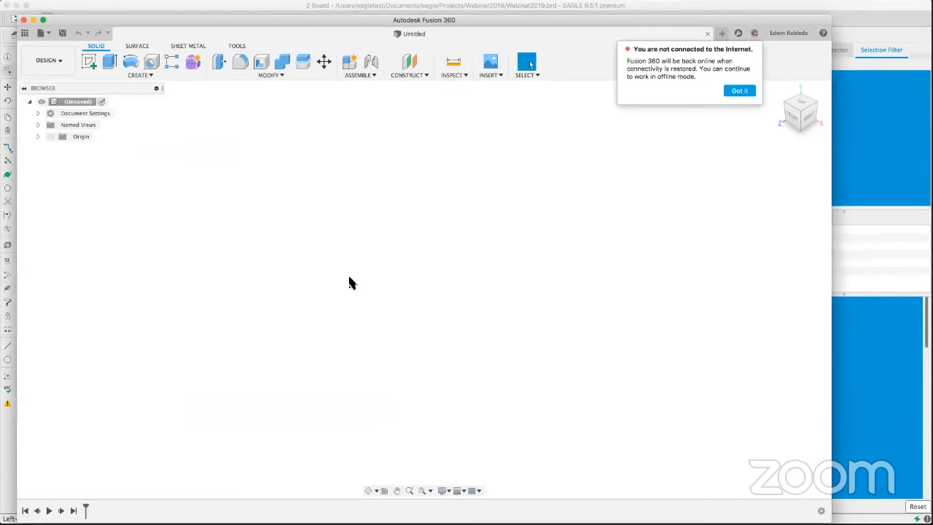
click(24, 33)
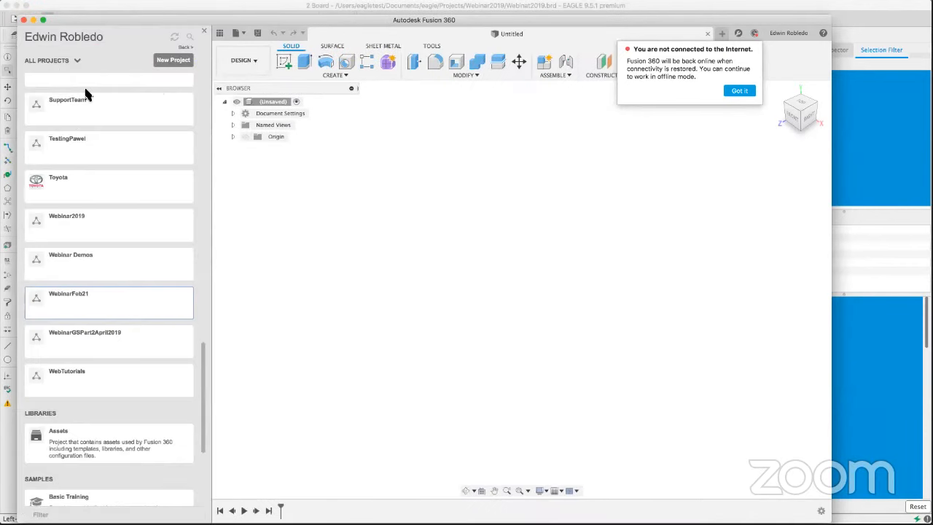
click(104, 229)
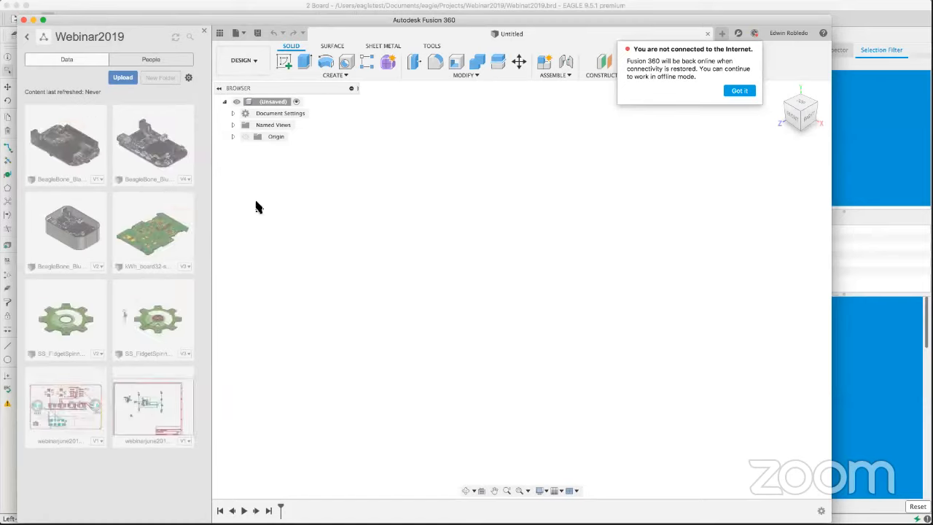
click(25, 38)
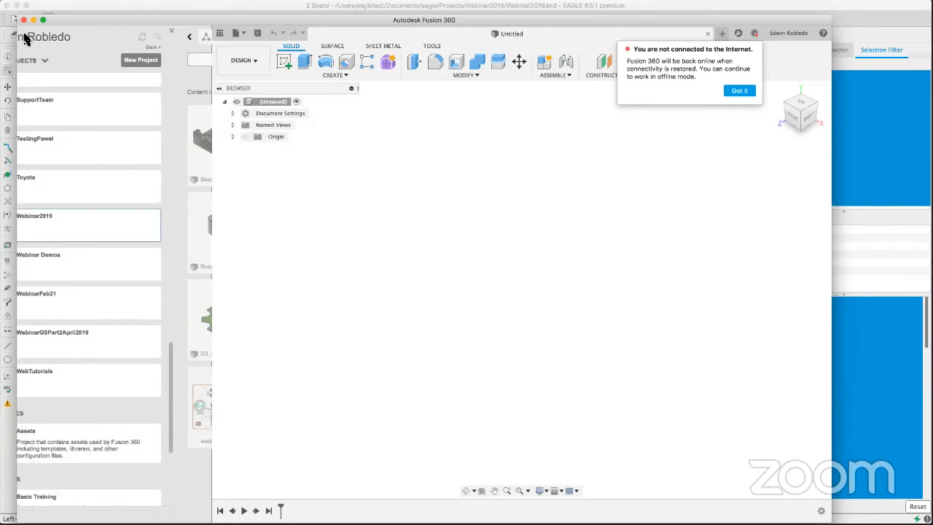
- View the contents of the Webinar Demos and WebinarFeb21 projects, then close the data panel
click(128, 272)
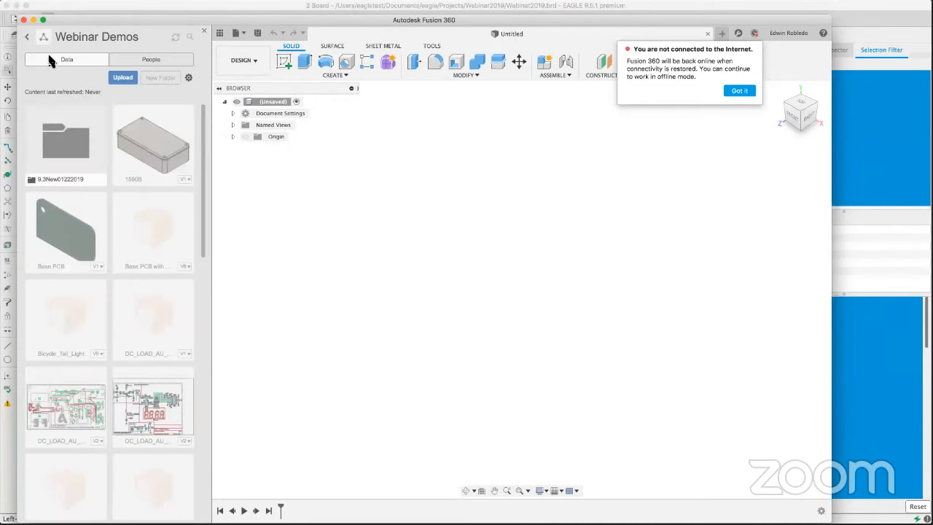
click(27, 38)
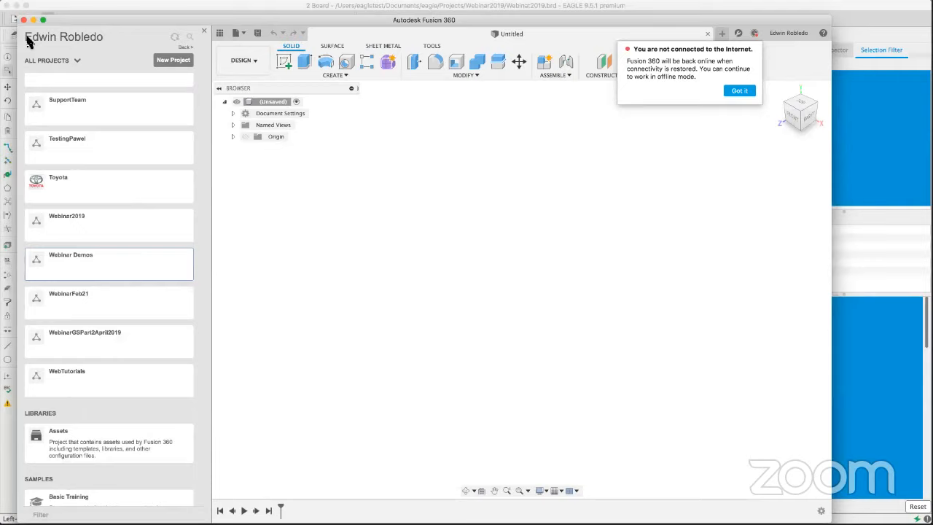
click(114, 306)
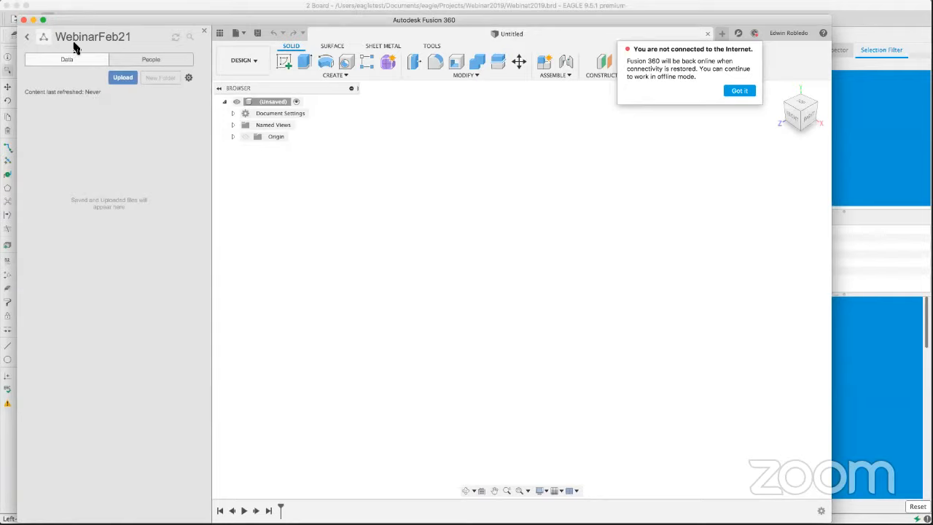
click(27, 40)
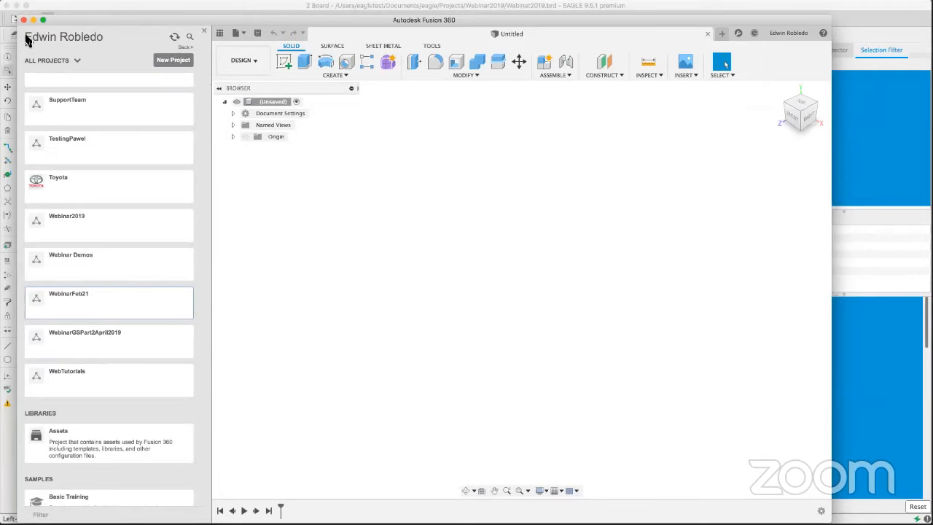
click(206, 34)
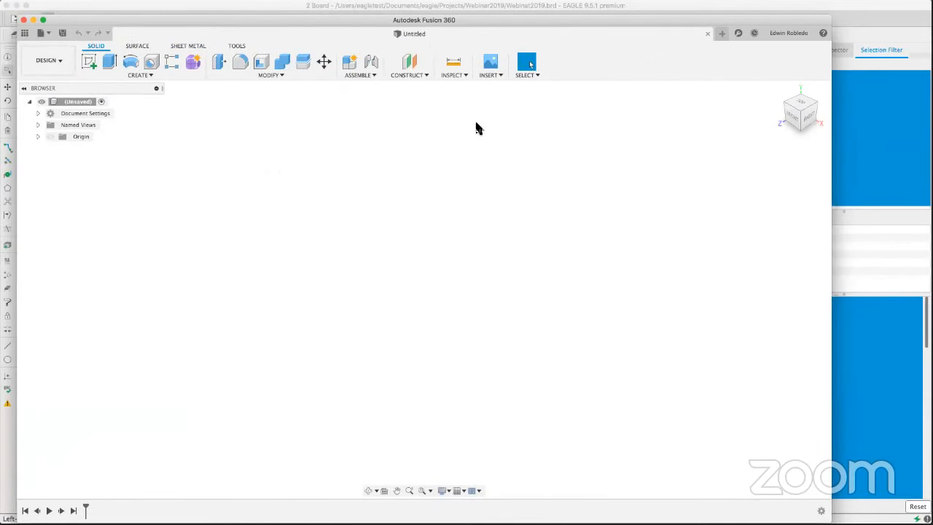
- Start a new sketch on the front origin plane
click(87, 64)
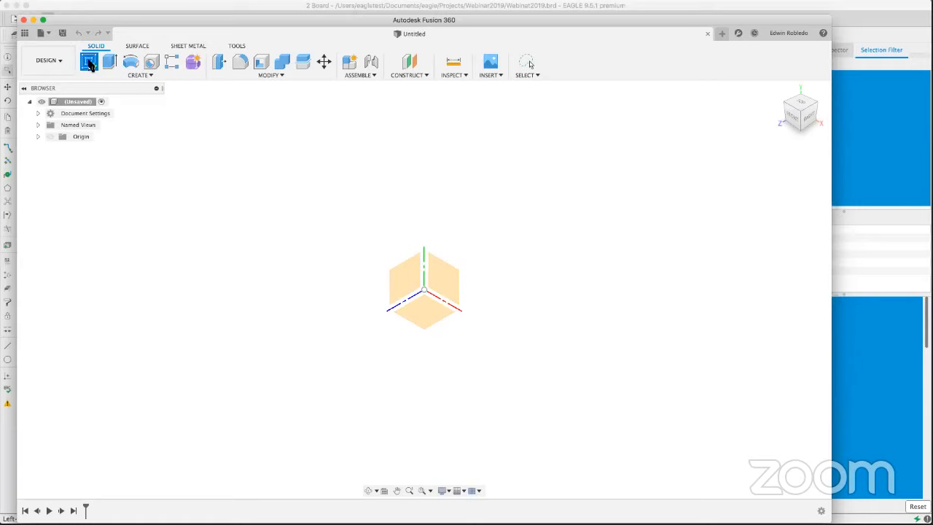
click(451, 279)
mouse_move(430, 283)
middle_down()
mouse_move(321, 288)
mouse_move(266, 277)
middle_up()
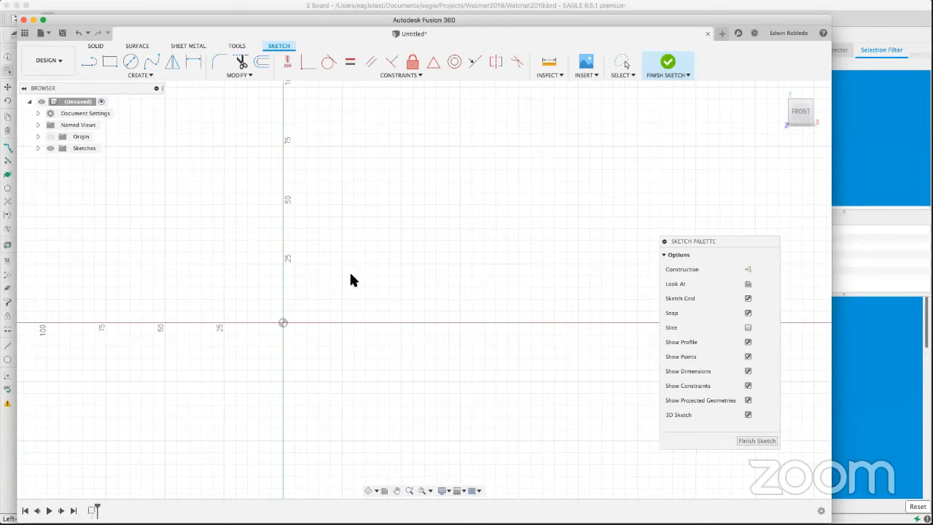
- Draw a vertical 35 mm line upward from the sketch origin as the left edge of the profile
click(89, 63)
click(283, 323)
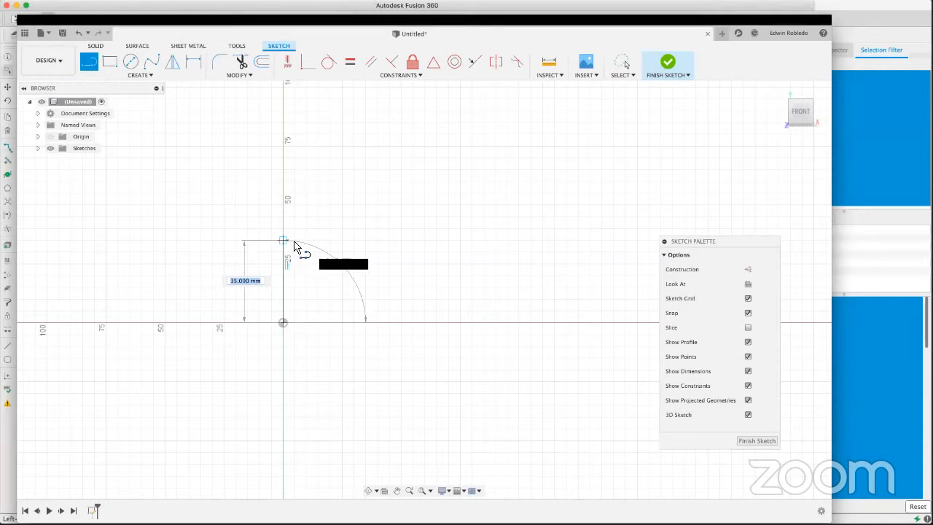
key(Return)
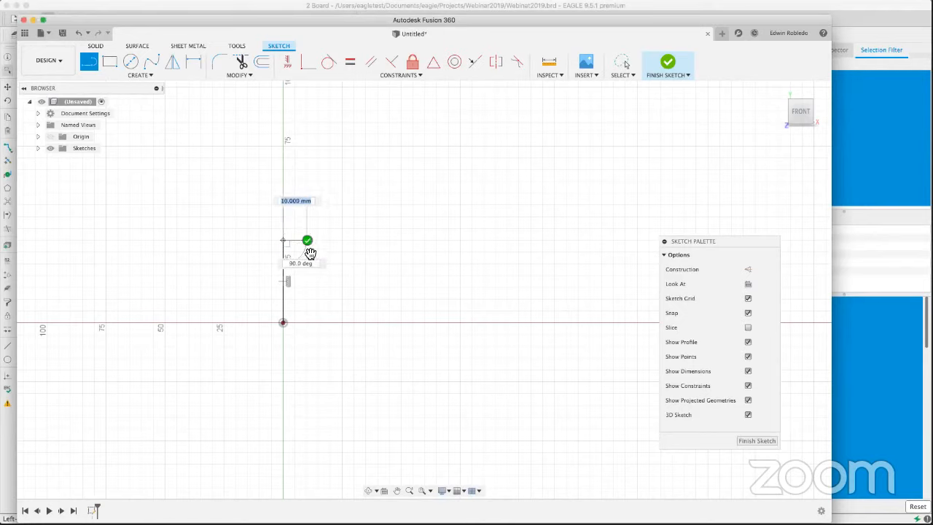
click(308, 241)
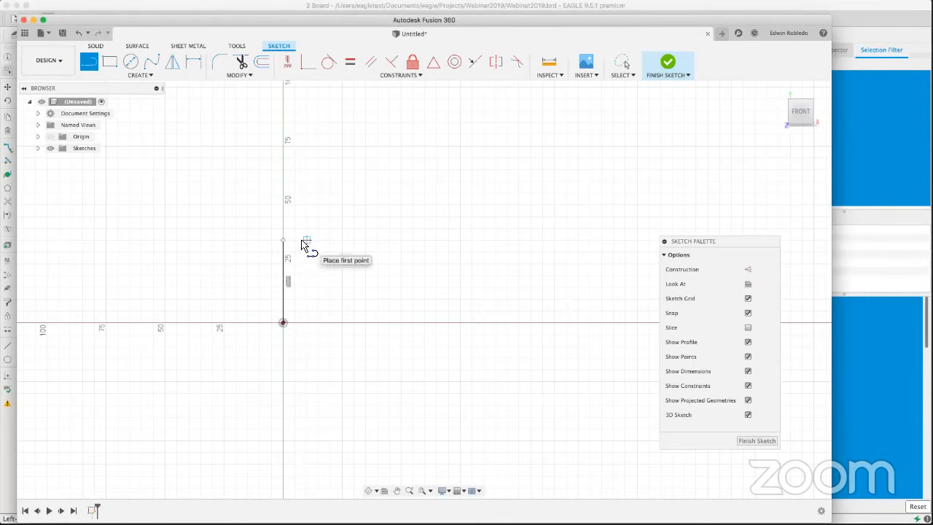
- From the left edge's upper end, draw lines 10 mm right, 10 mm down and 30 mm right for the shoulder and notch floor
click(284, 242)
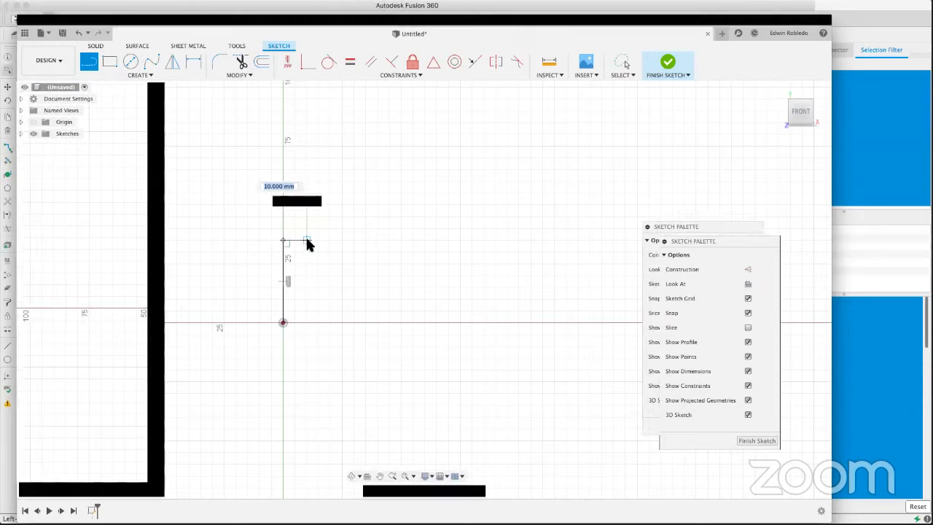
click(307, 242)
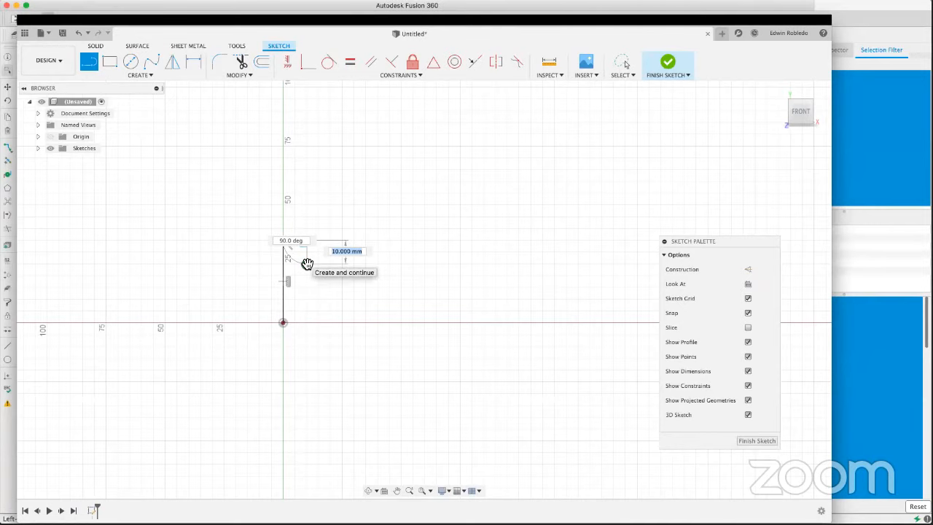
click(307, 264)
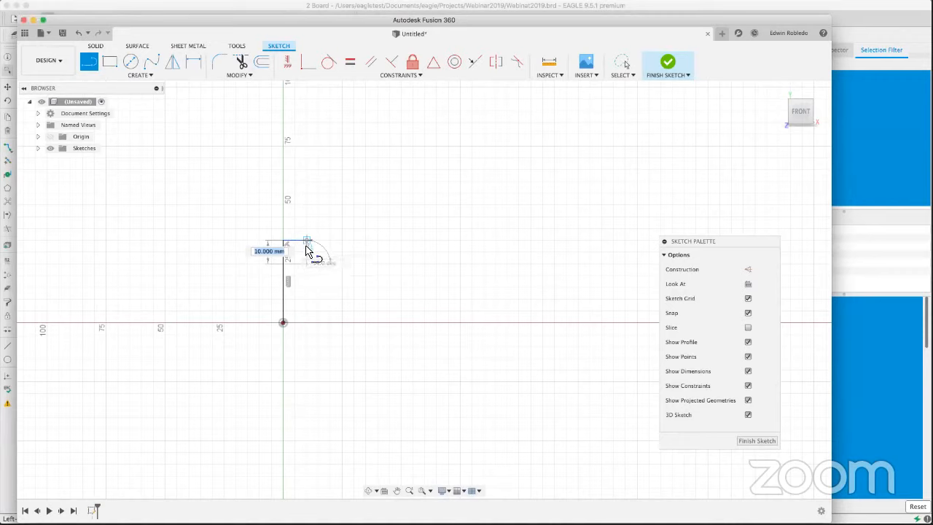
key(Return)
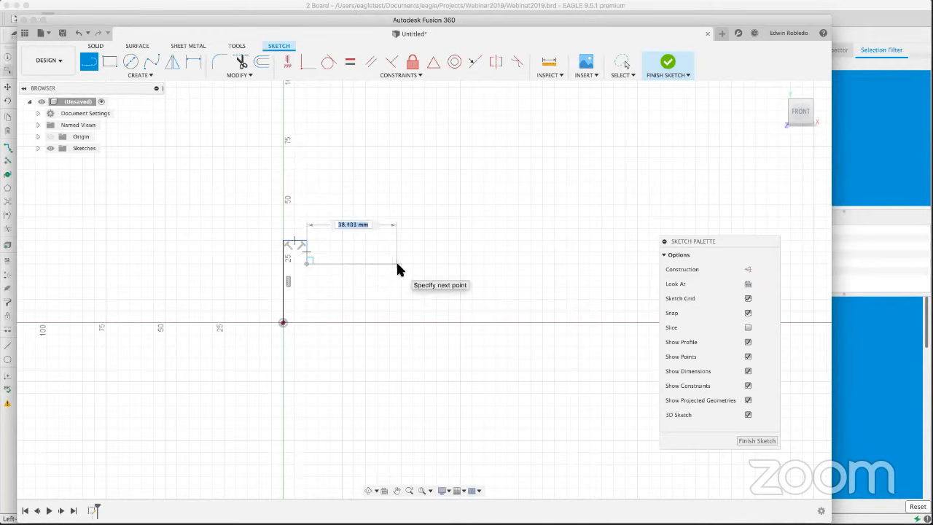
text(30)
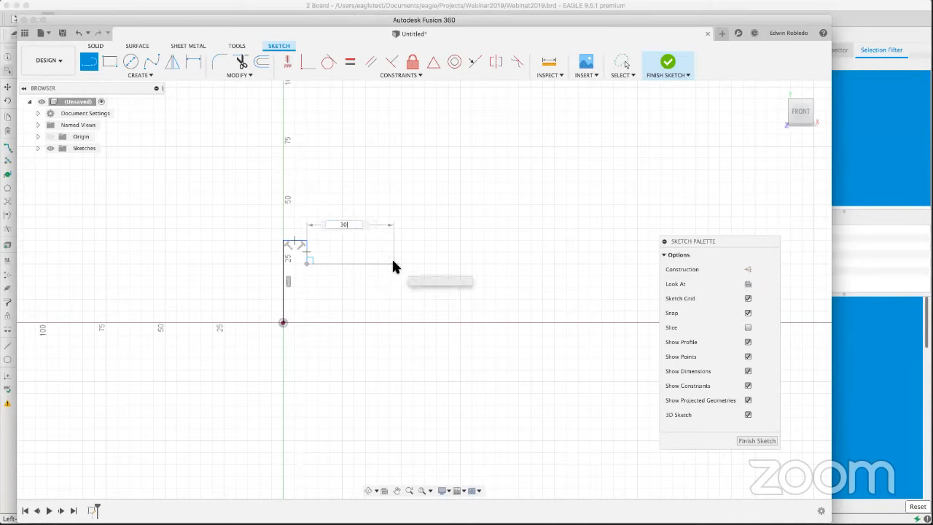
key(Return)
key(Escape)
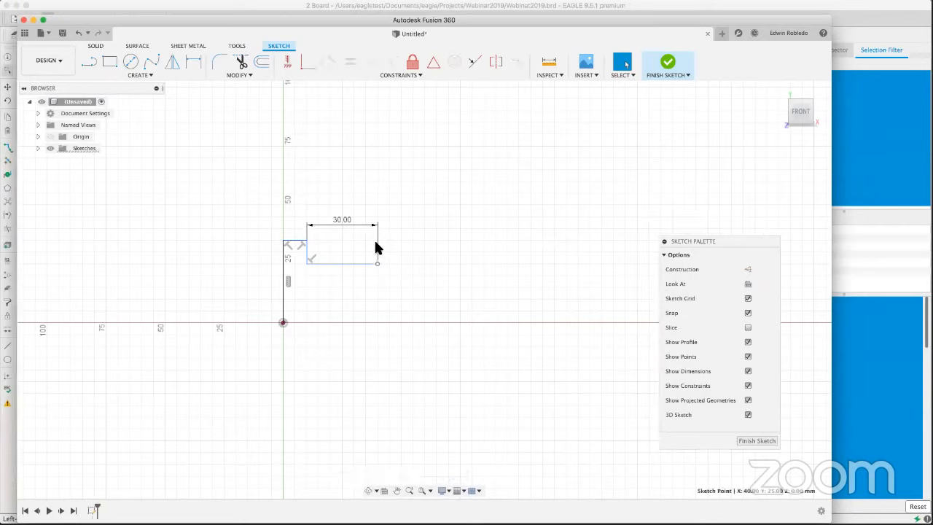
- Draw a 10 mm vertical line upward from the right end of the notch floor
click(88, 61)
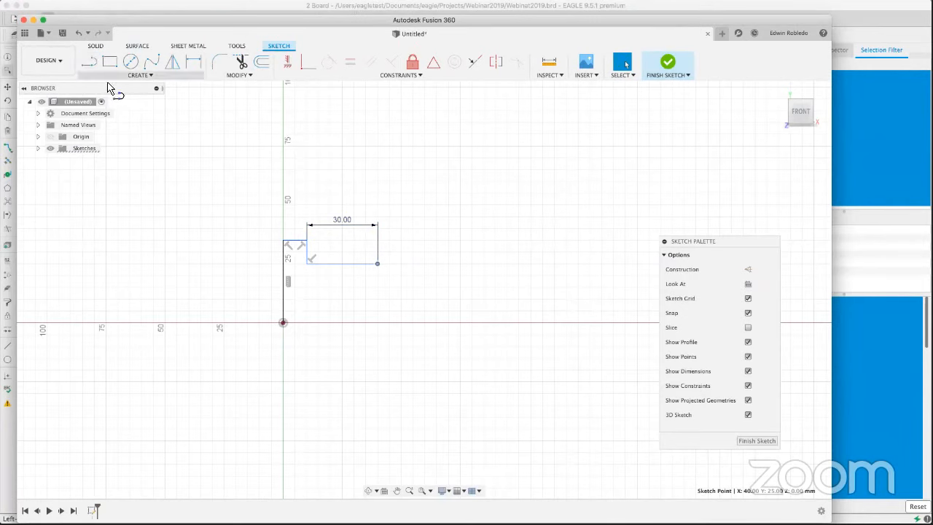
click(377, 263)
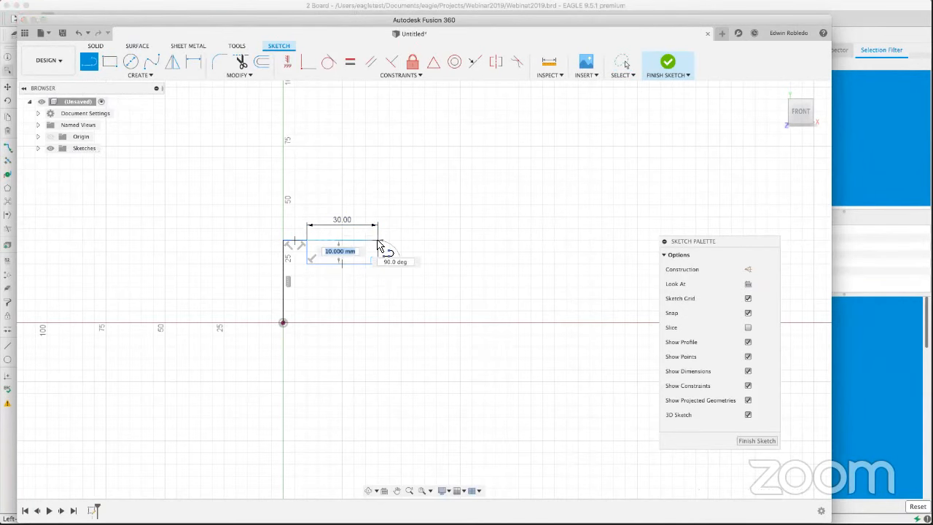
click(377, 241)
click(401, 241)
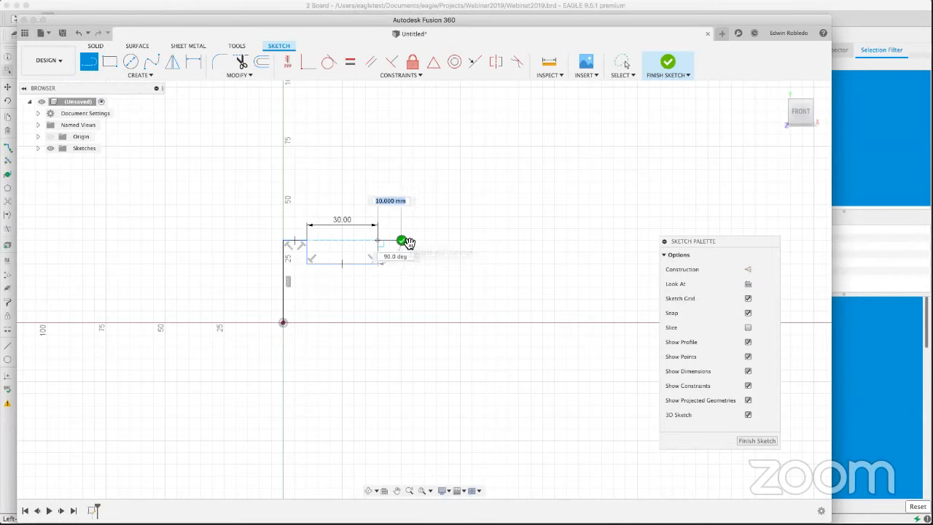
click(407, 242)
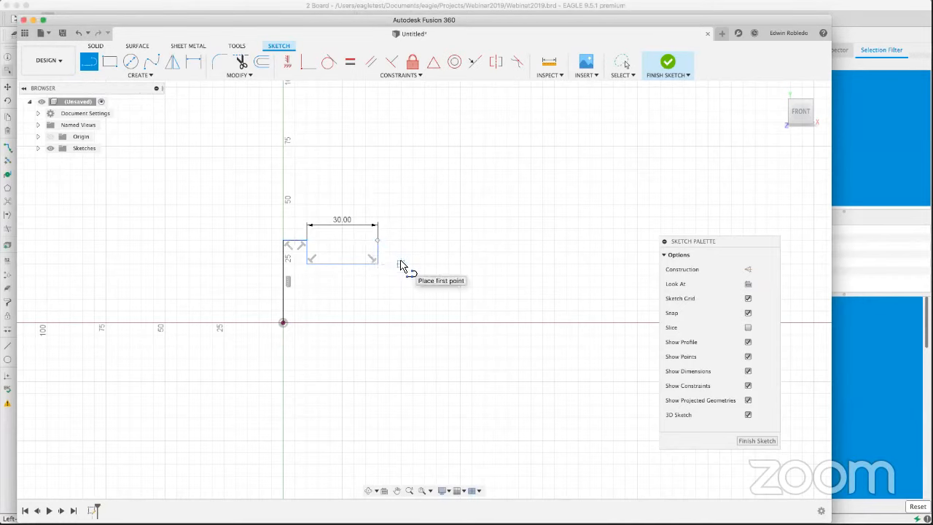
- Add the right shoulder with a 10 mm vertical line up and a 10 mm horizontal line to the notch's upper right corner
click(401, 263)
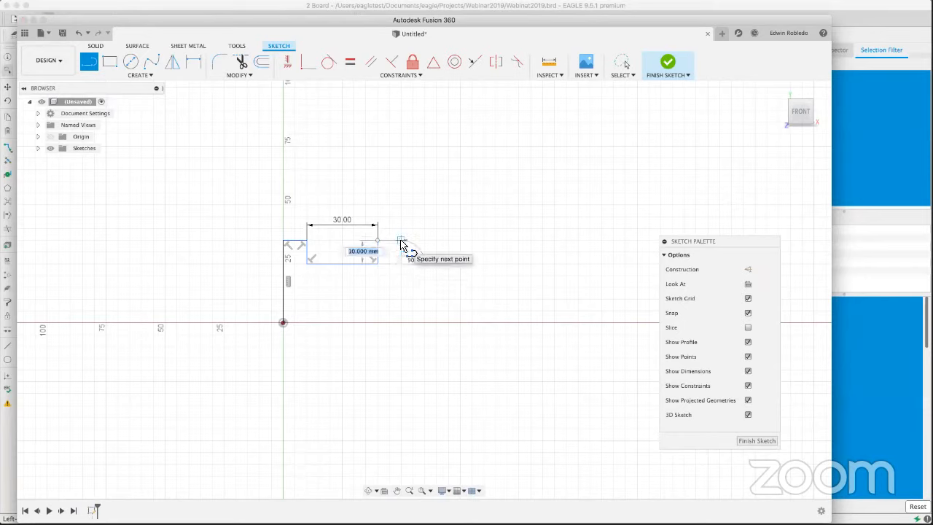
click(382, 244)
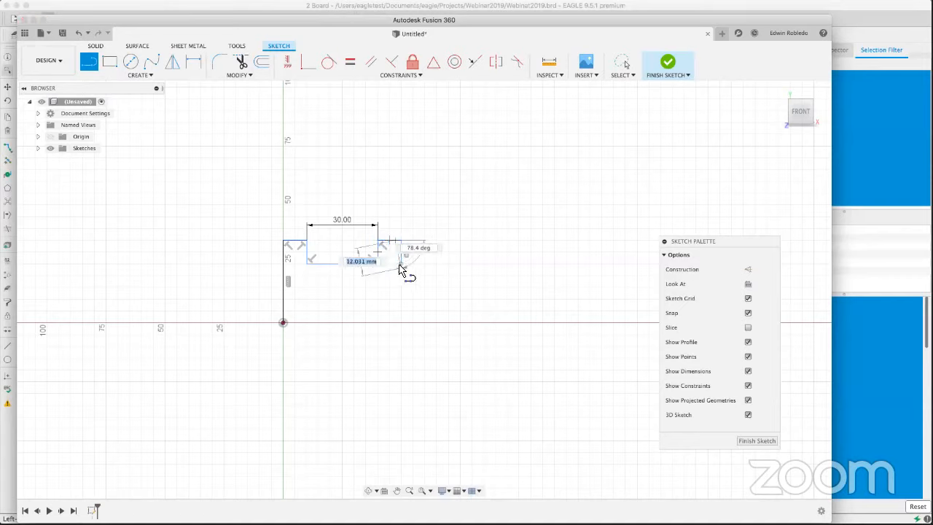
key(Escape)
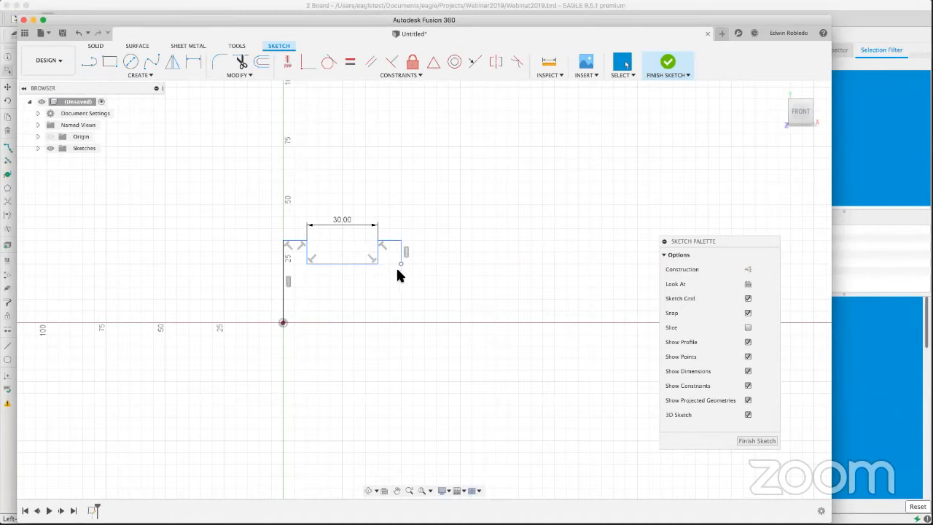
- Close the profile with a 25 mm line down the right side, a 50 mm base line to the origin and a line up the left edge
click(400, 263)
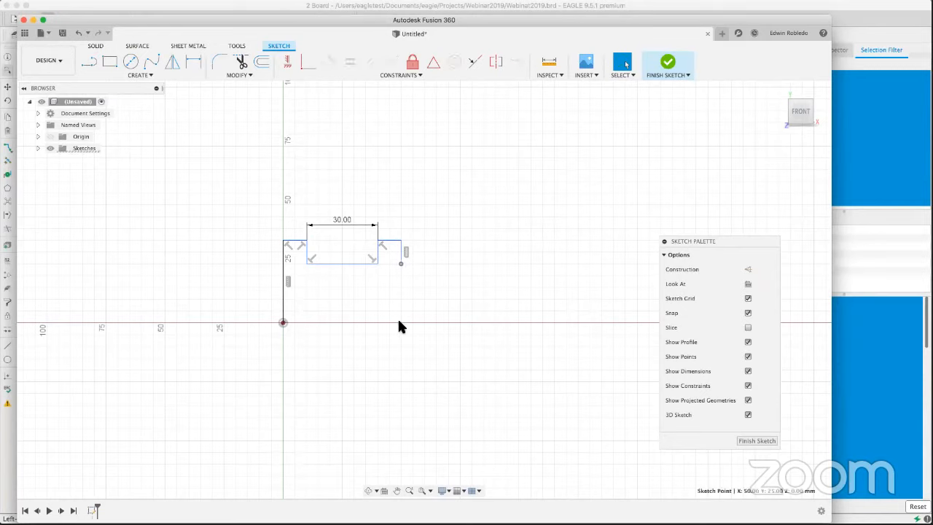
key(l)
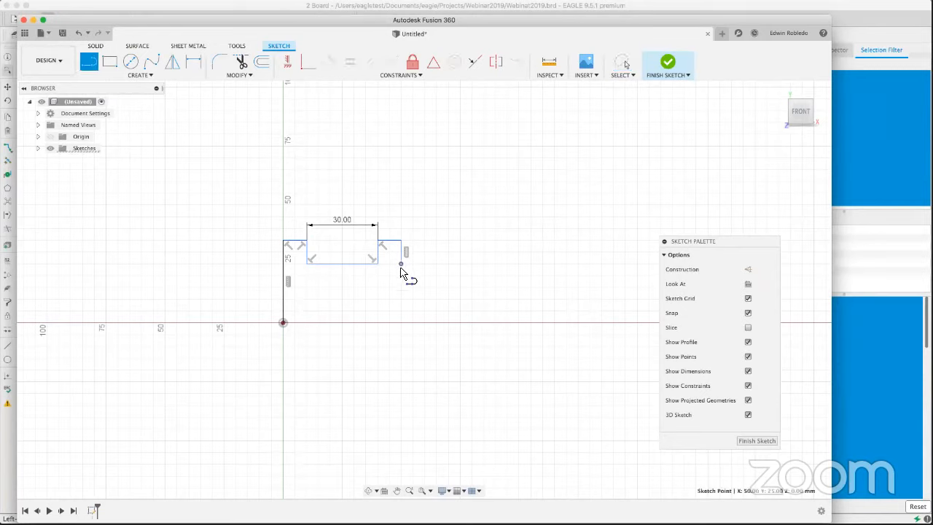
click(400, 322)
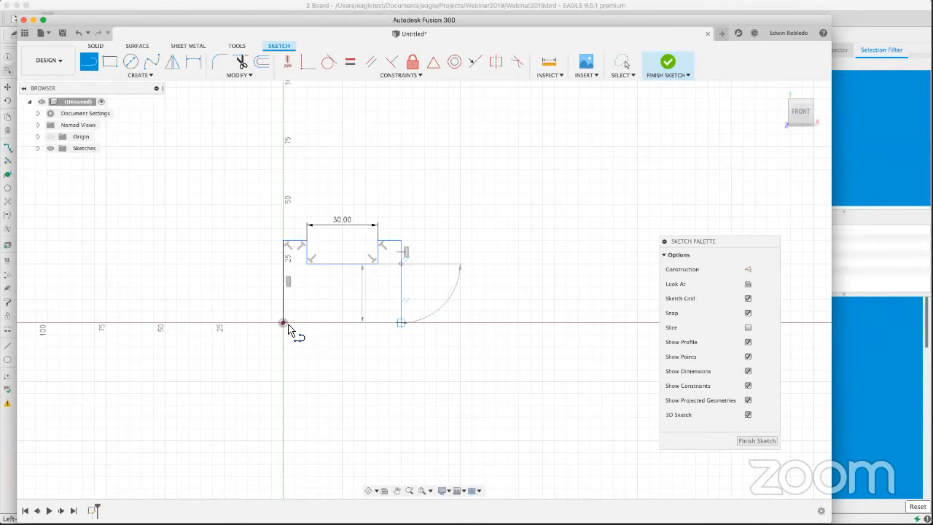
click(283, 322)
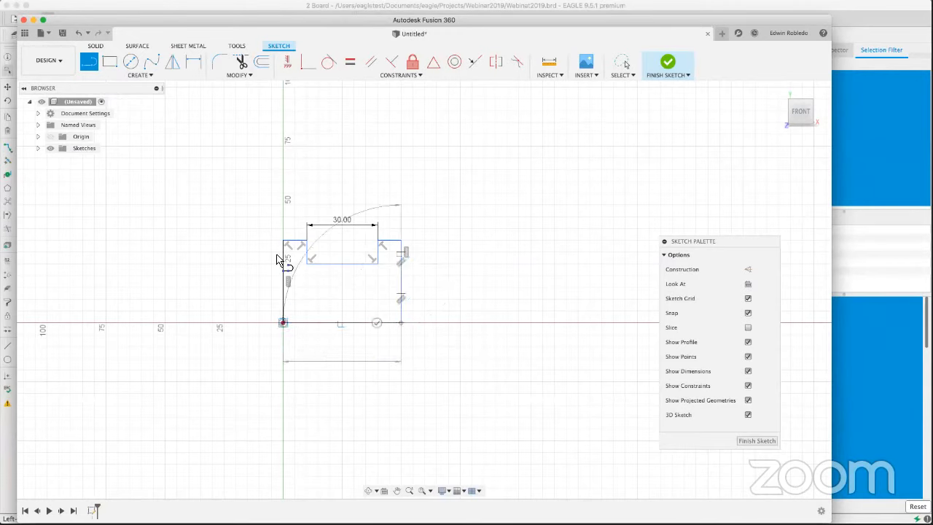
click(285, 241)
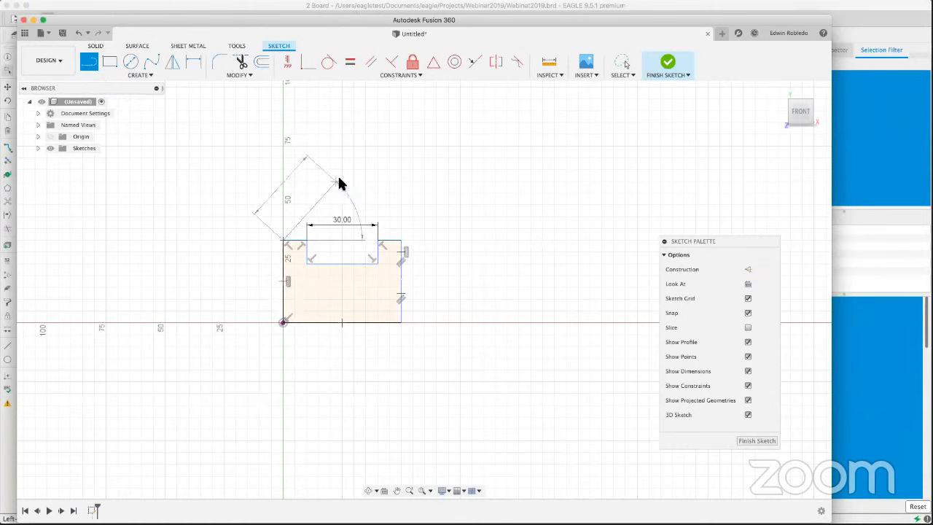
key(Escape)
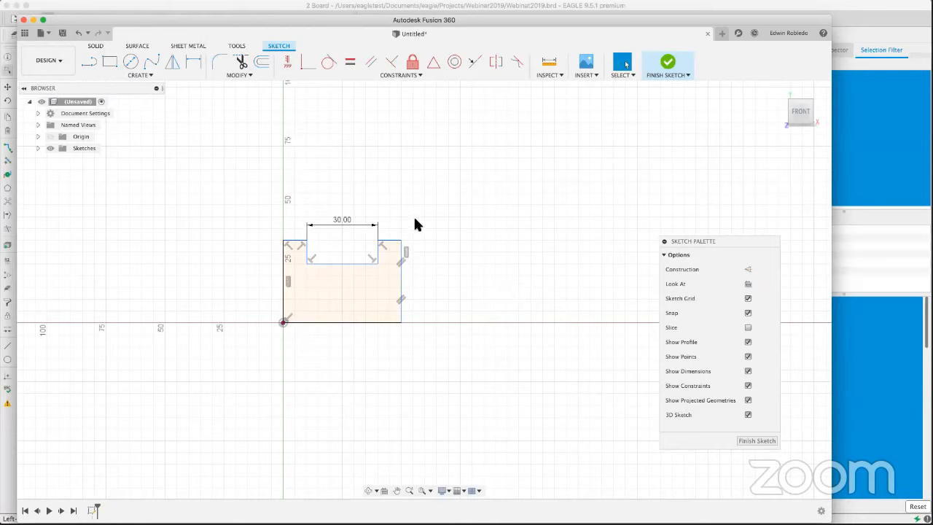
- Dimension the distance between the profile's left edge and the notch's left side as 10 mm
click(193, 61)
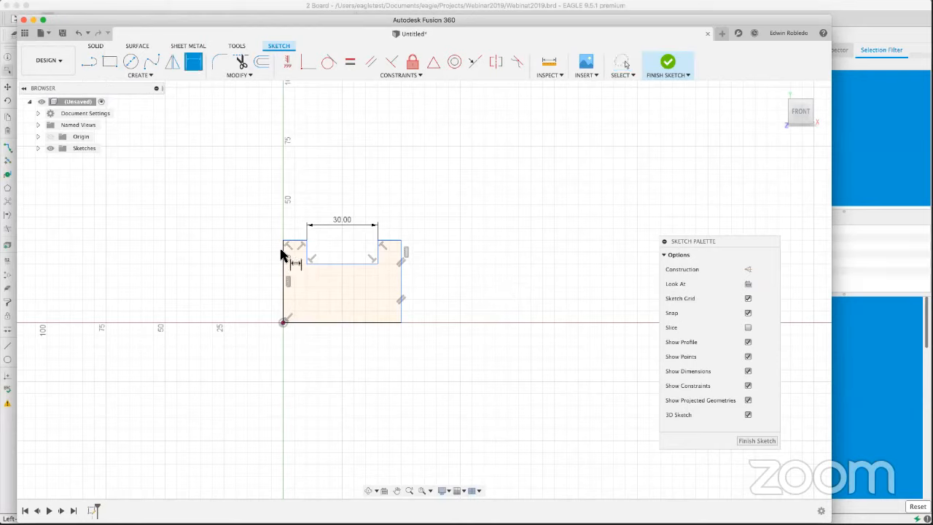
click(284, 255)
click(306, 254)
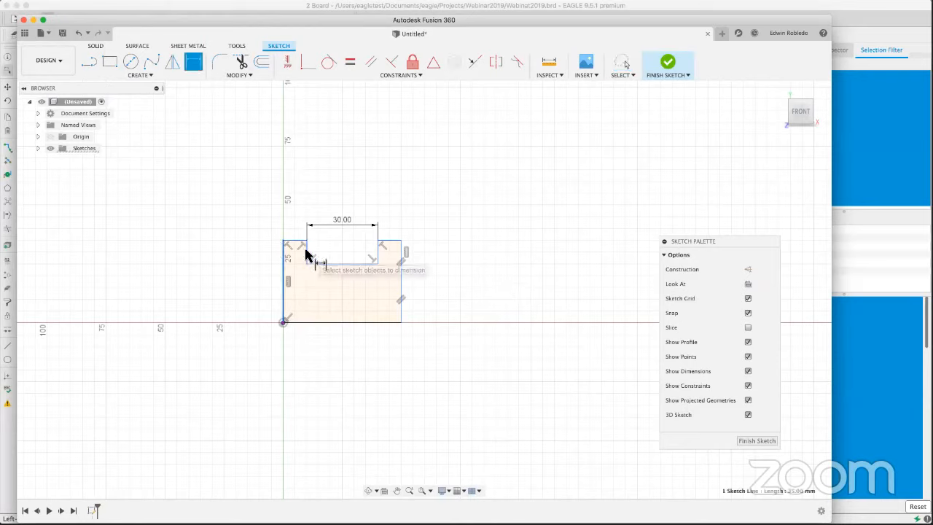
click(301, 208)
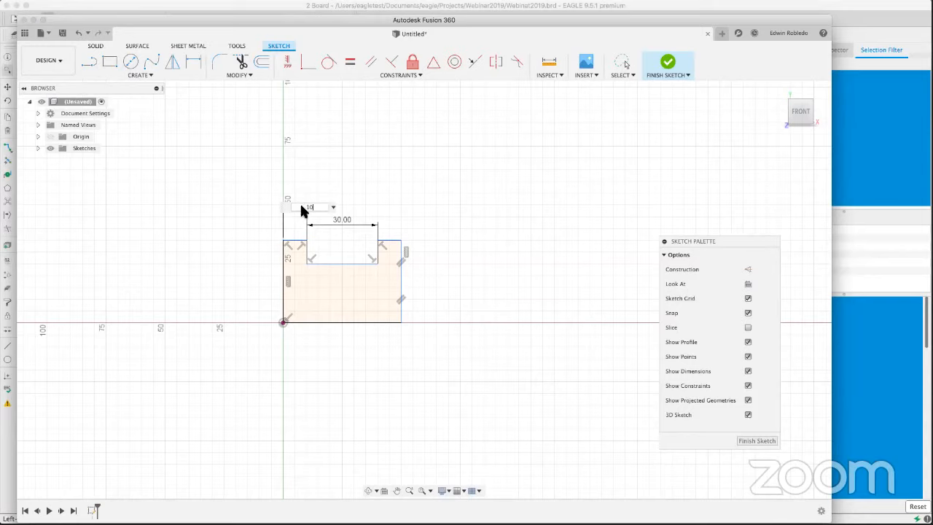
text(10)
key(Return)
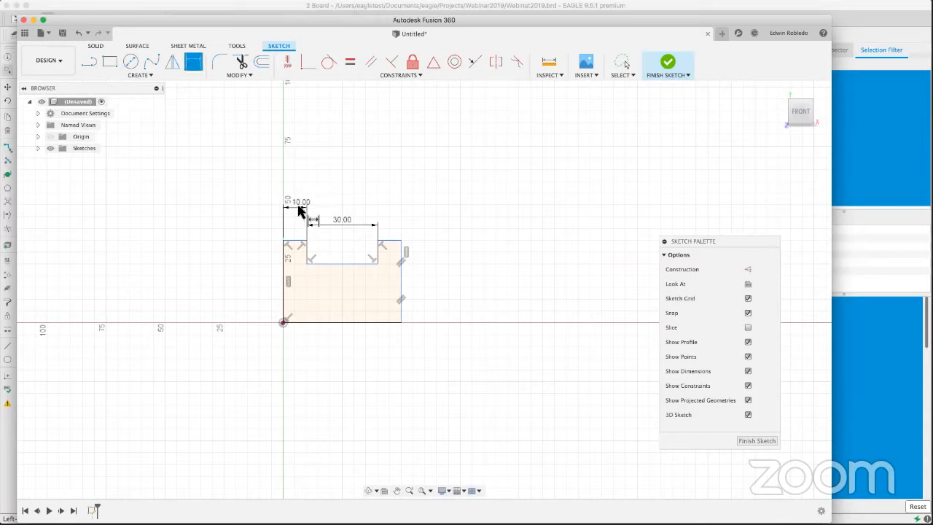
- Dimension the height of the profile's right edge, from its top corner to the base, as 40 mm
click(401, 241)
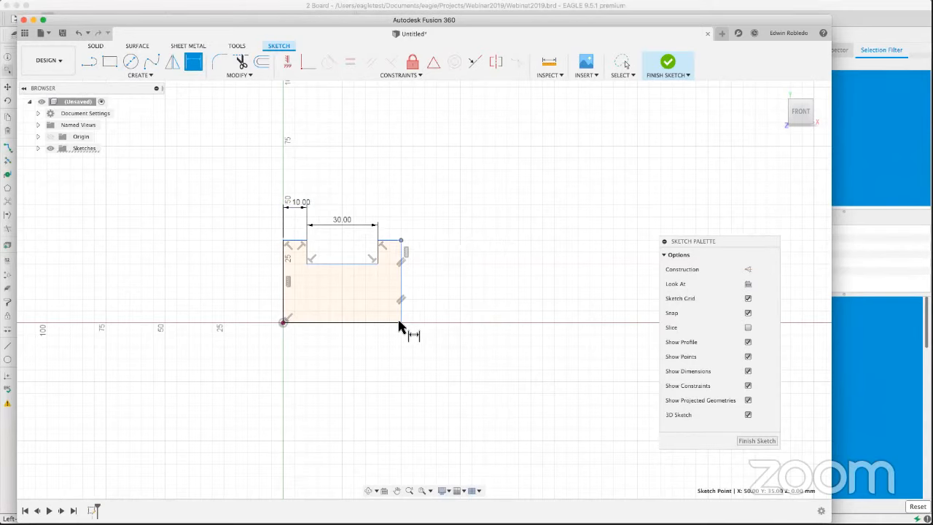
click(401, 322)
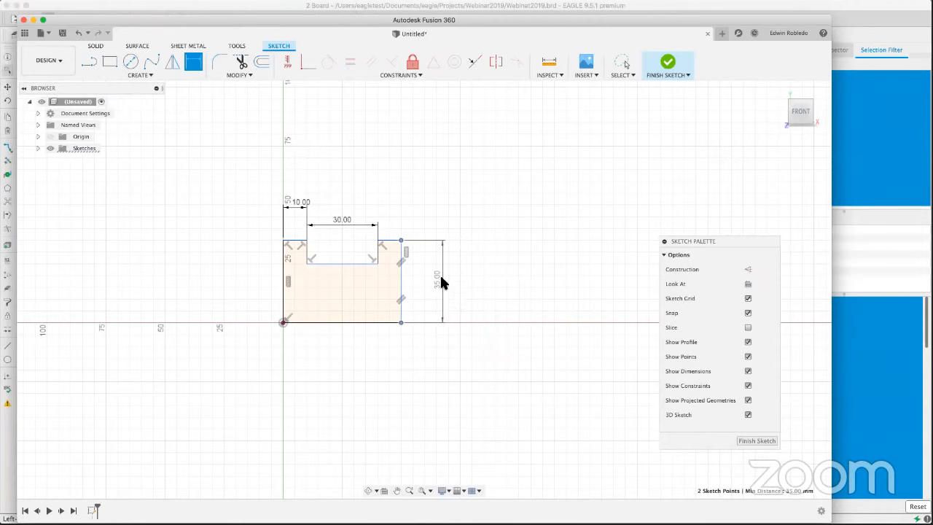
click(442, 280)
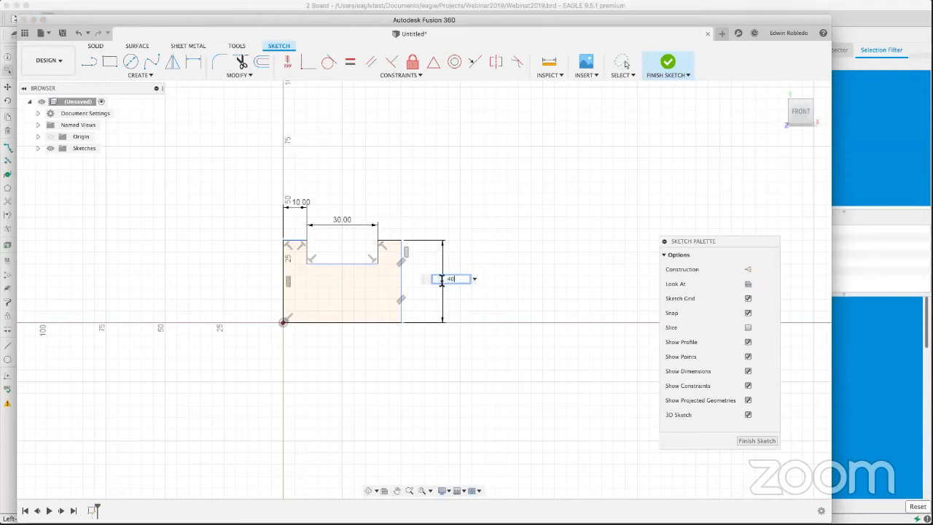
text(40)
key(Return)
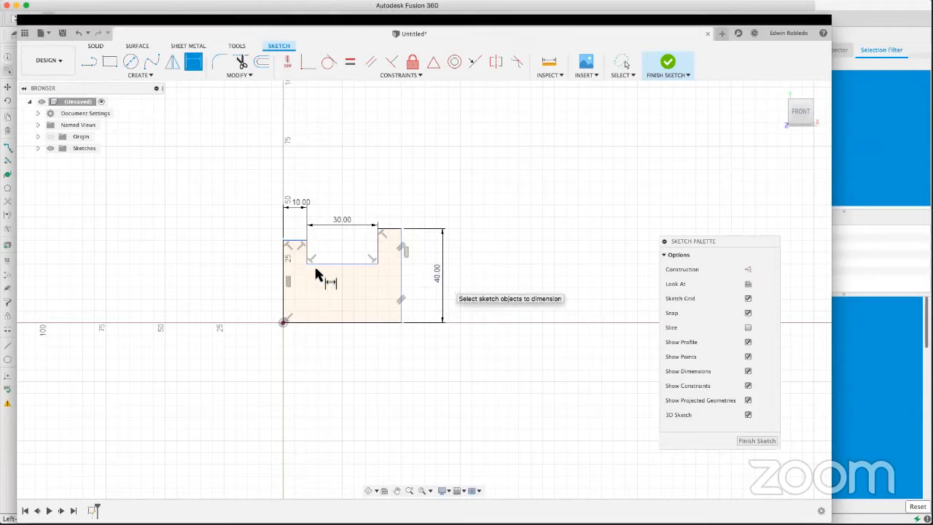
- Dimension the left shoulder's height above the base line as 40 mm and finish the sketch
click(287, 241)
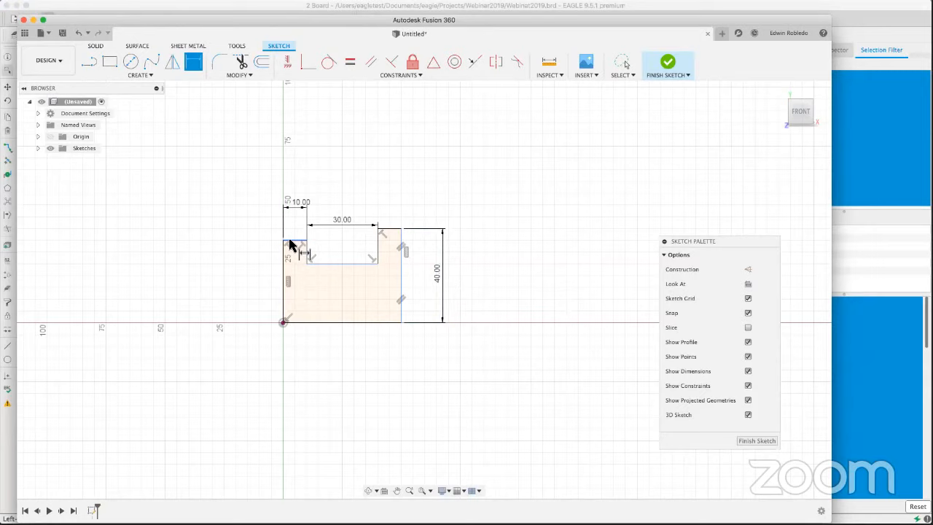
click(291, 323)
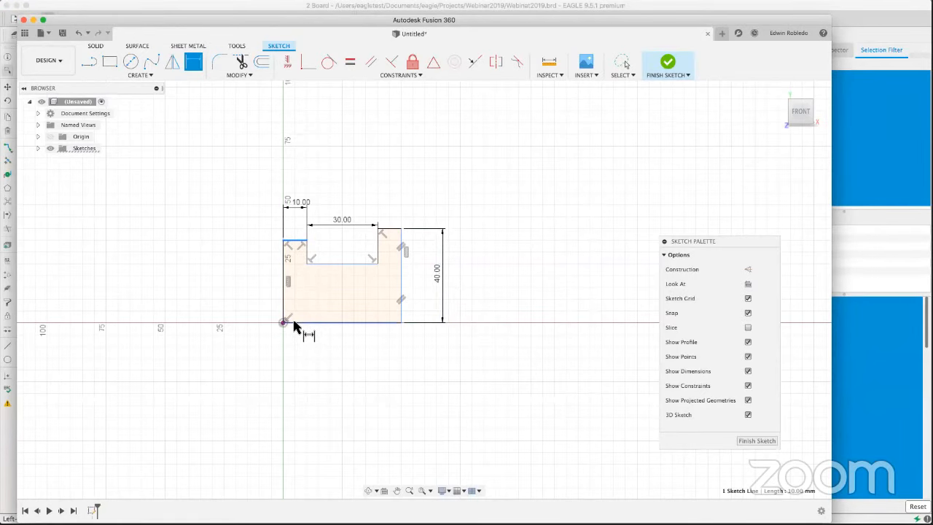
click(239, 306)
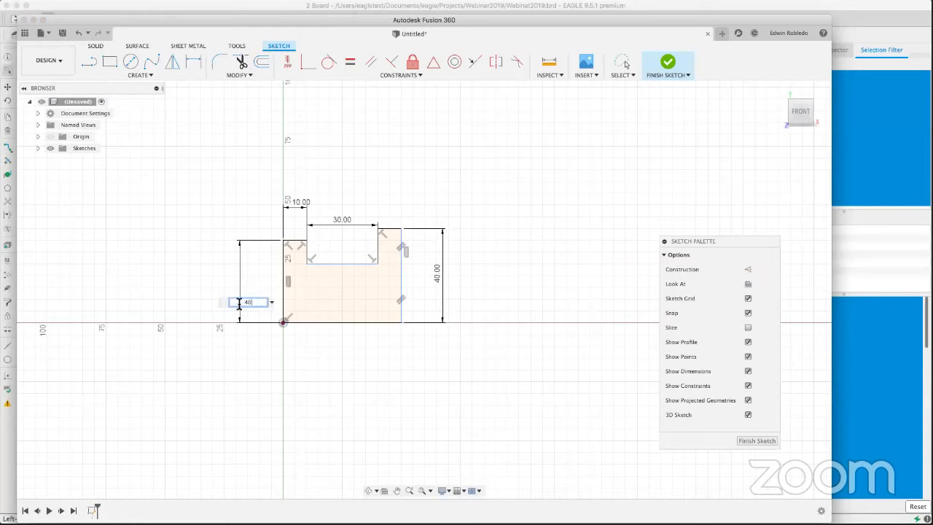
key(Return)
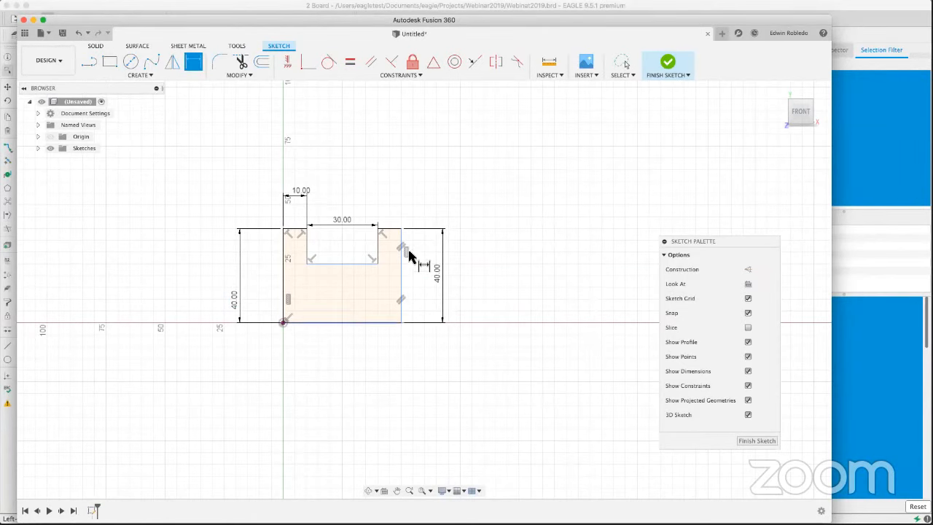
click(755, 441)
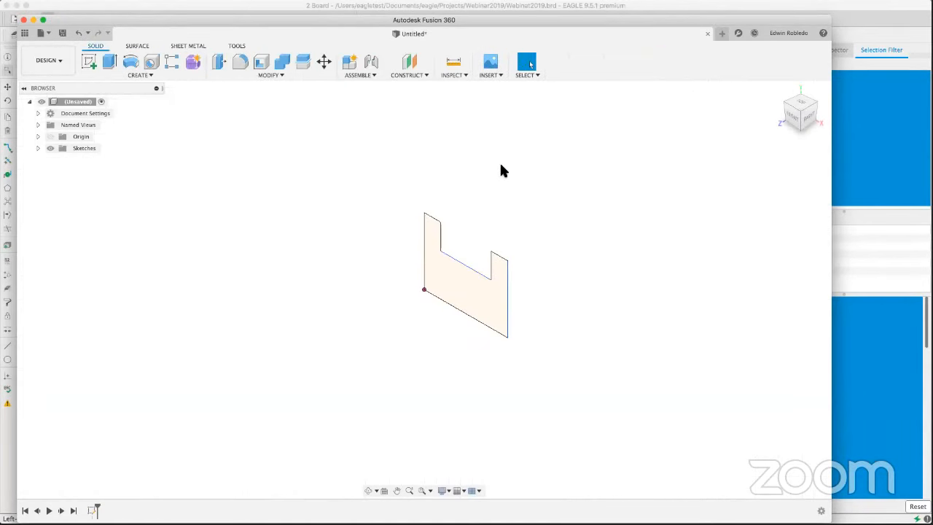
- Create a PCB in the design with the notched sketch profile selected
click(135, 76)
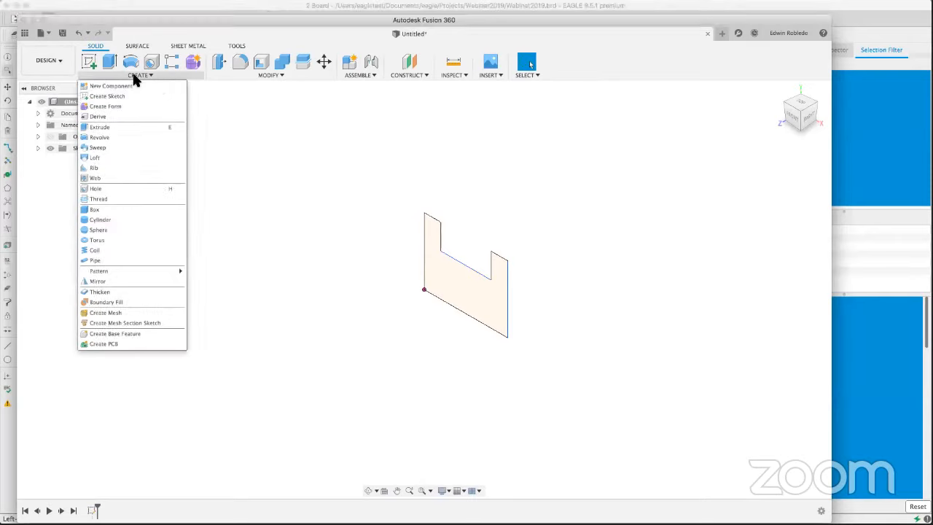
click(115, 344)
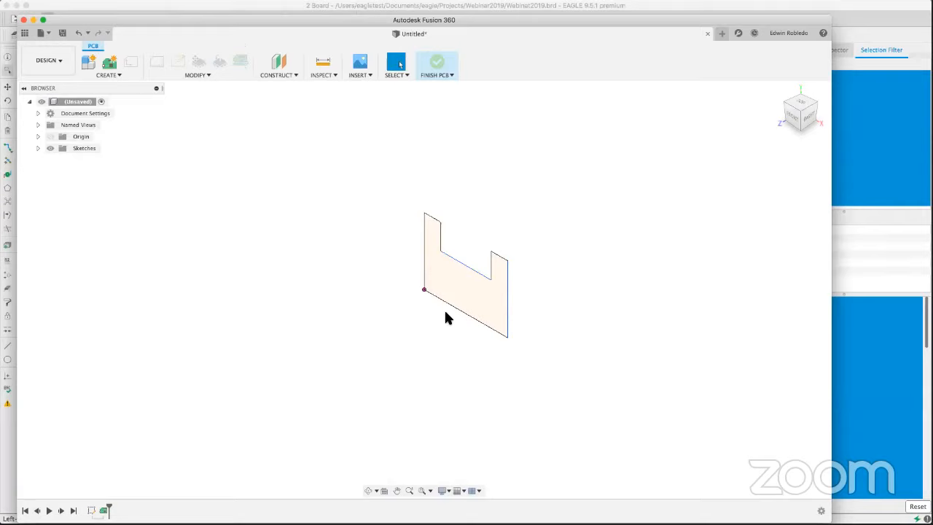
click(450, 285)
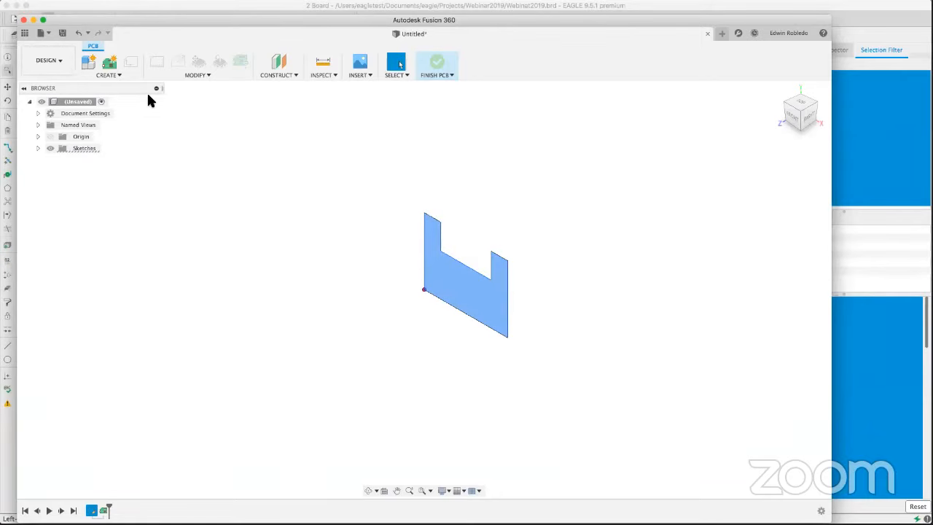
click(109, 64)
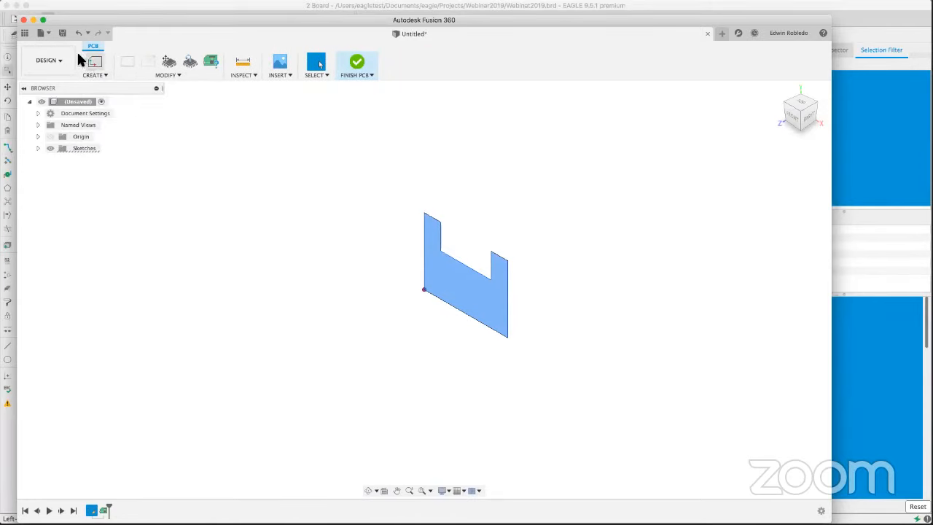
- Define the PCB profile from the notched sketch and set the board origin at its lower left corner
click(99, 77)
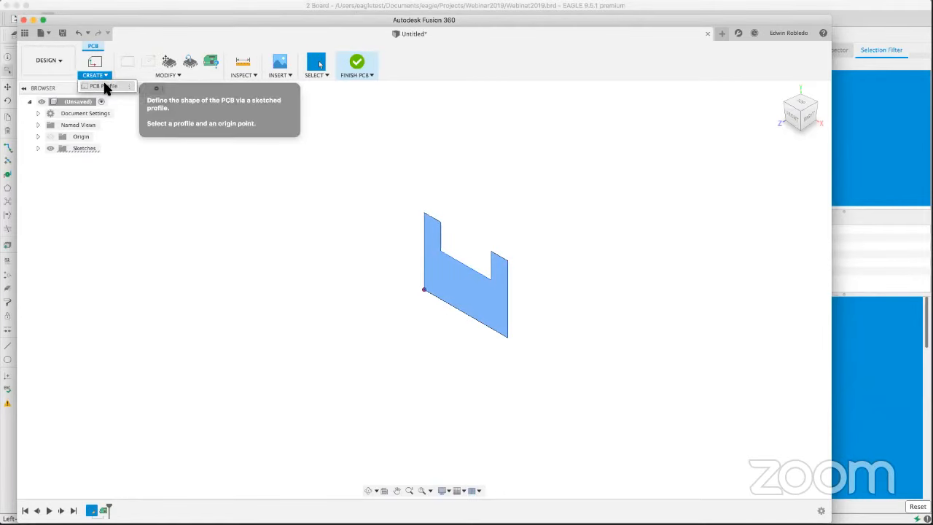
click(104, 87)
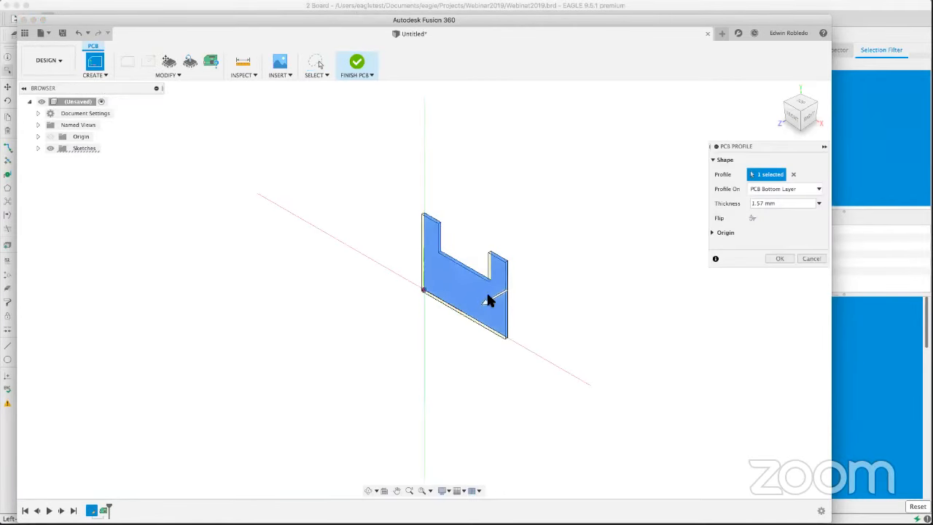
click(796, 121)
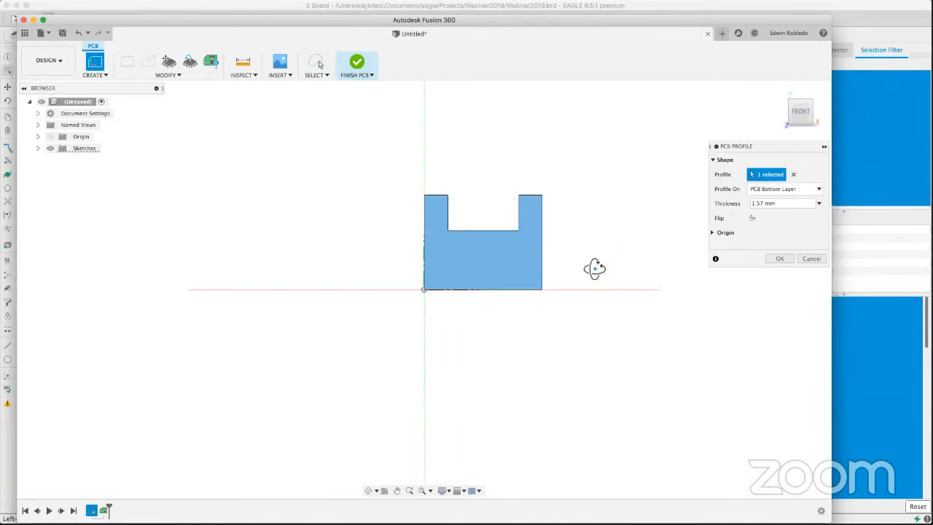
shift+middle_drag(594, 268, 485, 256)
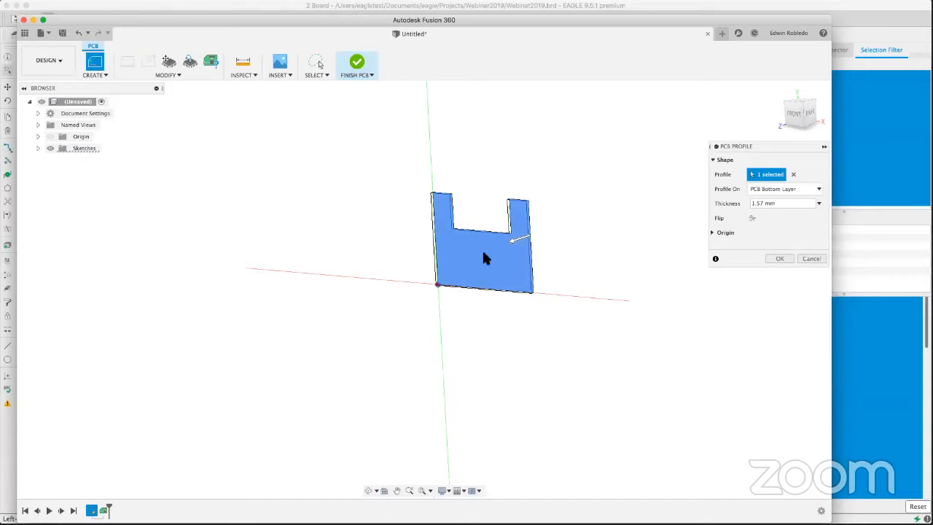
click(713, 233)
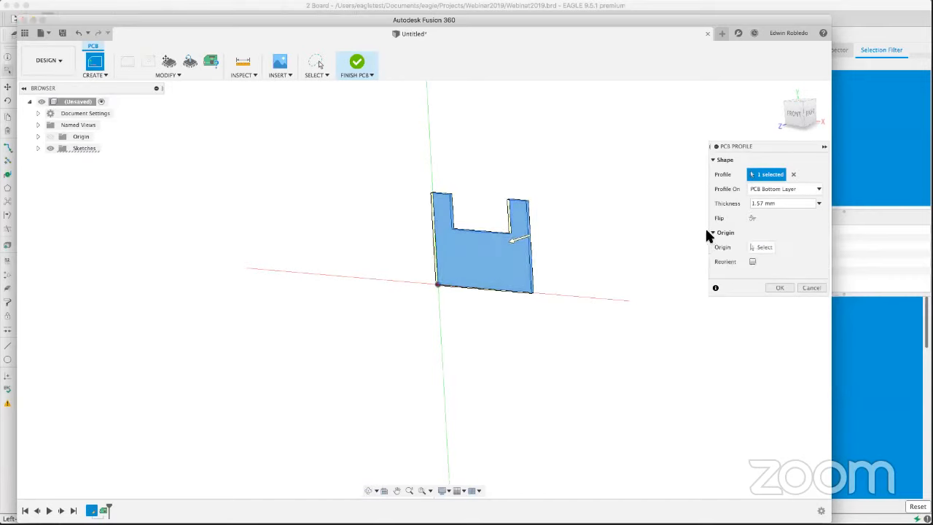
click(760, 247)
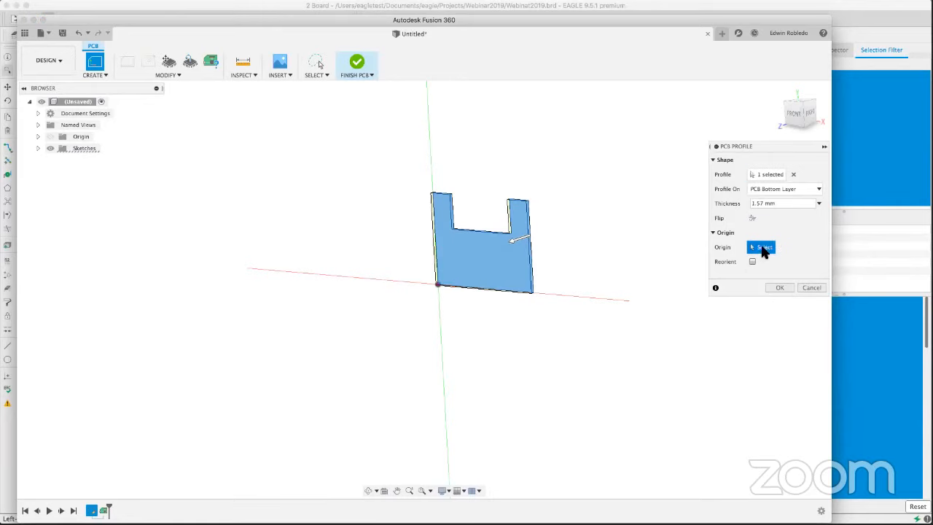
click(436, 284)
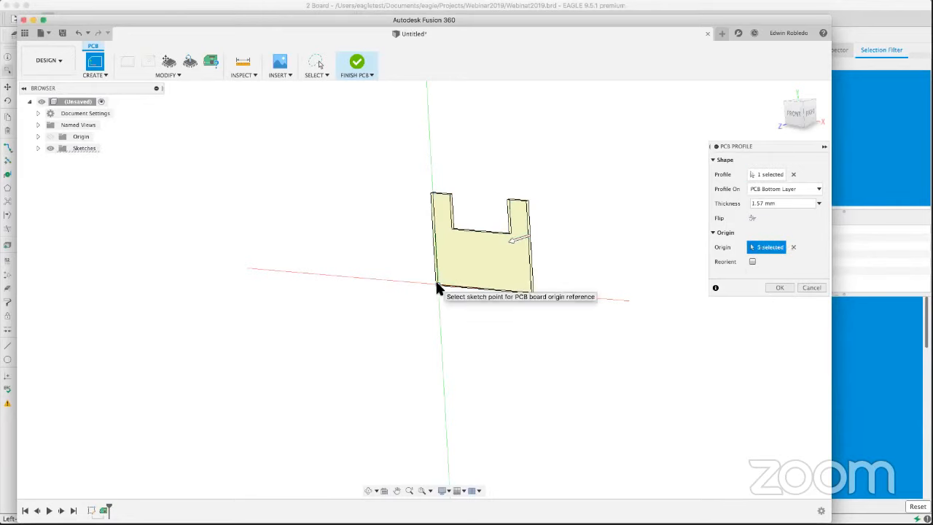
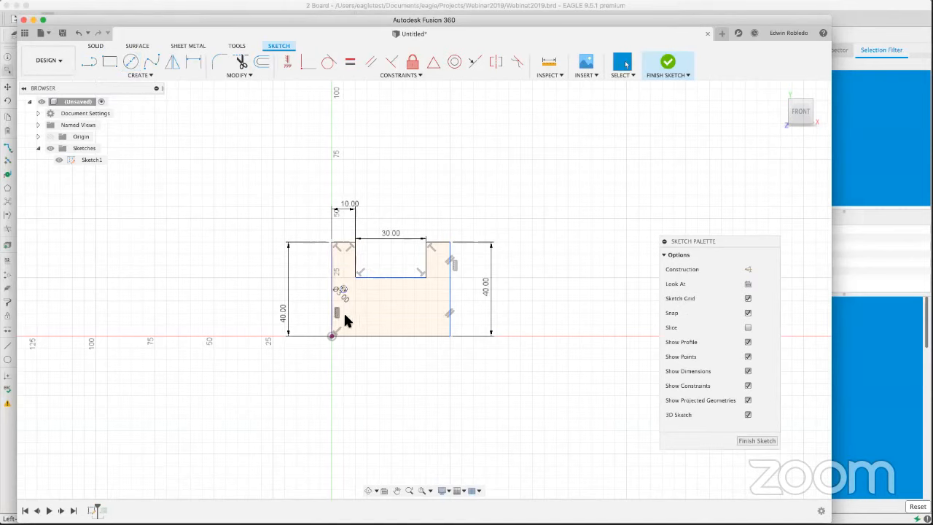
- Draw a 3 mm diameter hole circle directly below the existing one, near the sketch origin
click(129, 58)
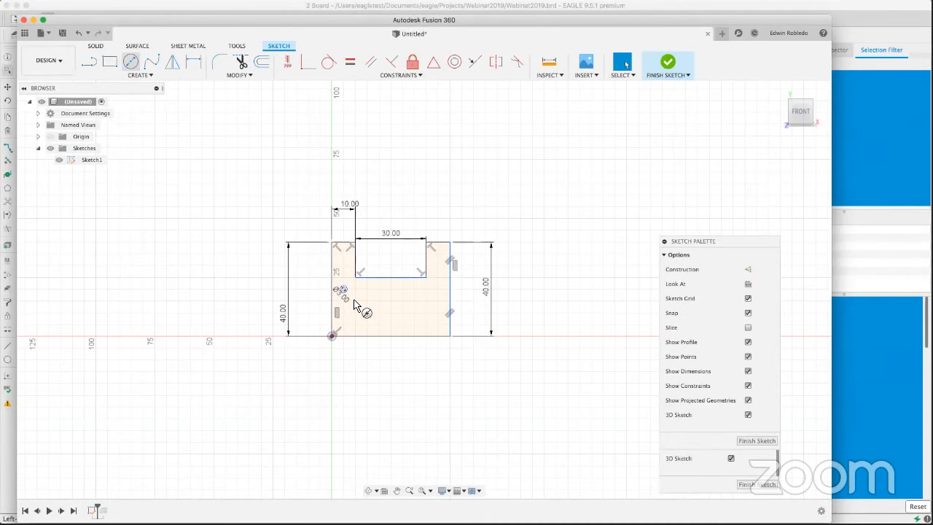
click(344, 332)
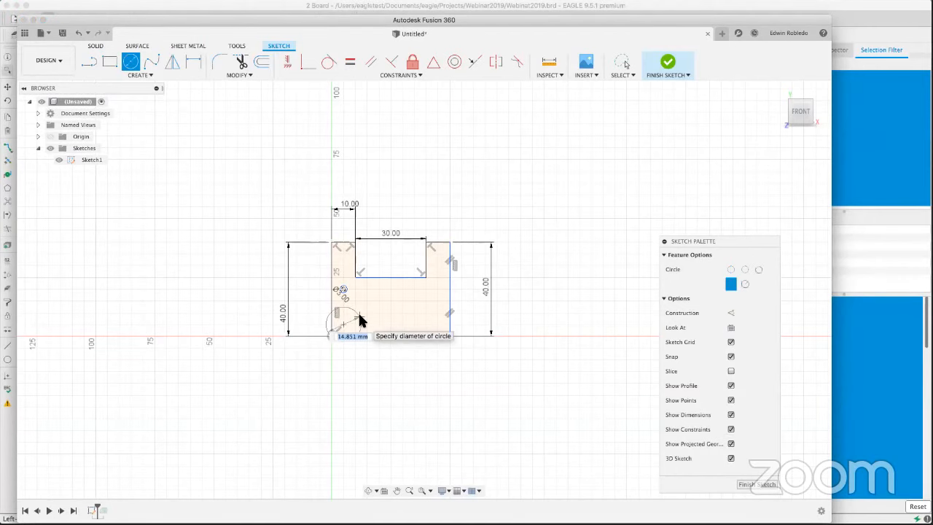
key(Escape)
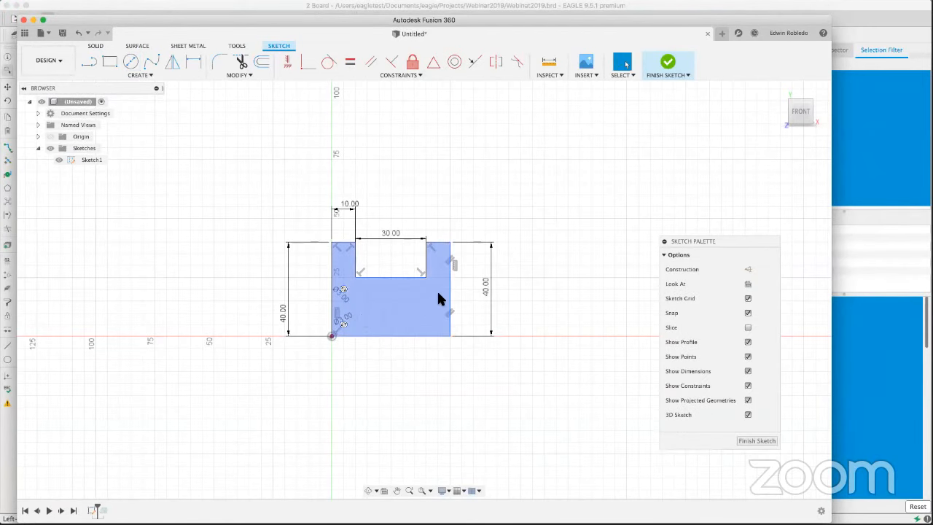
- Draw a 3 mm diameter hole circle just below the notch's lower right corner, level with the upper left hole
click(424, 286)
right_click(425, 285)
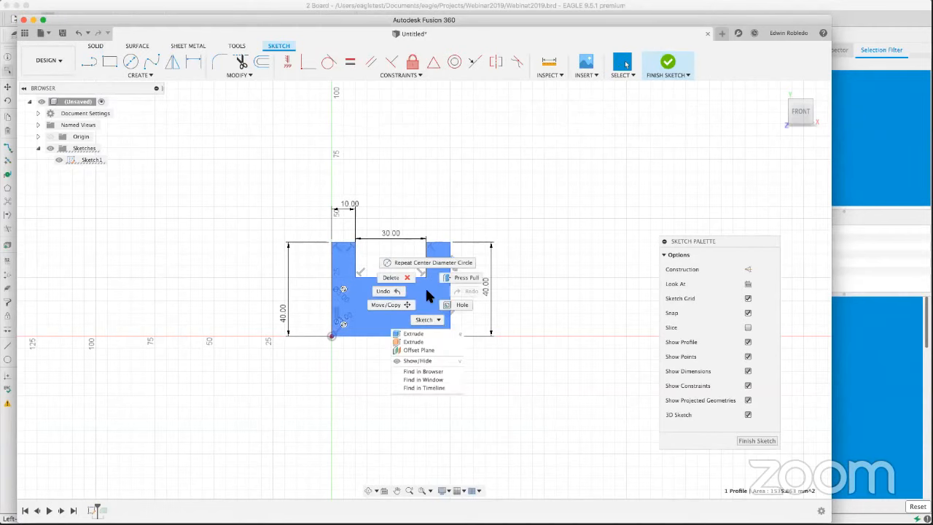
click(421, 261)
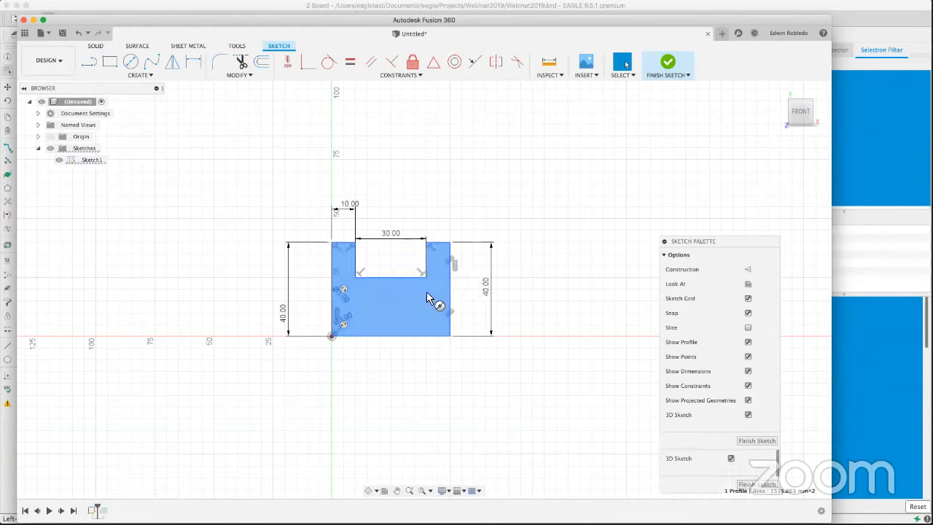
click(426, 288)
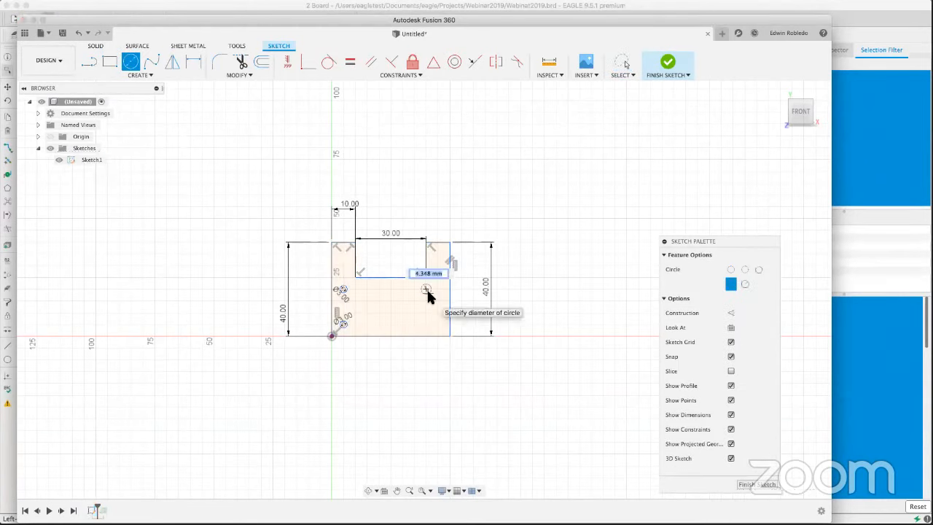
text(3)
key(Return)
key(Escape)
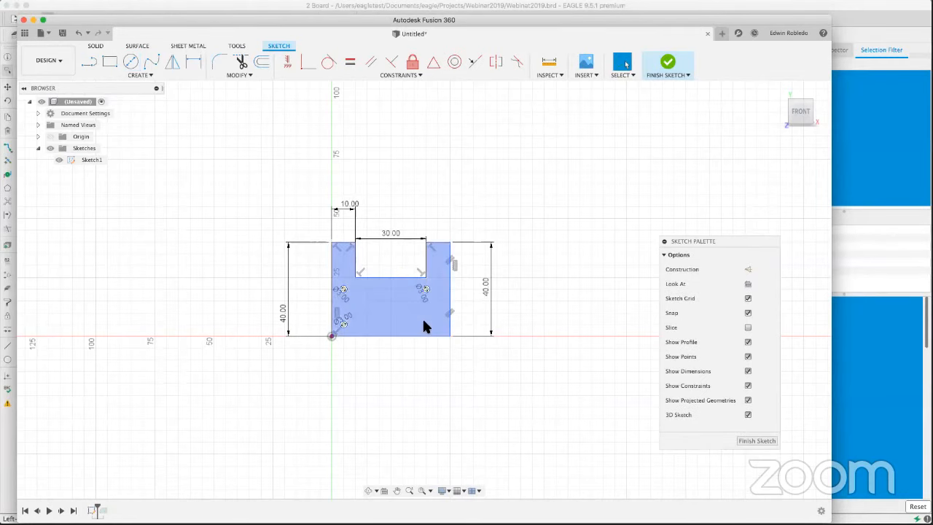
- Draw the fourth hole circle near the base line, directly below the upper right hole and level with the lower left one
click(426, 328)
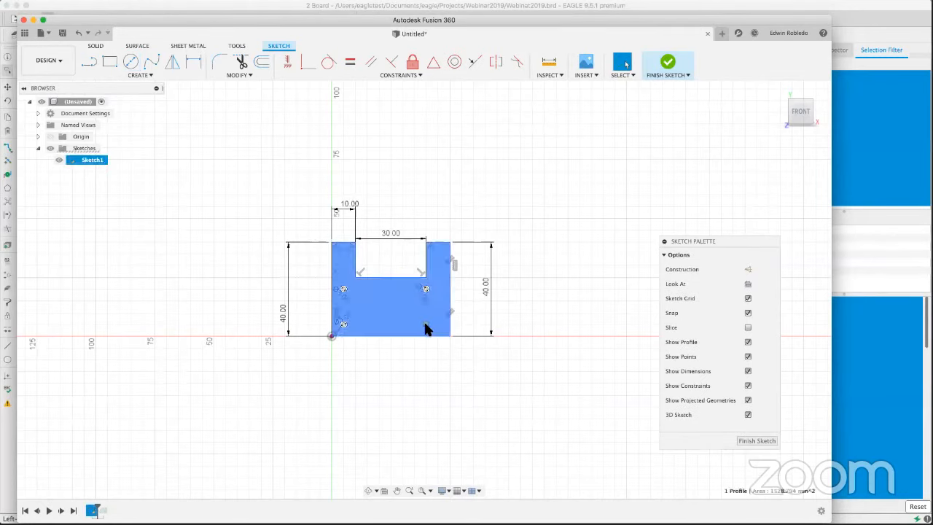
right_click(426, 329)
click(425, 296)
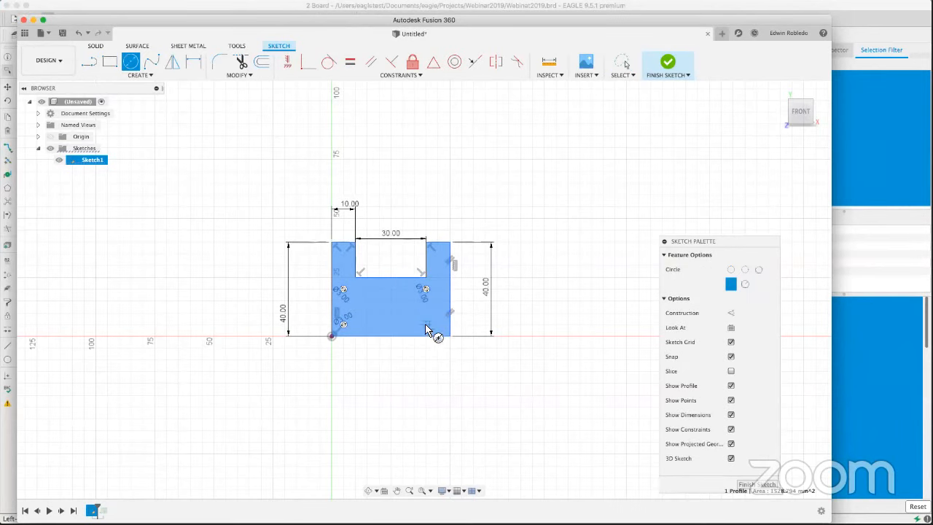
click(427, 325)
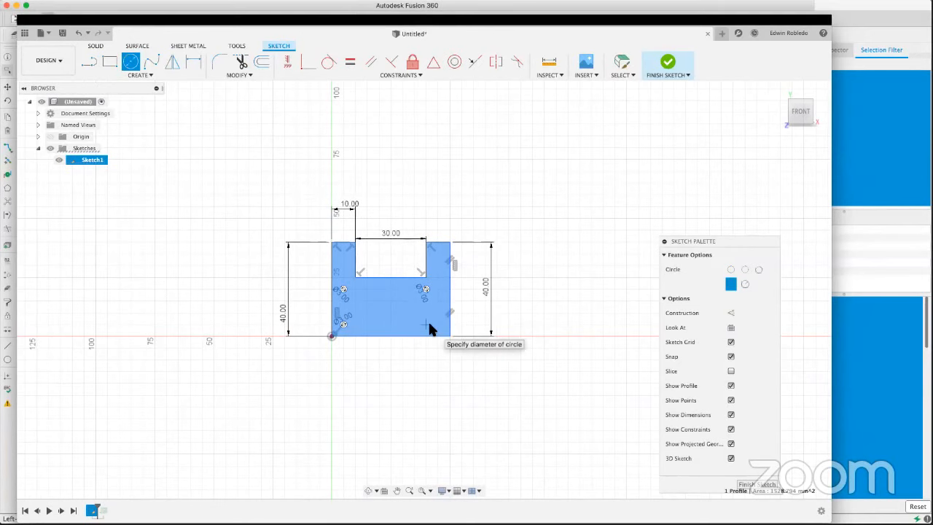
key(Escape)
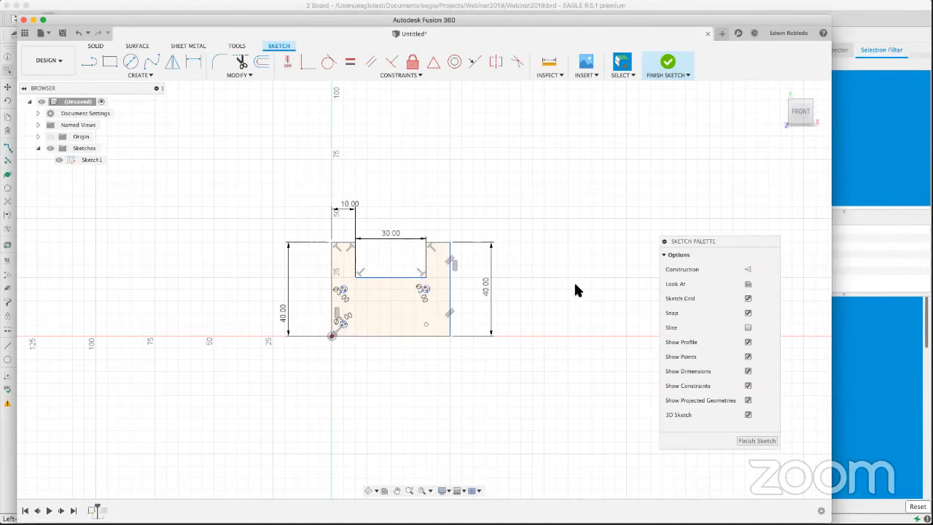
- Finish the edited hole sketch and make Sketch1 visible together with the updated board
click(757, 440)
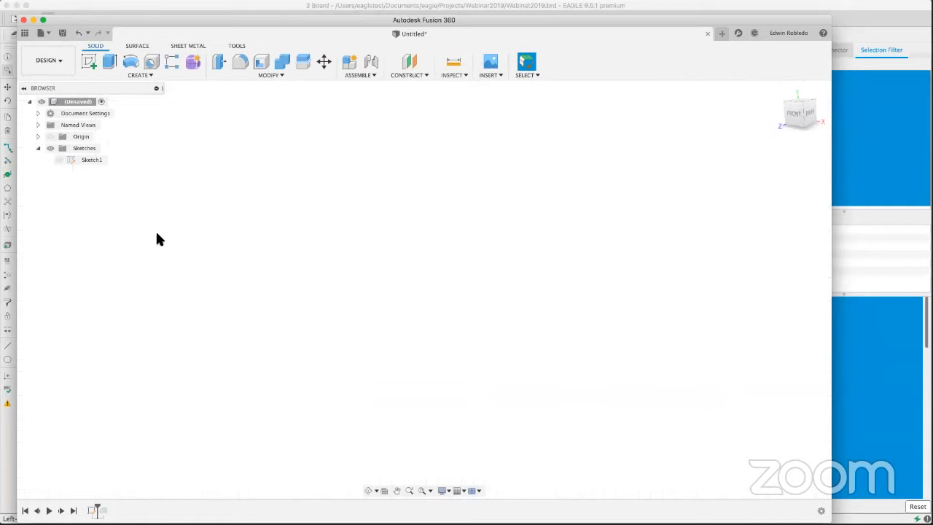
click(59, 159)
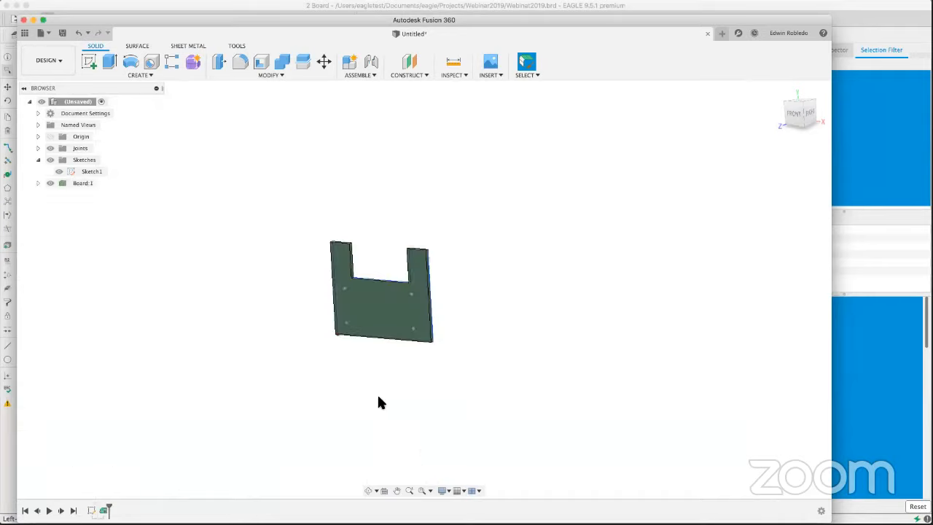
scroll(375, 318, up, 5)
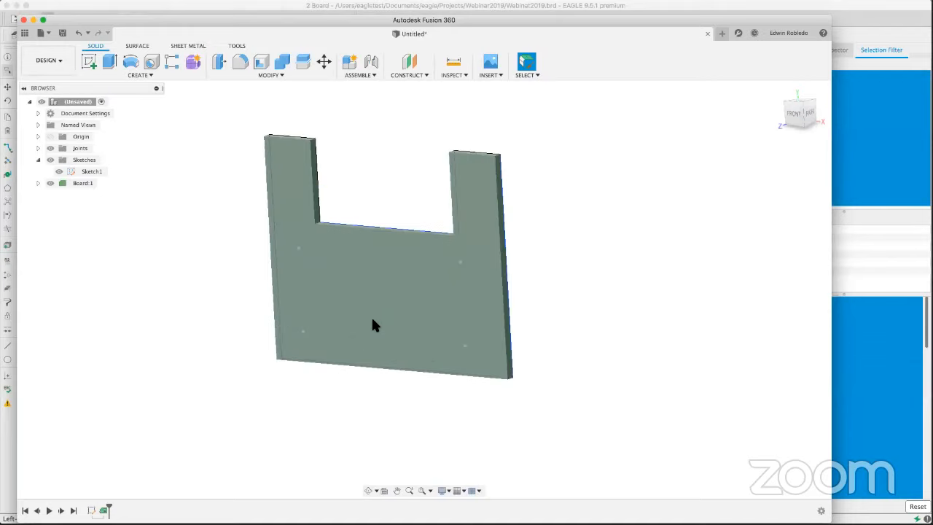
- Save the board design under the name EAGLE Webinar in the WebinarFeb21 project
shift+middle_drag(370, 320, 404, 326)
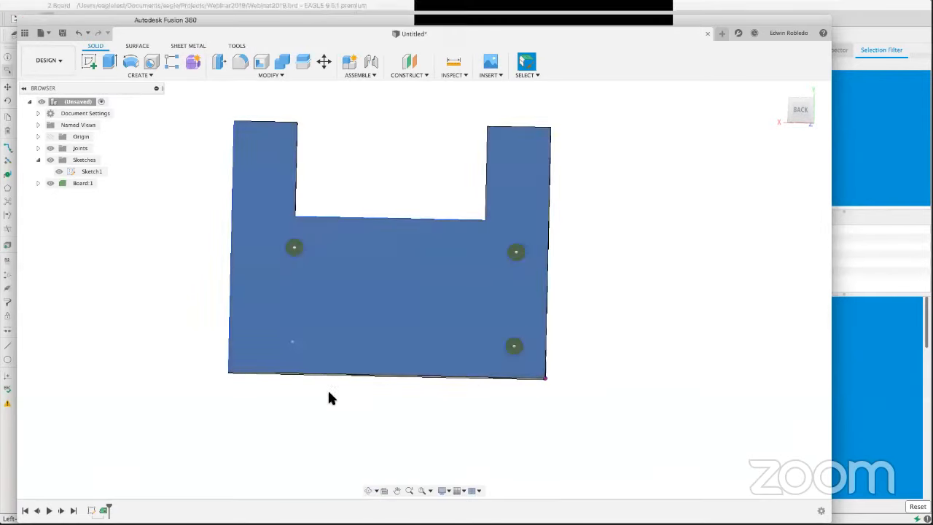
shift+middle_drag(342, 386, 437, 382)
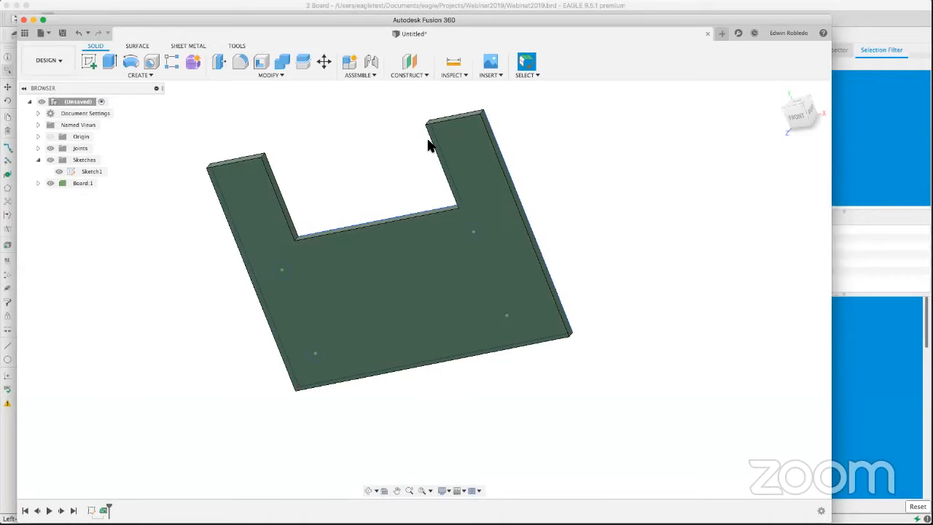
click(62, 33)
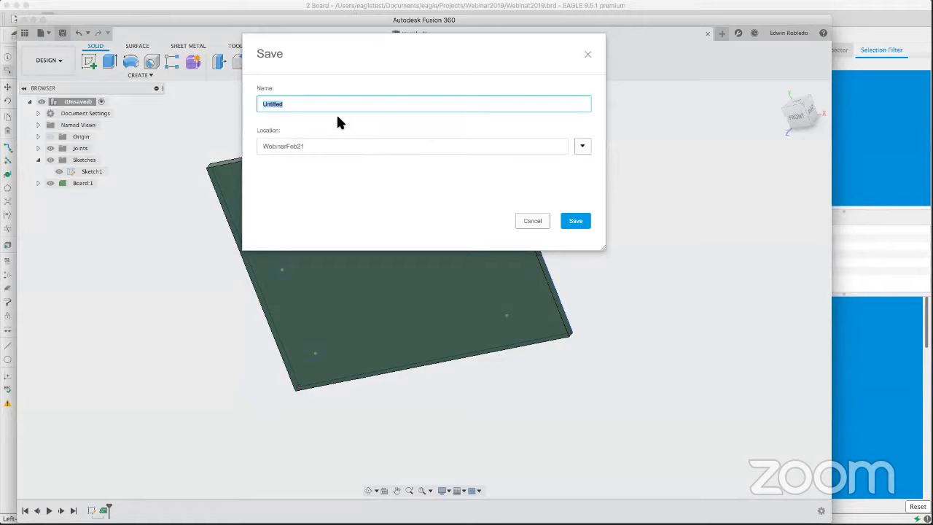
text(EAGLE Webinar)
click(578, 222)
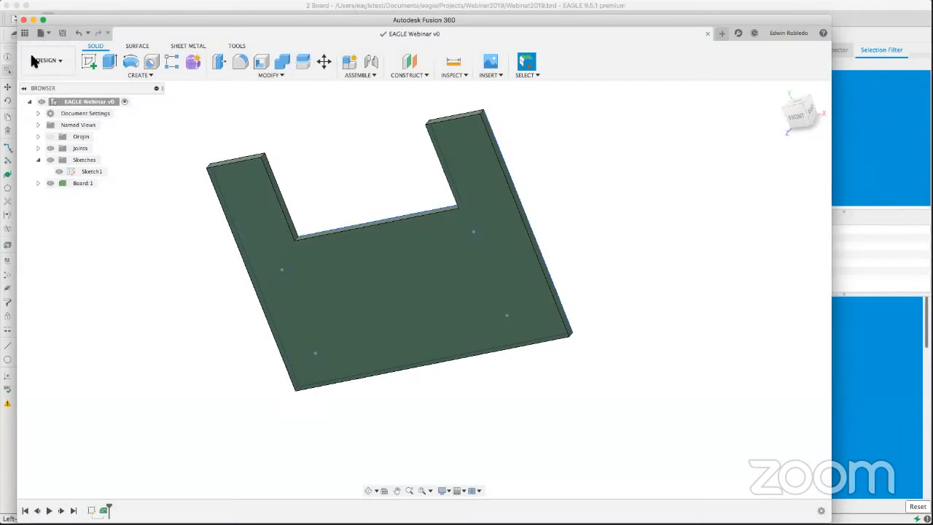
- Show the project data and open the WebinarFeb21 project to check the saved design
click(23, 32)
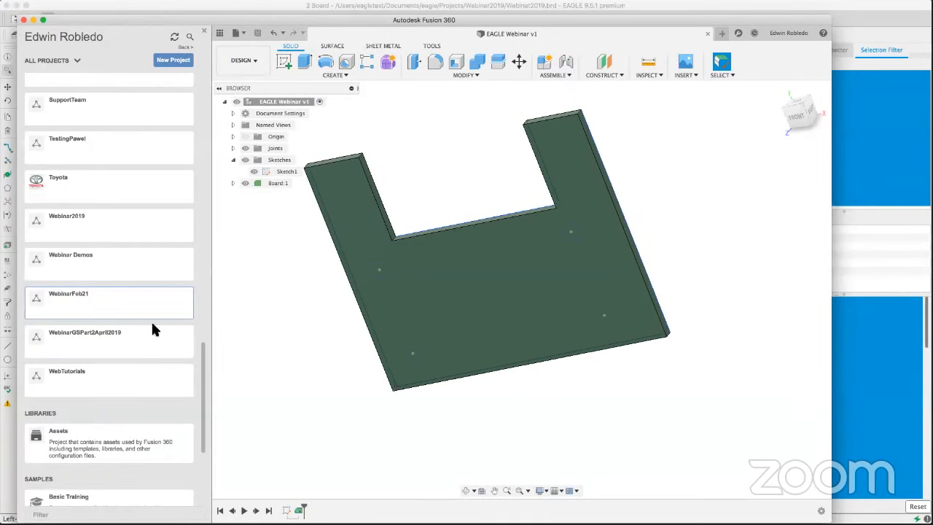
click(86, 309)
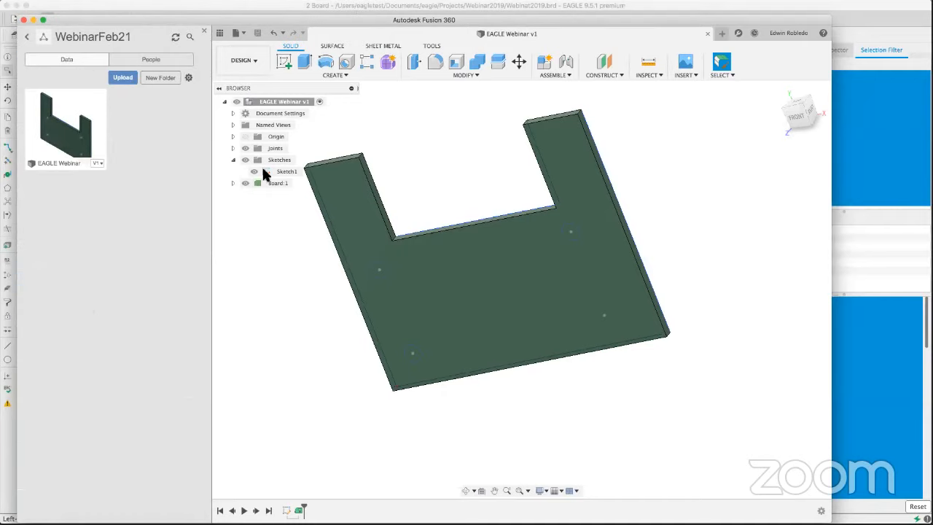
middle_drag(490, 301, 490, 332)
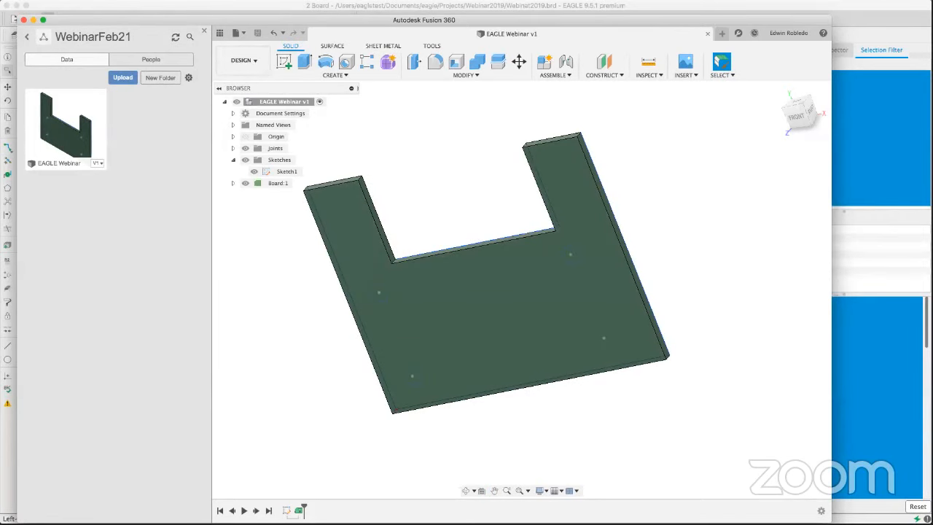
- Switch to EAGLE and start linking the board to an existing Fusion 360 design, choosing the personal hub as source
mouse_move(485, 513)
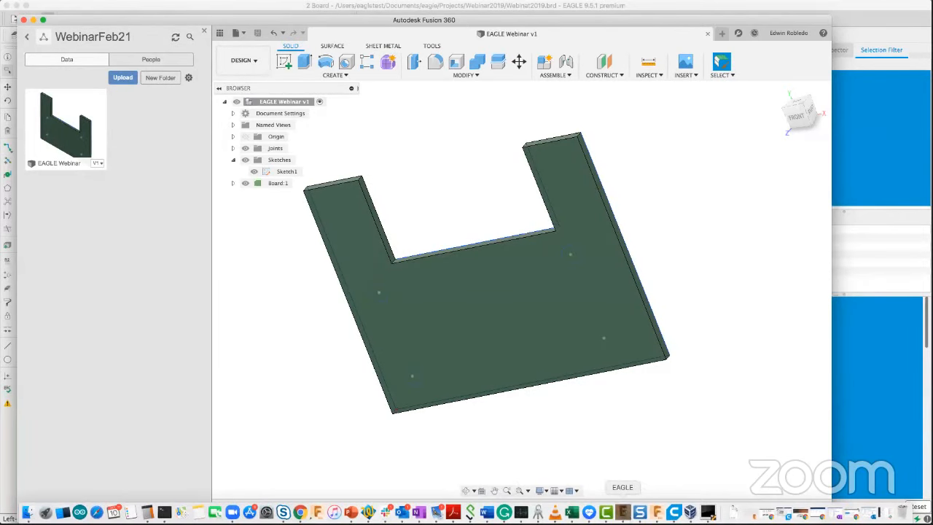
click(623, 513)
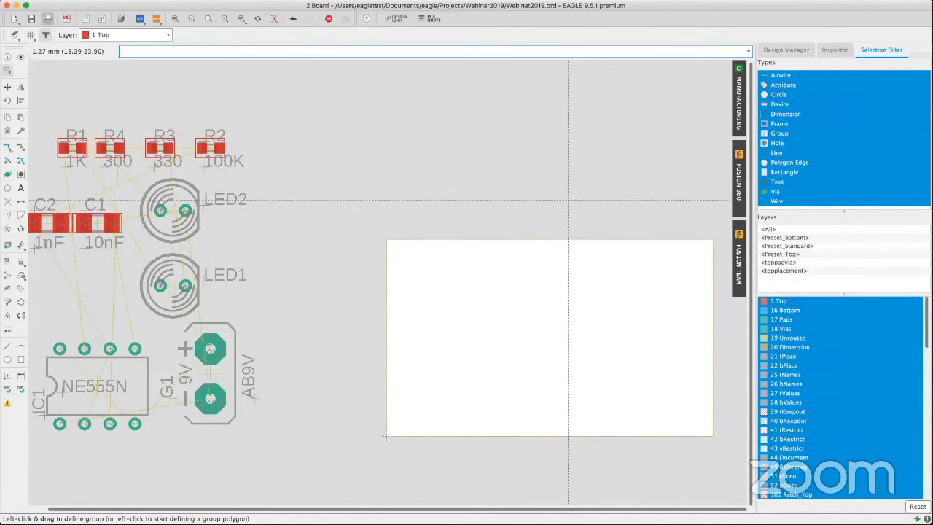
click(739, 187)
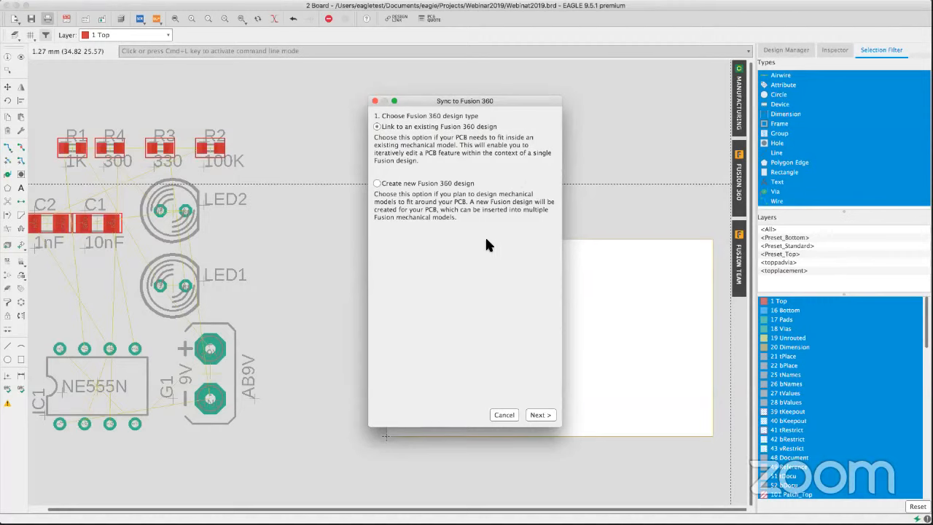
click(537, 414)
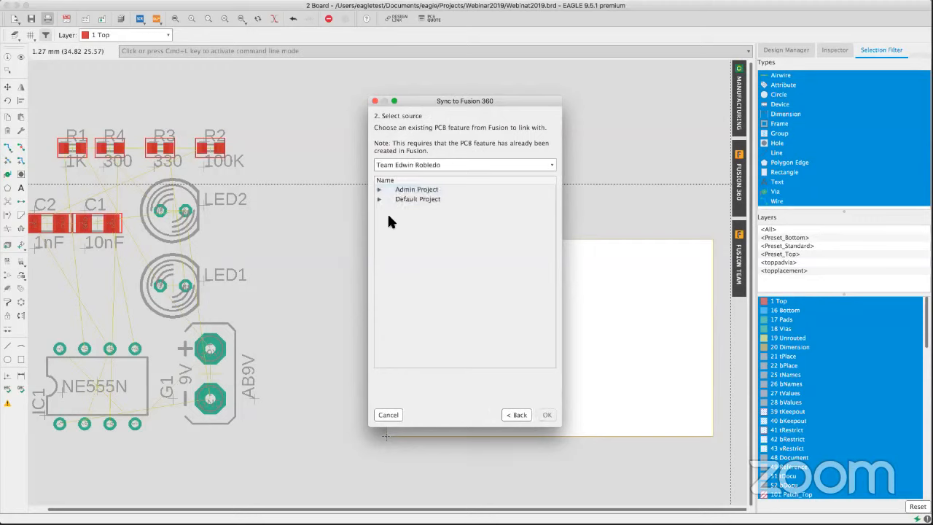
click(472, 163)
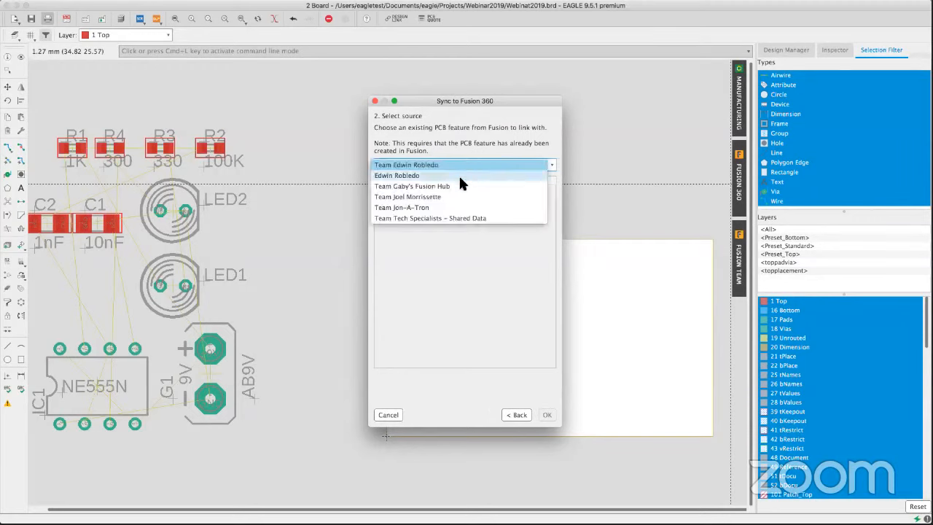
click(458, 173)
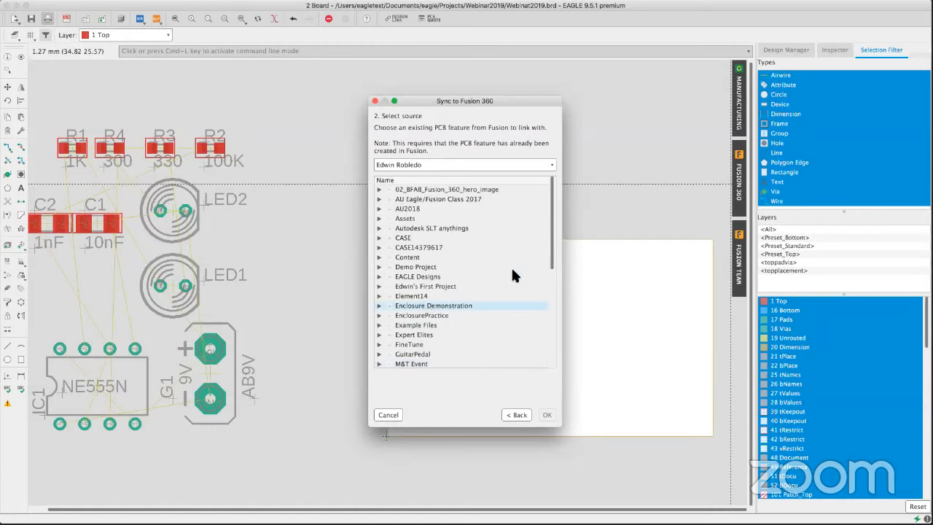
- Link the EAGLE board to the PCB1 feature of the EAGLE Webinar design in the WebinarFeb21 project
click(551, 226)
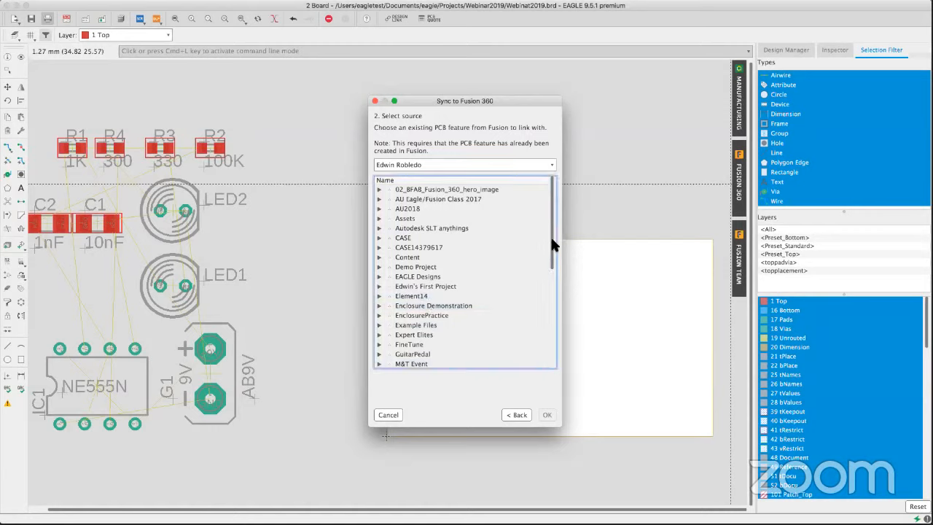
drag(551, 239, 559, 321)
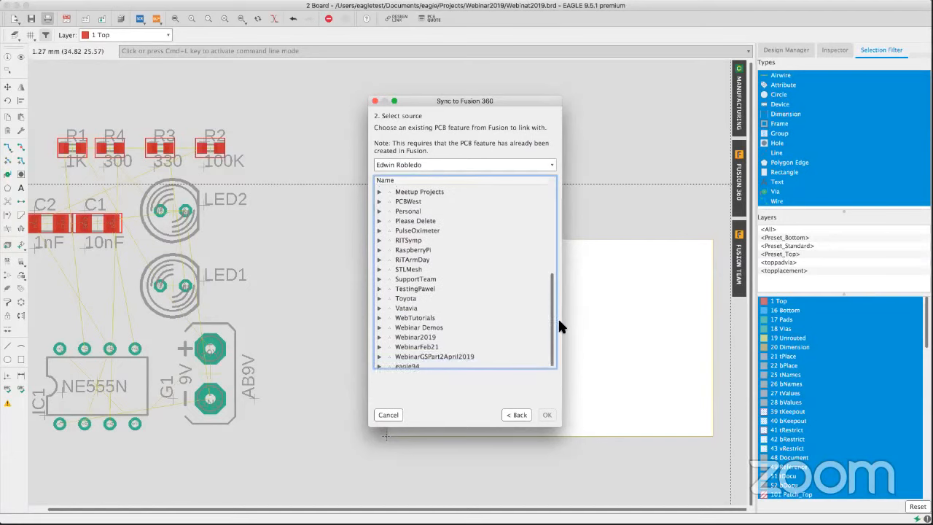
click(379, 347)
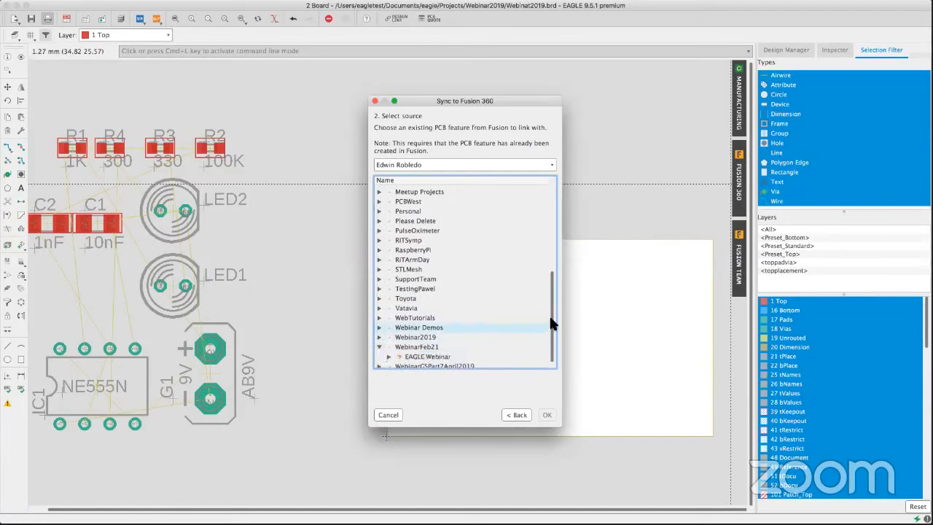
scroll(549, 315, down, 1)
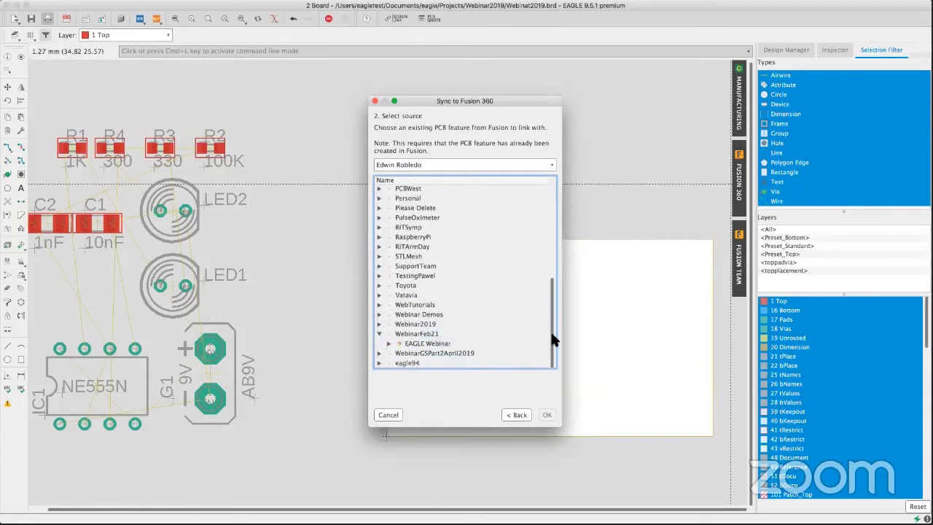
click(388, 343)
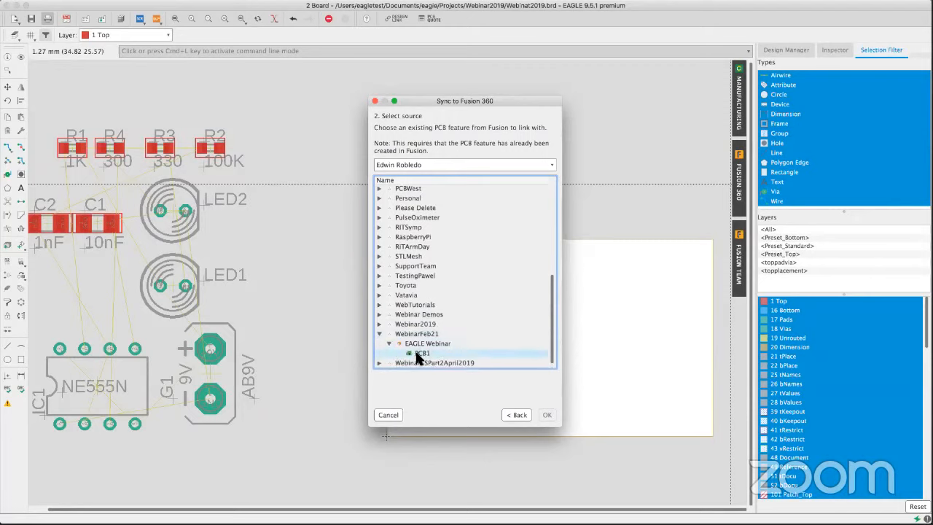
click(427, 354)
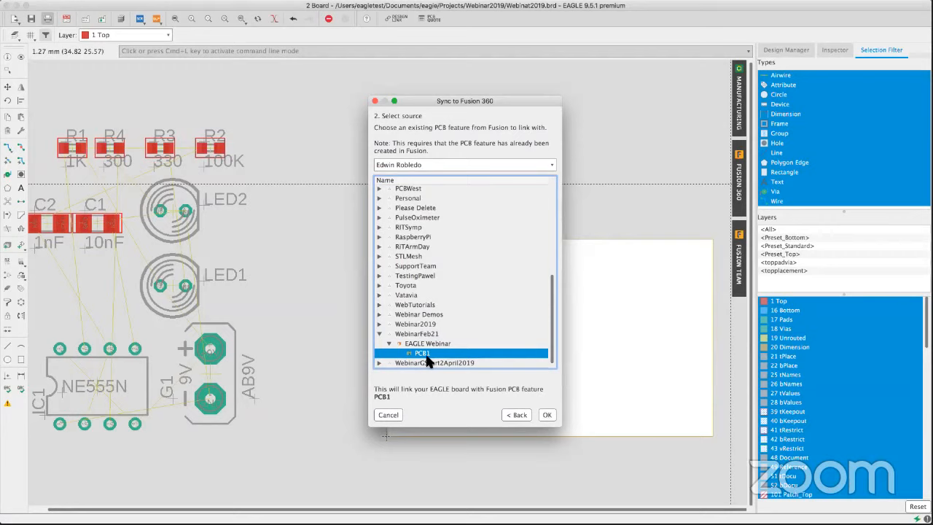
click(547, 414)
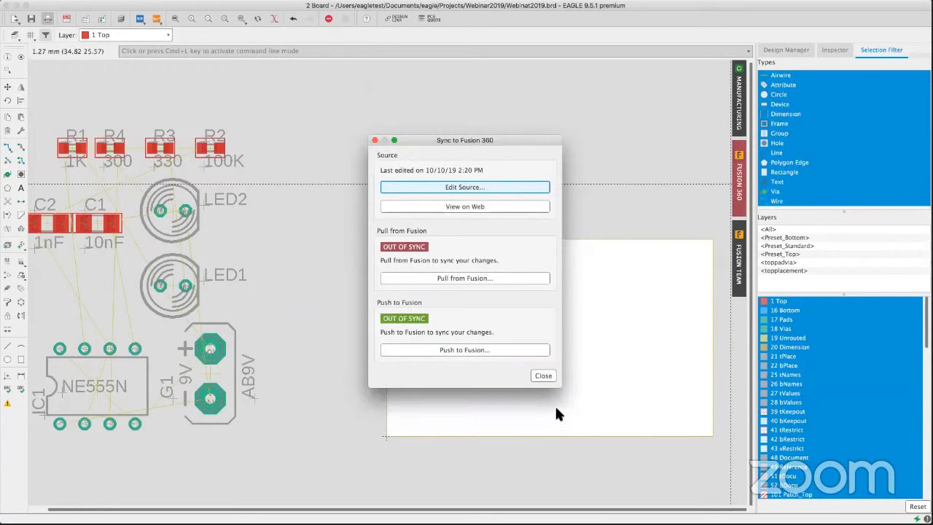
- Pull version 1 of the linked design from Fusion into the board and close the sync dialog
click(455, 276)
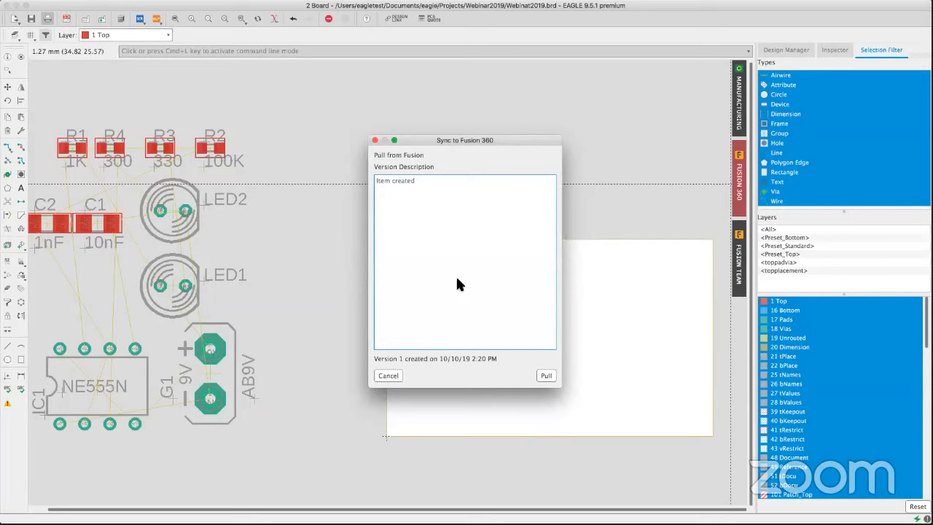
click(547, 376)
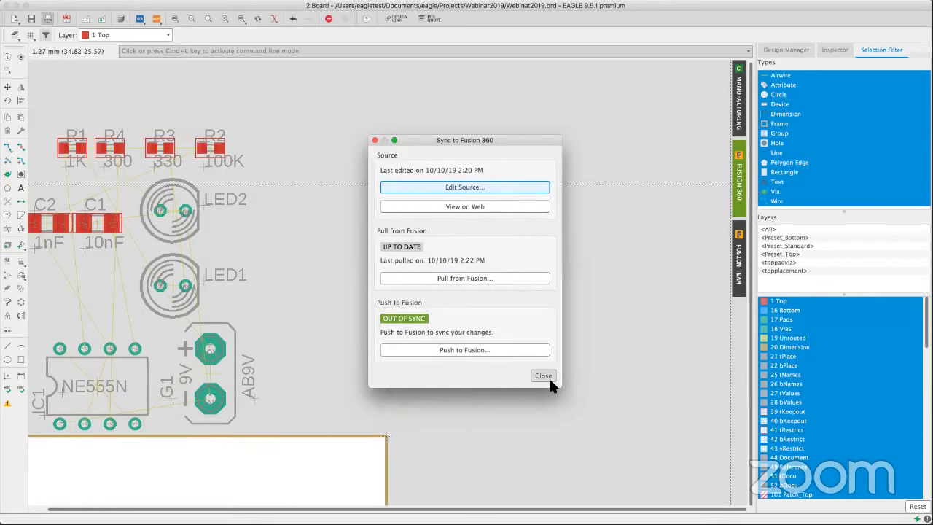
click(541, 375)
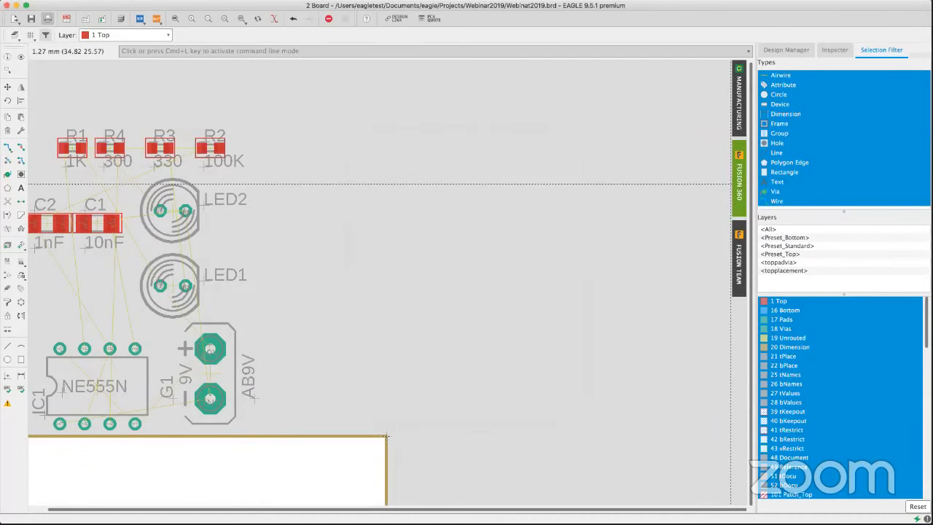
- Examine the whole pulled board outline and its orientation relative to the components
click(175, 18)
scroll(217, 225, down, 5)
scroll(218, 225, right, 4)
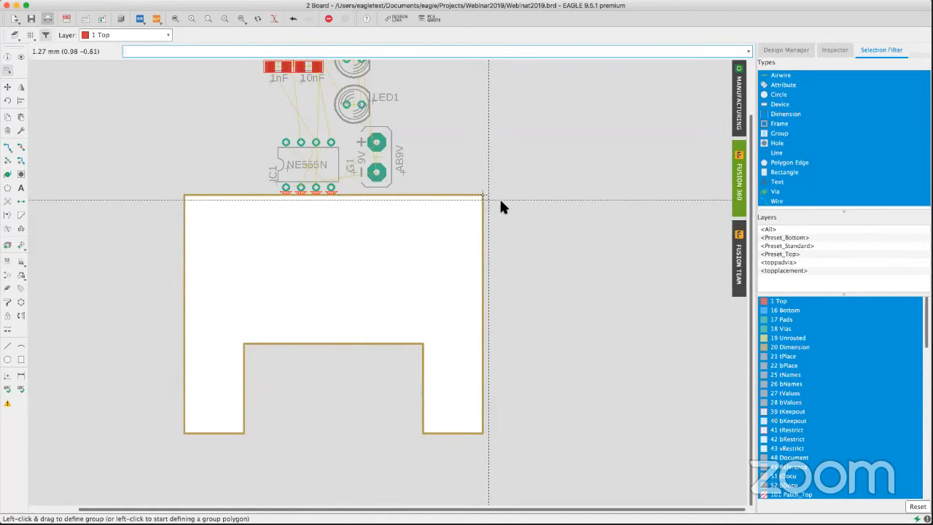
scroll(499, 197, left, 2)
scroll(499, 197, up, 1)
scroll(508, 209, up, 3)
scroll(508, 209, left, 2)
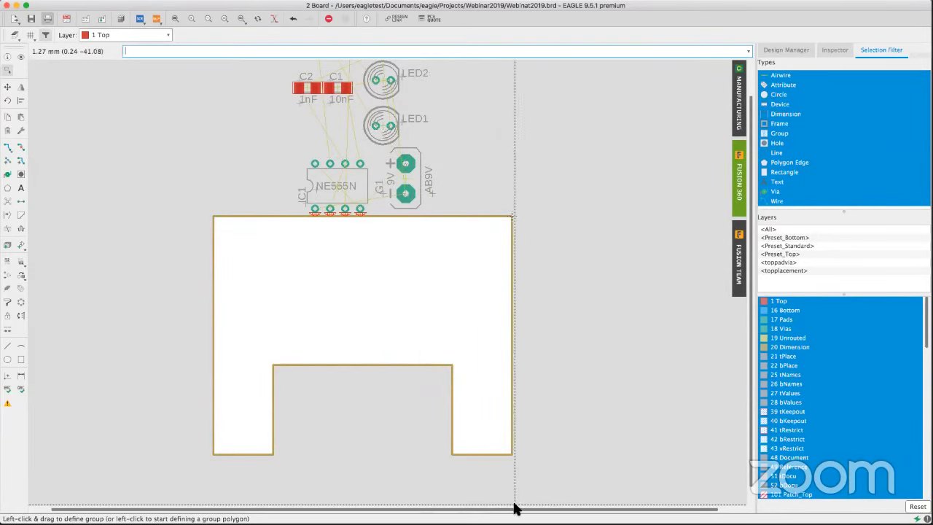
- Switch to Fusion 360 and open the PCB feature for editing in the front view
mouse_move(508, 521)
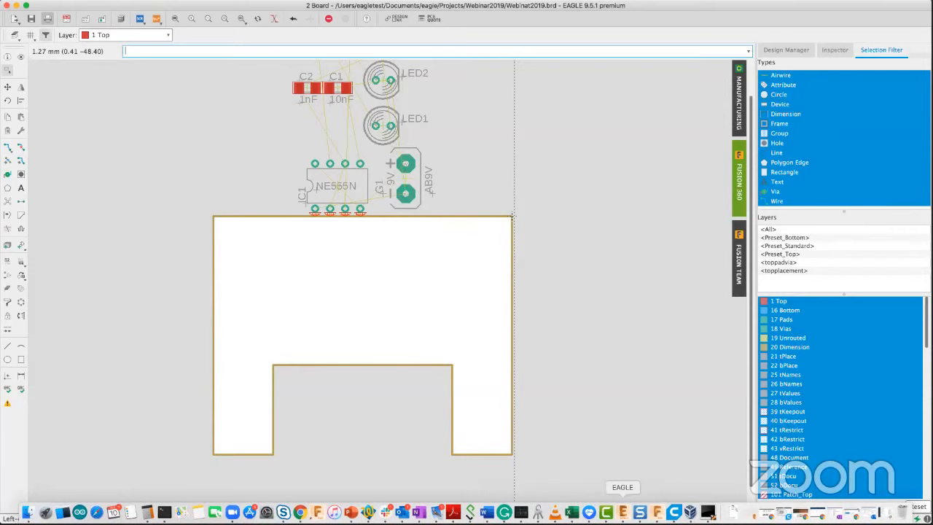
click(658, 513)
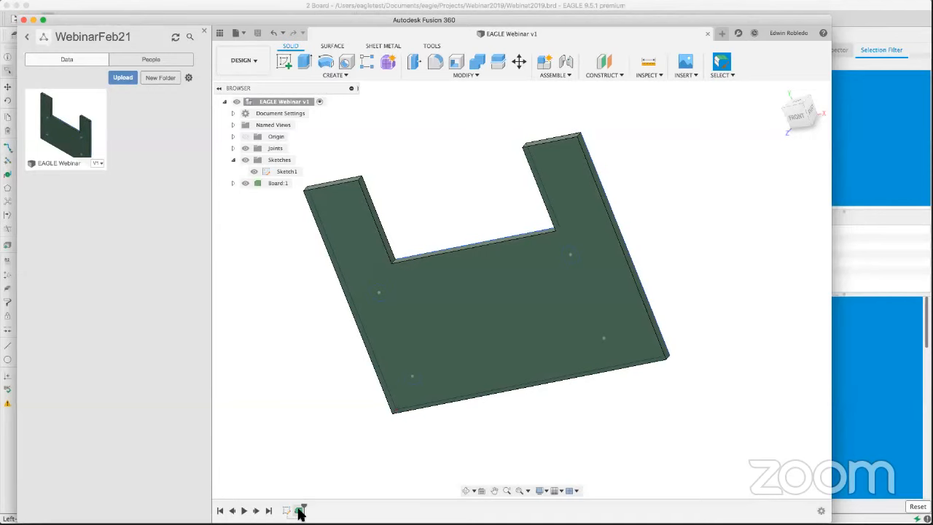
click(301, 511)
right_click(300, 511)
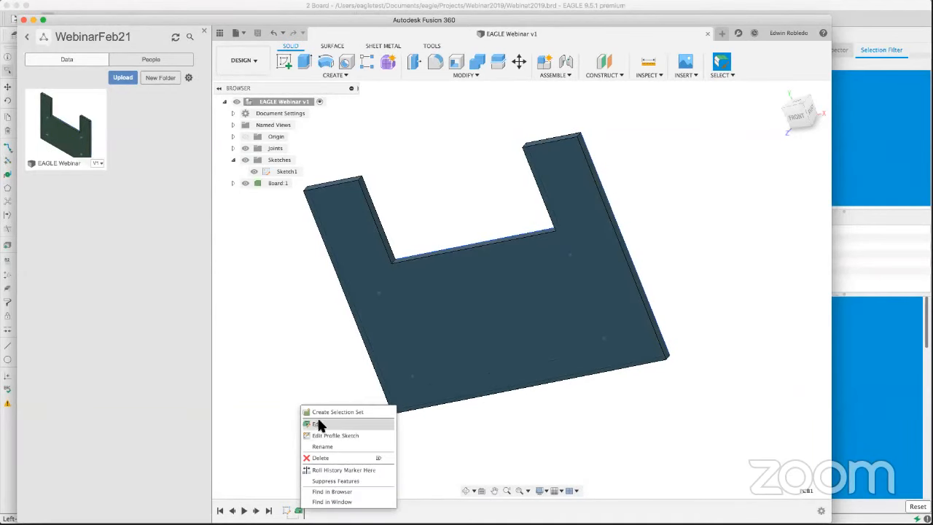
click(319, 425)
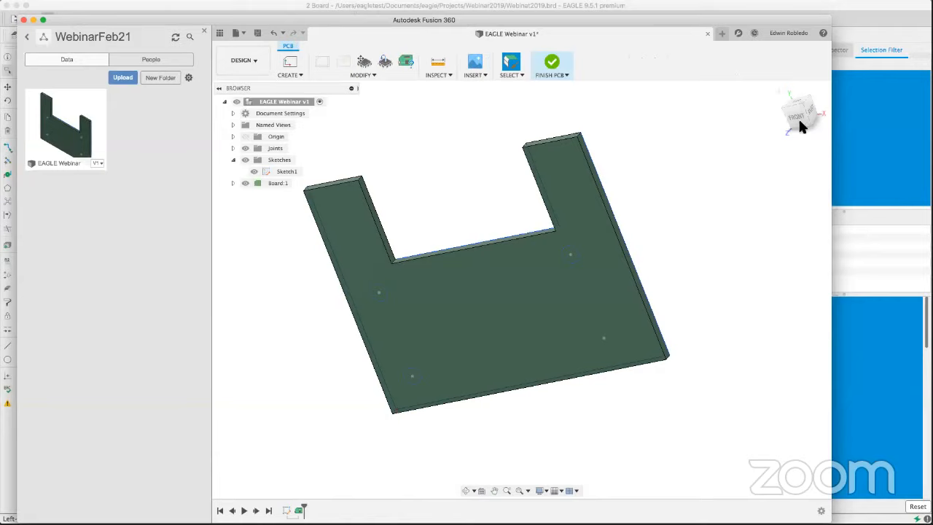
click(796, 123)
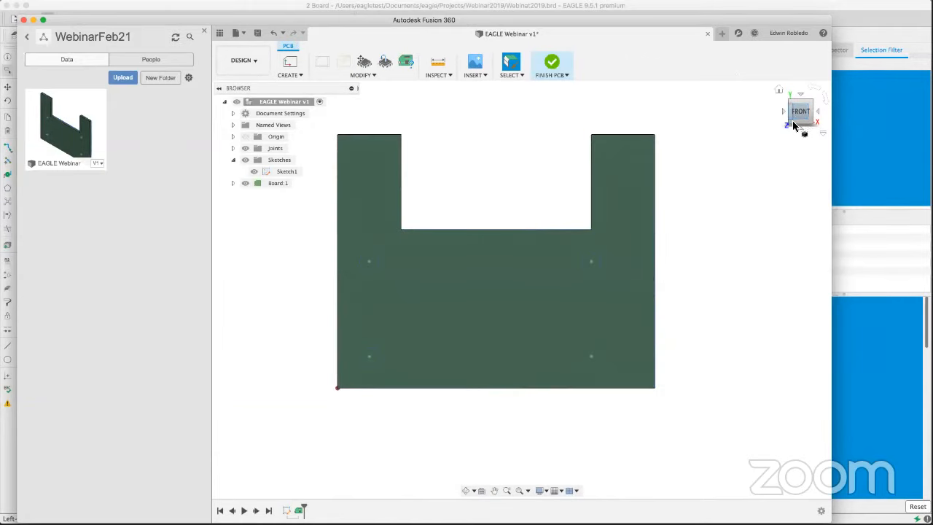
- Redefine the PCB profile's origin at the board's lower left corner, with its bottom edge as the X axis
click(286, 64)
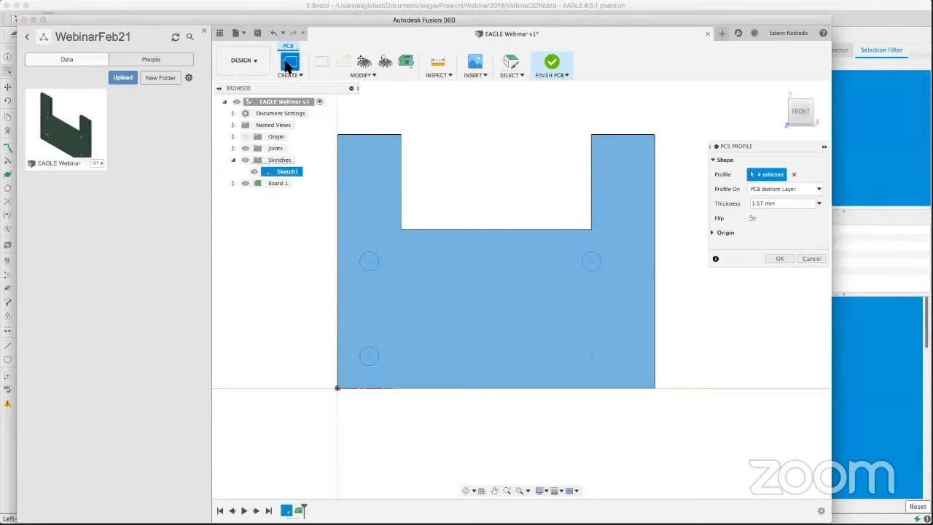
click(713, 232)
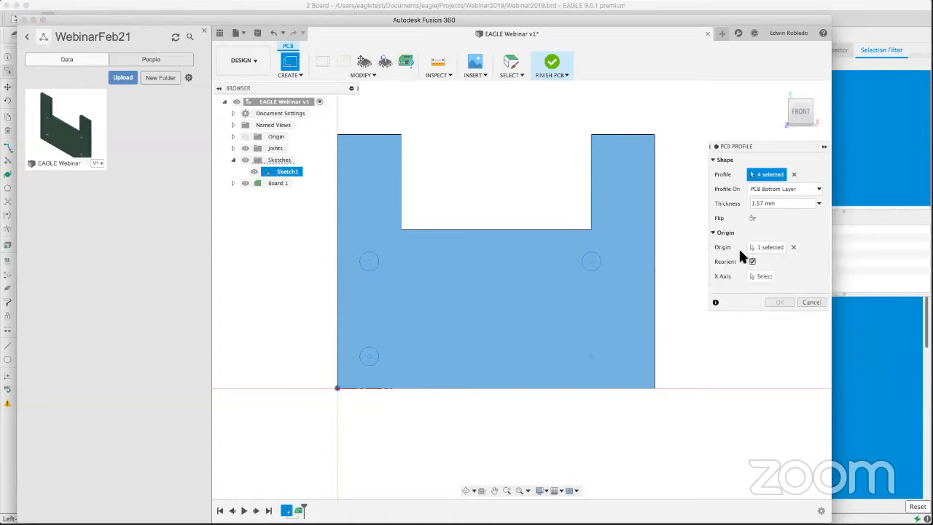
click(793, 247)
click(752, 262)
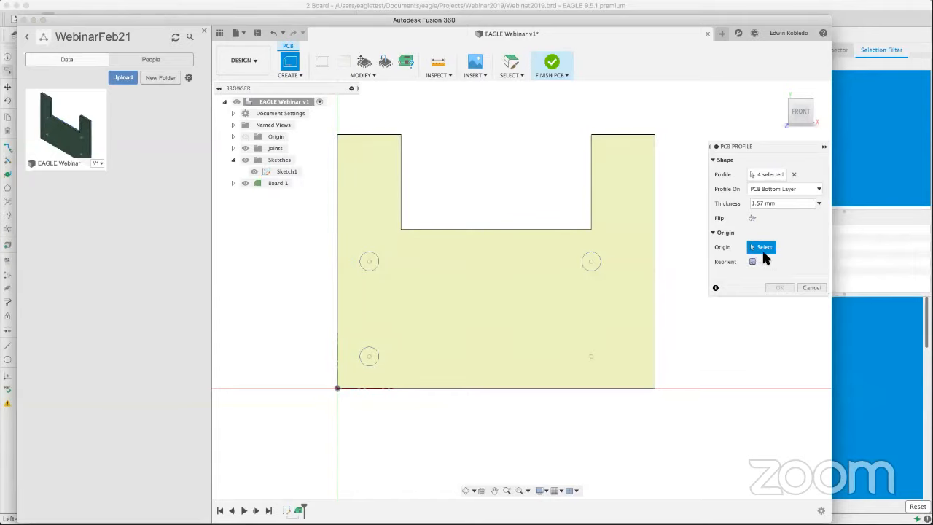
click(336, 387)
click(526, 383)
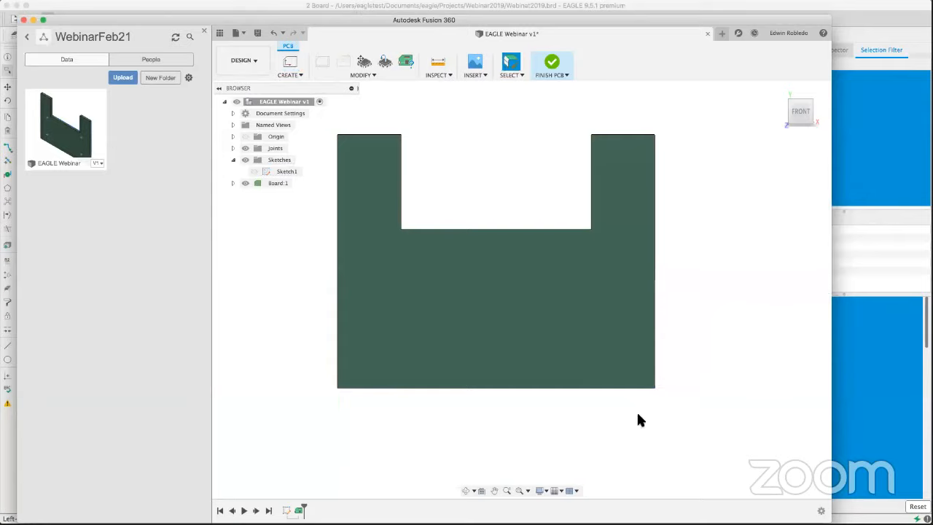
- Finish the PCB edit and save the design with the version description "Updated Orientation"
click(257, 34)
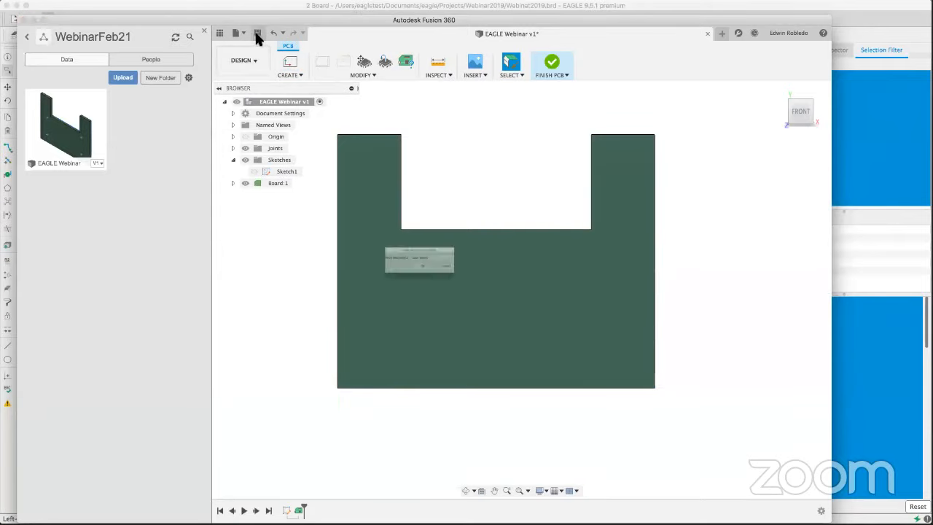
click(480, 275)
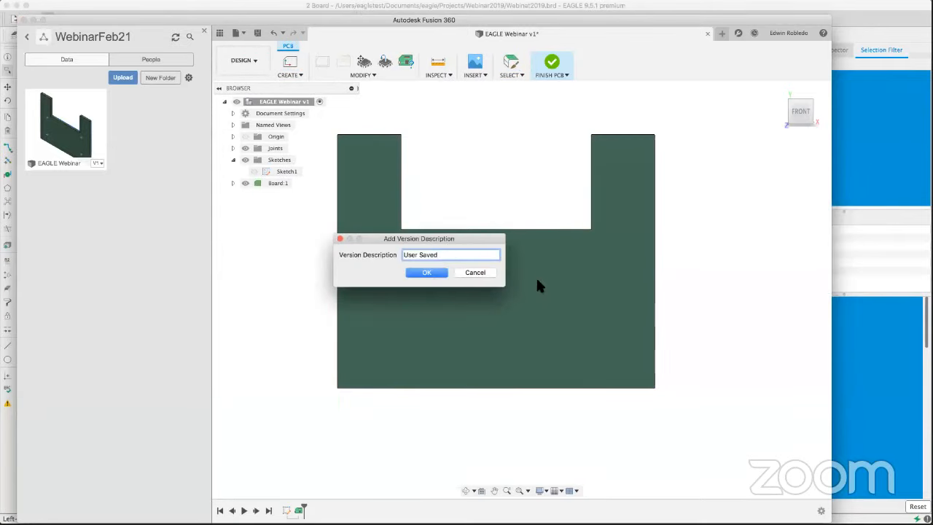
click(551, 62)
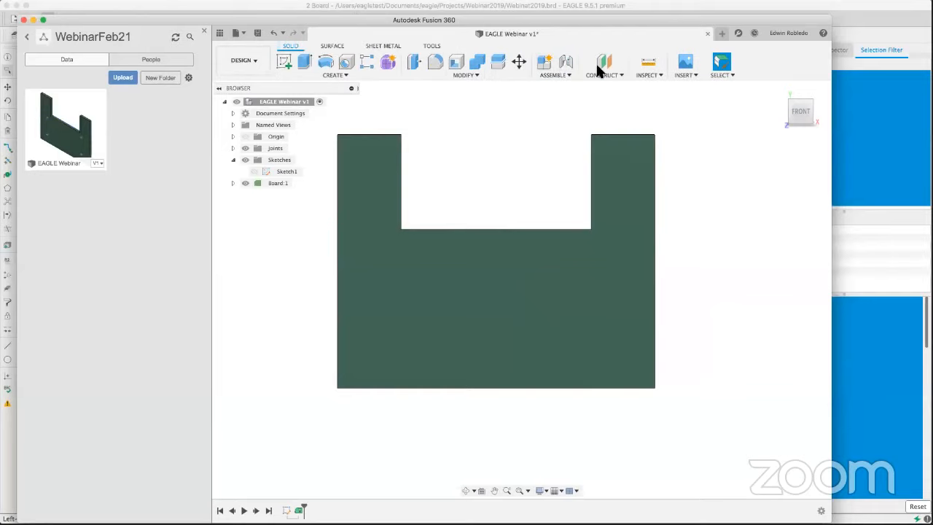
click(258, 34)
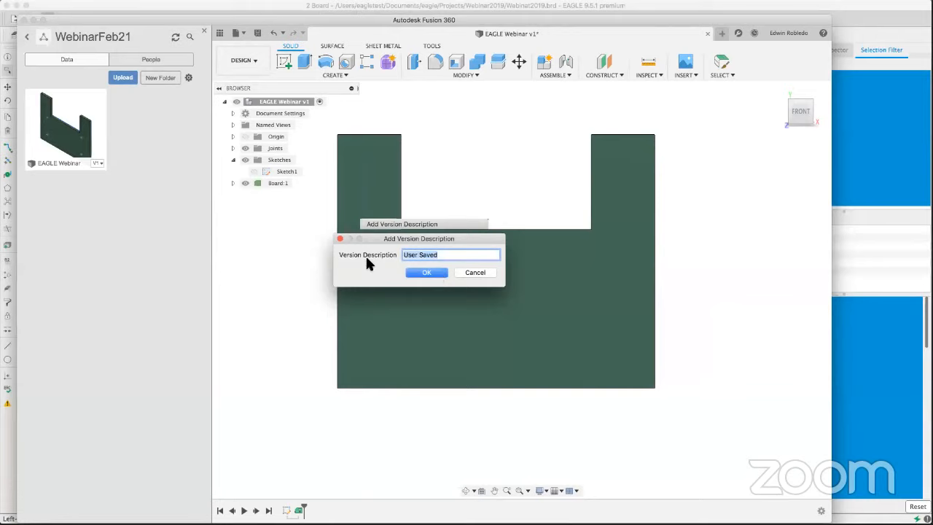
text(Updated )
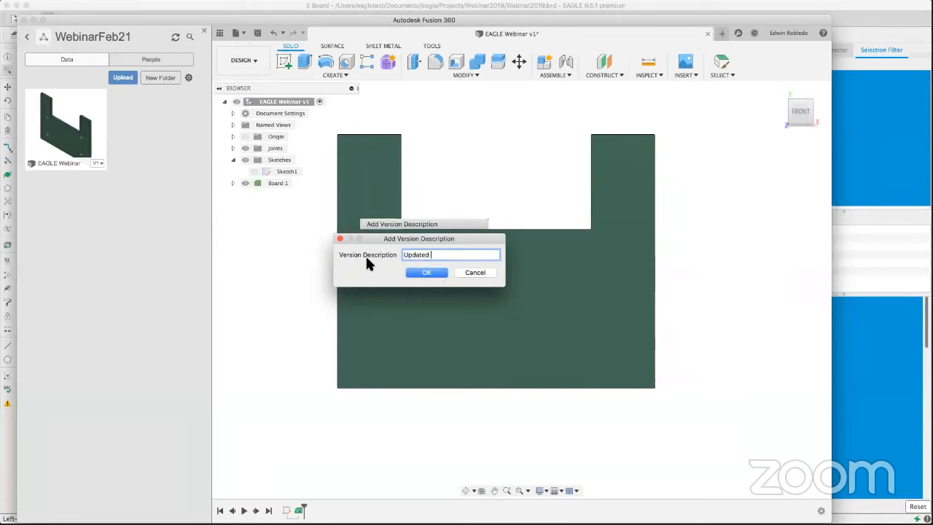
text(Orientation)
click(435, 272)
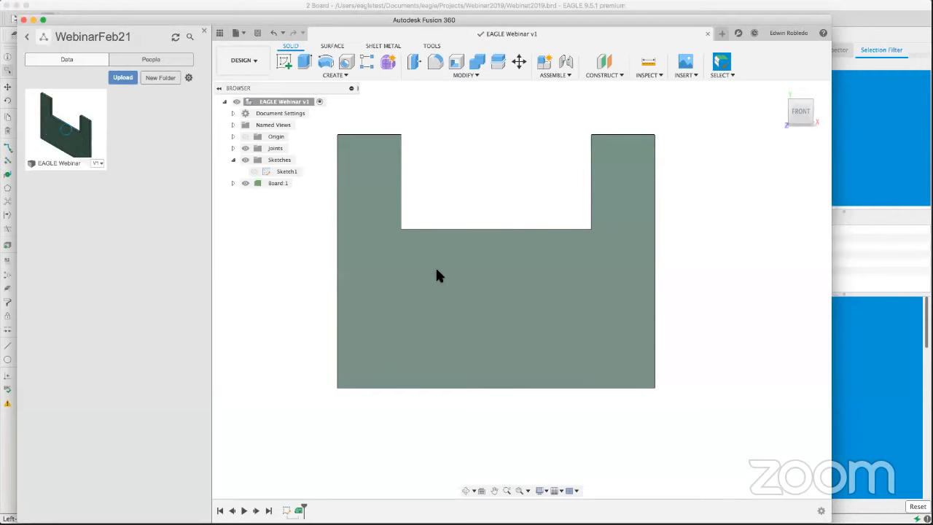
- Switch to EAGLE, pull the updated Fusion design into the board and close the sync dialog
mouse_move(605, 512)
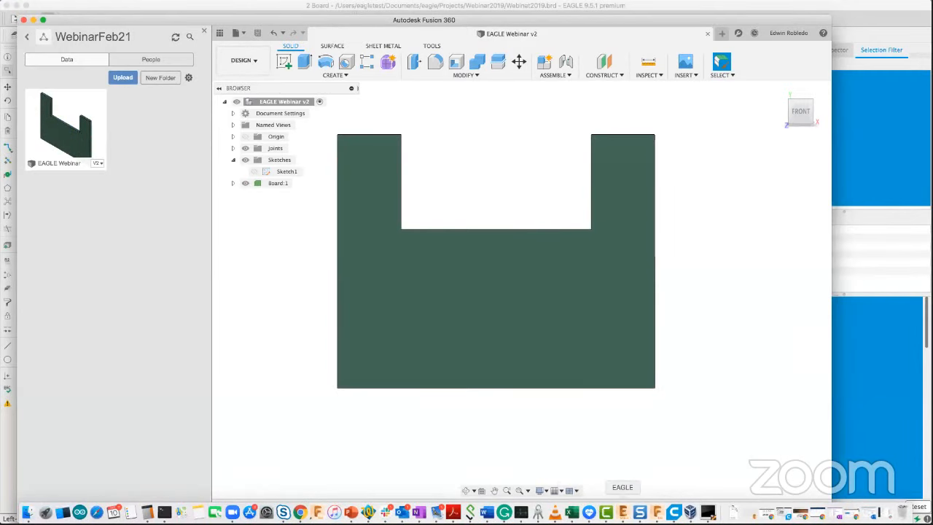
click(623, 513)
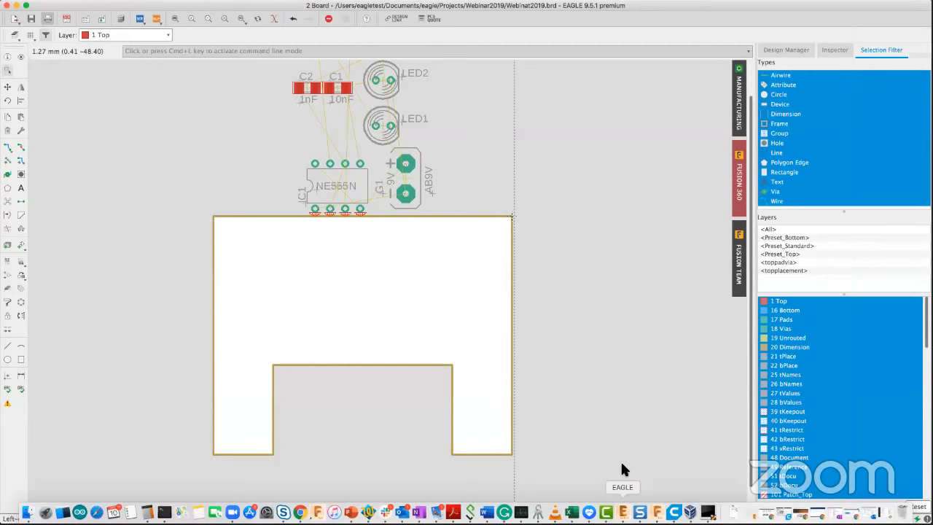
click(740, 182)
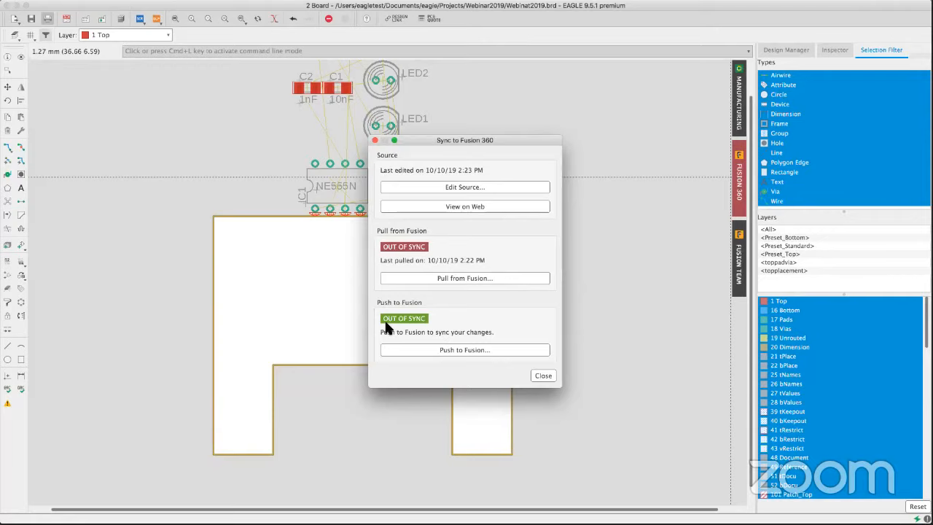
click(470, 278)
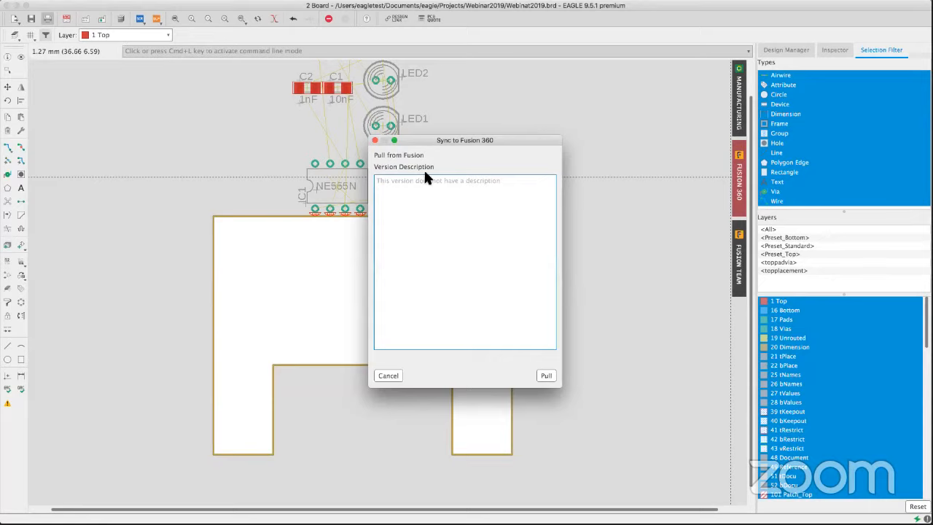
click(545, 375)
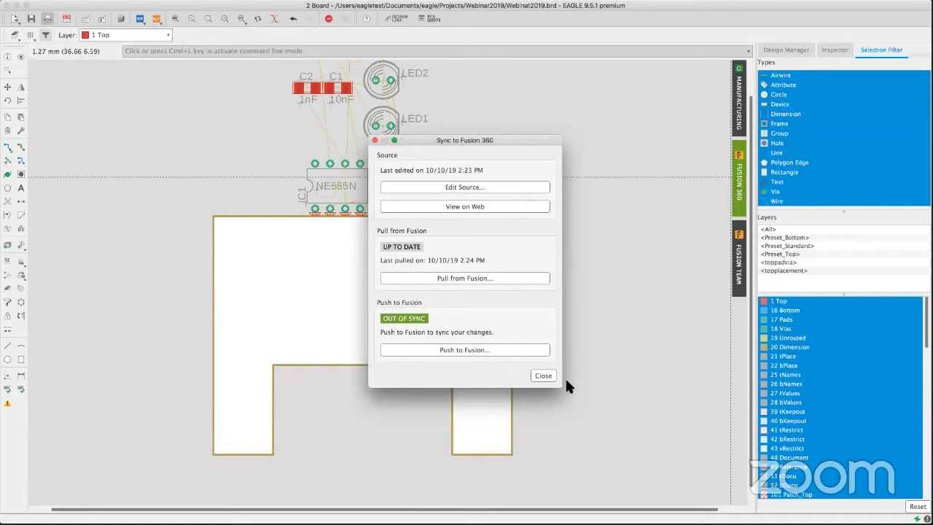
click(552, 373)
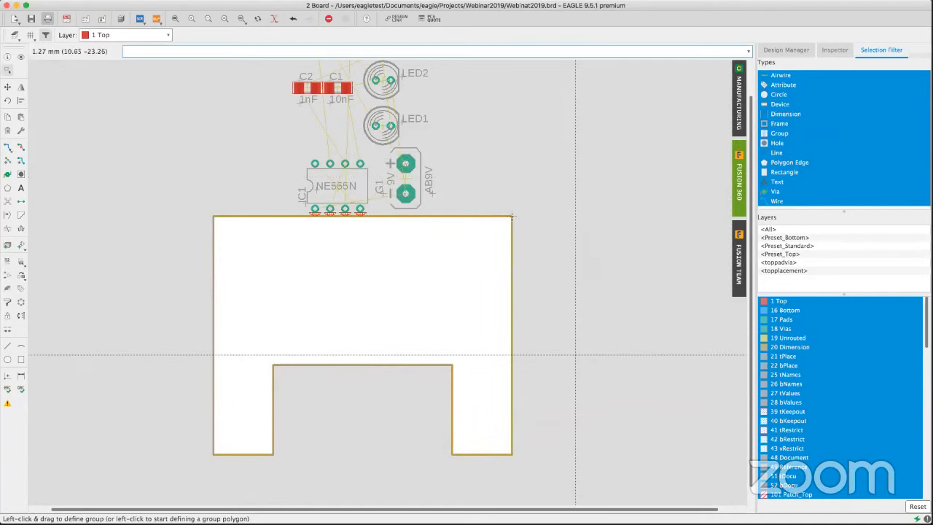
- Check the pulled outline's orientation, then pull version 2, "Updated Orientation", into the board again and close the sync dialog
scroll(512, 216, up, 2)
scroll(526, 259, down, 4)
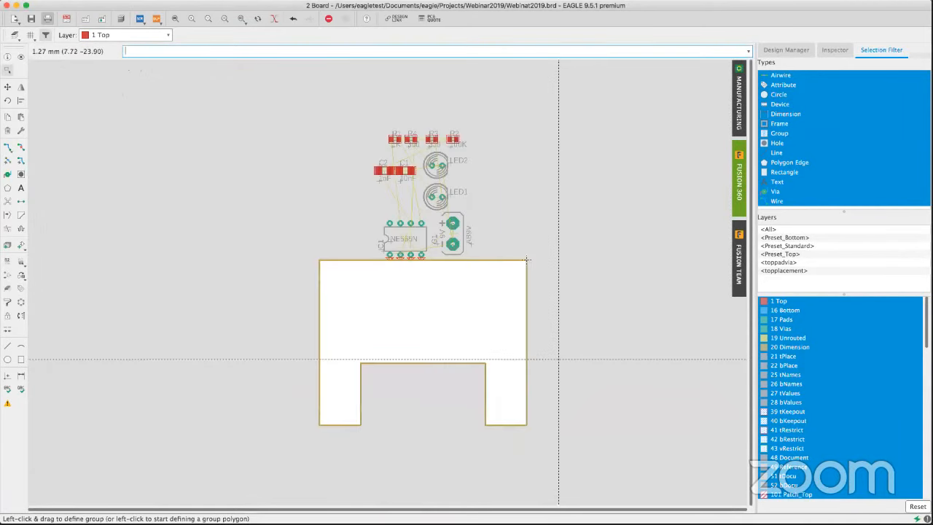
middle_drag(558, 359, 499, 364)
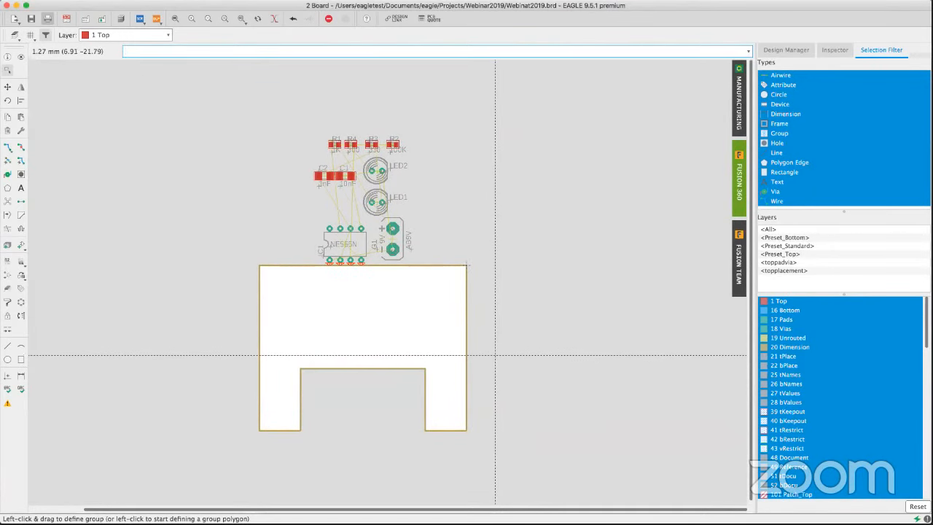
click(739, 180)
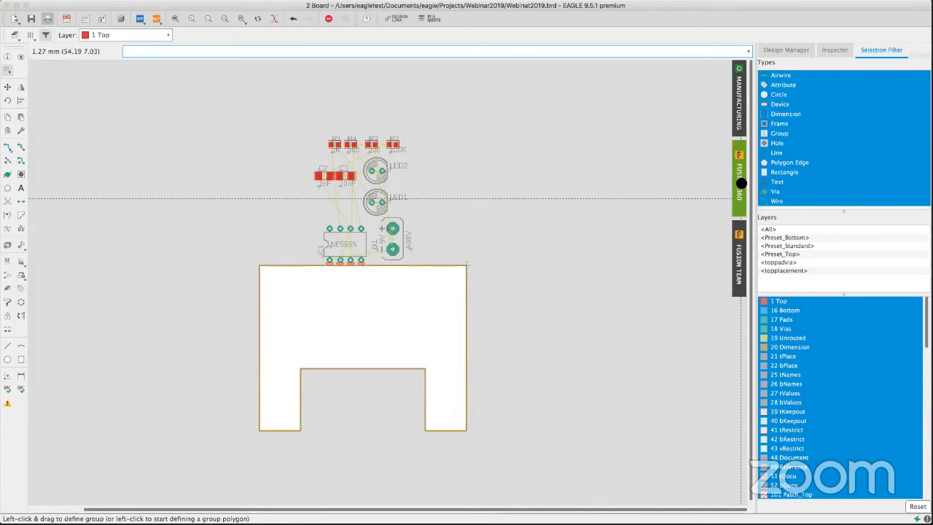
click(464, 281)
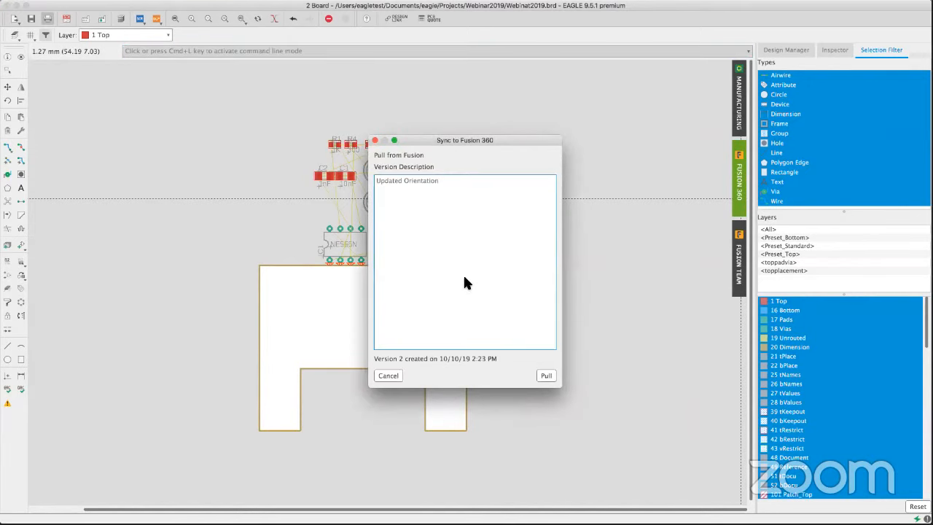
click(547, 376)
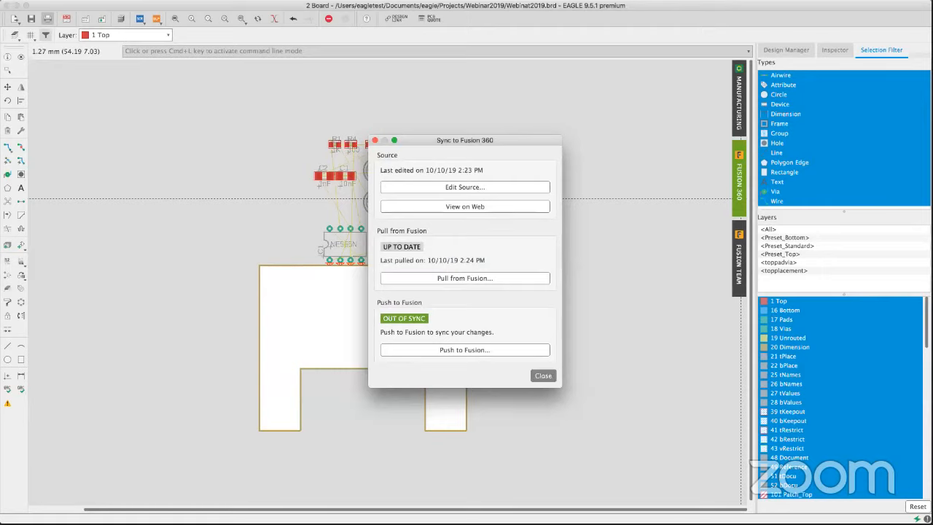
click(542, 375)
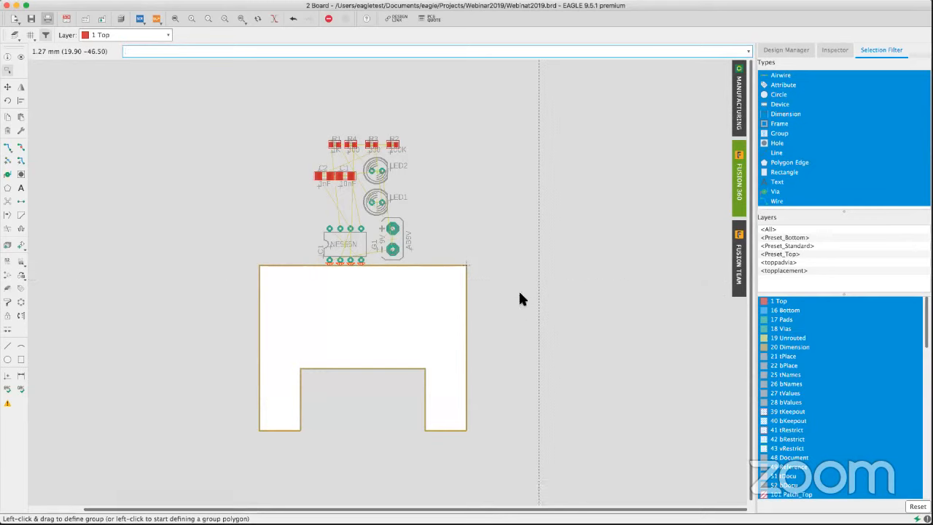
- Switch to Fusion 360, reopen the PCB feature to check its PCB status with the Fusion board shape, and finish the PCB edit
mouse_move(537, 513)
click(656, 513)
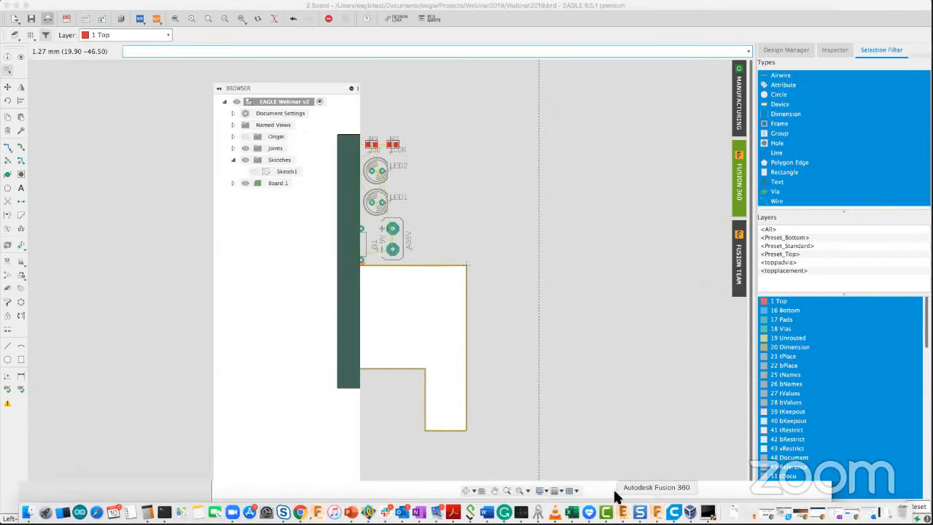
key(Escape)
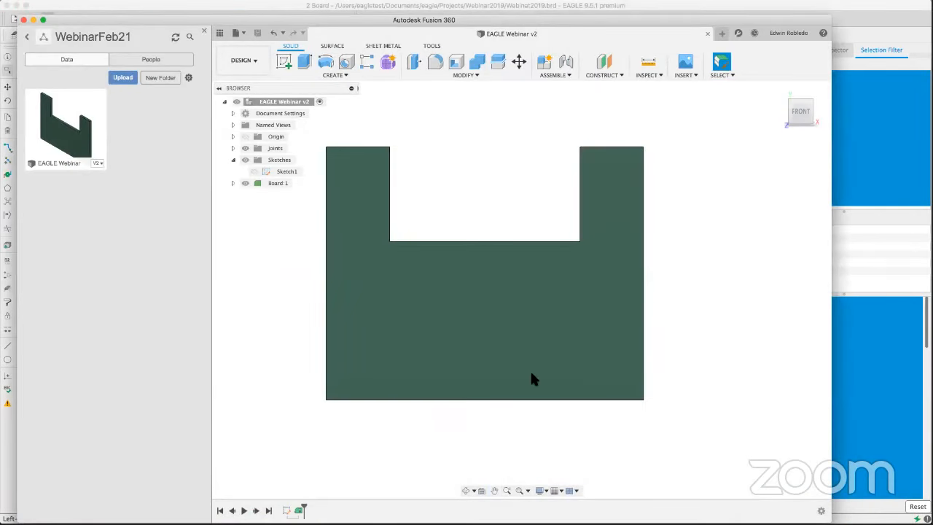
click(298, 506)
right_click(298, 508)
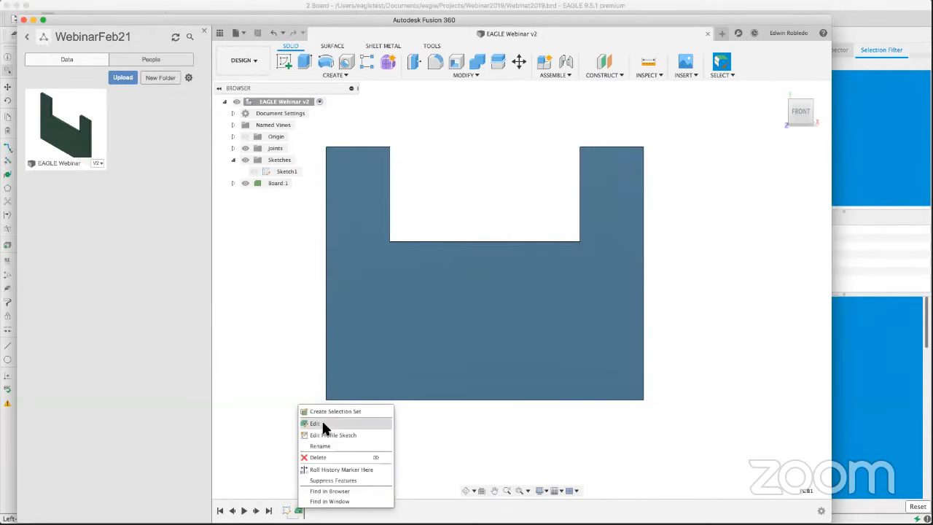
click(329, 439)
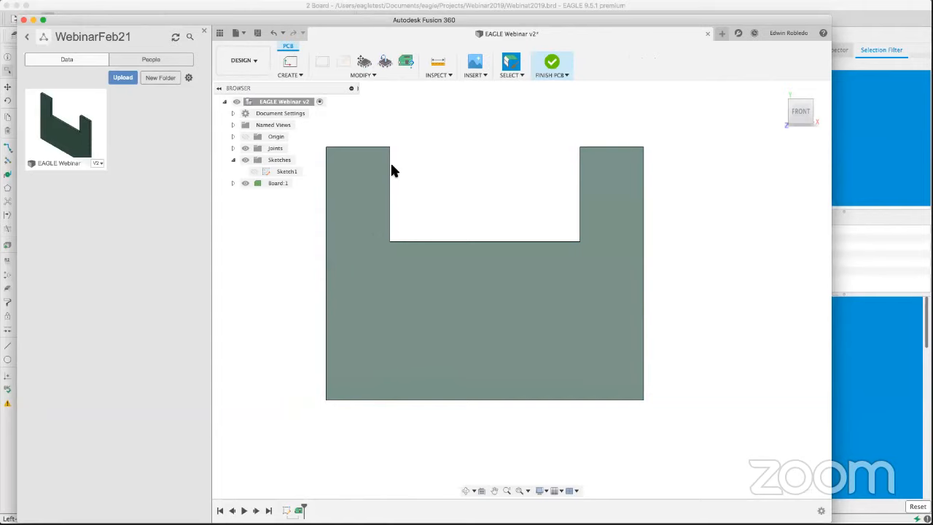
click(408, 67)
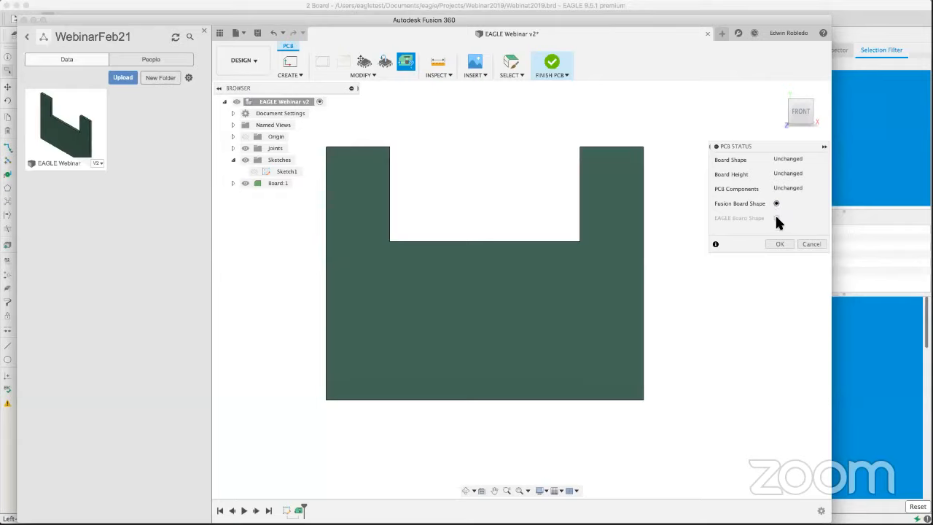
click(778, 244)
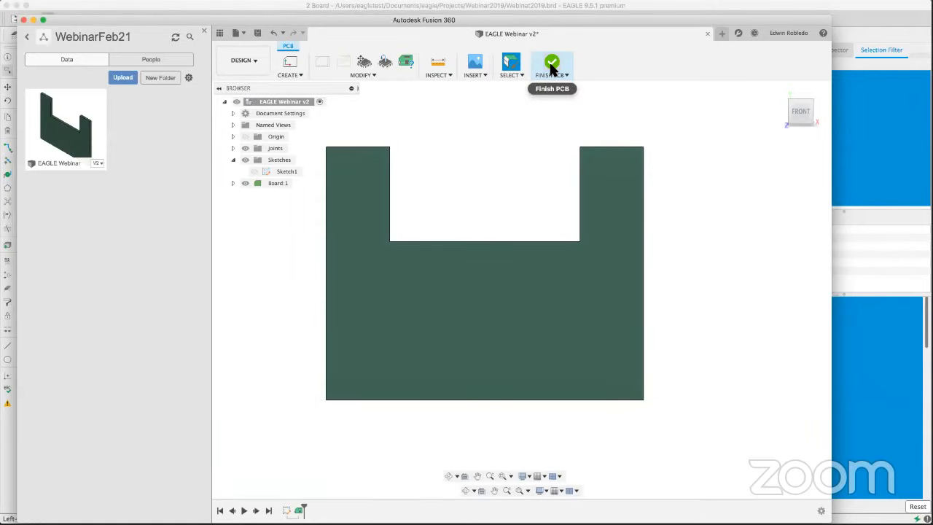
click(551, 65)
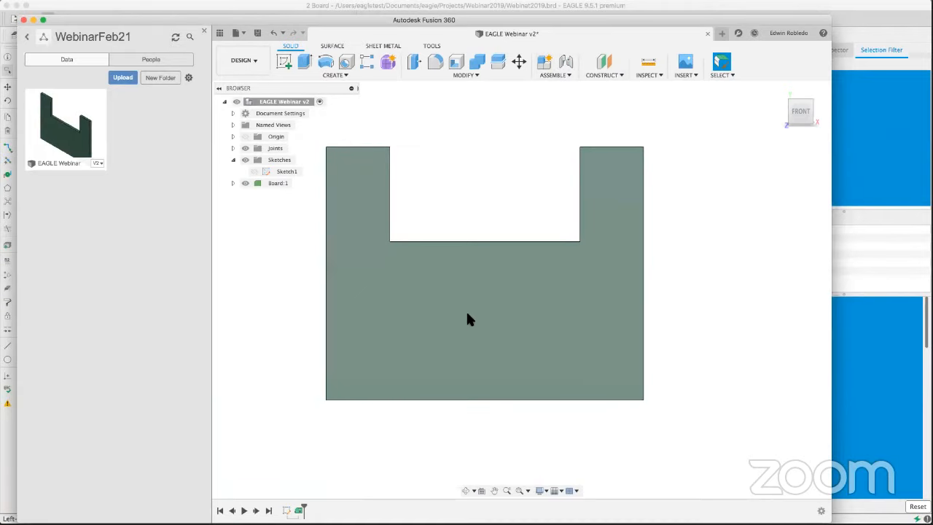
- Hide the Fusion 360 data panel and minimize its window to return to the board in EAGLE
click(204, 33)
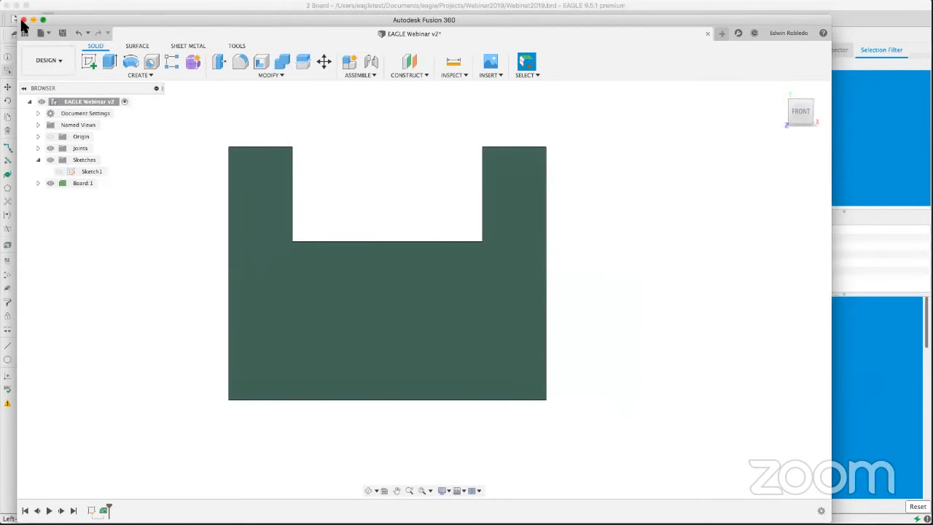
click(33, 20)
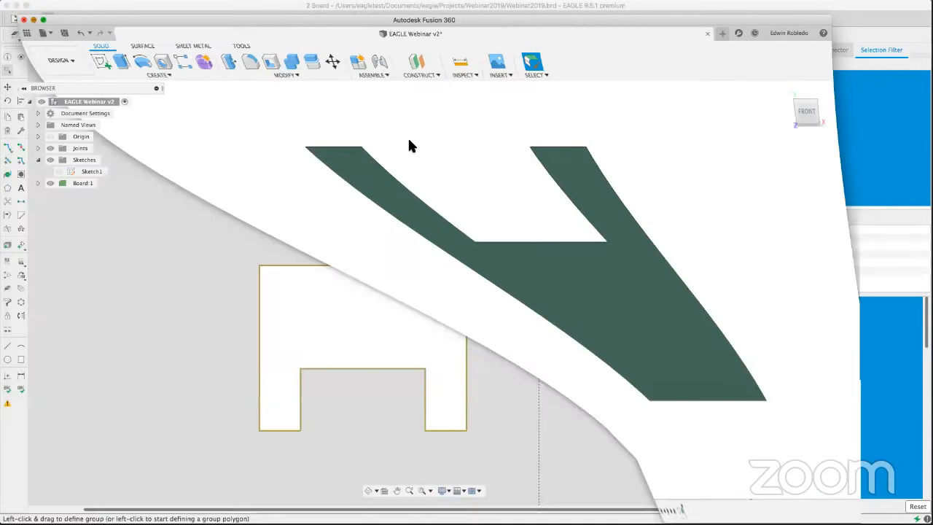
middle_drag(482, 280, 577, 225)
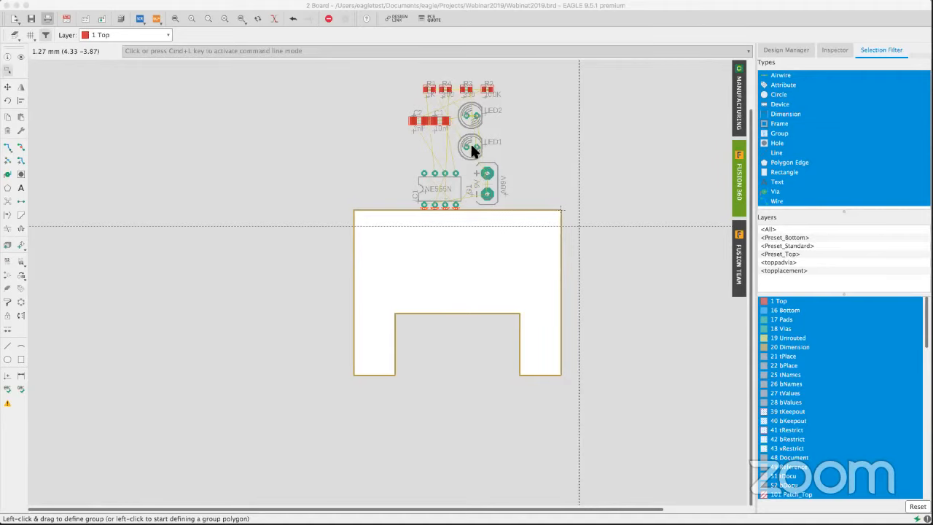
click(579, 226)
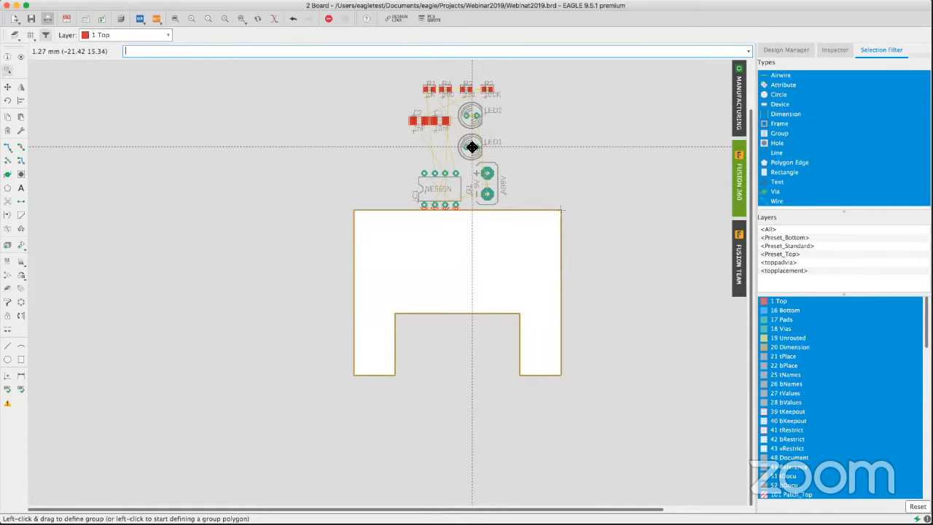
- Move LED1 into the board's left leg beside the notch and try to move LED2
drag(470, 147, 370, 325)
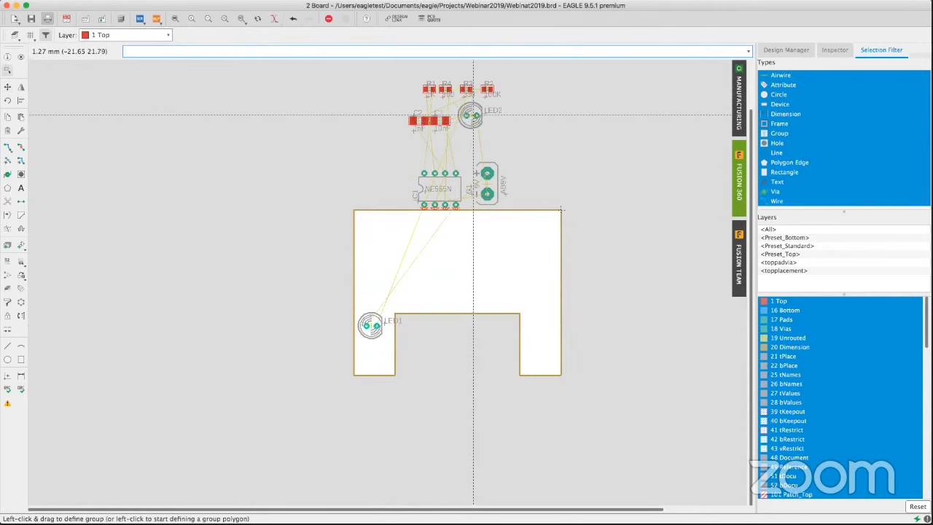
click(471, 115)
click(471, 115)
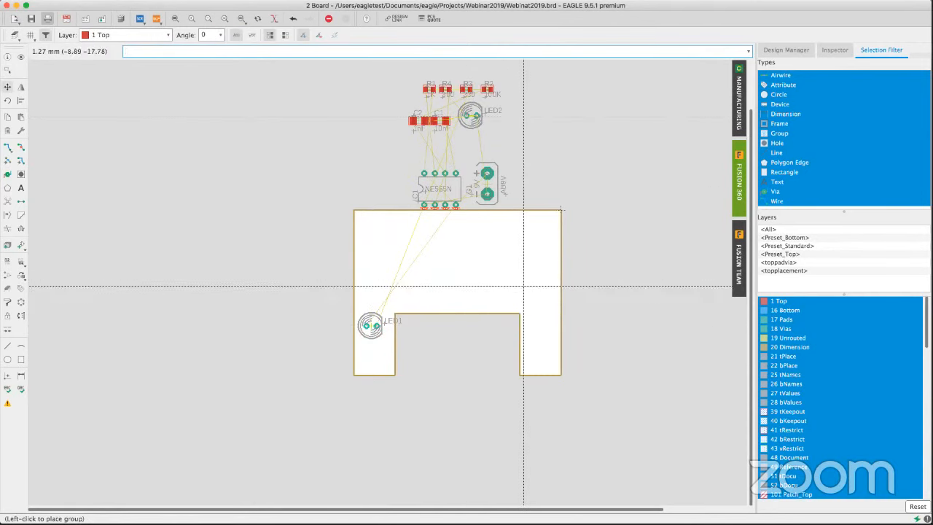
click(474, 116)
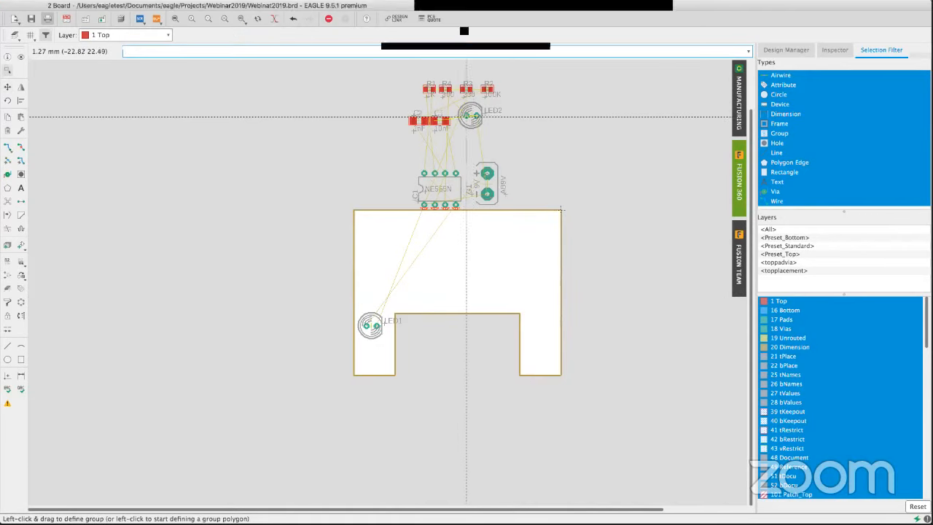
- Limit the selection filter's object types to Device only
scroll(470, 117, up, 2)
scroll(467, 118, up, 1)
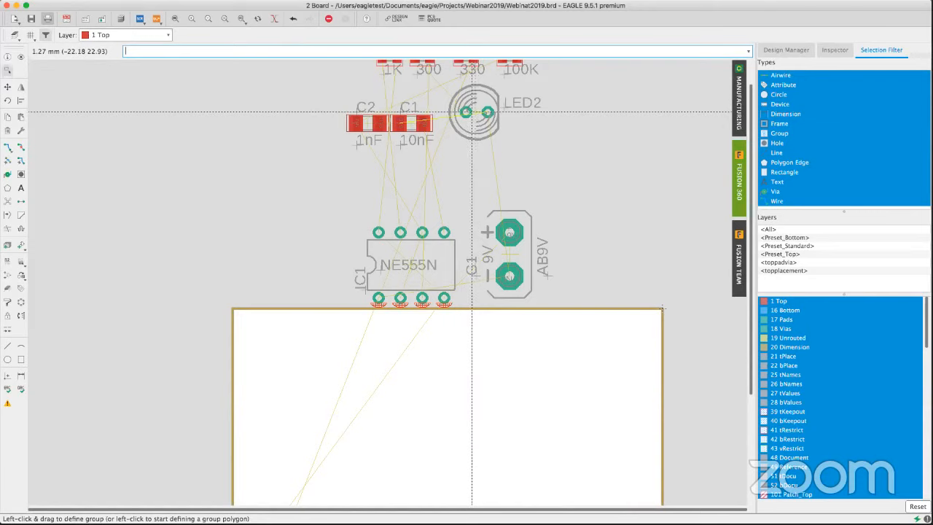
scroll(456, 121, down, 3)
middle_drag(456, 123, 399, 128)
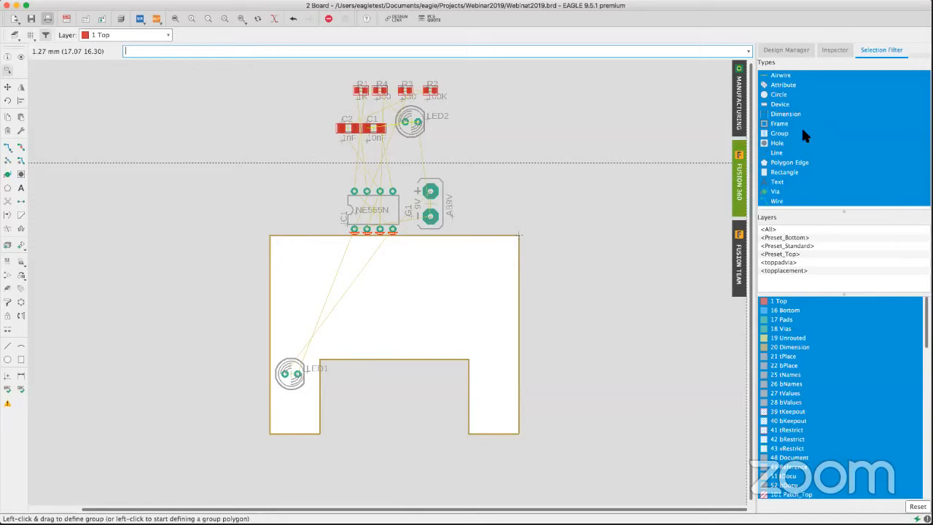
click(778, 106)
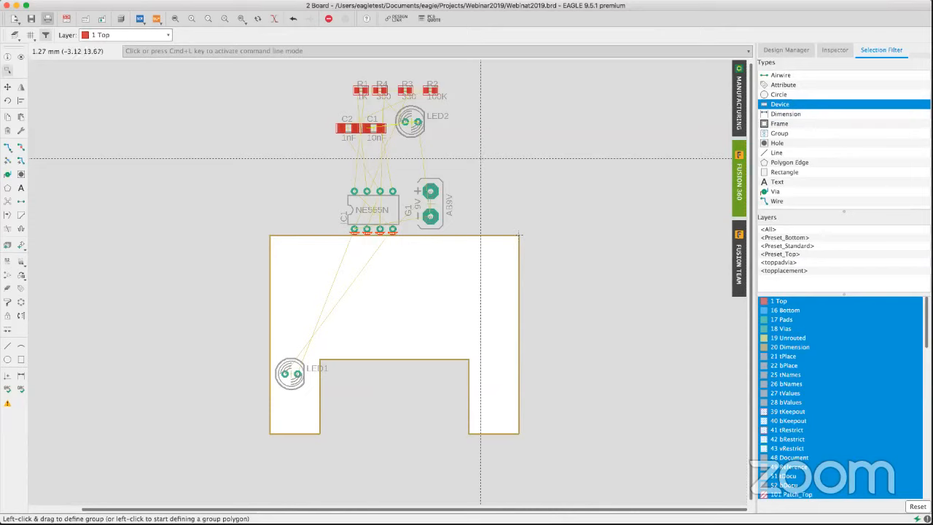
- Move LED2 into the board's right leg, level with LED1
key(super+l)
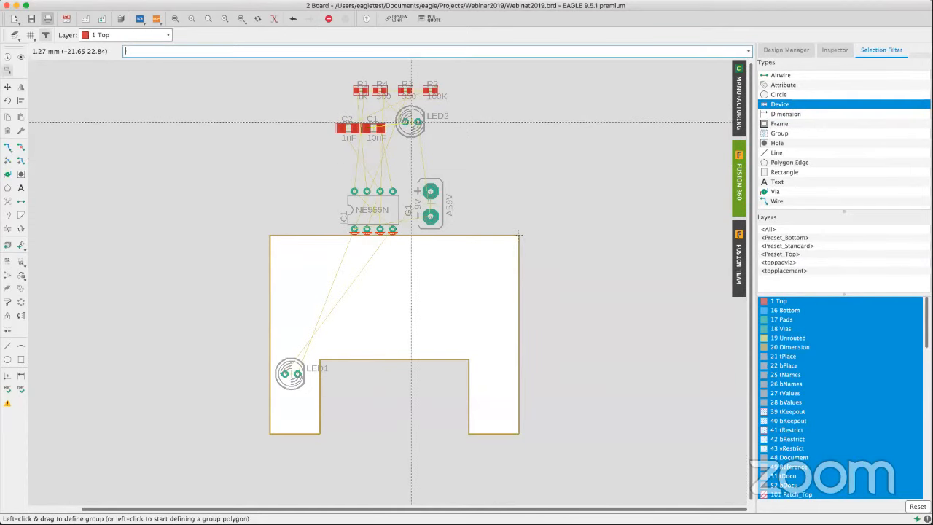
drag(411, 122, 493, 373)
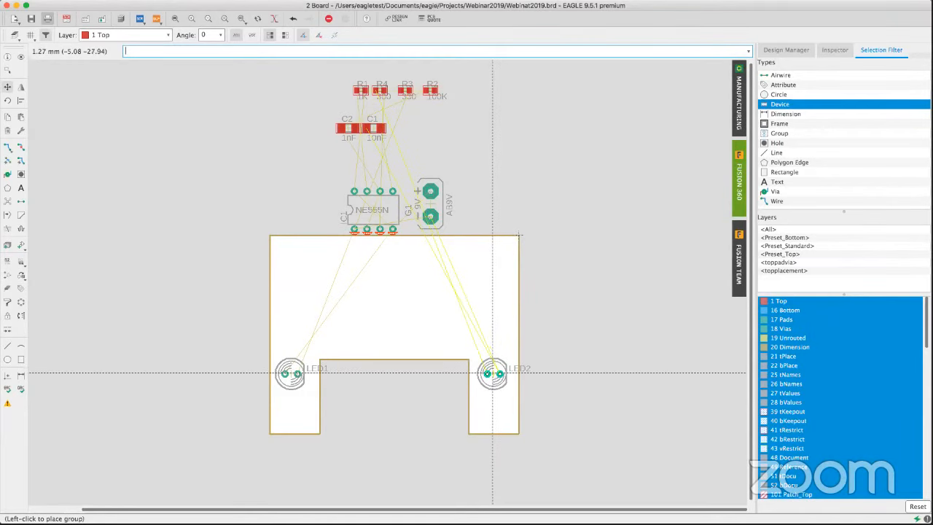
click(492, 373)
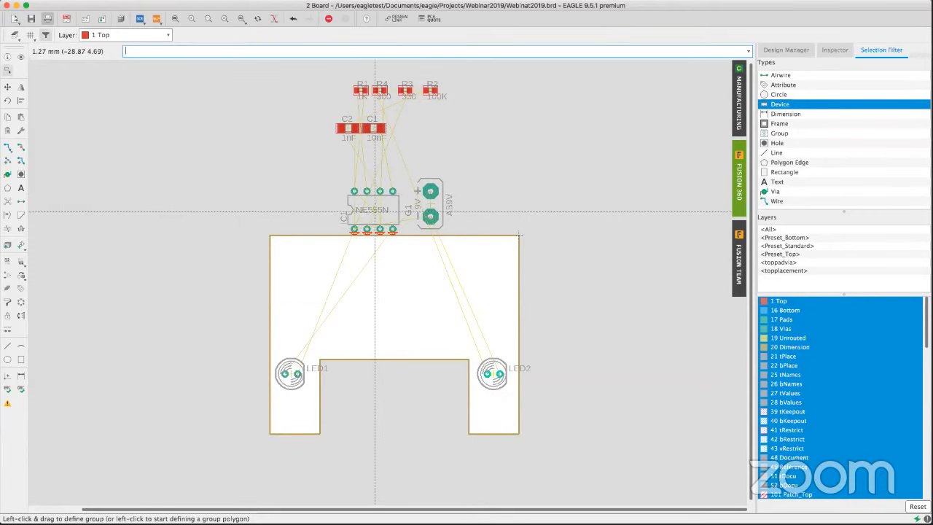
- Move IC1 onto the middle of the board above the notch, rotating it 90 degrees counterclockwise
drag(373, 211, 397, 289)
right_click(399, 311)
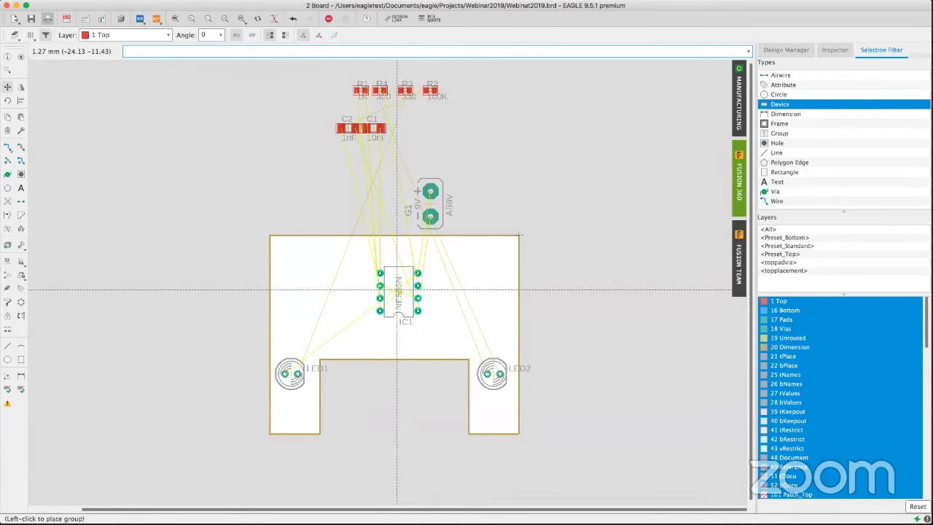
click(398, 284)
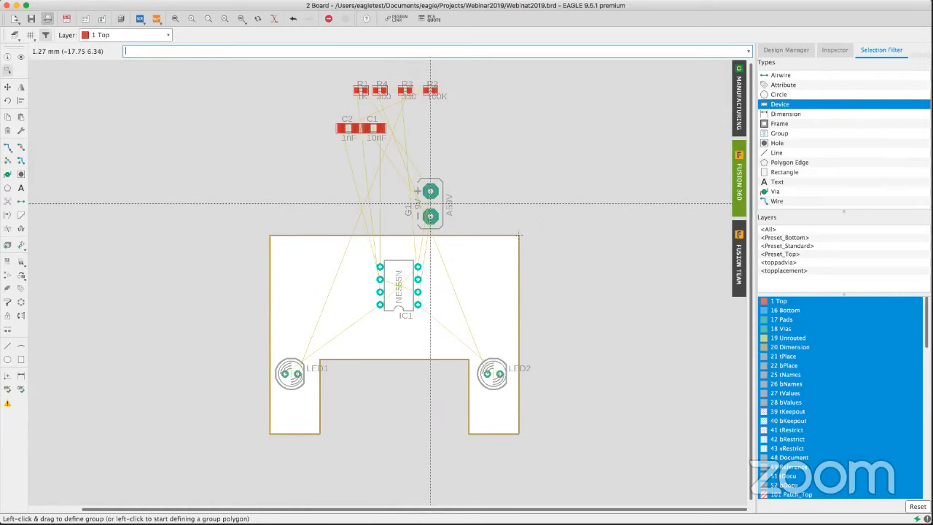
- Move battery connector G1 onto the board to the right of IC1, above LED2, and mirror it to the opposite side
drag(429, 203, 495, 273)
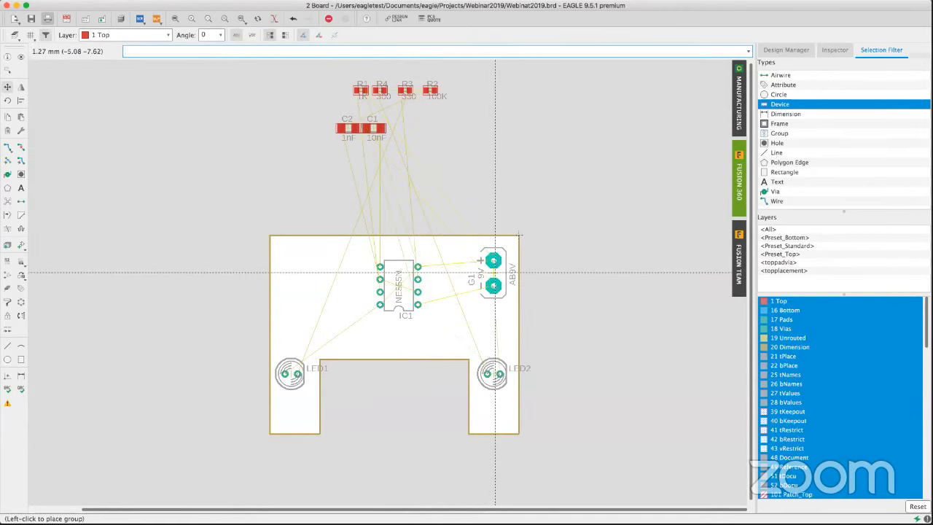
click(494, 272)
right_click(495, 272)
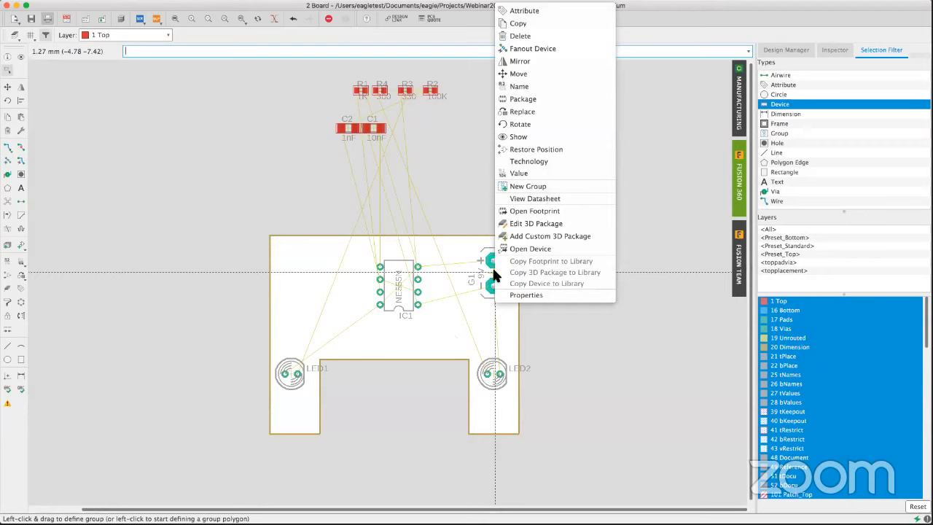
click(514, 61)
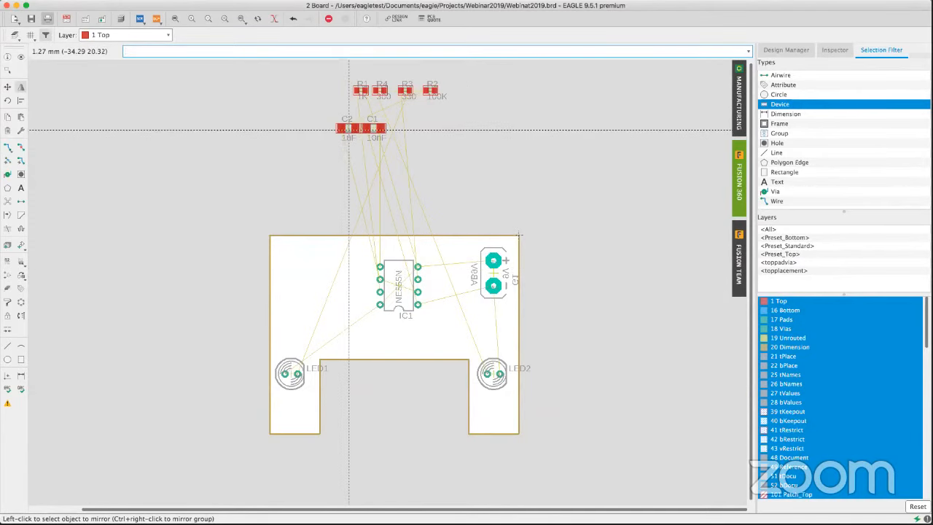
- Mirror capacitor C2 to the bottom side and mirror it back to the top side
click(347, 130)
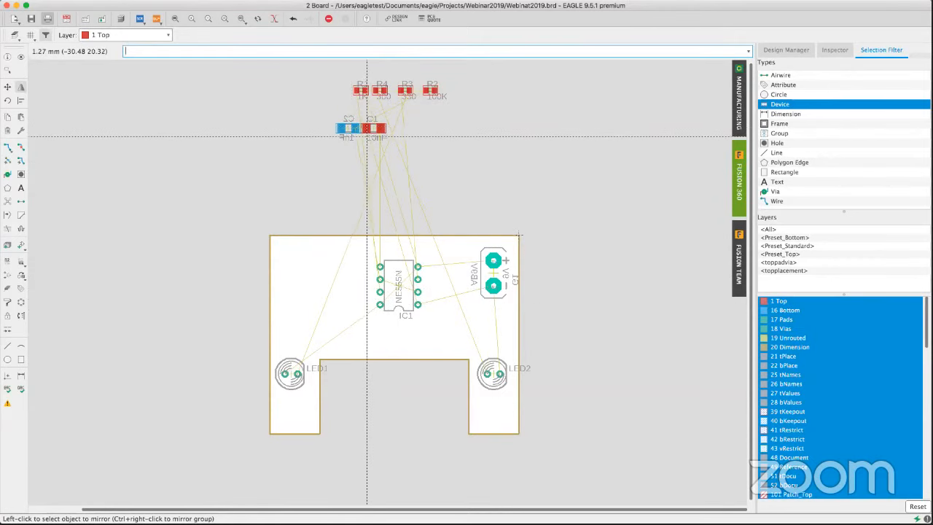
key(Escape)
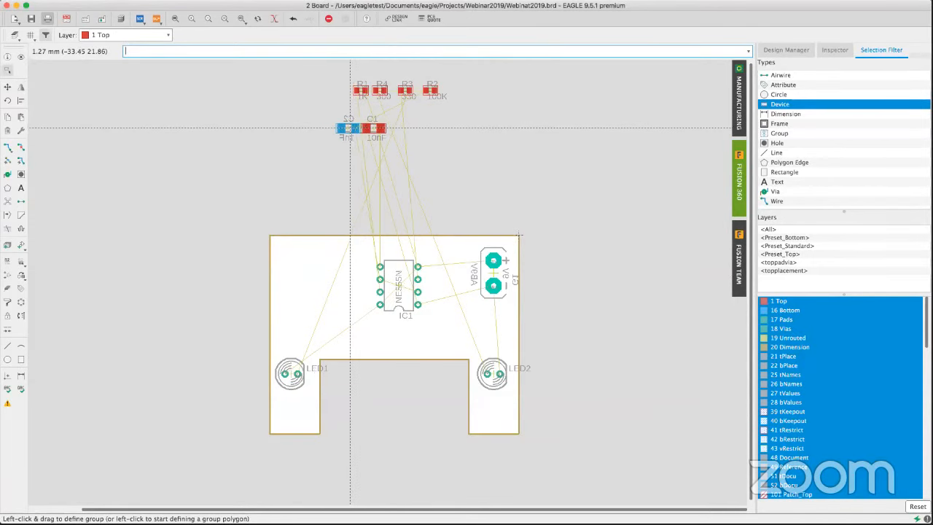
right_click(348, 129)
click(380, 184)
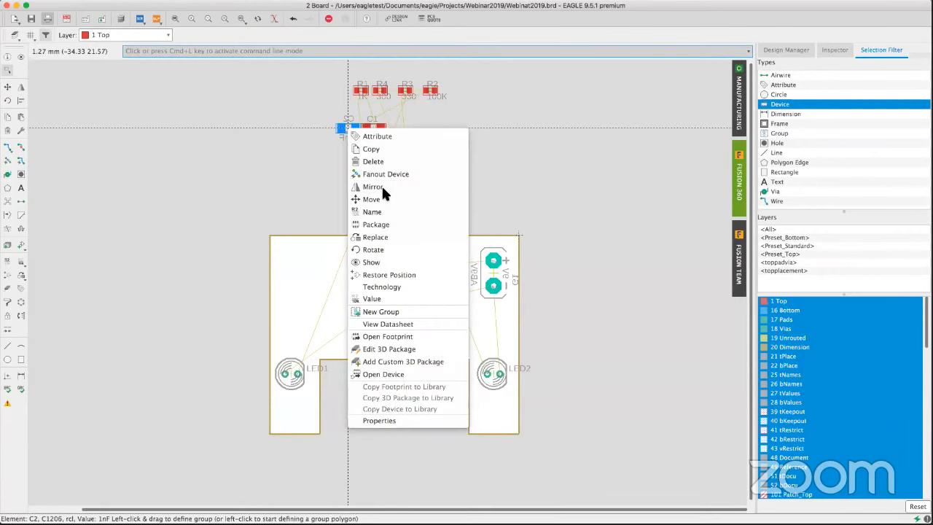
- Place capacitor C2 on the board just below IC1 and capacitor C1 just left of IC1
click(7, 70)
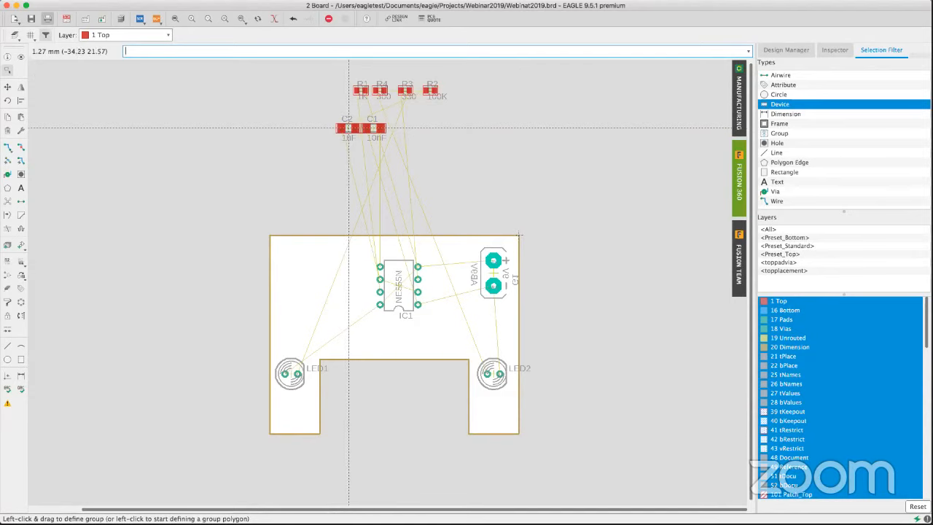
drag(348, 128, 388, 311)
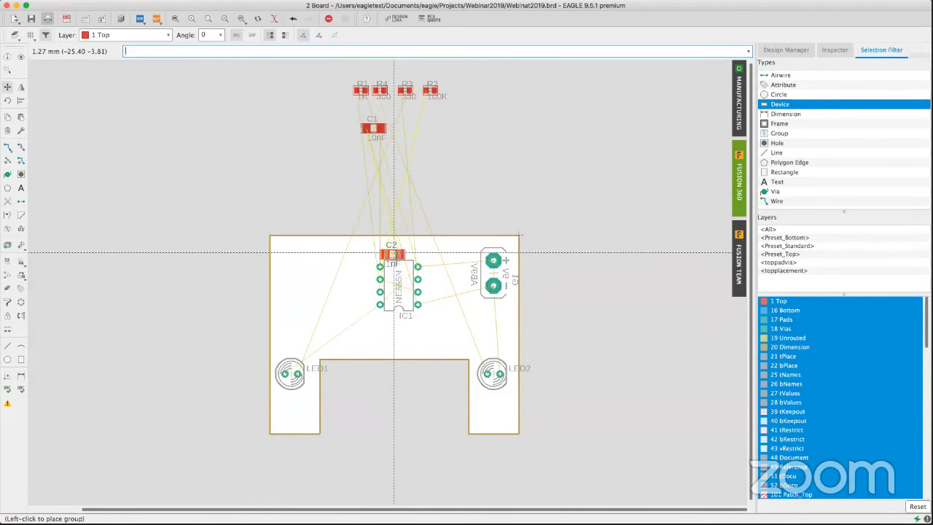
click(401, 250)
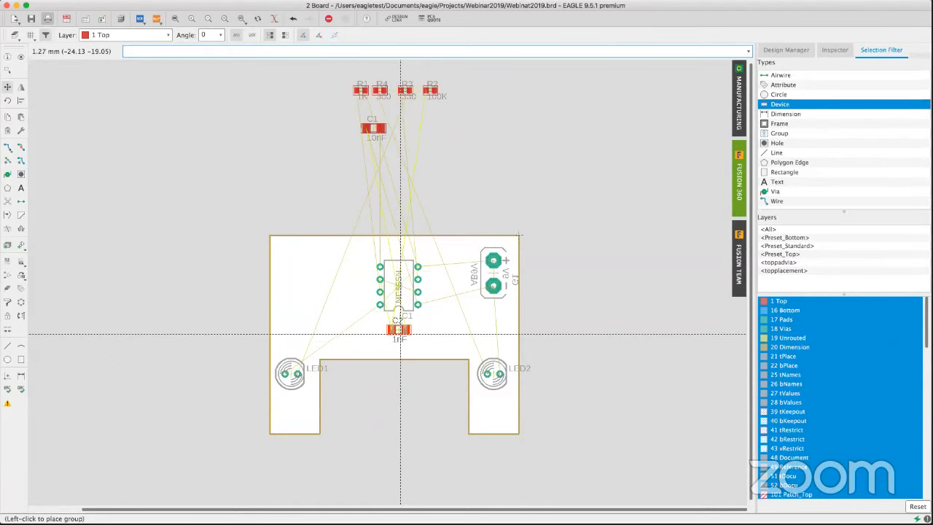
click(400, 335)
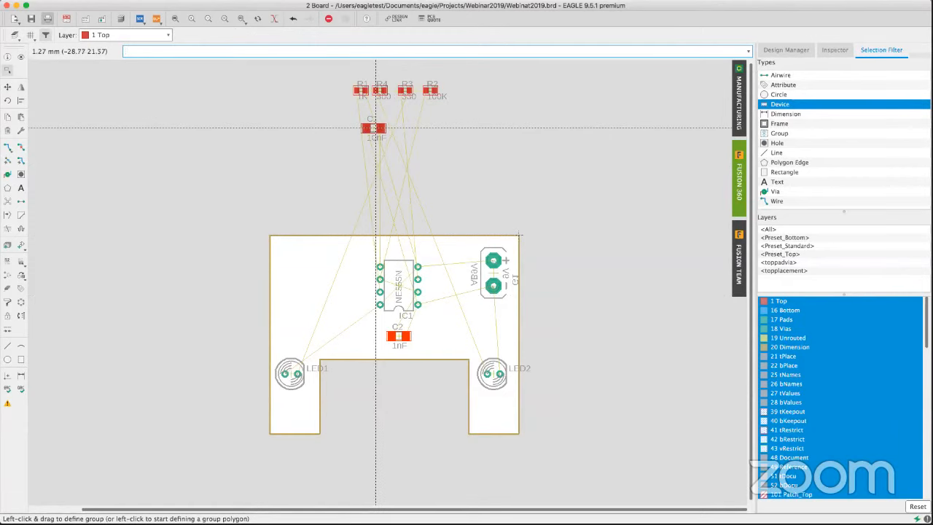
click(375, 127)
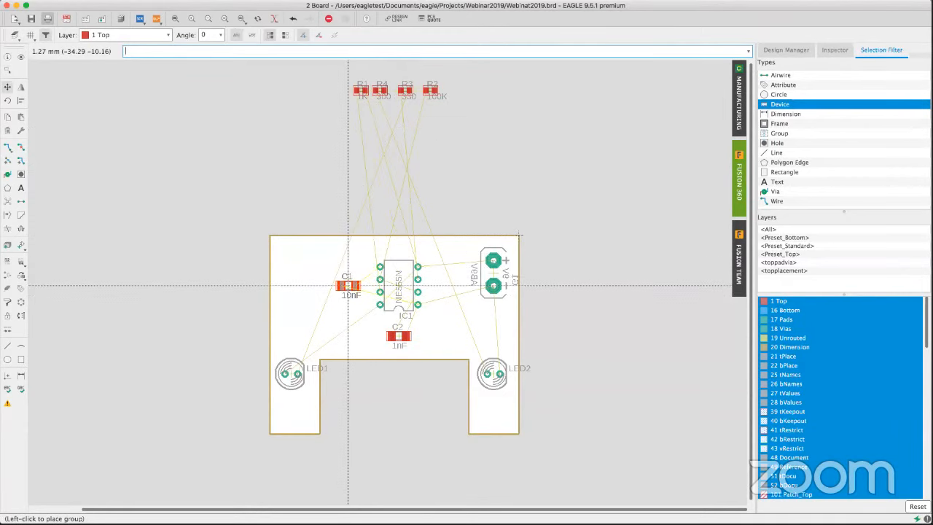
click(347, 286)
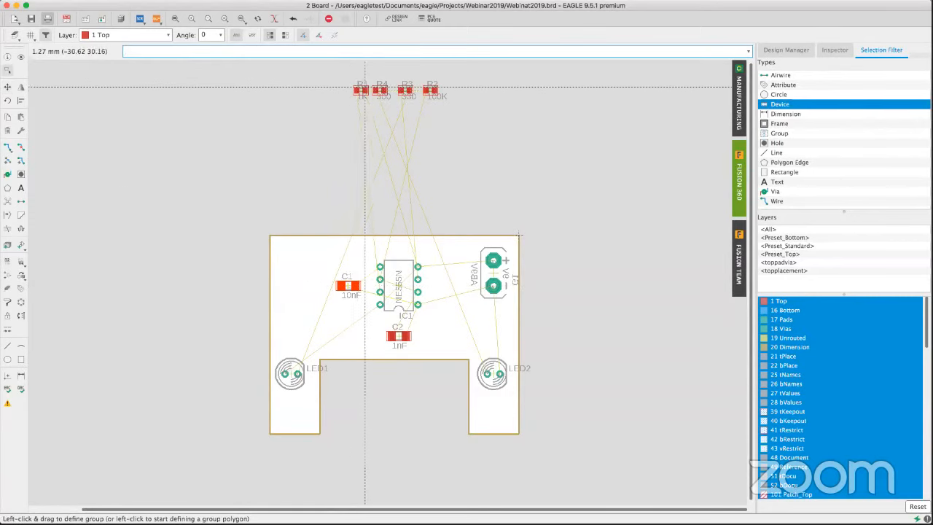
- Group resistors R1 to R4, rotate the group 90 degrees, and place it as a column above LED1
drag(351, 78, 446, 115)
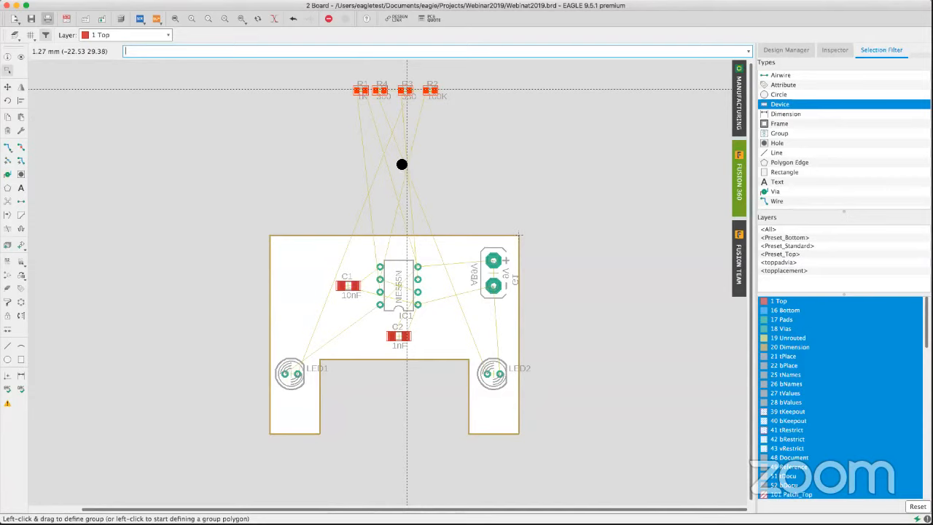
drag(407, 90, 303, 279)
right_click(358, 240)
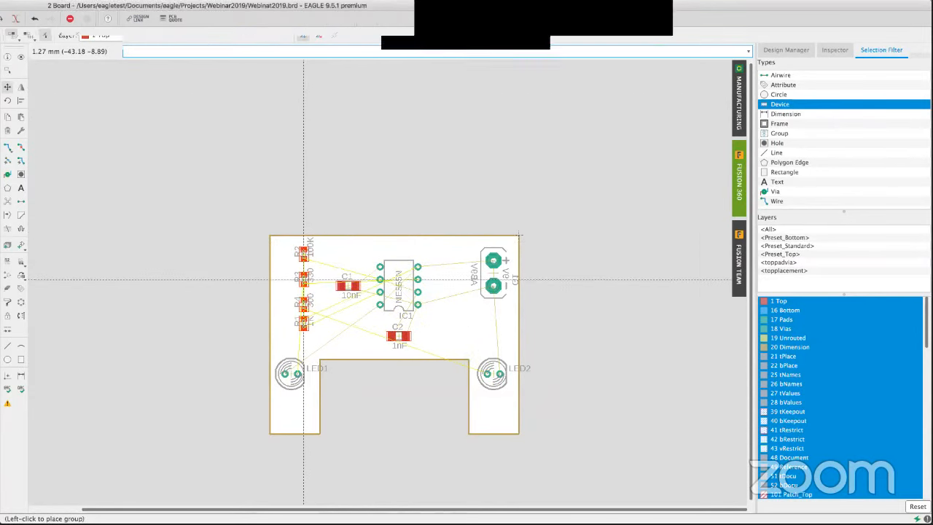
click(304, 279)
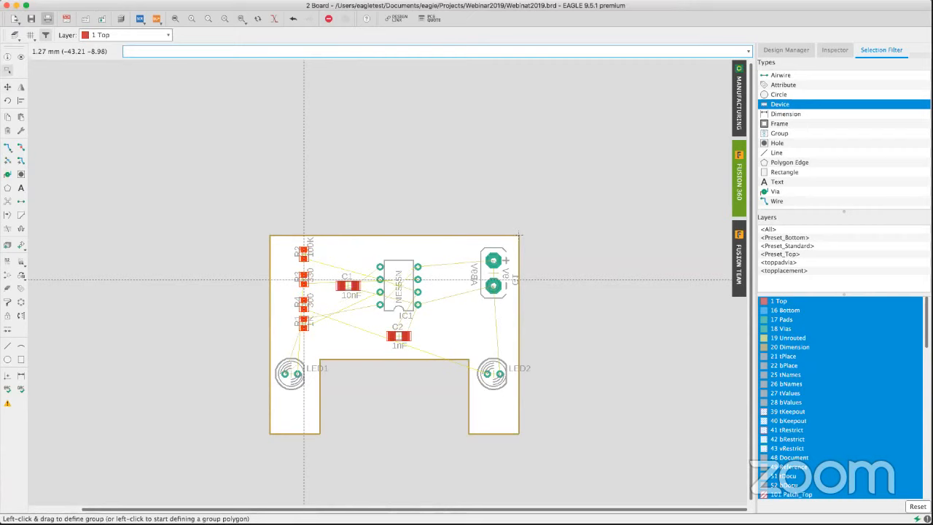
- Run Ratsnest to recalculate the airwires for the placed components
click(175, 19)
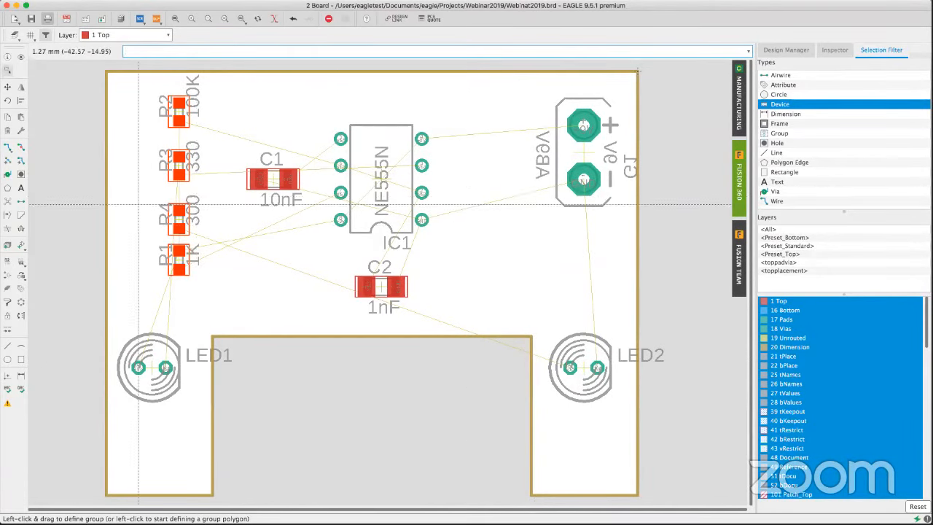
click(14, 212)
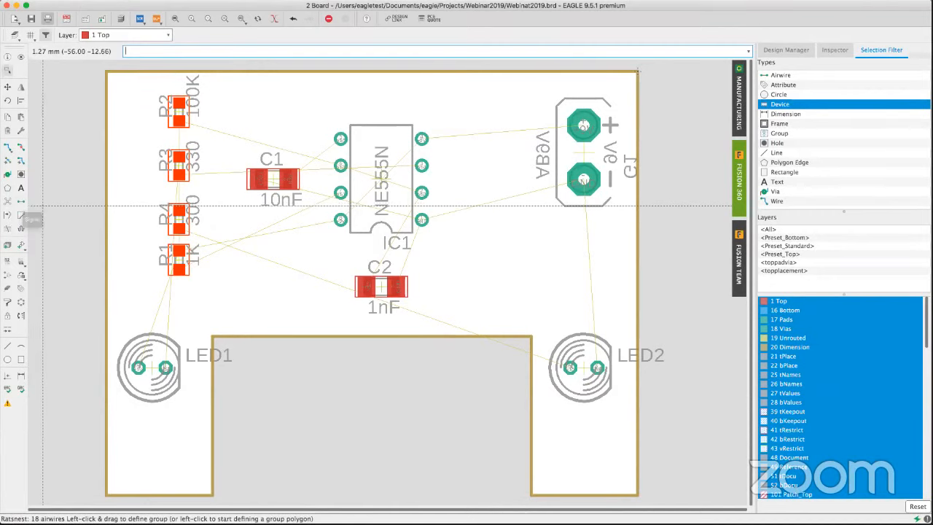
click(7, 205)
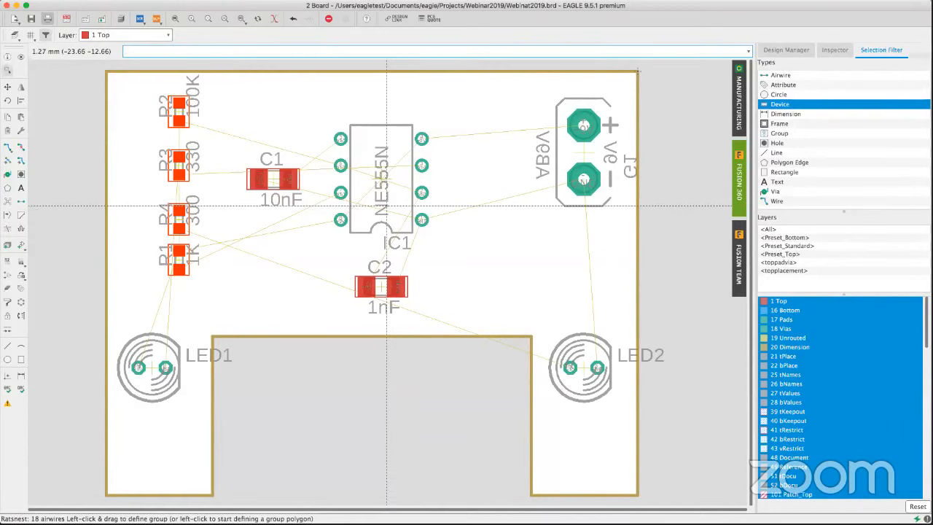
key(Return)
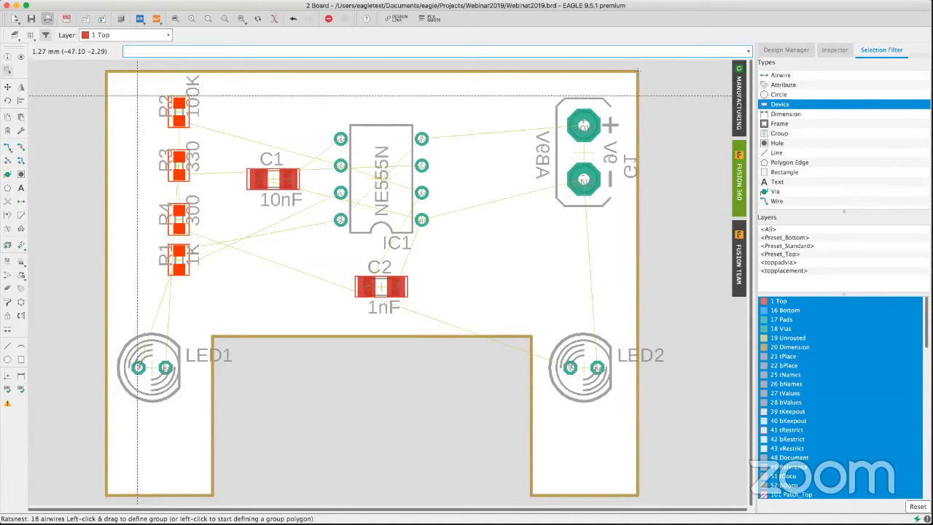
- Group the four resistors again and shift the column slightly left and down
drag(136, 89, 206, 291)
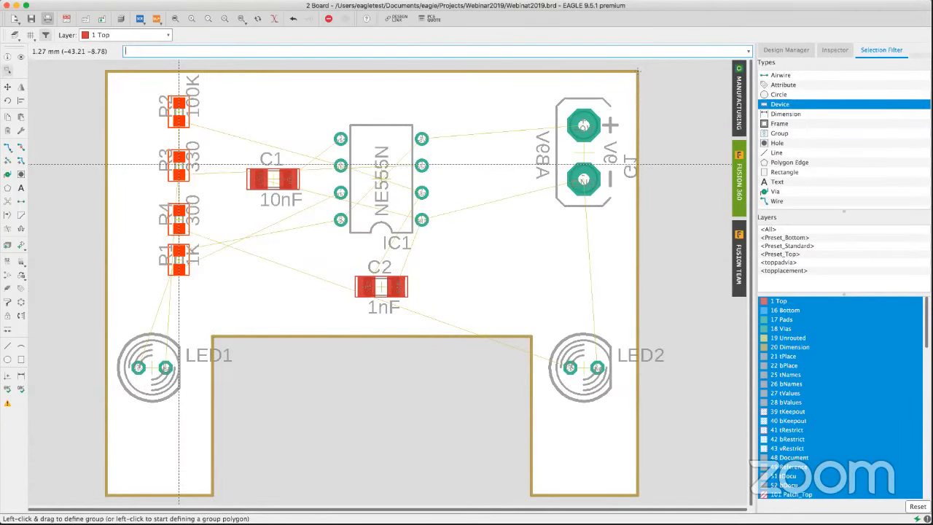
drag(178, 164, 167, 173)
click(167, 173)
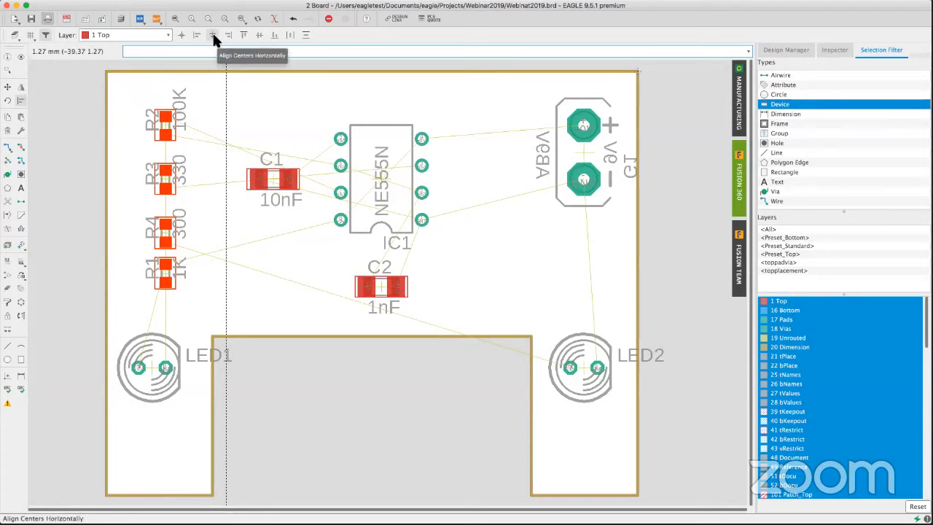
- Try aligning the four resistors' centers vertically, undo it, and distribute them vertically instead
click(259, 36)
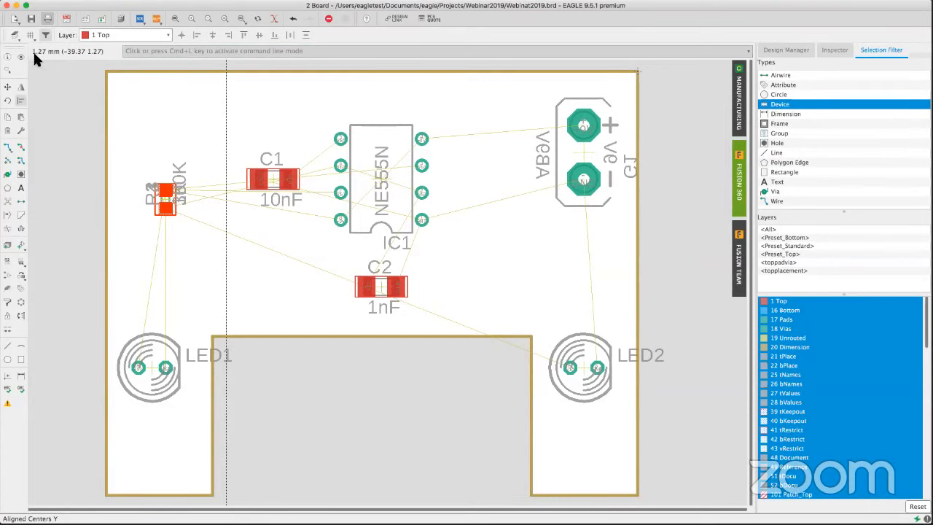
click(292, 20)
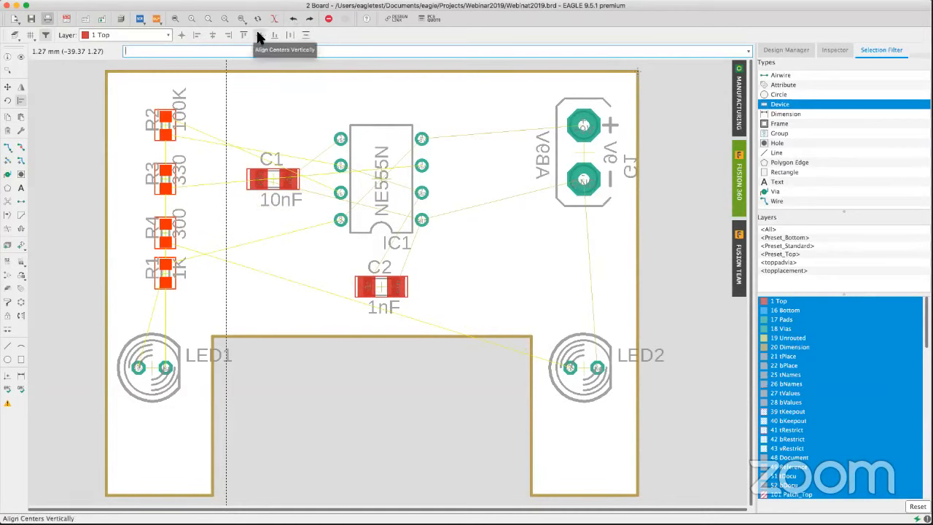
click(305, 34)
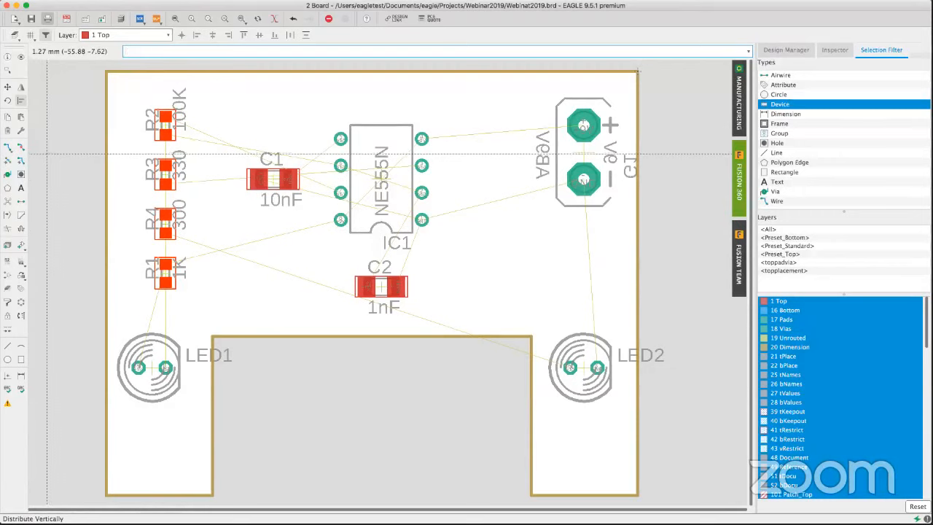
- Reposition R2's name at middle-right, switch to Name & Value, and reposition the labels of R2, R3, R4 and R1
click(9, 277)
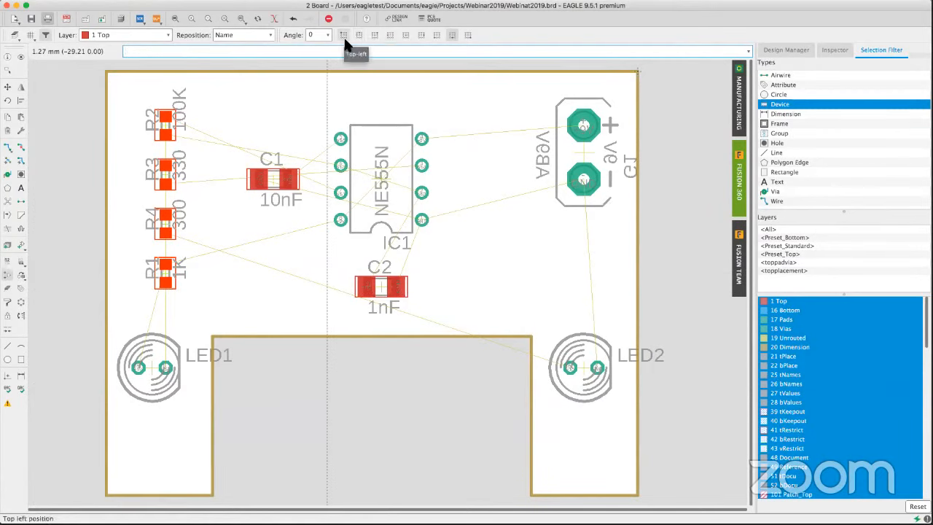
click(420, 36)
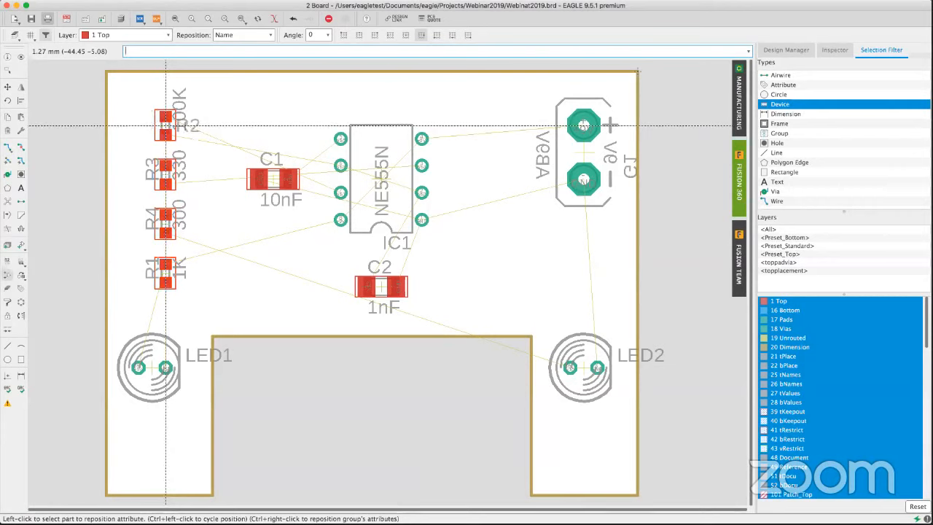
click(268, 35)
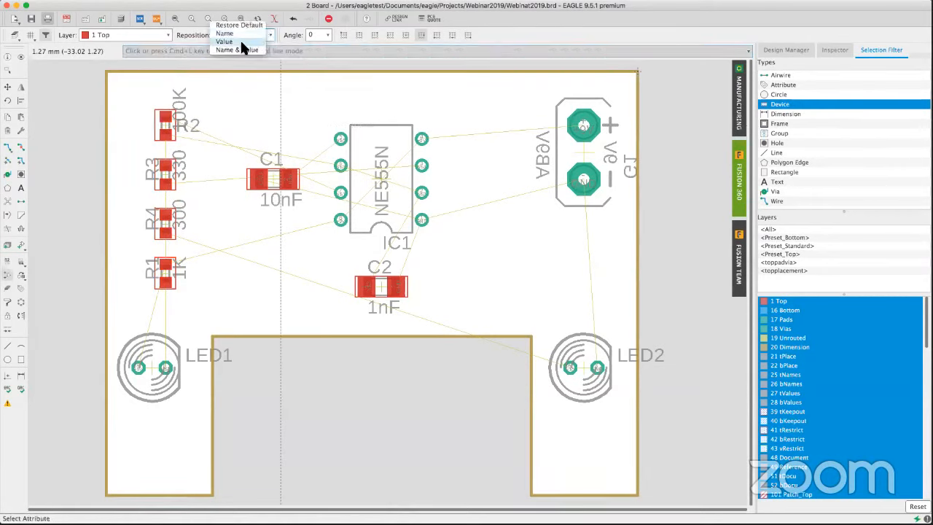
click(239, 51)
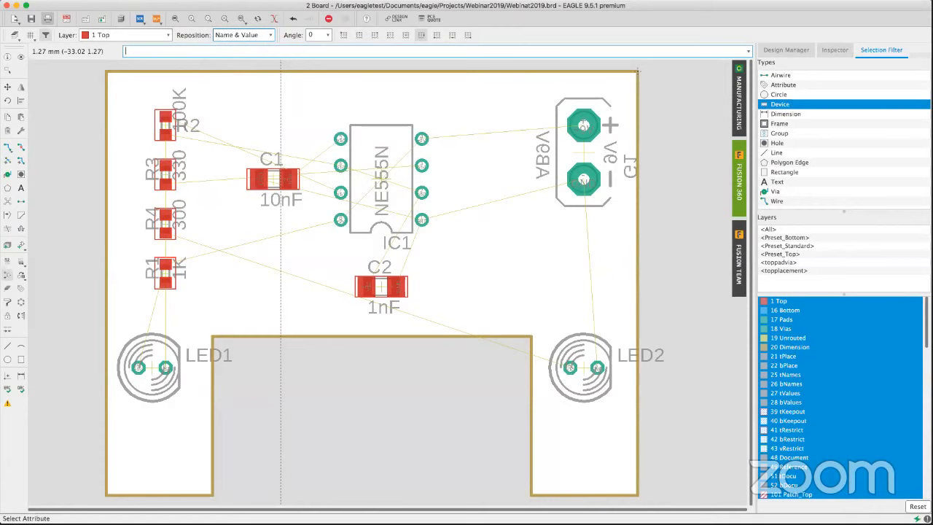
click(166, 126)
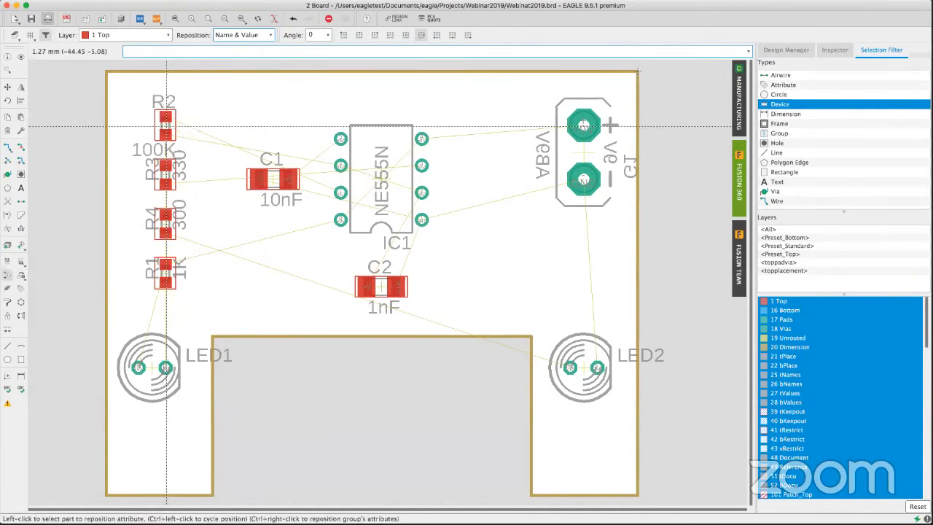
click(164, 180)
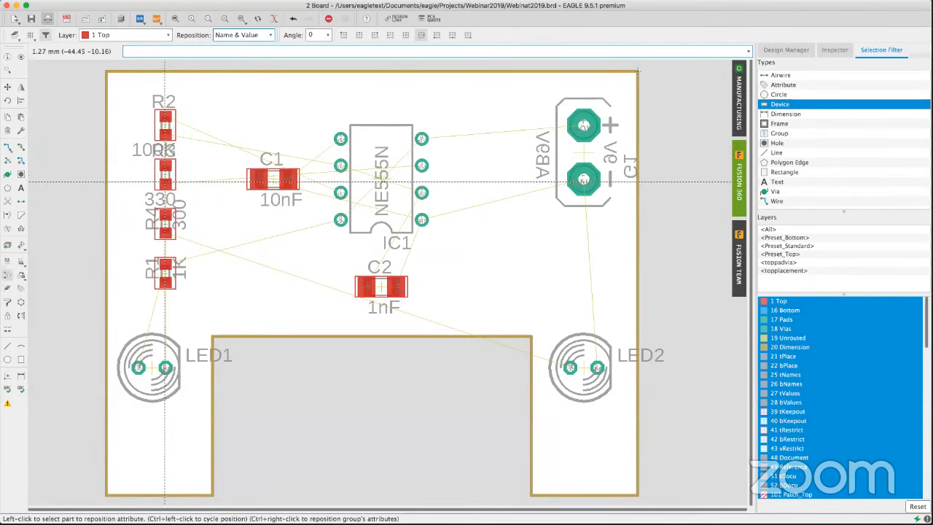
click(164, 224)
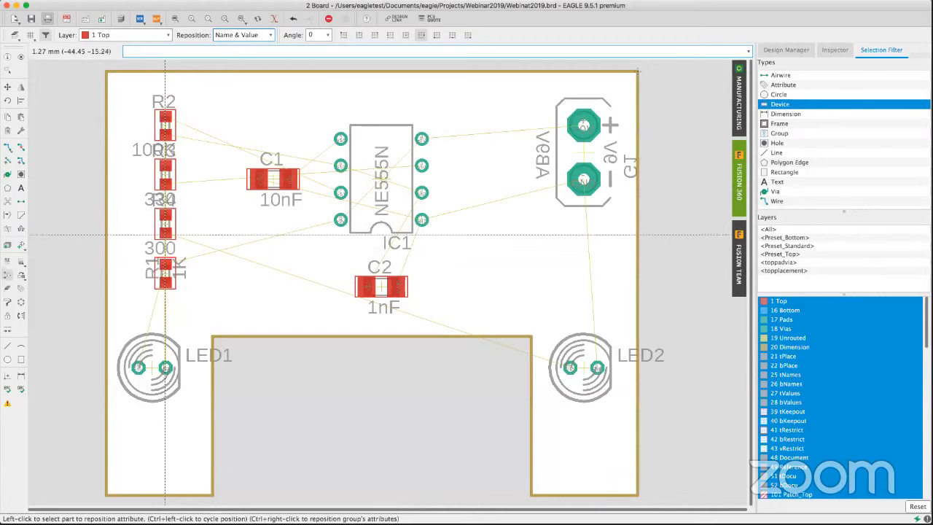
click(165, 274)
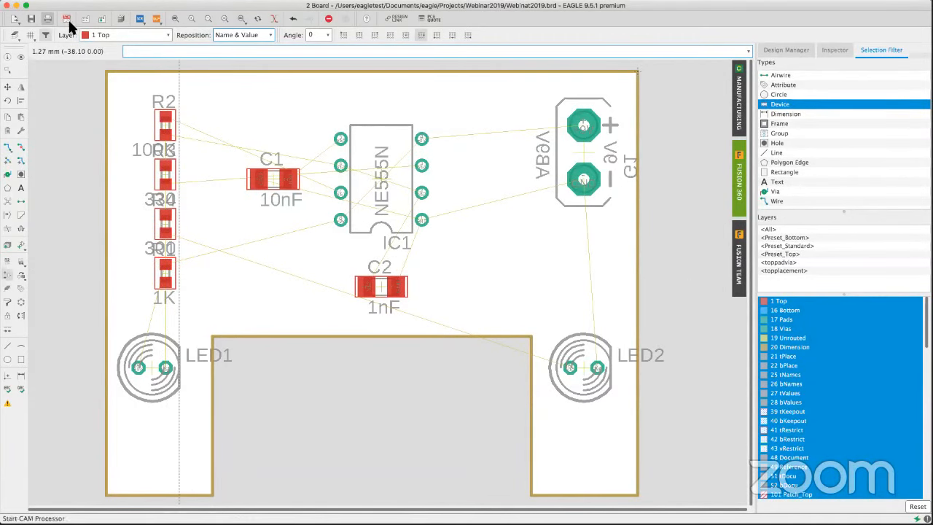
- Move resistor R1 slightly down toward LED1 and try moving R4, leaving R4 in its place
click(7, 87)
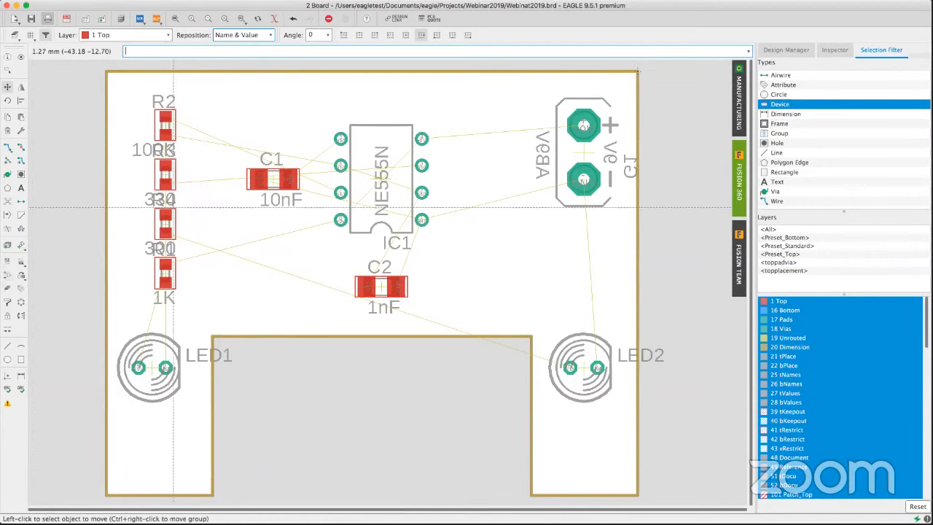
click(166, 271)
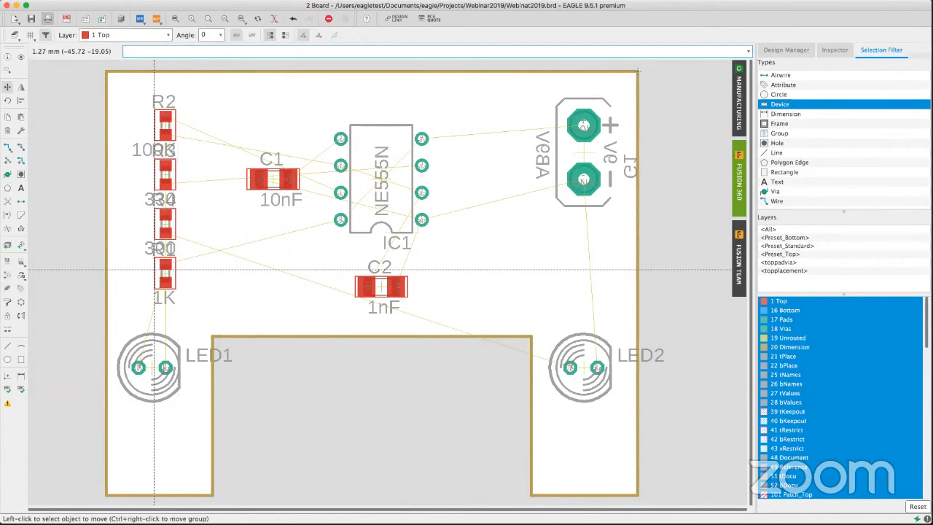
click(166, 284)
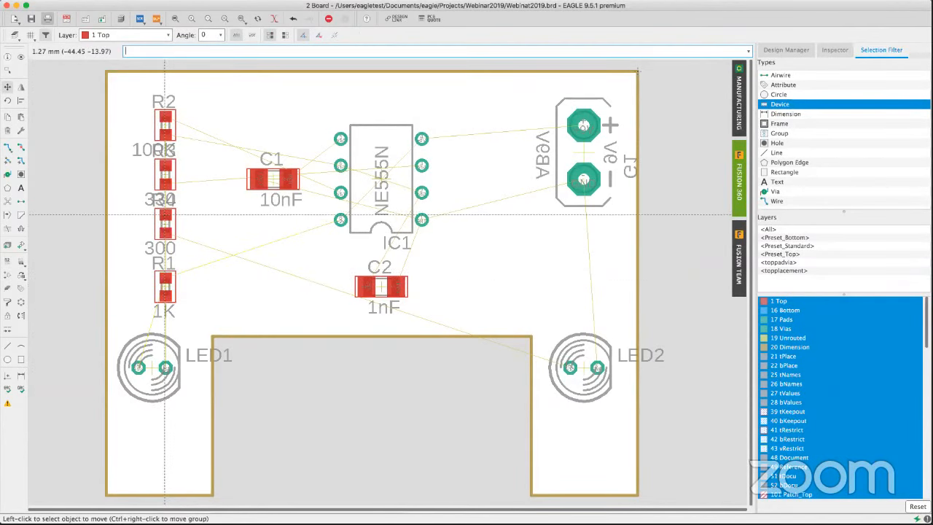
click(165, 222)
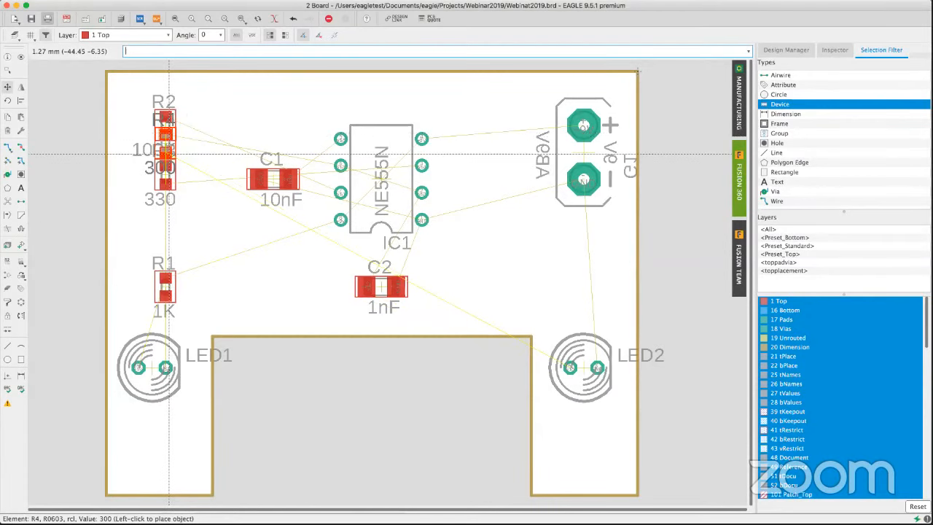
click(169, 218)
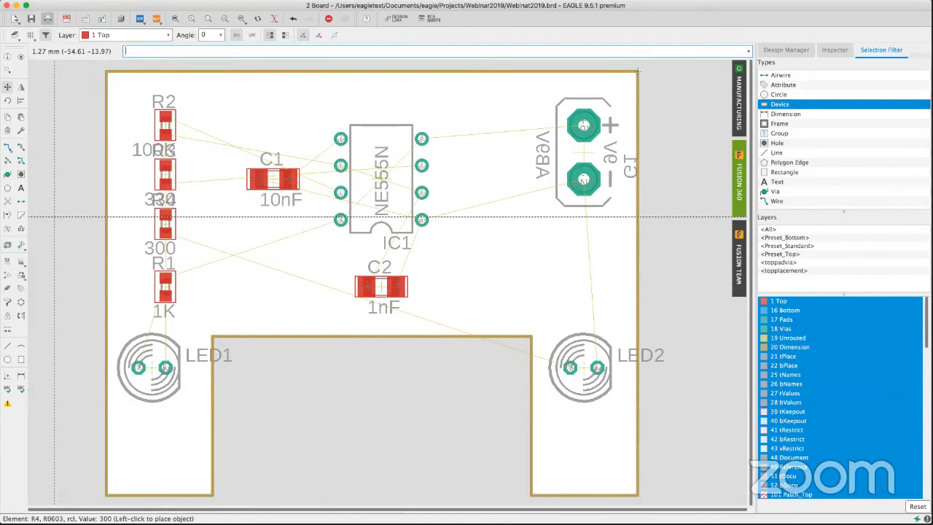
- Try R1's name and value at top-center, and instead reposition the labels of R1, R4, R3 and R2 at bottom-left
click(7, 274)
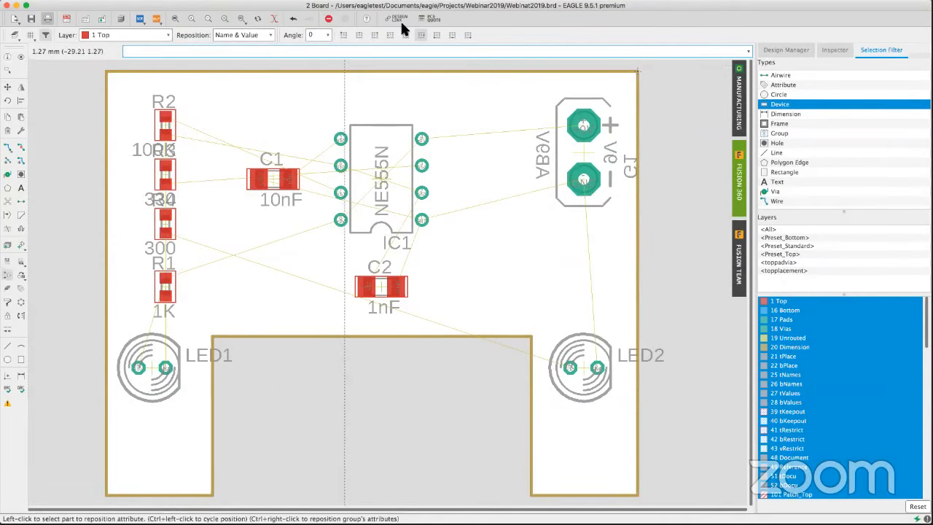
click(358, 35)
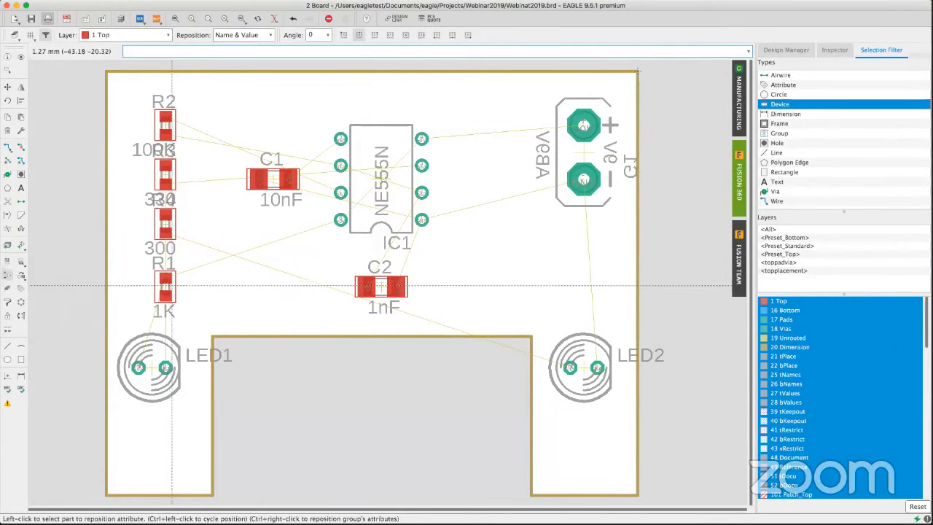
click(165, 286)
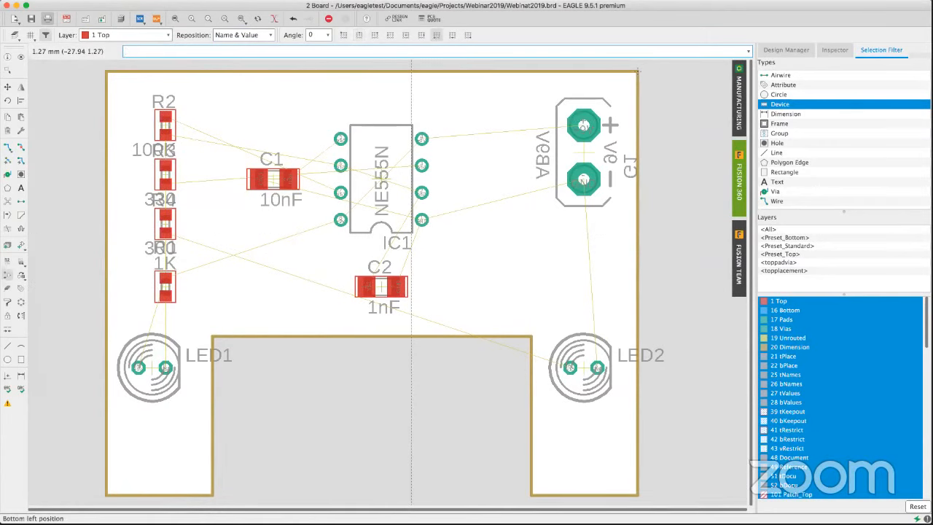
click(436, 35)
click(166, 286)
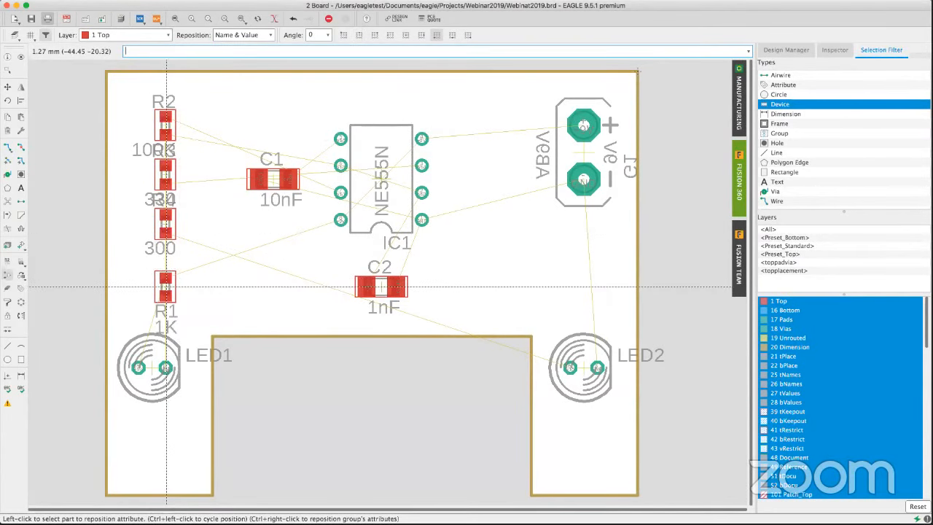
click(163, 221)
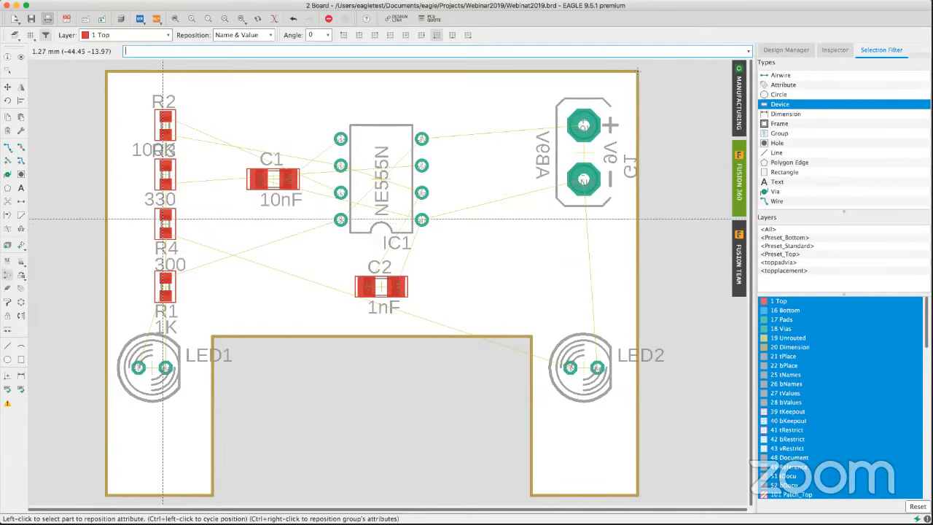
click(166, 175)
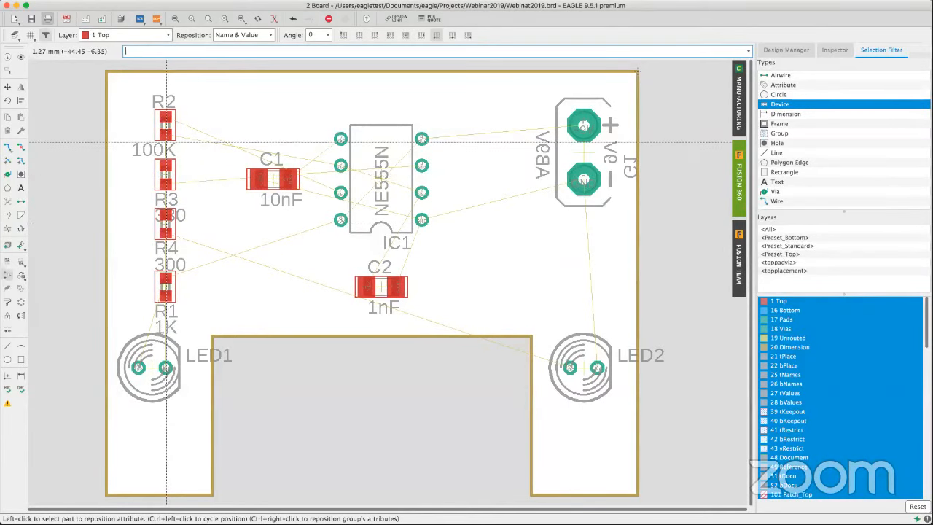
click(166, 125)
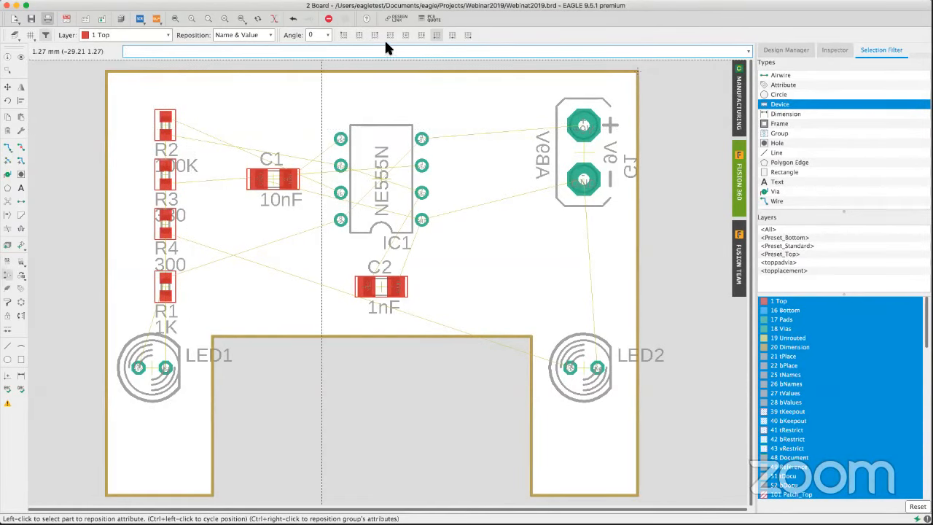
- Reposition the names and values of R2 and R3 at top-center, above each resistor
click(359, 35)
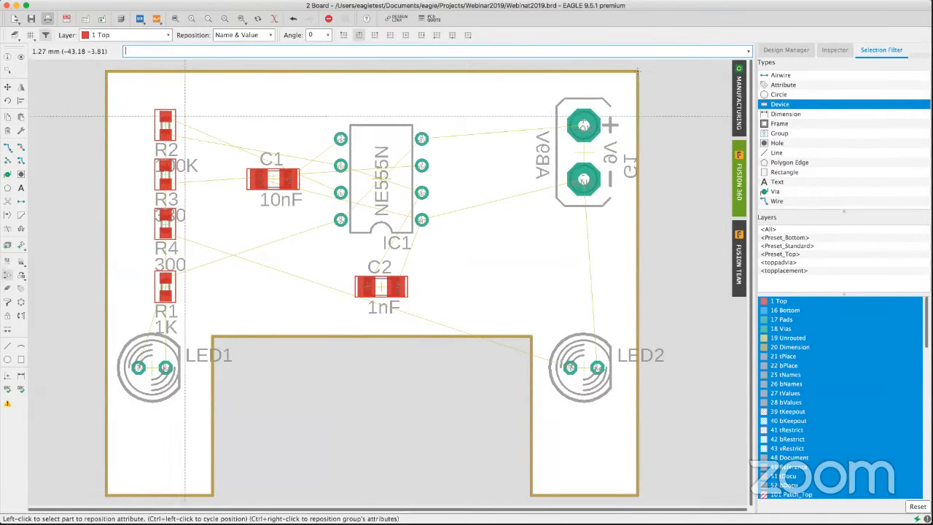
click(166, 125)
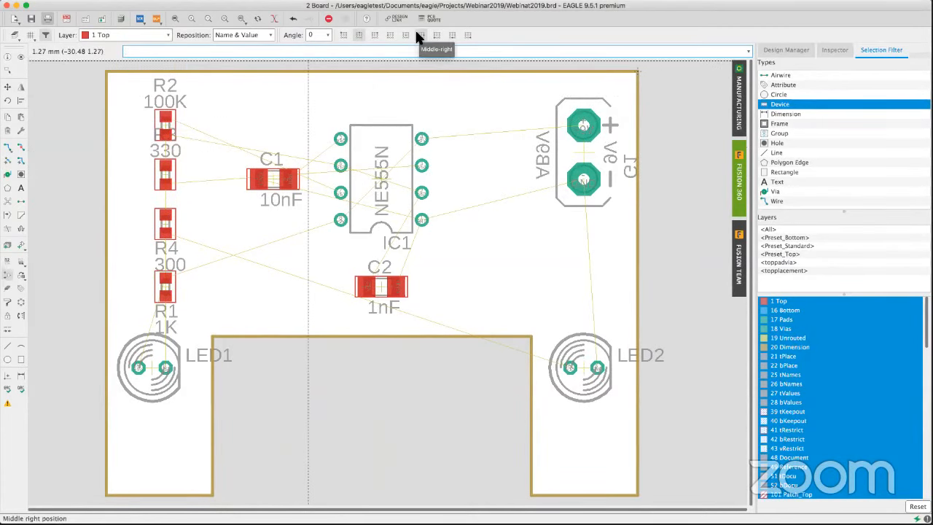
scroll(454, 117, right, 2)
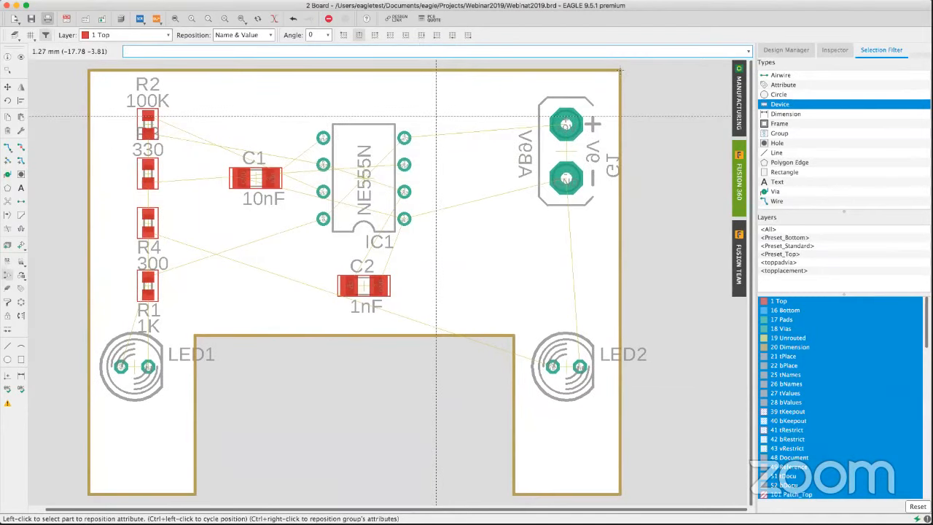
- Set the Dimension tool to layer 47 Measures and try dimensioning the bottom edge of the board's left leg
click(20, 377)
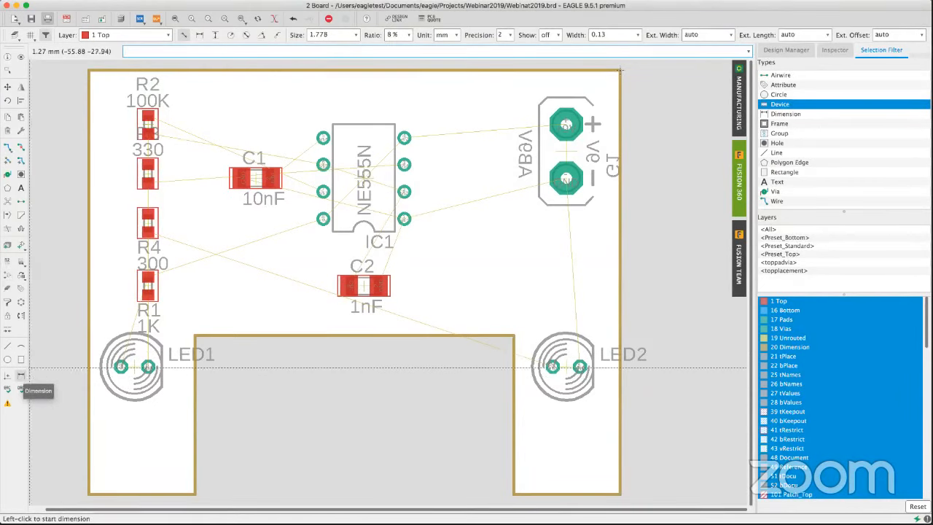
click(127, 37)
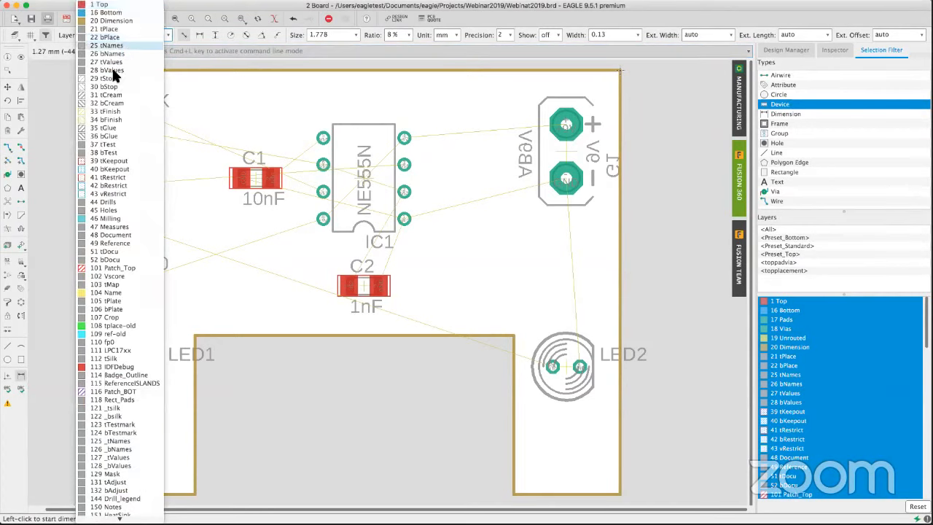
click(102, 227)
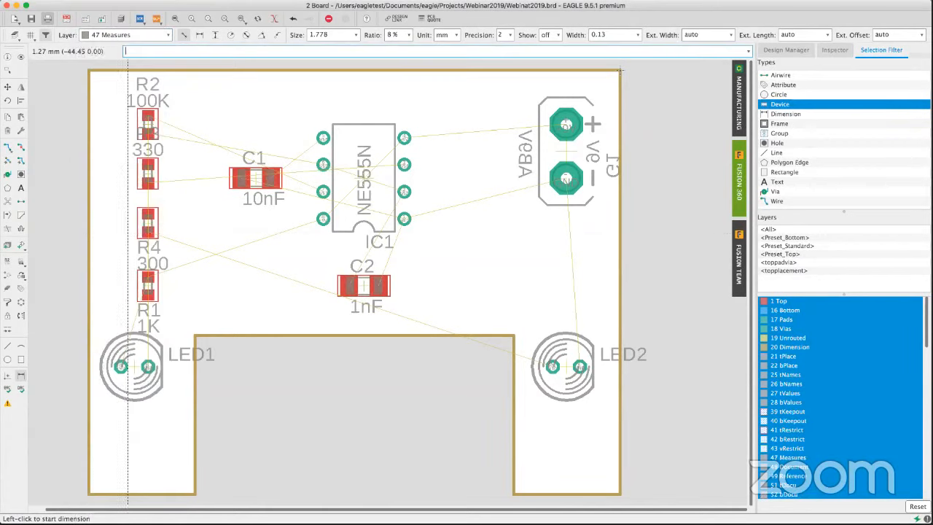
scroll(124, 291, down, 5)
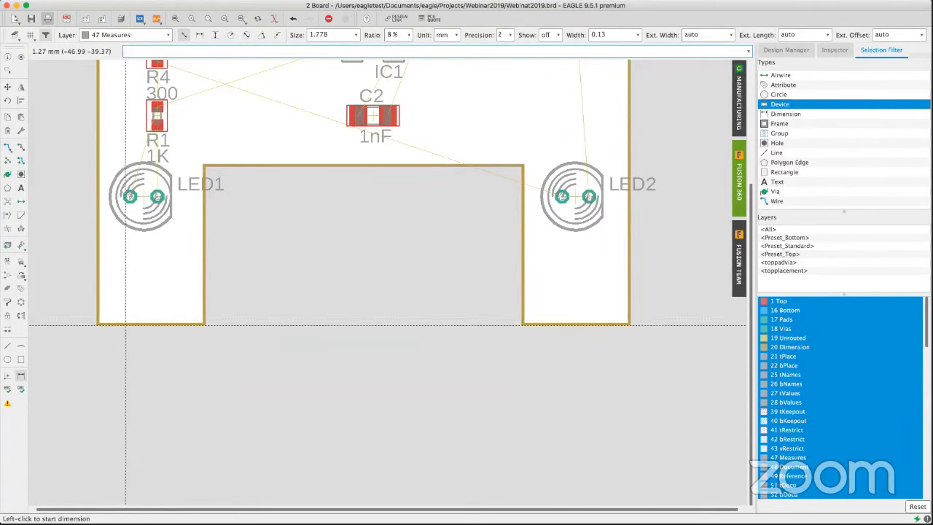
click(131, 321)
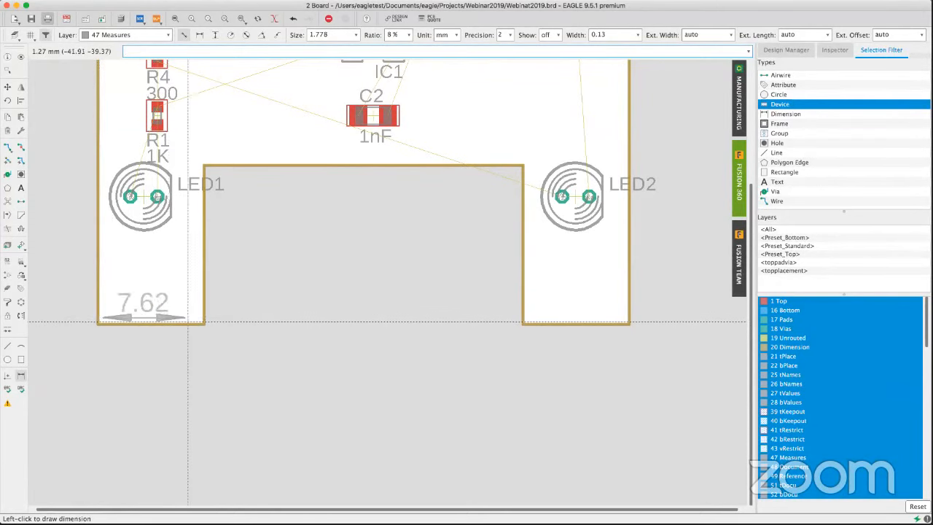
key(Escape)
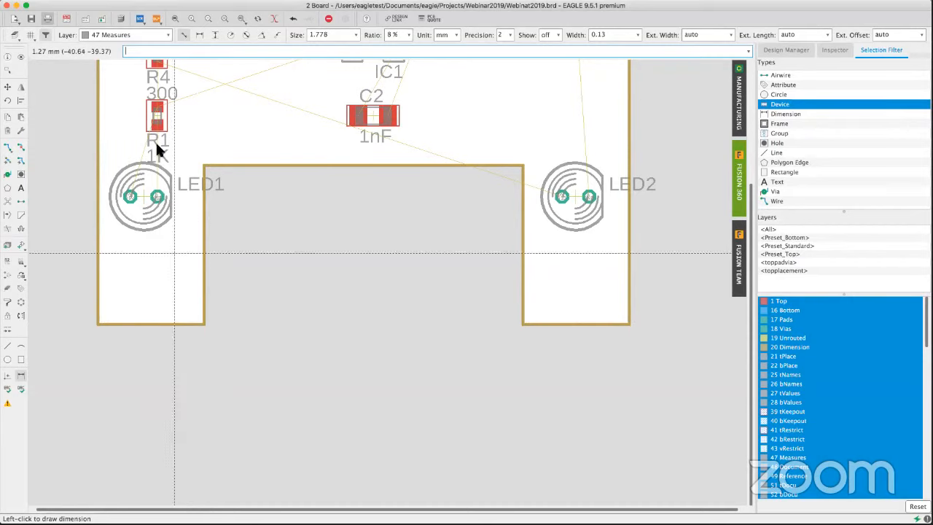
- Set the grid size to 12.5 mil
click(28, 38)
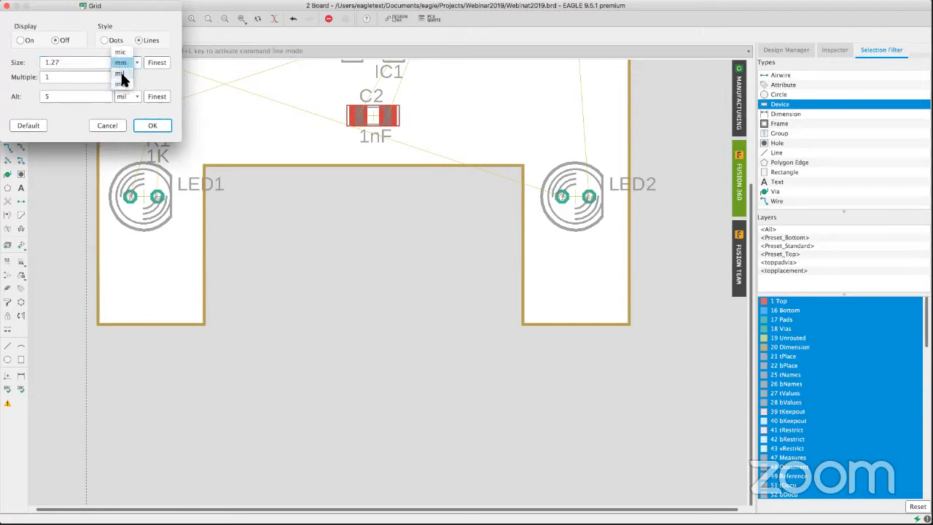
click(120, 72)
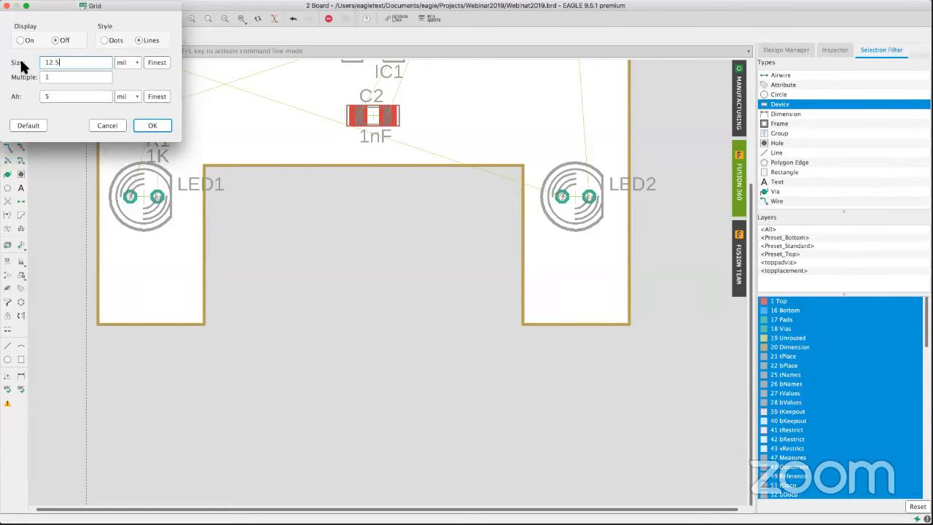
text(12.5)
key(Return)
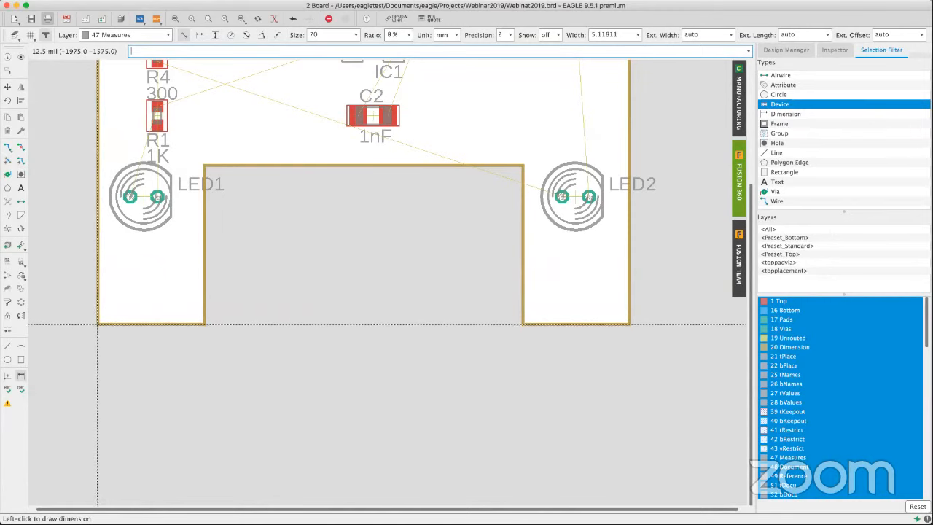
- Dimension the width of the board's left leg along its bottom edge, placing the dimension below the outline
click(97, 324)
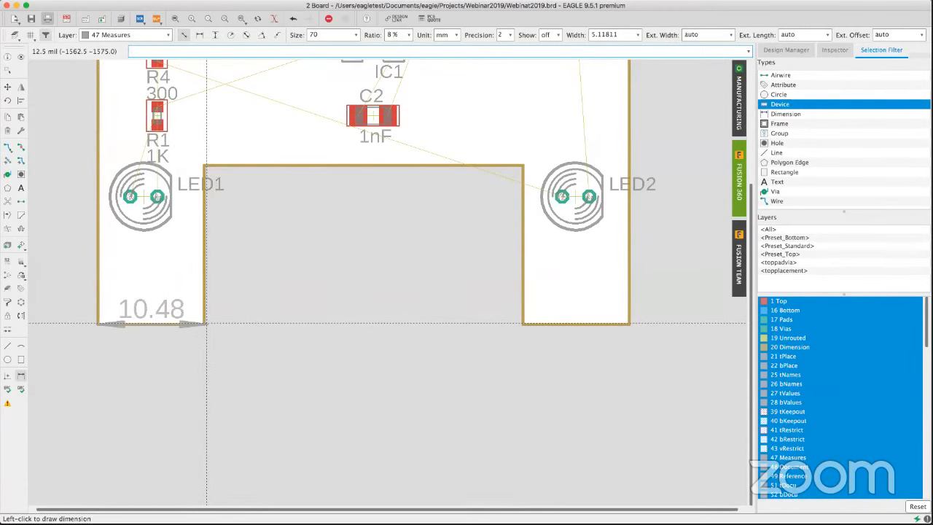
click(201, 324)
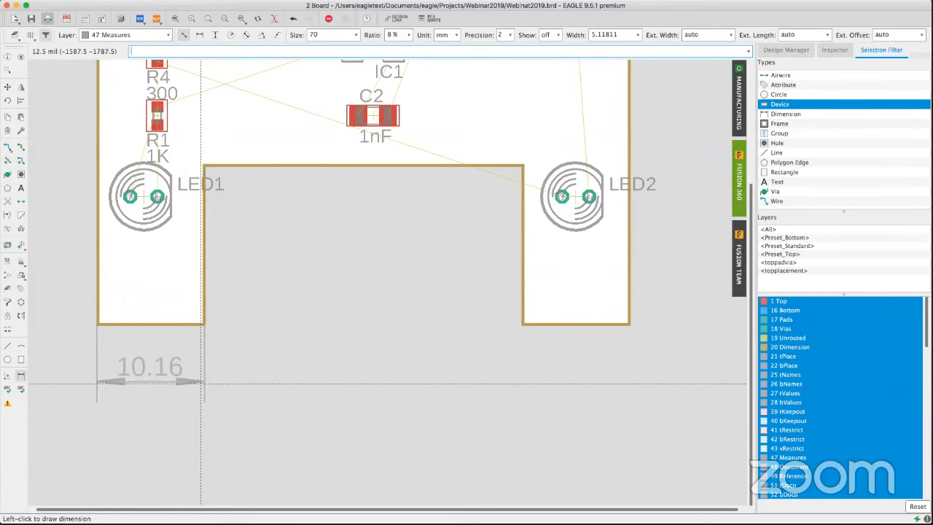
click(202, 381)
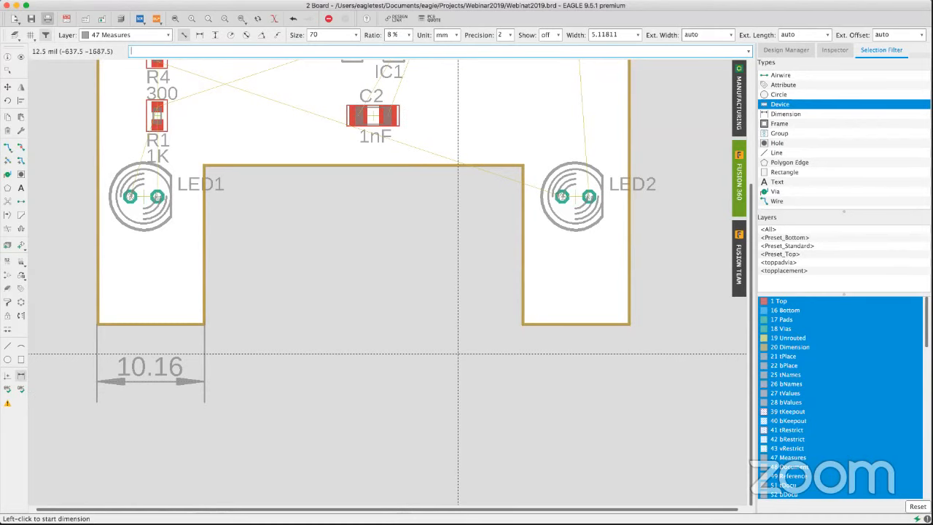
- Open the manufacturing preview and examine the board's dimensions, stackup and component statistics, then close it
middle_drag(458, 354, 446, 418)
middle_drag(416, 290, 393, 343)
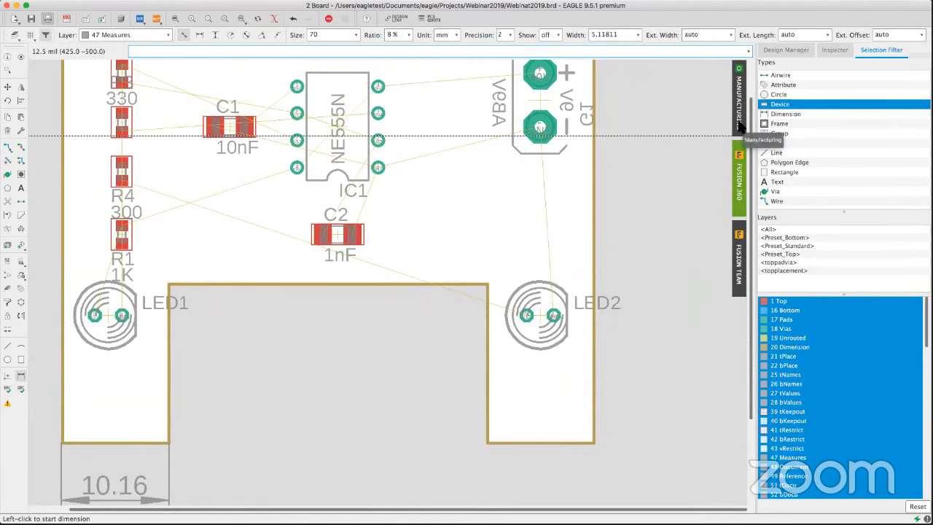
click(739, 117)
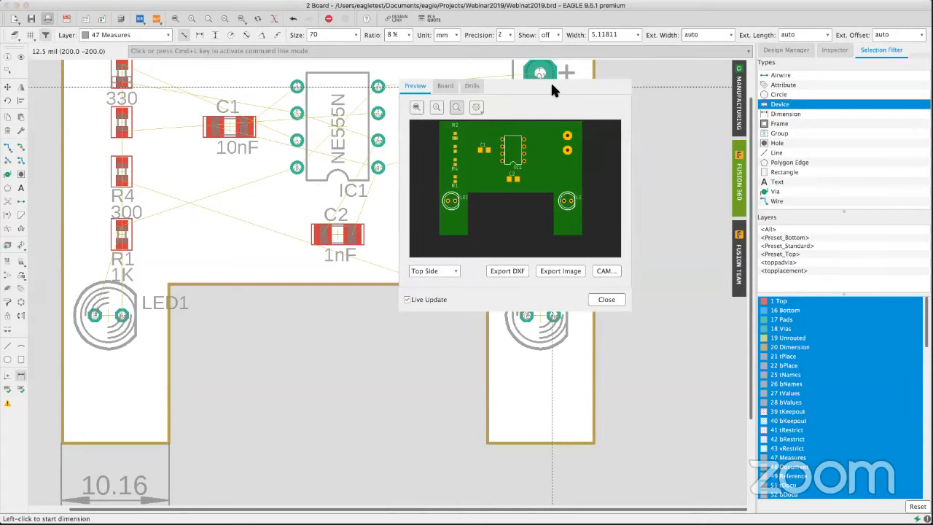
click(444, 86)
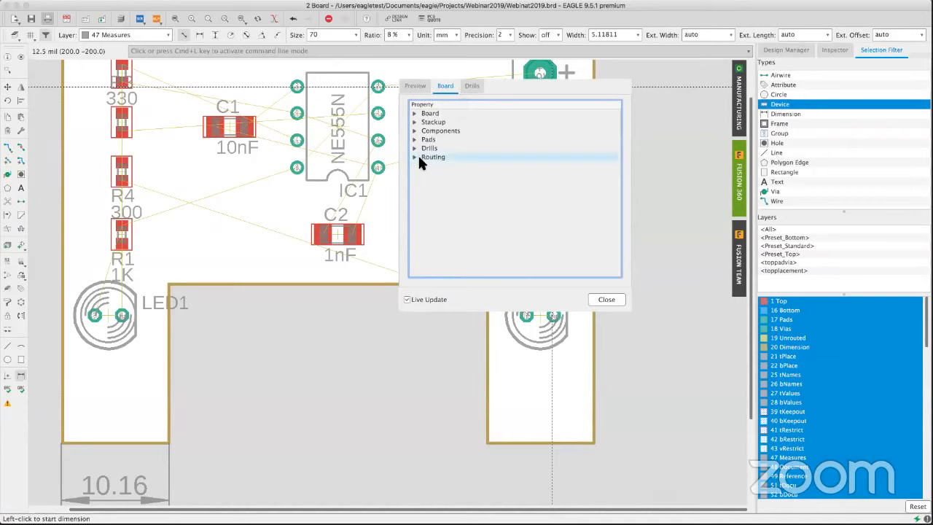
click(414, 113)
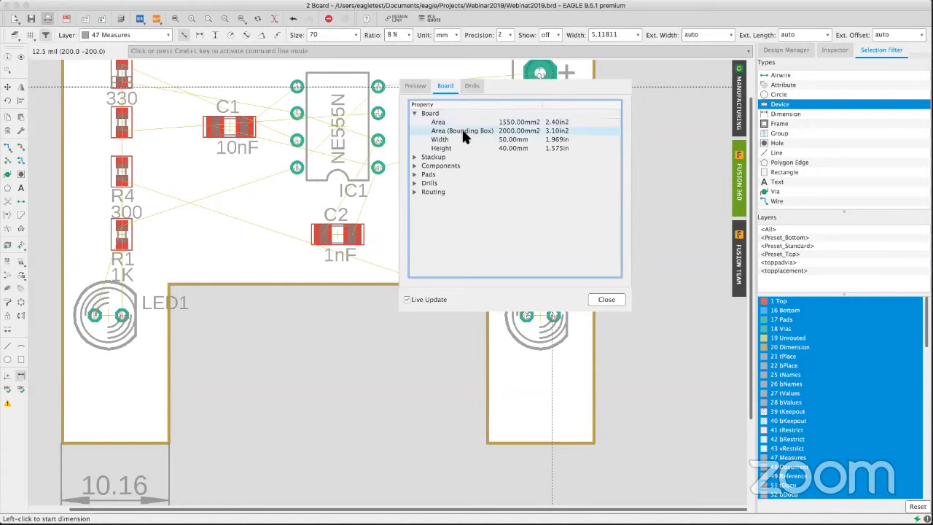
click(413, 111)
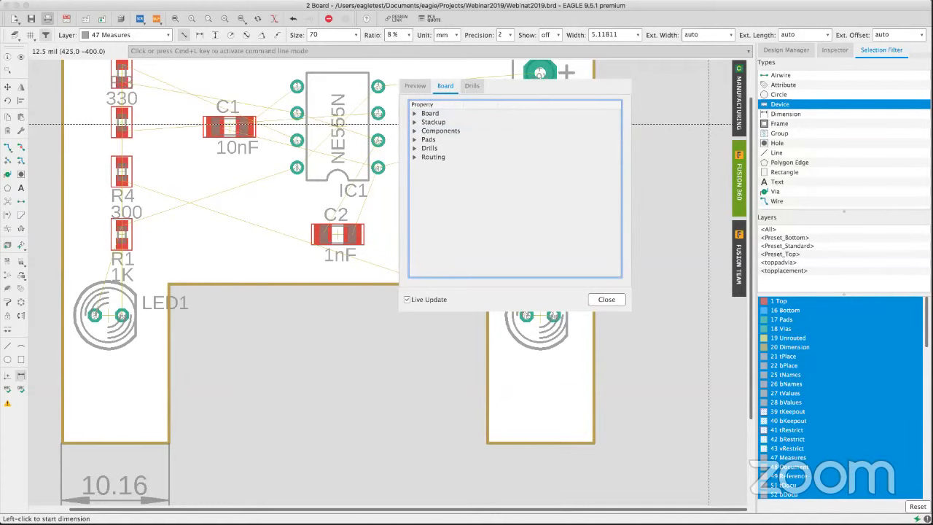
click(411, 124)
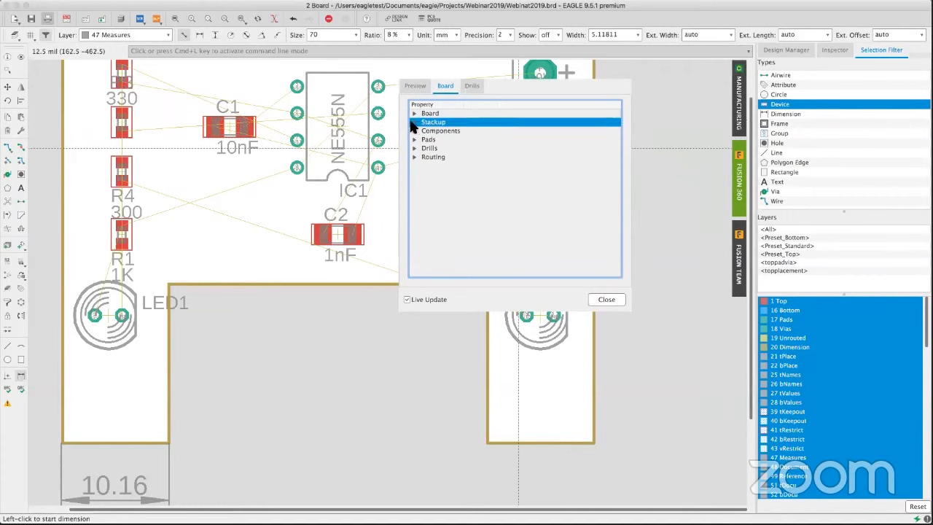
click(414, 122)
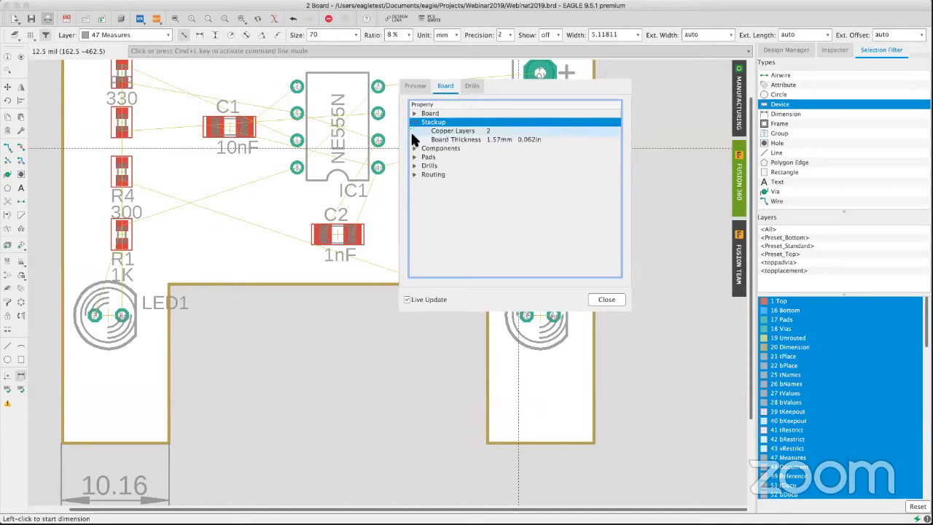
click(414, 149)
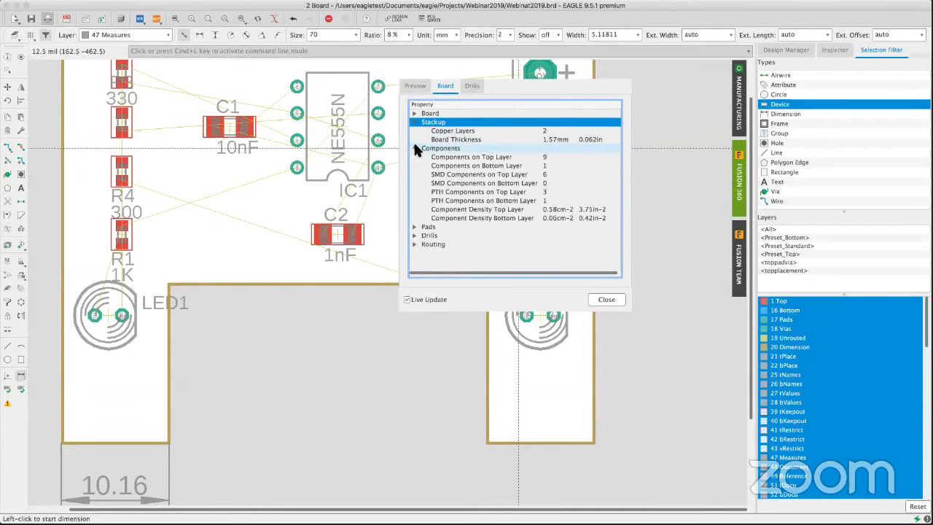
click(413, 85)
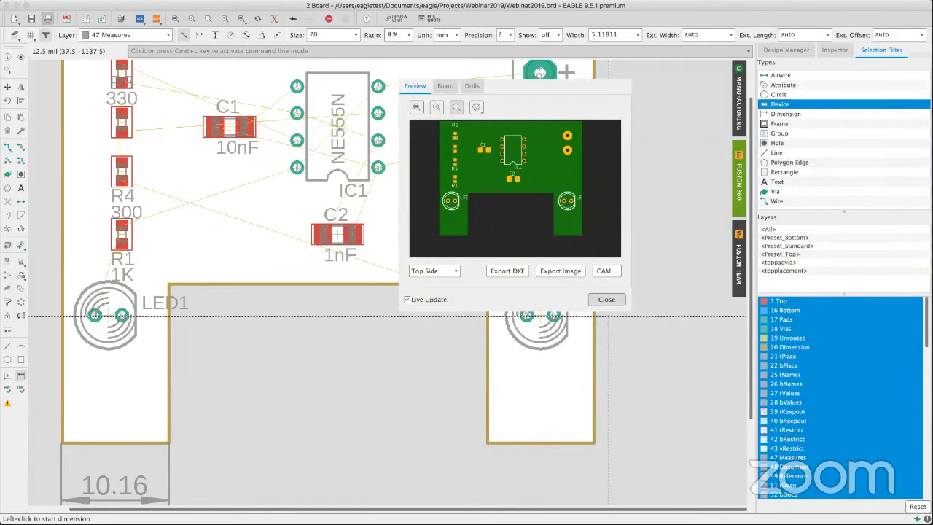
click(606, 299)
- Cancel the Dimension command and reset the selection filter to include all object types
scroll(358, 215, up, 1)
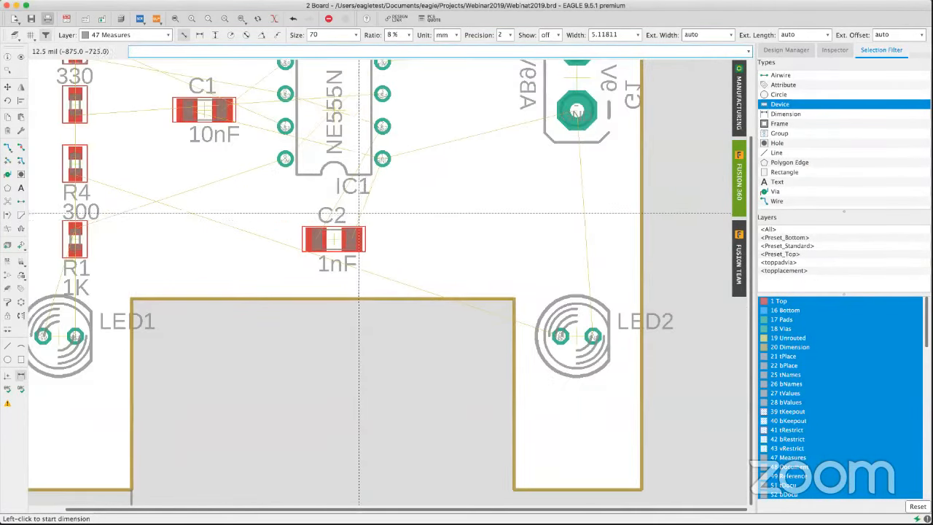
scroll(368, 225, down, 2)
scroll(368, 224, down, 1)
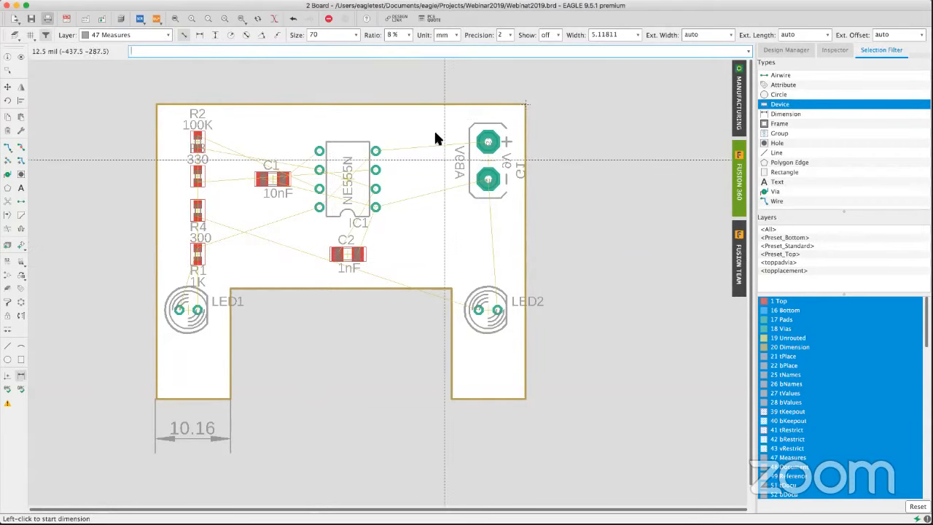
click(327, 22)
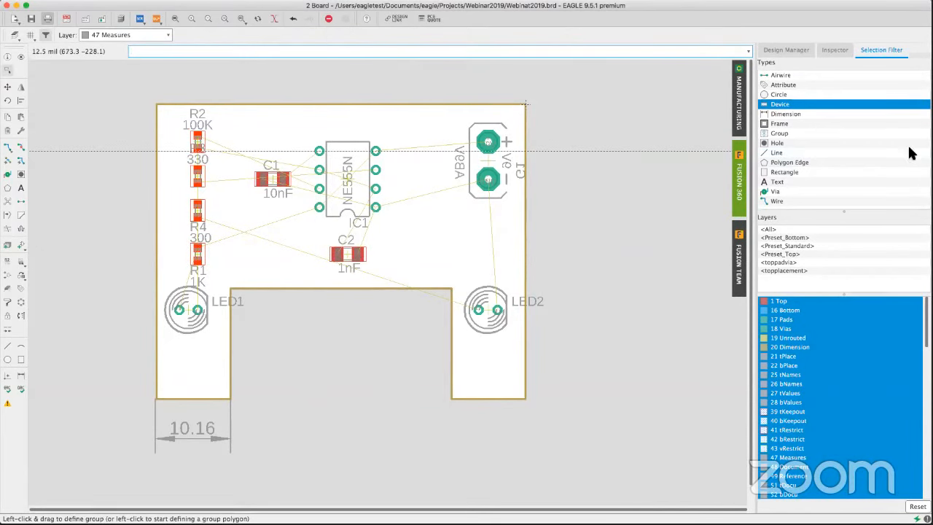
click(918, 507)
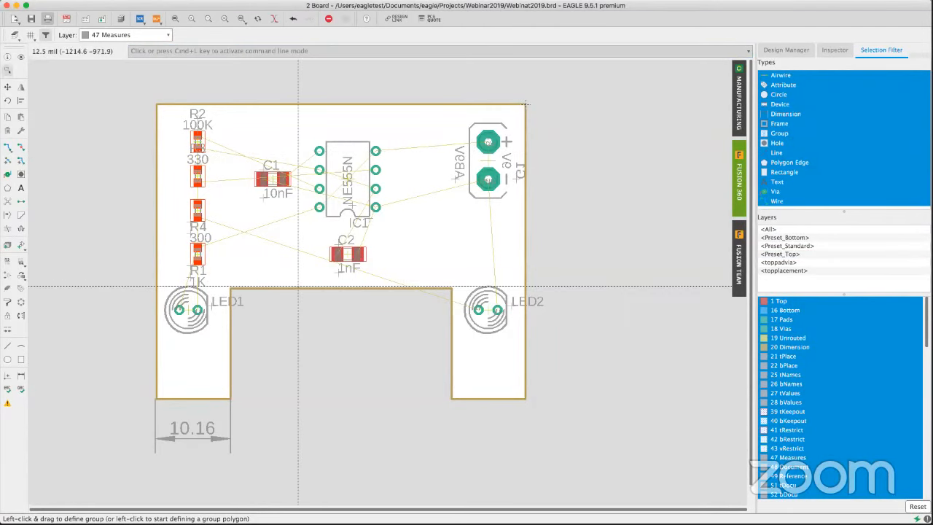
- Dimension the board's full width along its top edge, placing the dimension above the outline, and save the board
middle_drag(289, 279, 259, 285)
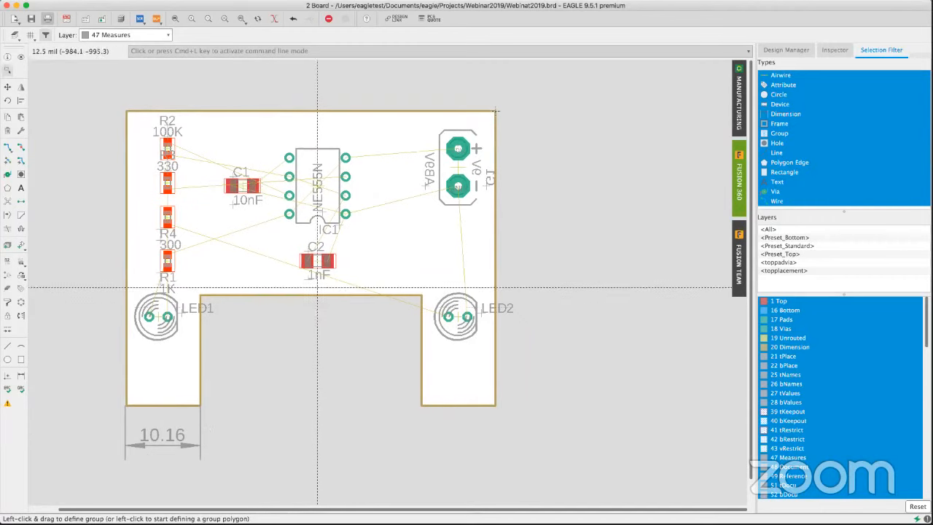
click(21, 375)
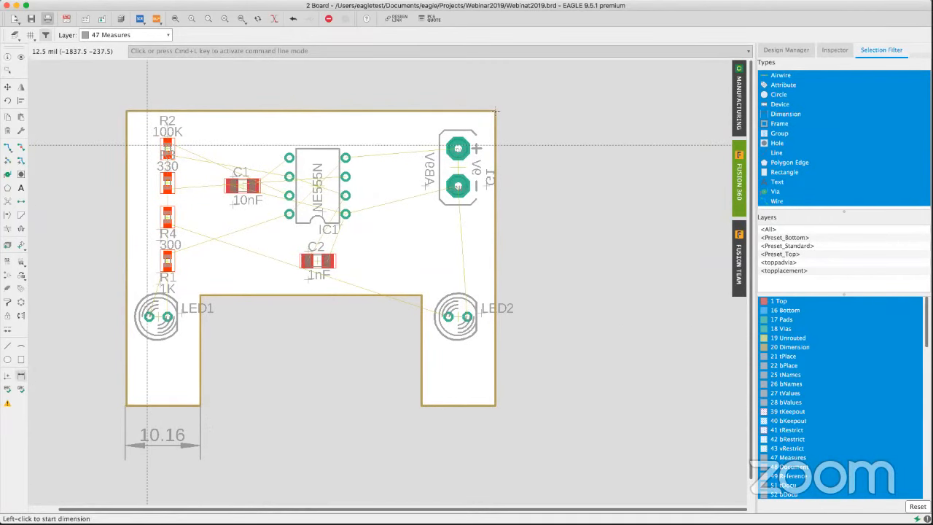
click(128, 112)
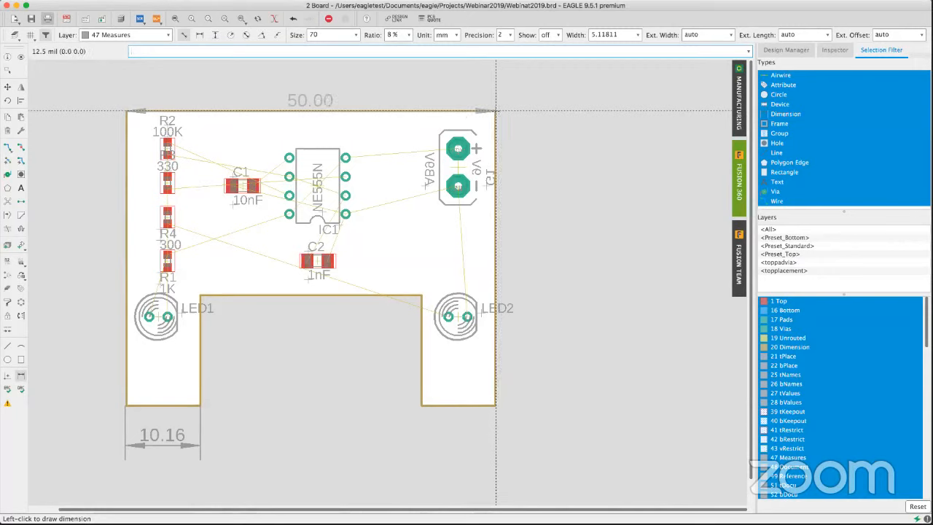
click(496, 111)
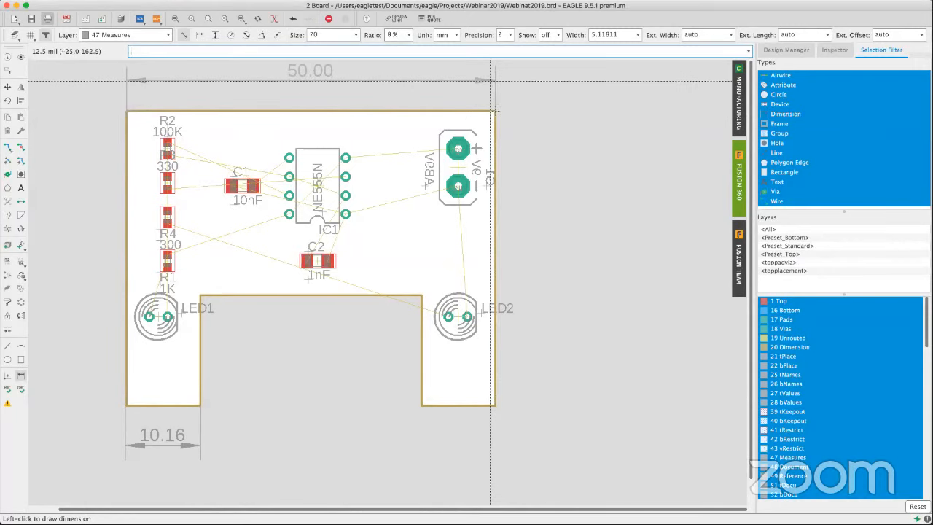
click(491, 80)
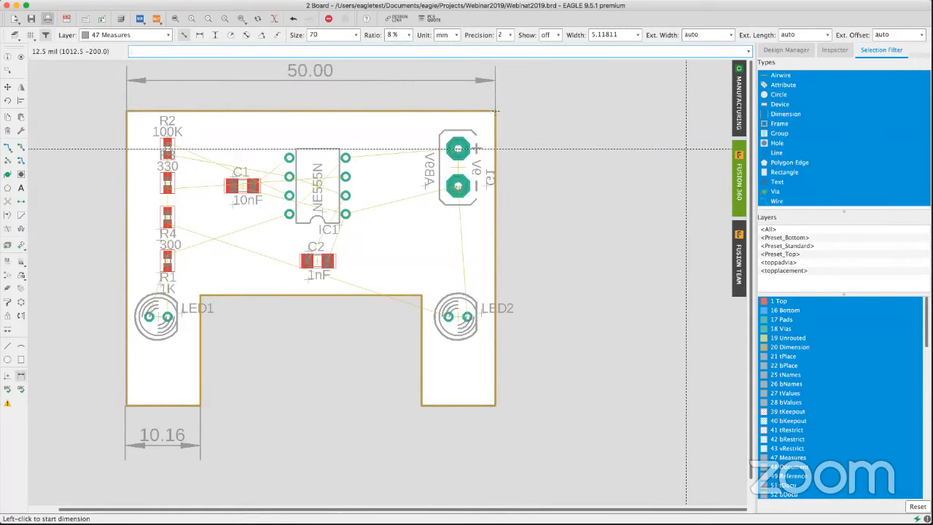
click(31, 18)
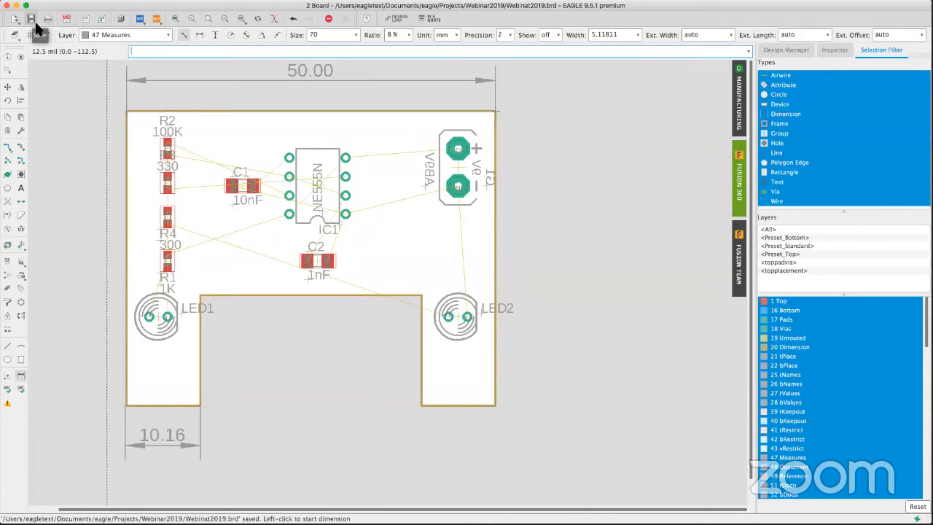
- Arrange the board and the Webinar2019 schematic side by side in split view, bringing the NE555N circuit into close view
click(174, 18)
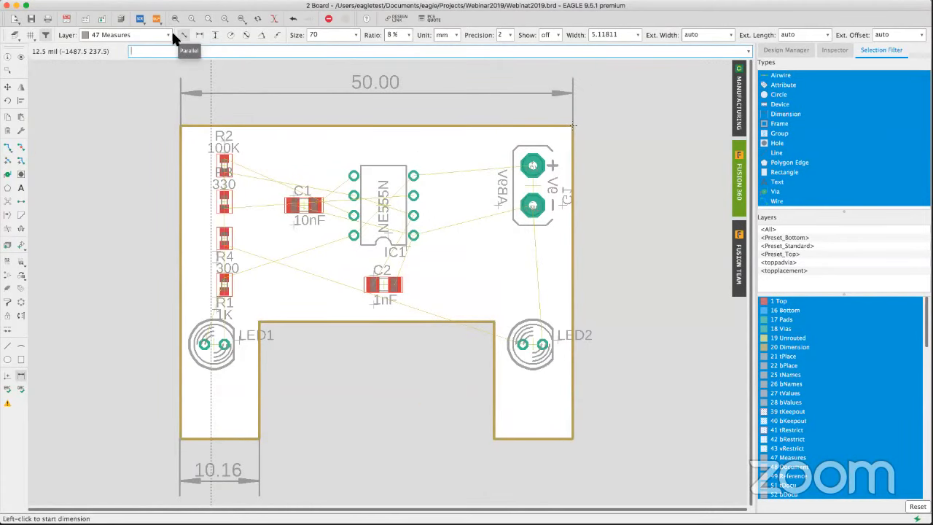
click(179, 35)
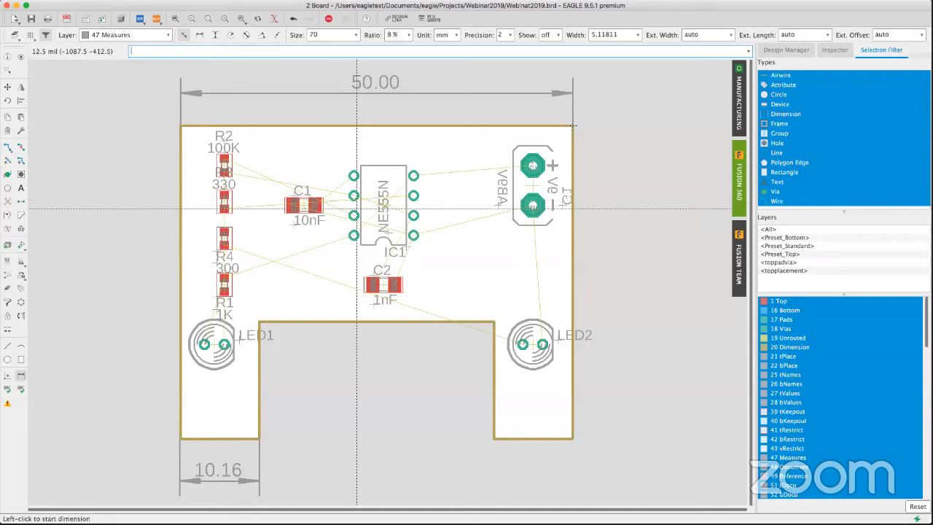
click(26, 5)
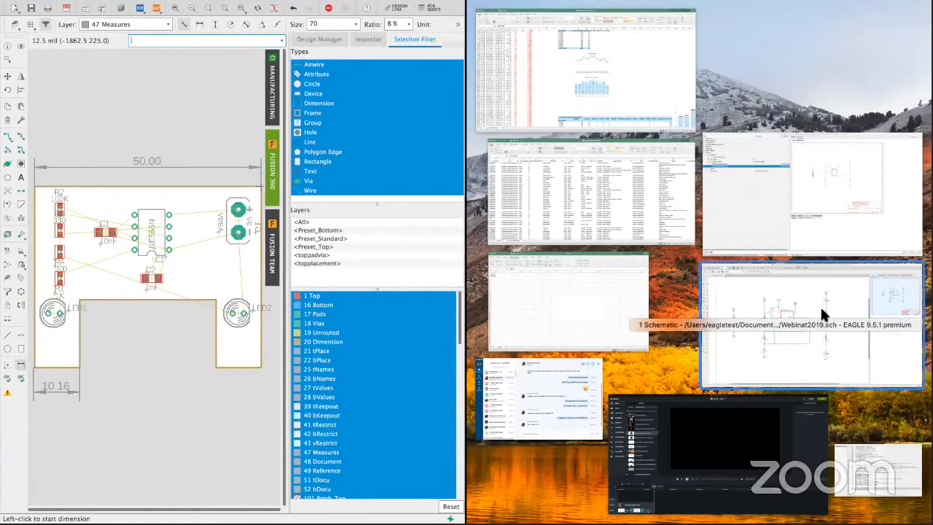
click(819, 306)
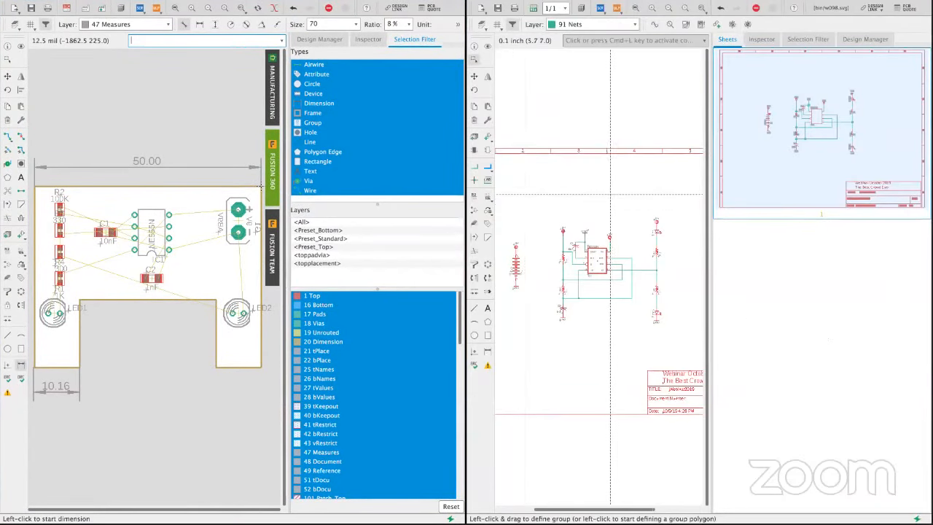
scroll(609, 246, up, 5)
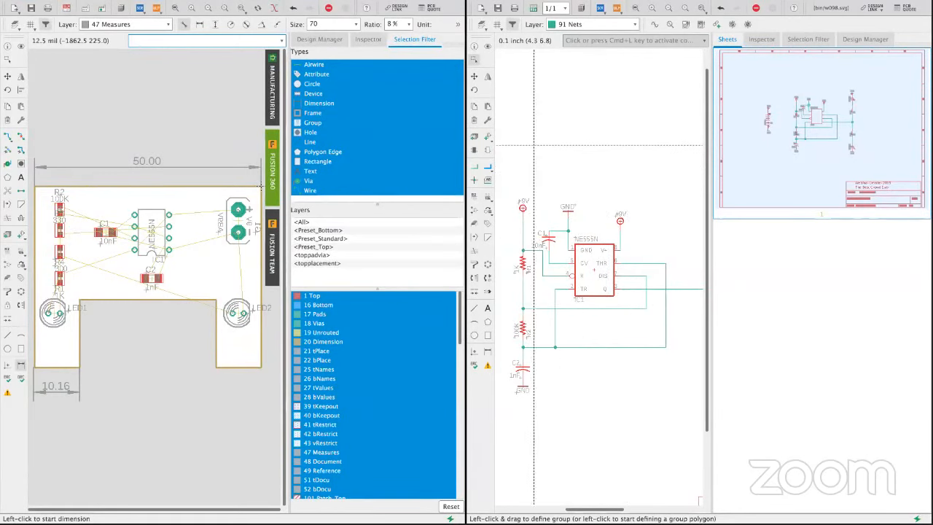
- Delete the NE555N from the schematic, undo the deletion, and return the board editor to a full-size window
click(475, 121)
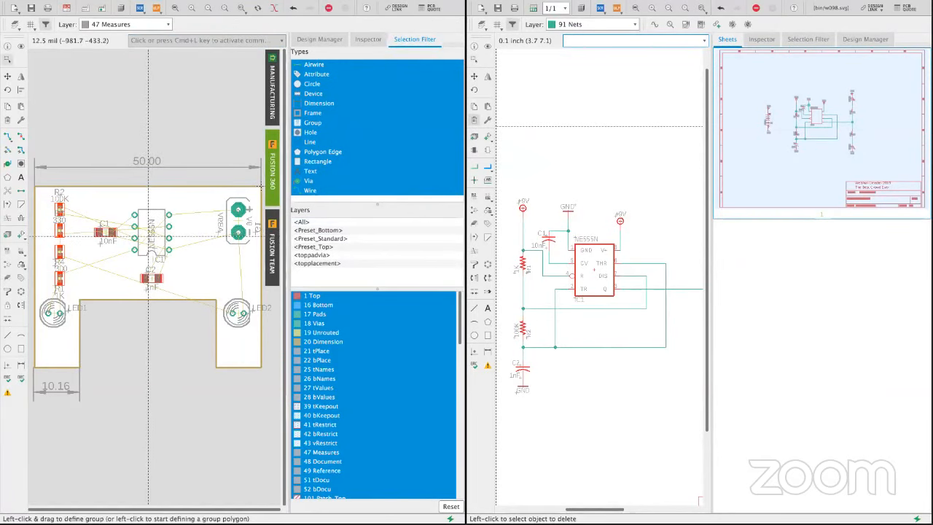
click(595, 273)
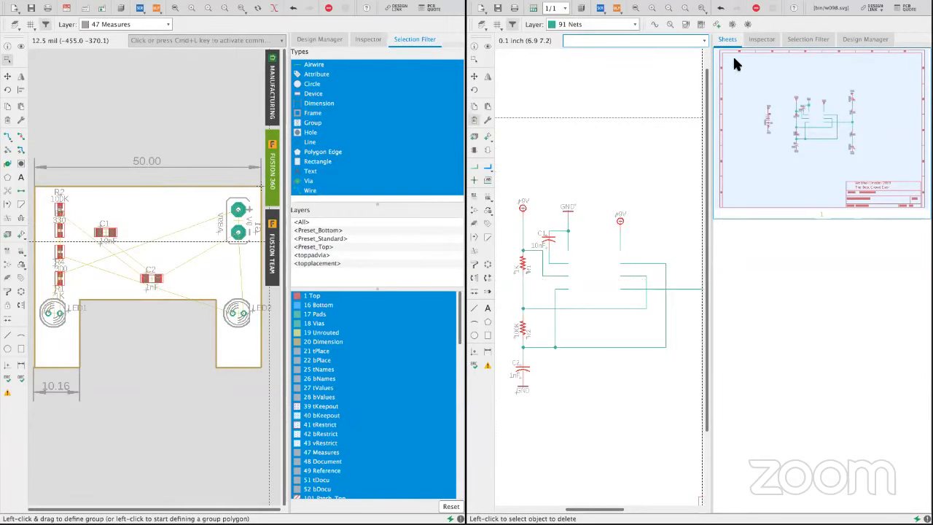
click(719, 8)
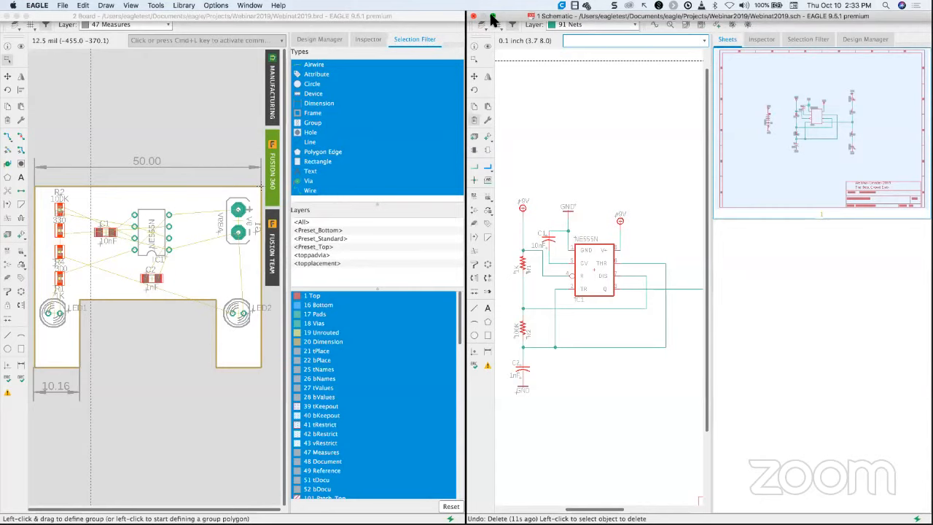
click(26, 15)
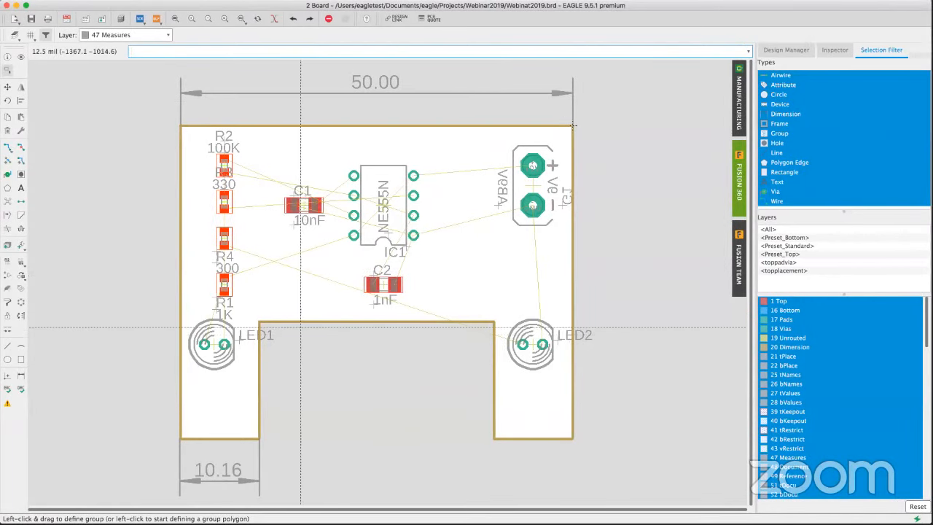
- Try to route the GND airwire from IC1's lower-right pin on layer 1 Top with Route Airwire
middle_drag(301, 315, 279, 316)
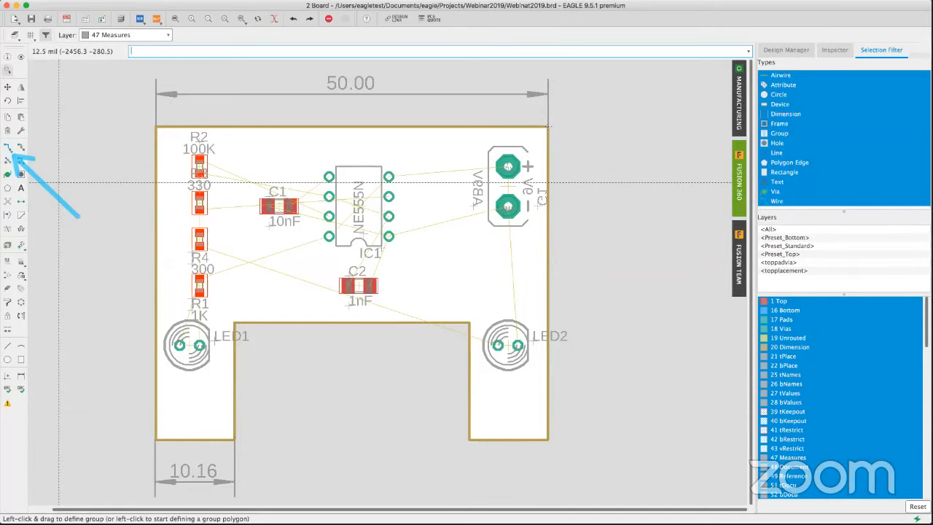
click(10, 149)
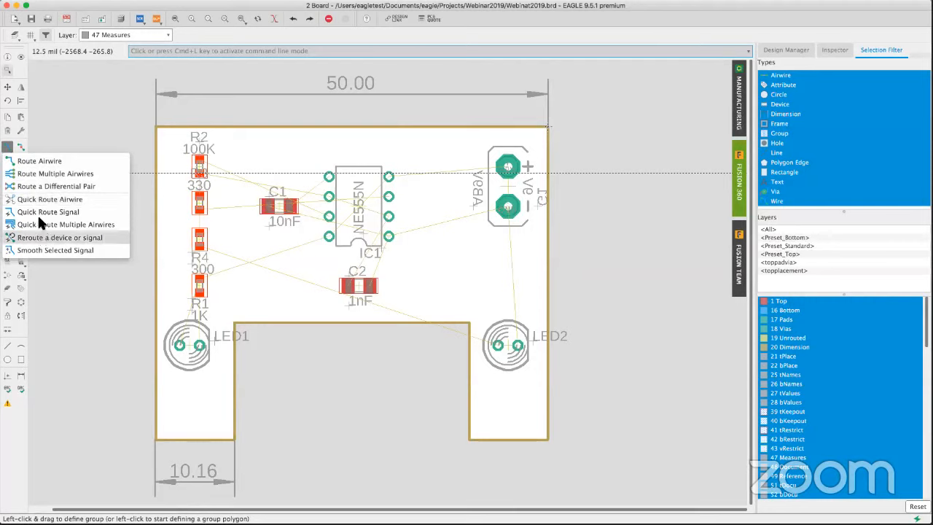
click(39, 161)
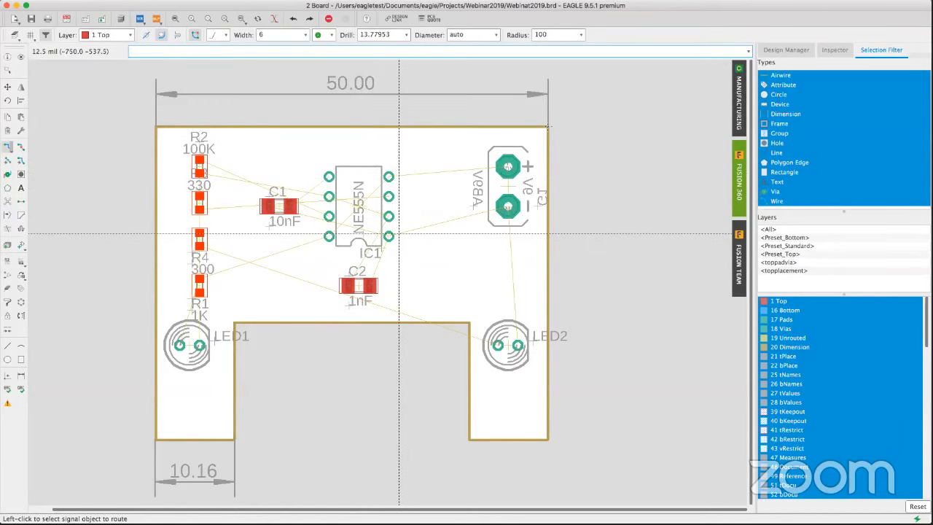
click(397, 233)
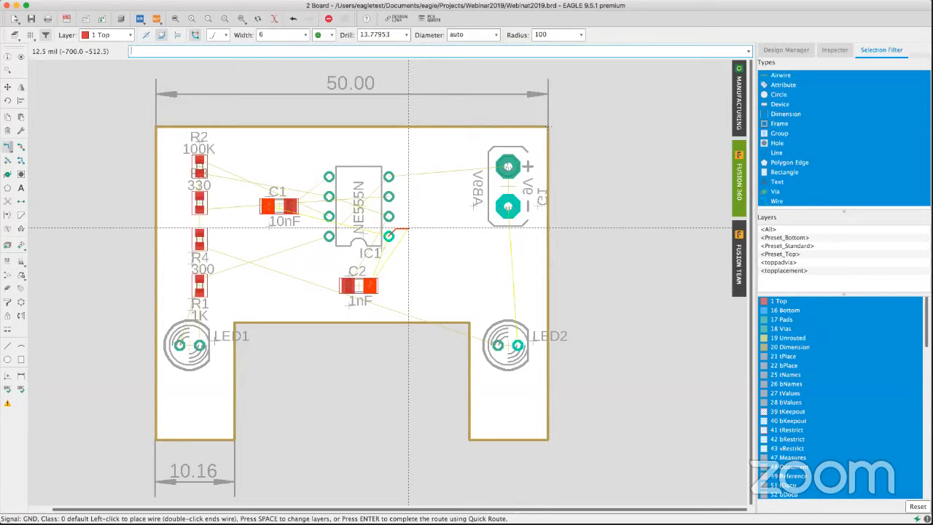
key(Escape)
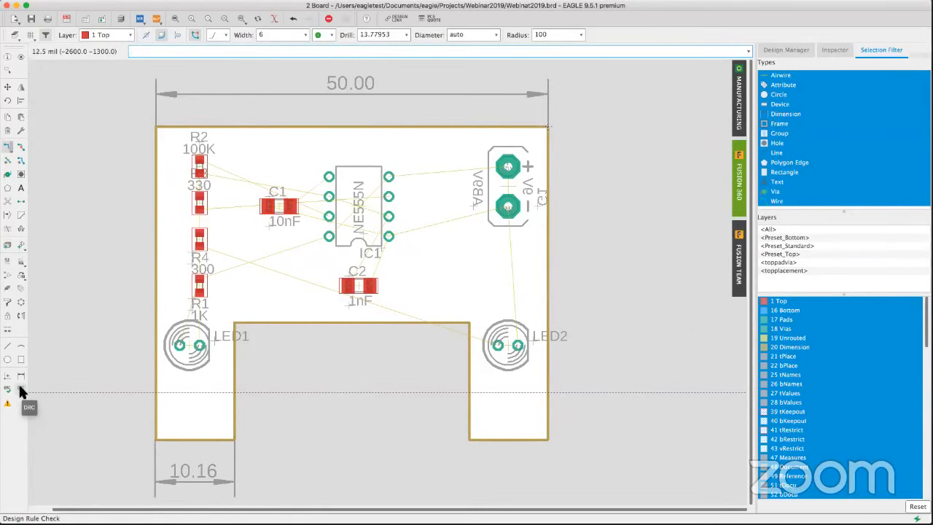
- Set the Minimum Width in the DRC sizes to 12mil and apply it without running the check
click(20, 392)
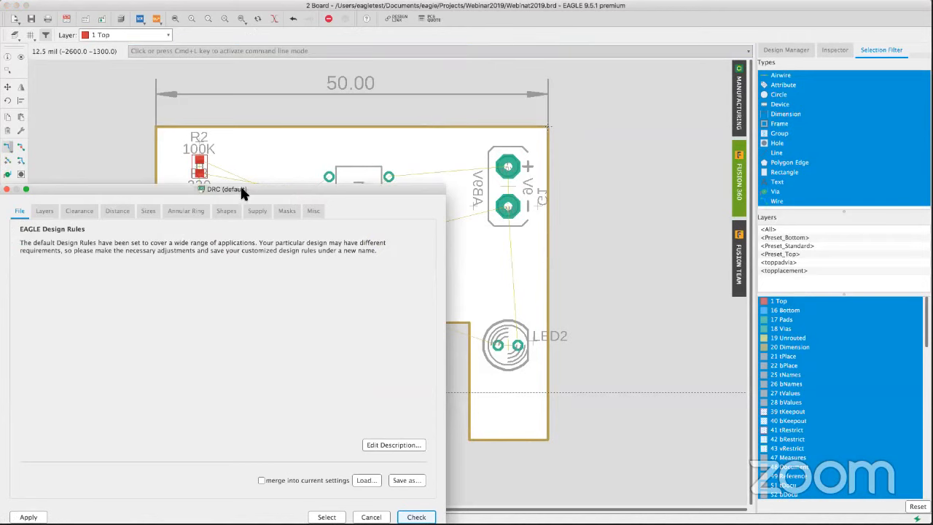
drag(240, 184, 348, 132)
click(253, 148)
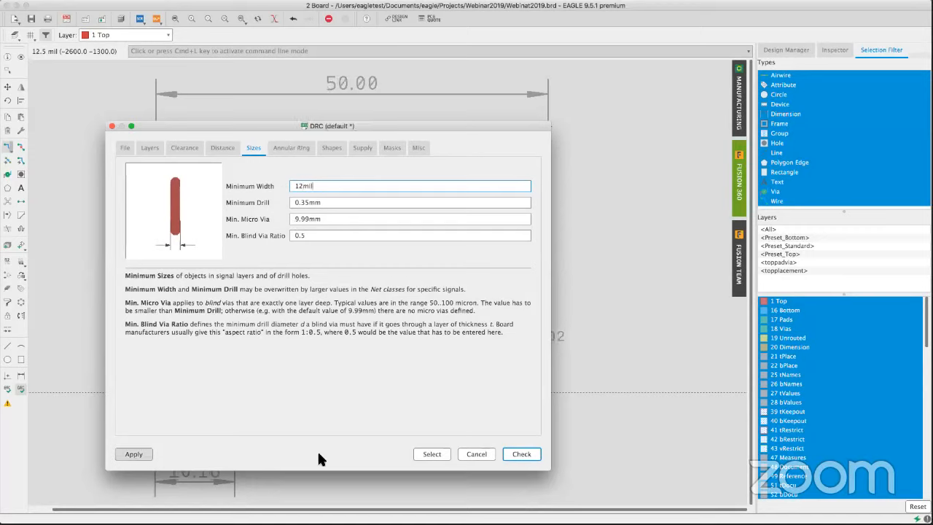
click(476, 454)
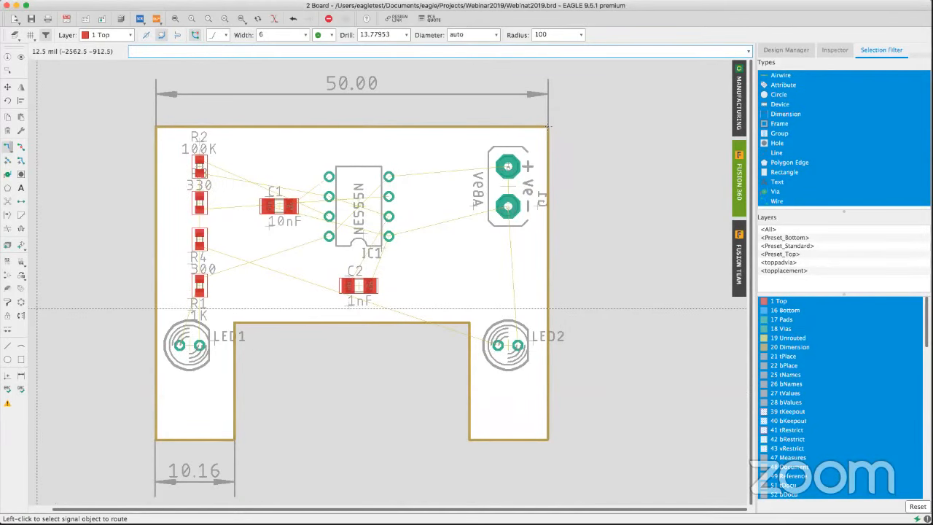
- Route the GND airwire on the Top layer from IC1 pin 1 to the battery connector's GND pad with width 12
click(7, 148)
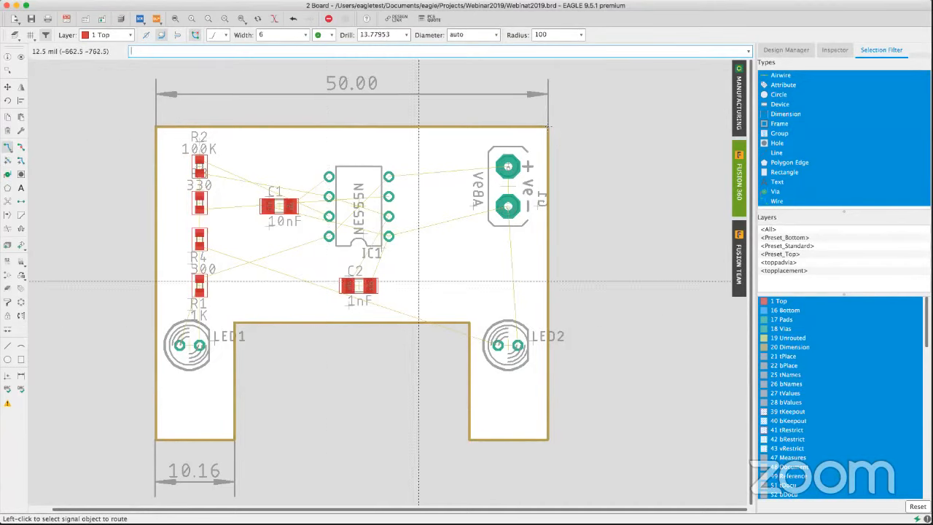
click(394, 235)
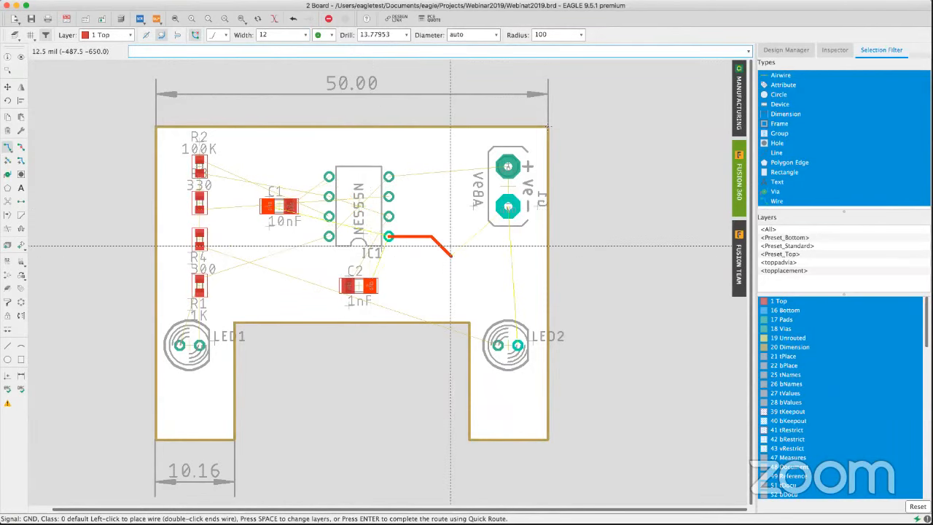
scroll(433, 239, up, 6)
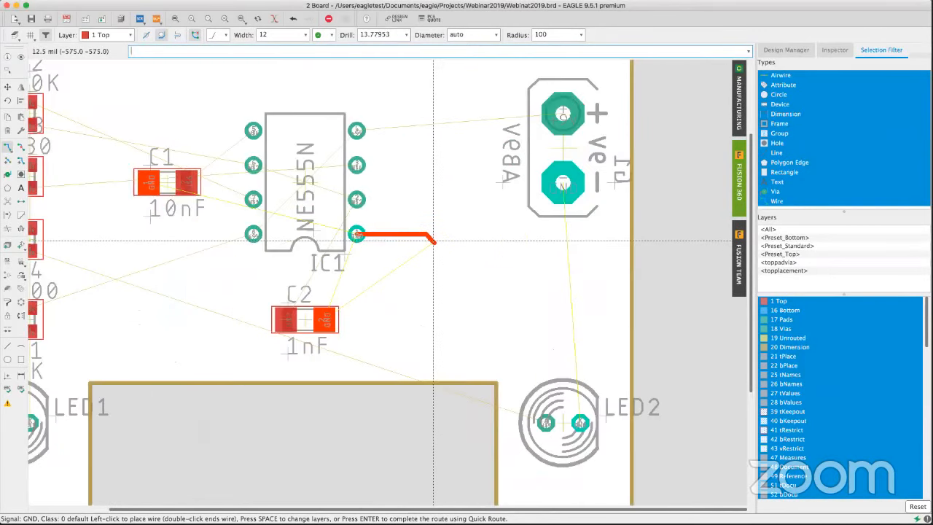
middle_drag(441, 239, 415, 251)
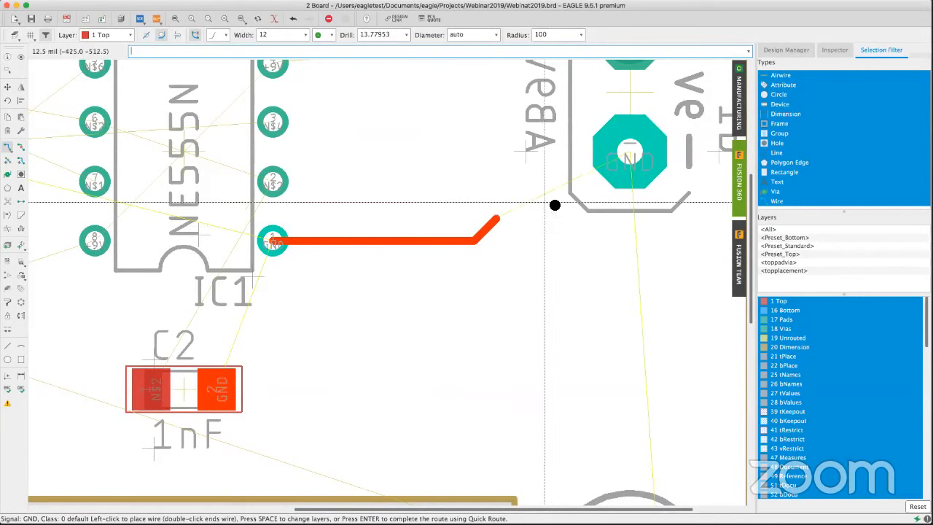
click(619, 155)
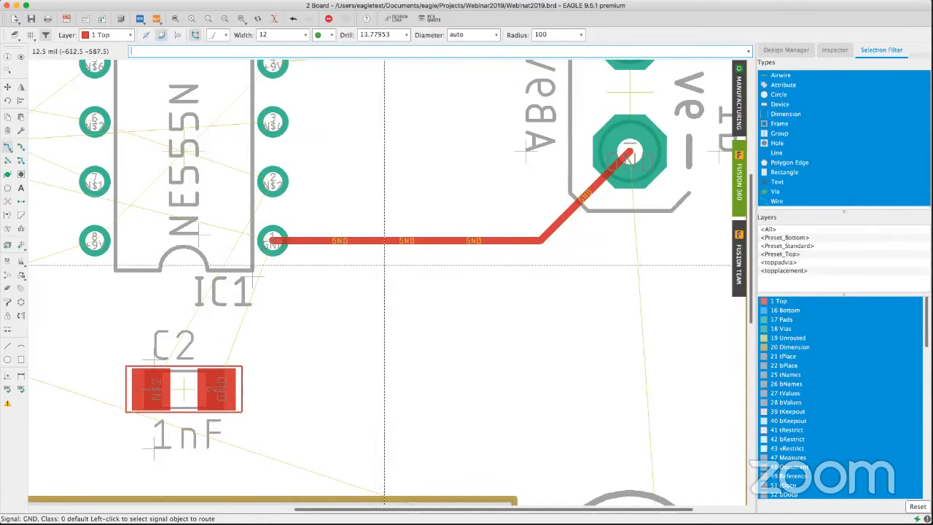
- Route the GND airwire on the Top layer from IC1 pin 1 down to C2's GND pad with width 12
click(270, 241)
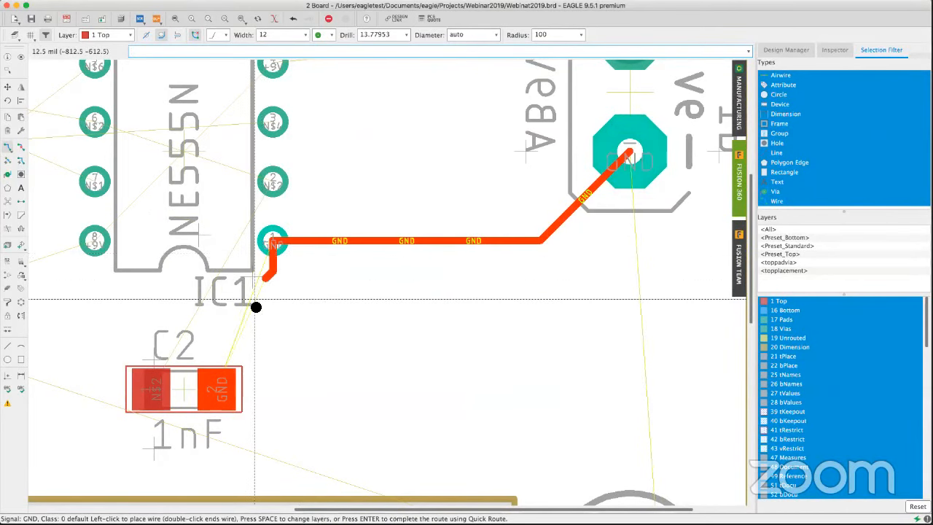
click(221, 388)
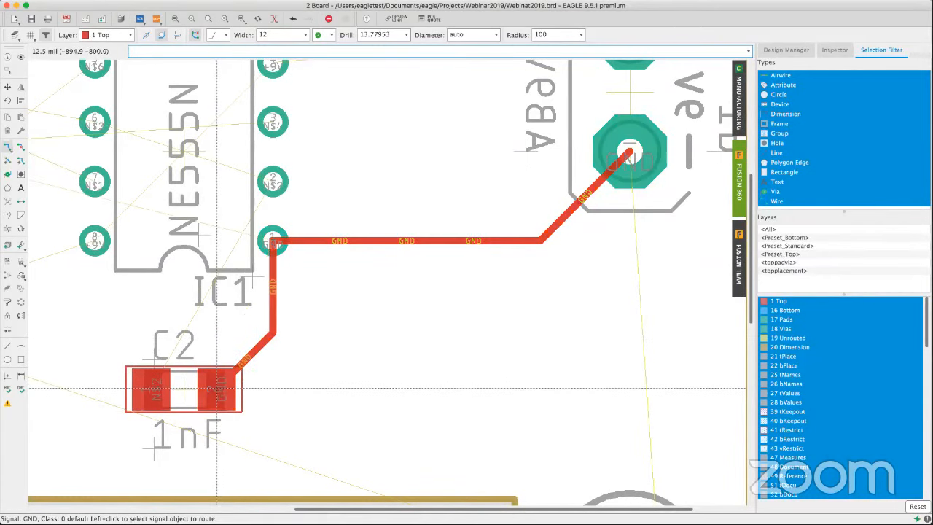
scroll(331, 296, up, 5)
scroll(332, 296, right, 2)
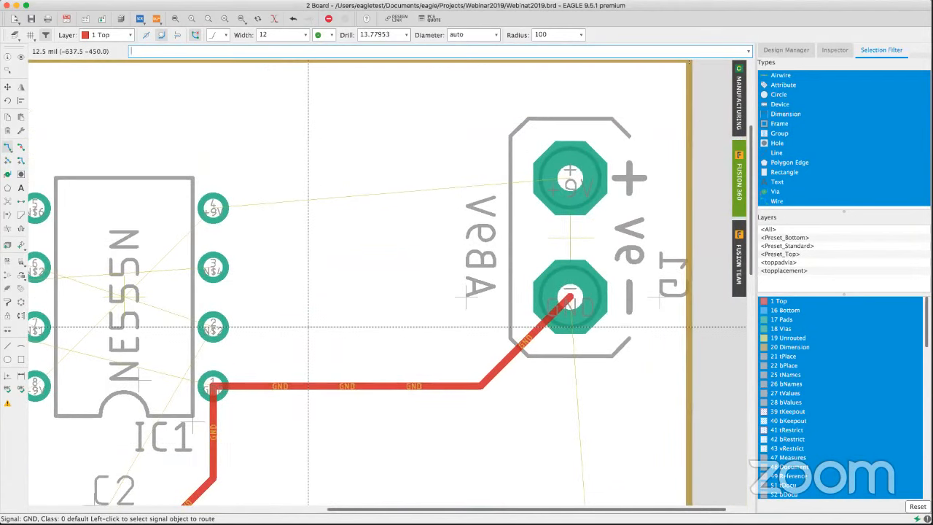
scroll(308, 326, left, 1)
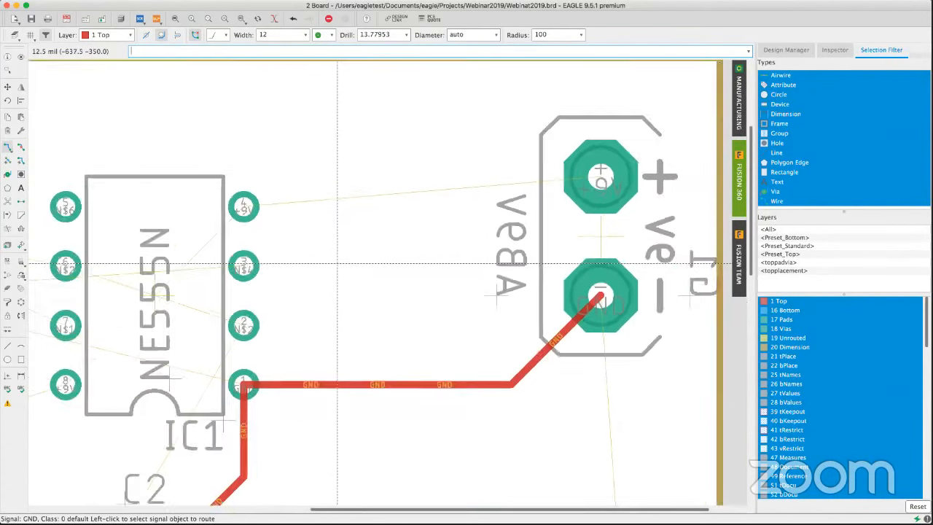
scroll(343, 264, down, 1)
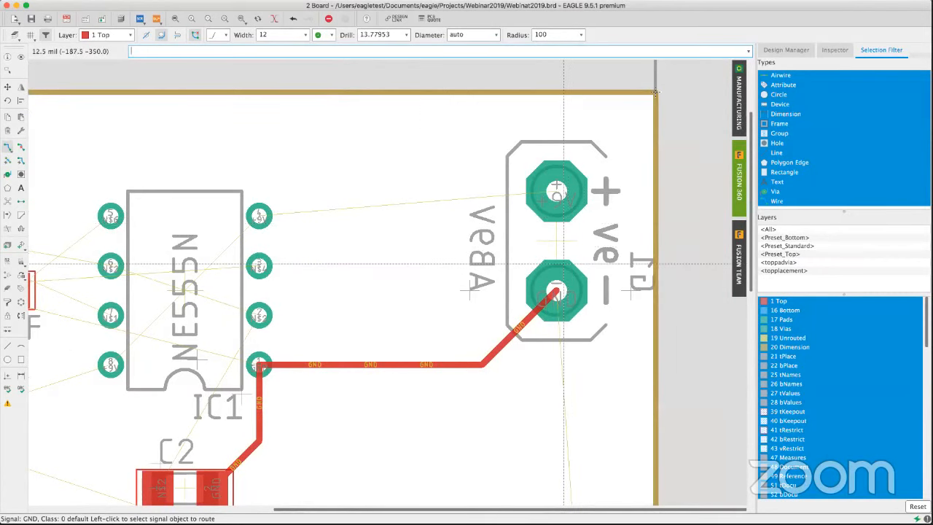
click(556, 192)
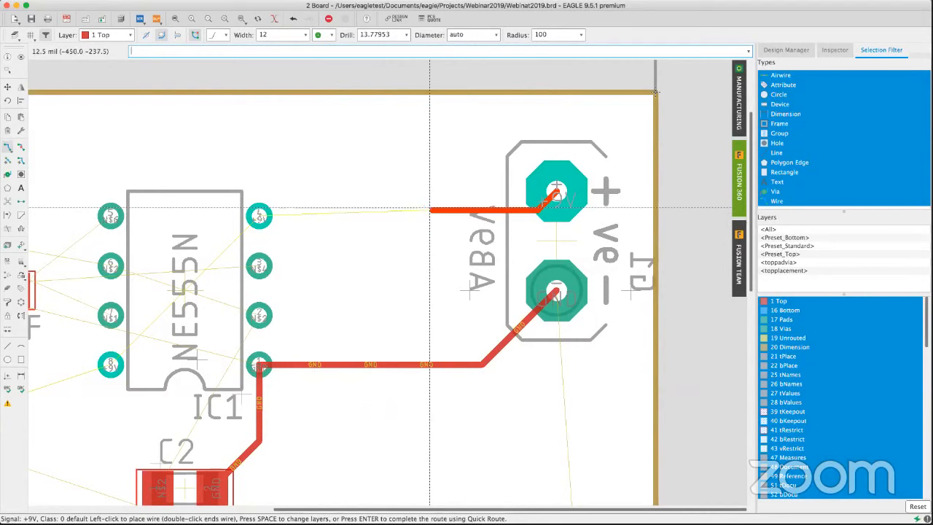
key(Escape)
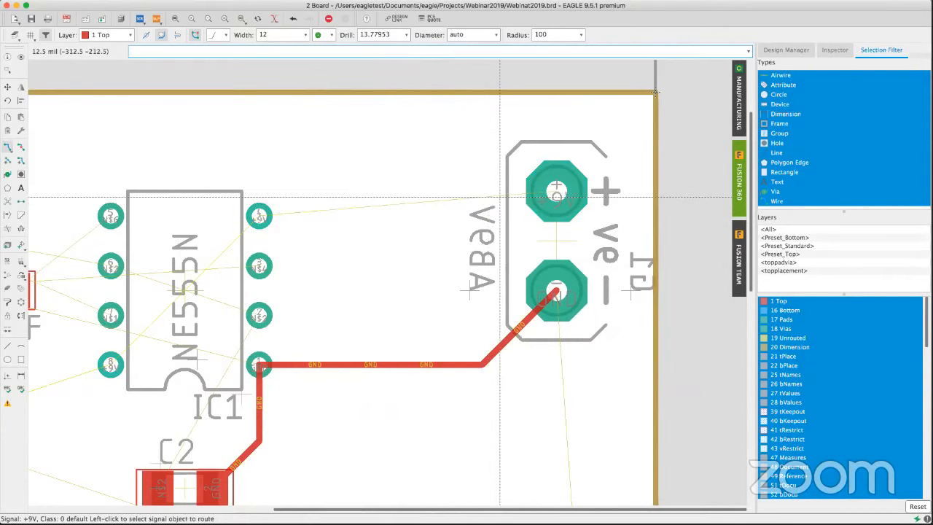
key(Escape)
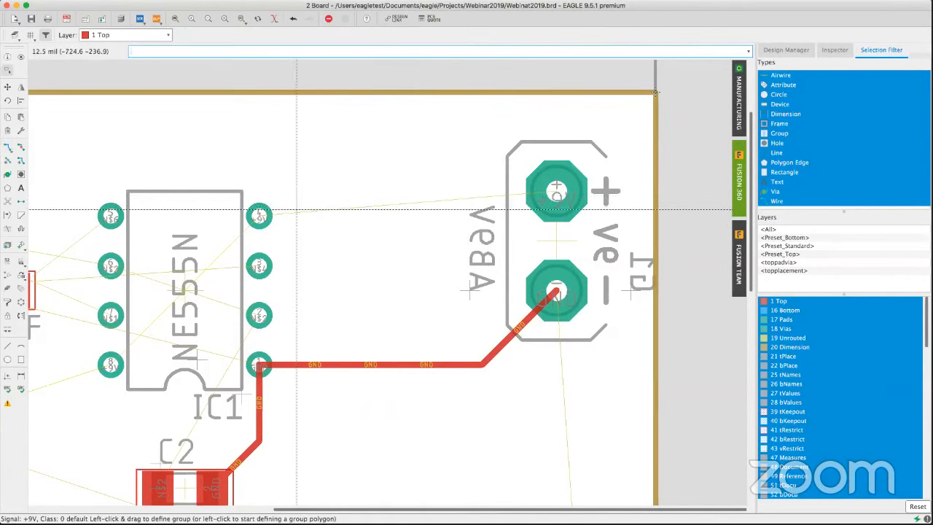
- Quick-route the +9V airwire on the Top layer between IC1 pin 4 and the battery connector's positive pad
scroll(508, 202, left, 2)
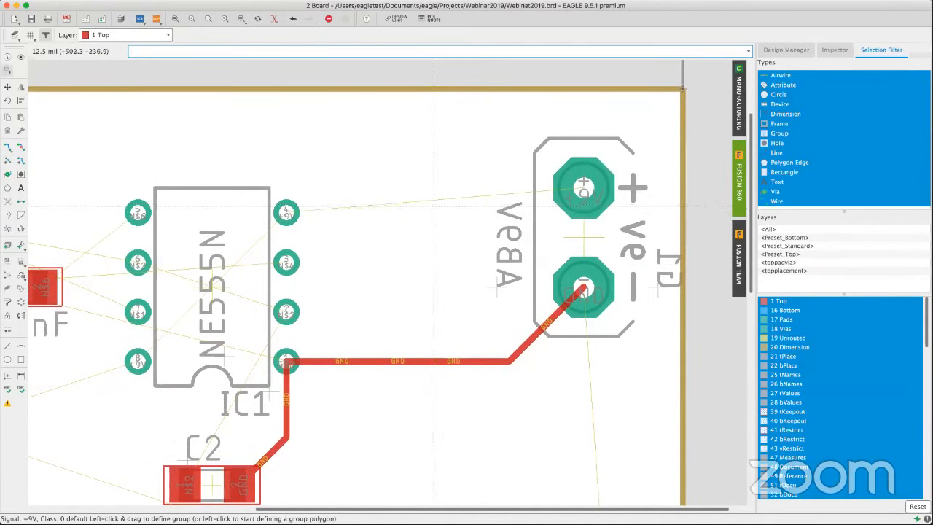
click(10, 148)
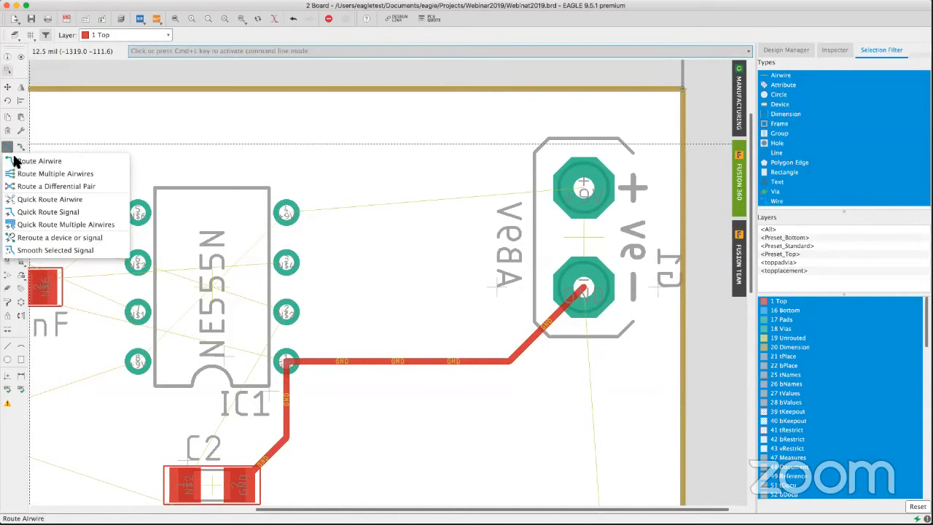
click(58, 201)
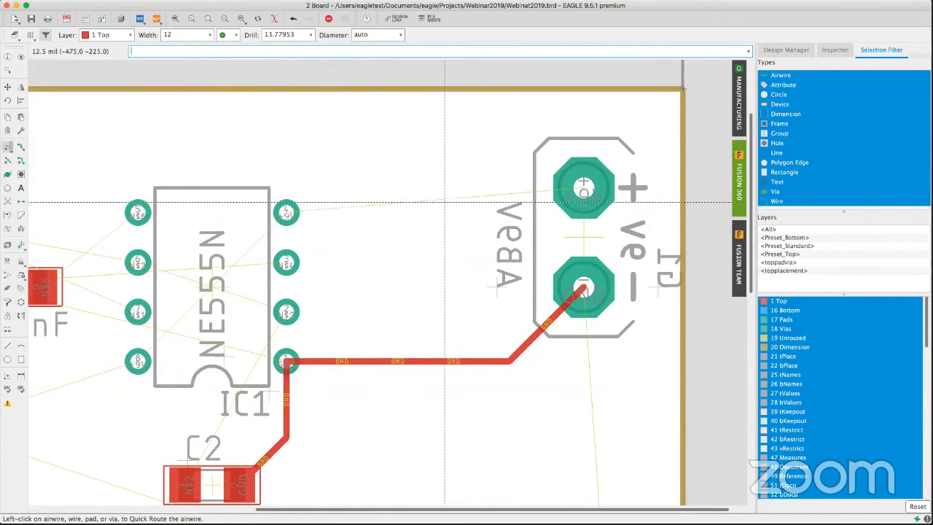
click(449, 199)
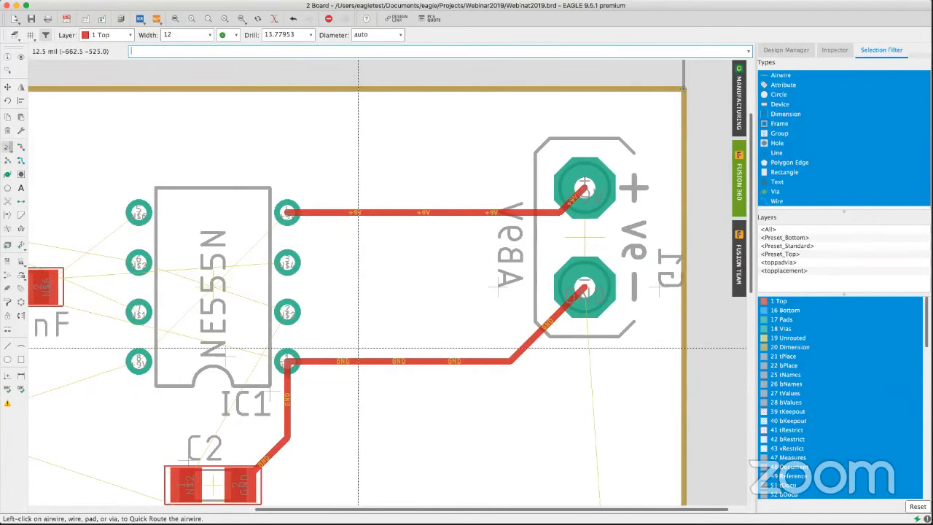
- Quick-route the GND airwire on the Top layer from the connector's negative pad down to LED2
scroll(349, 233, down, 5)
scroll(357, 240, up, 2)
scroll(357, 240, right, 2)
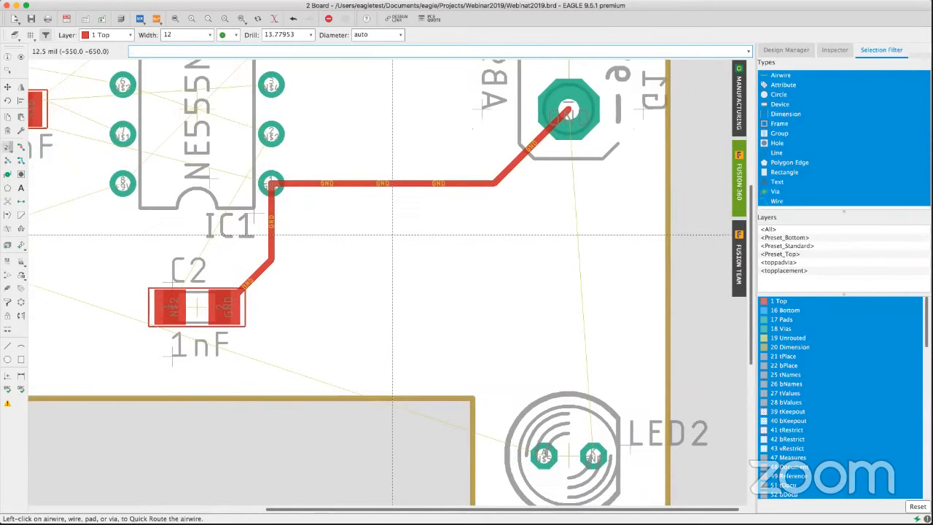
scroll(363, 263, up, 2)
scroll(363, 263, right, 2)
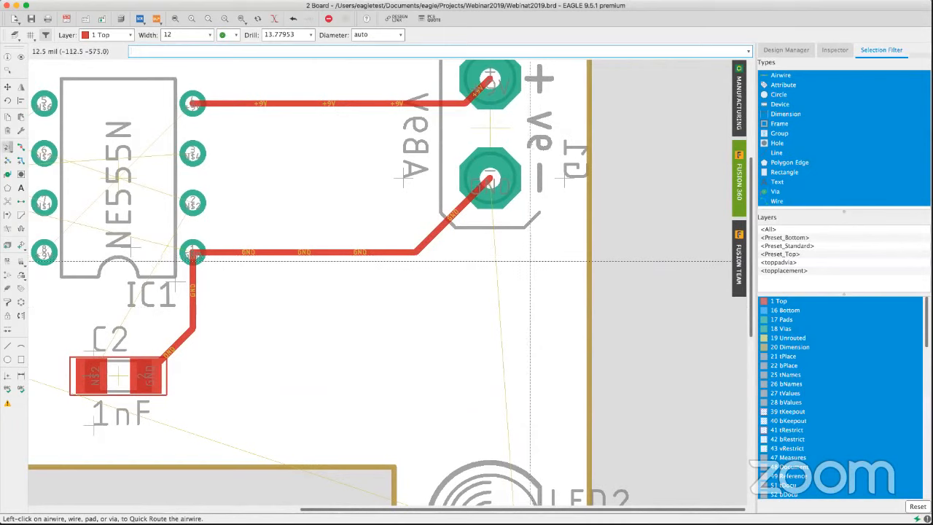
scroll(522, 217, down, 2)
scroll(522, 218, down, 1)
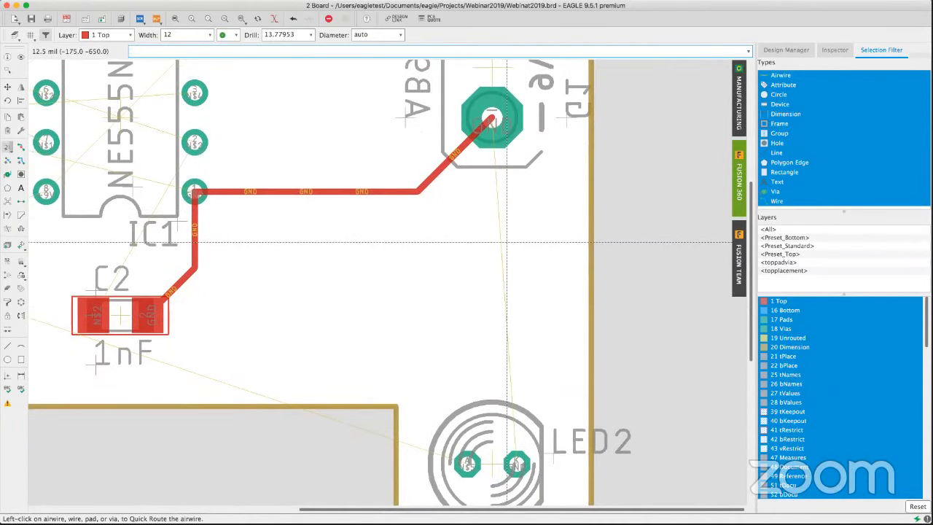
click(501, 245)
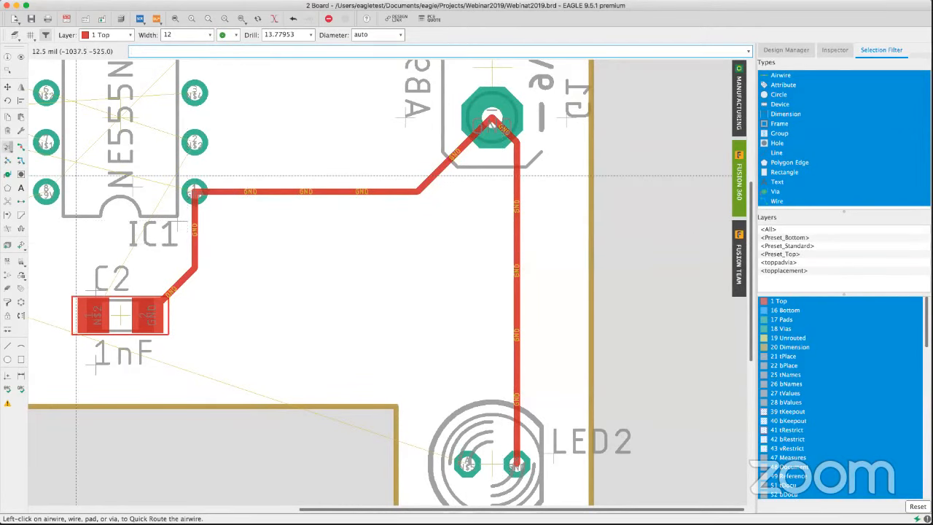
- Try manually routing the N$5 airwire from LED2 across the GND trace on the Top layer, with obstacles ignored
mouse_move(11, 148)
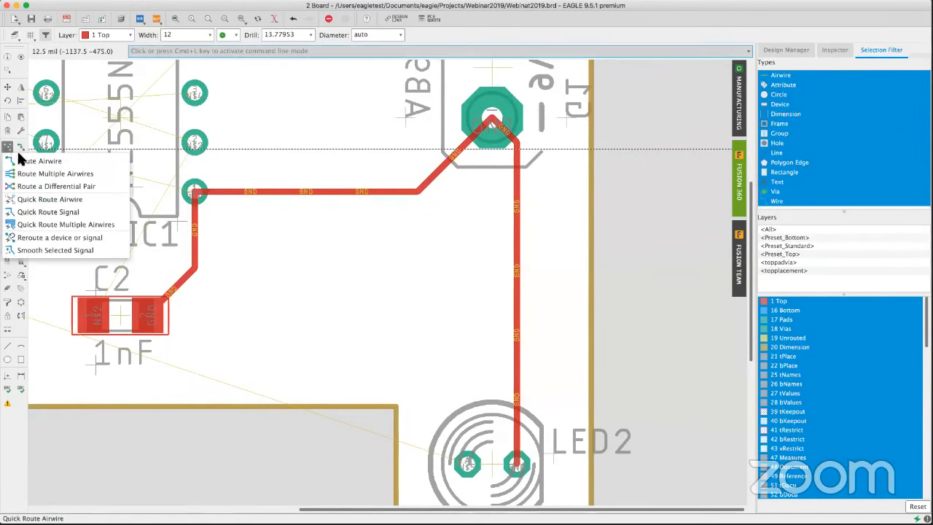
click(36, 161)
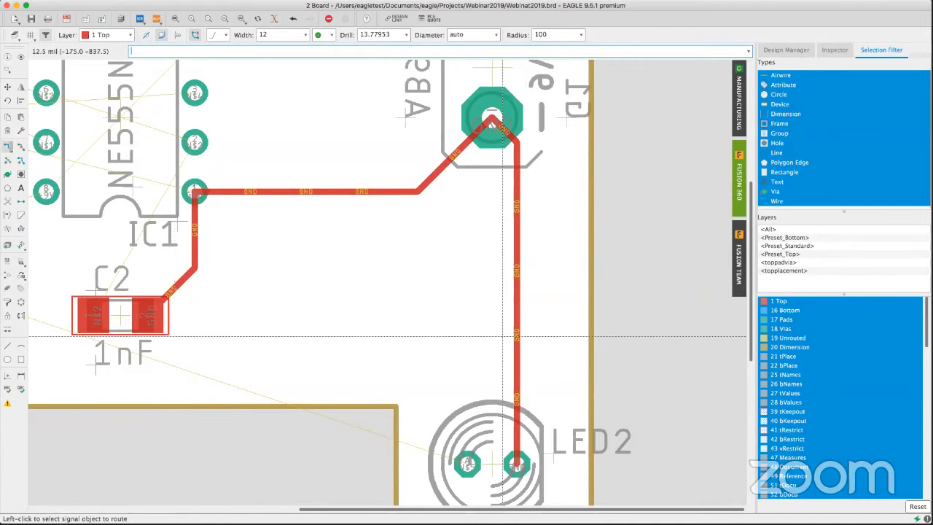
click(146, 32)
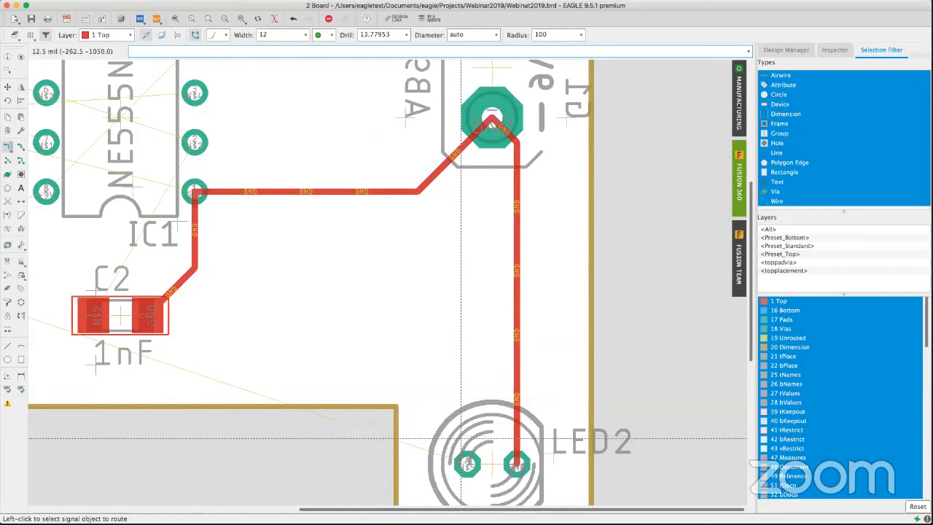
click(467, 465)
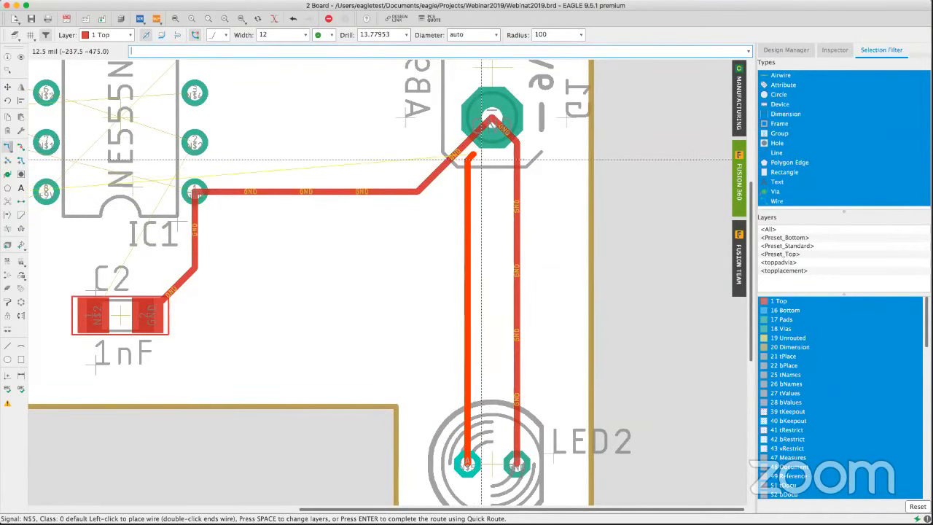
scroll(434, 184, up, 5)
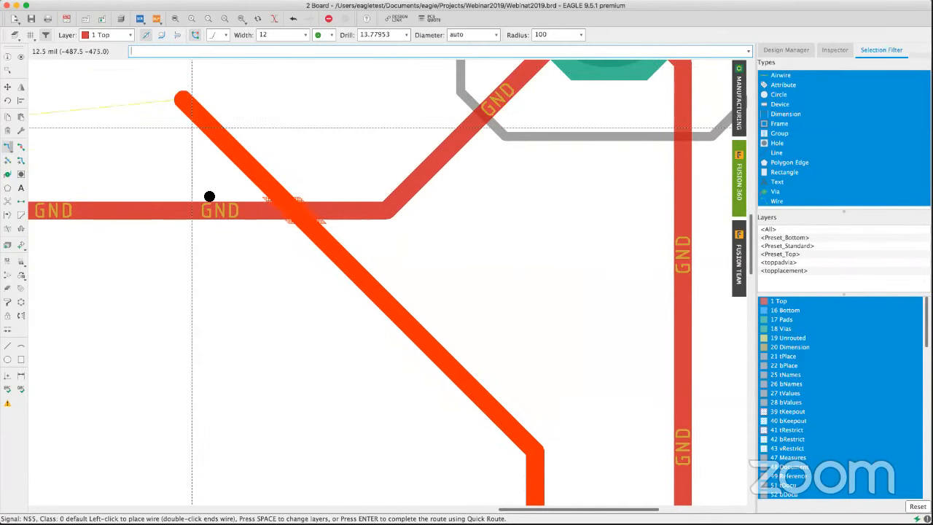
key(Escape)
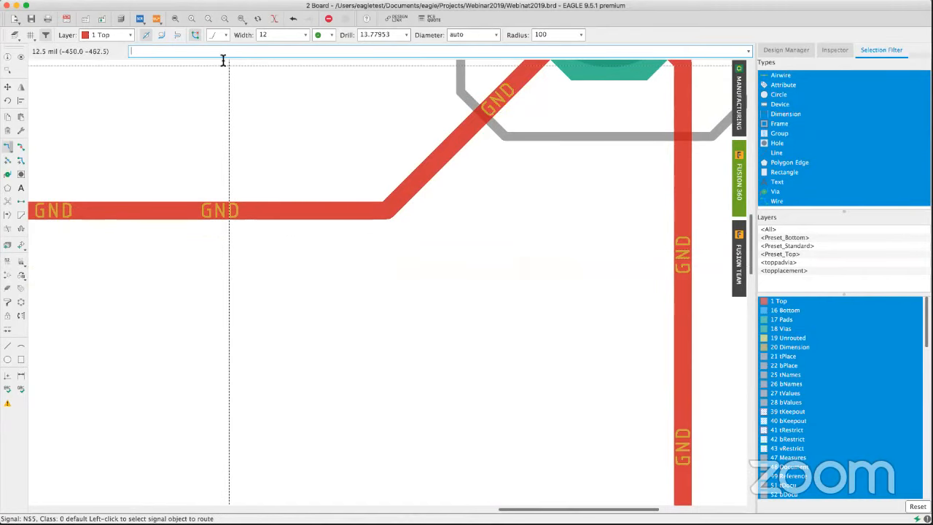
- Switch manual routing out of ignore-obstacles mode and start the N$5 trace at LED2's unrouted pad, removing the misplaced corner
click(179, 36)
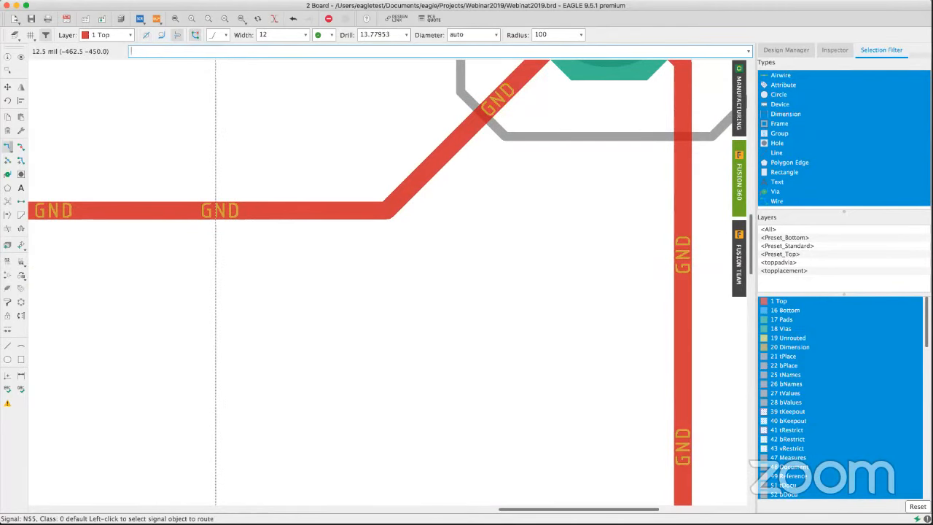
scroll(272, 240, up, 5)
scroll(289, 239, down, 3)
scroll(289, 239, down, 5)
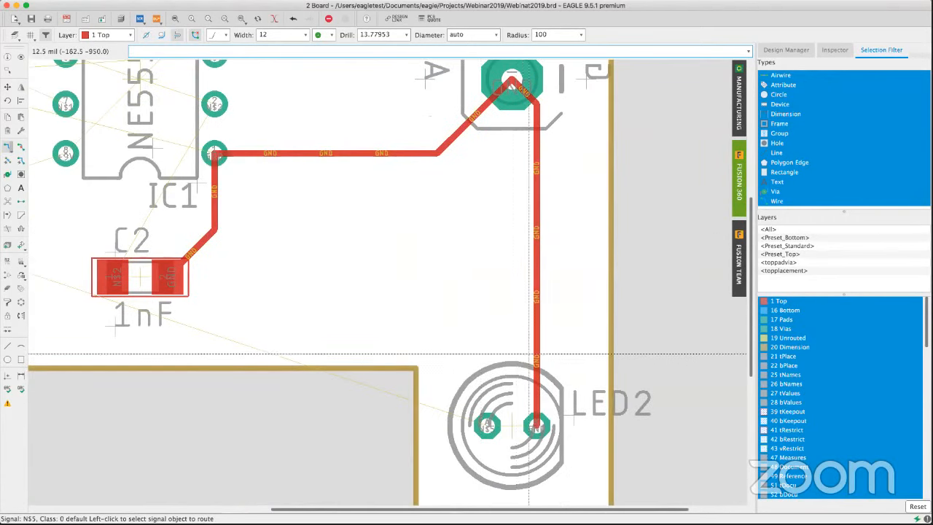
click(483, 421)
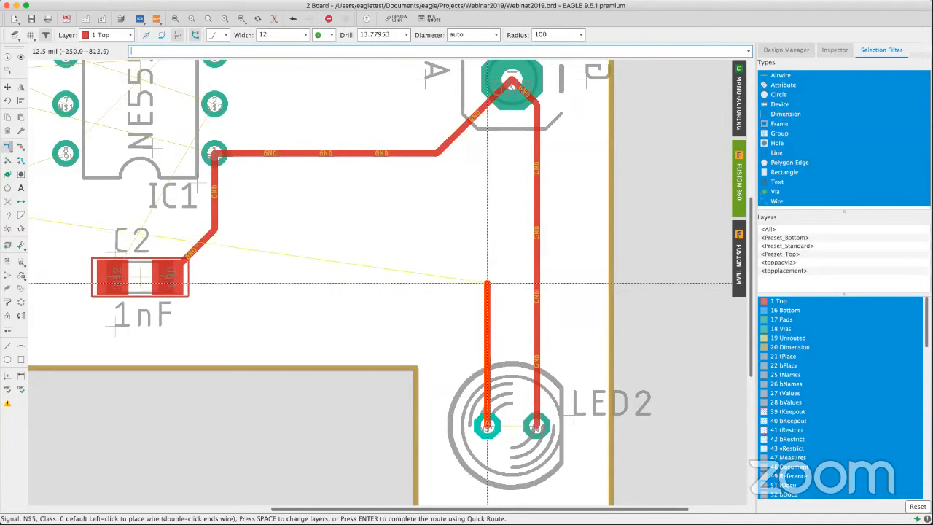
click(455, 282)
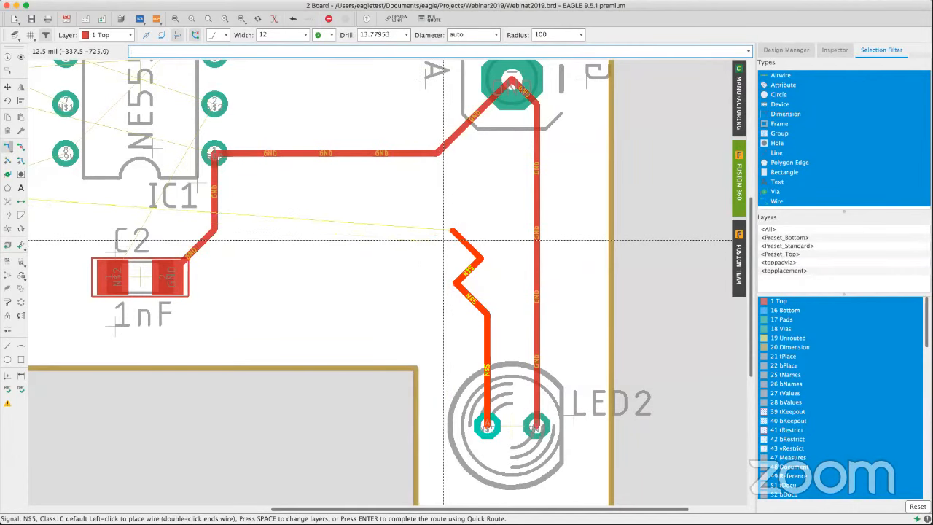
key(BackSpace)
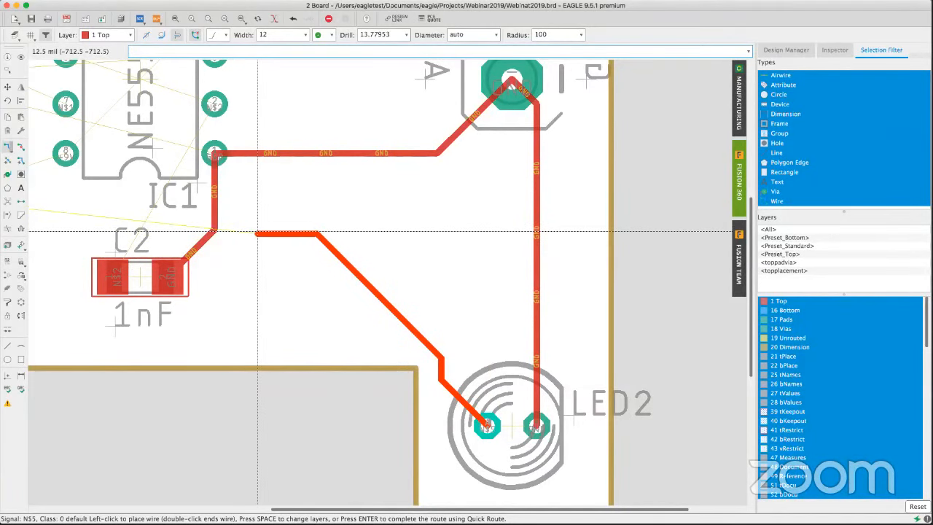
- Route the N$5 trace on Top toward C2 and place a via just short of the GND trace, switching to Bottom
middle_drag(257, 231, 407, 266)
scroll(374, 252, up, 2)
scroll(376, 252, down, 3)
scroll(378, 252, down, 3)
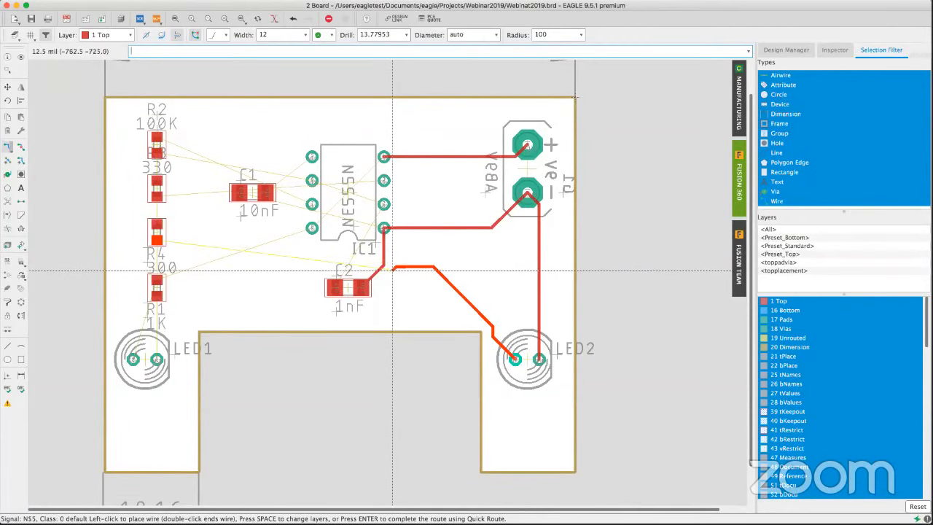
scroll(398, 270, up, 4)
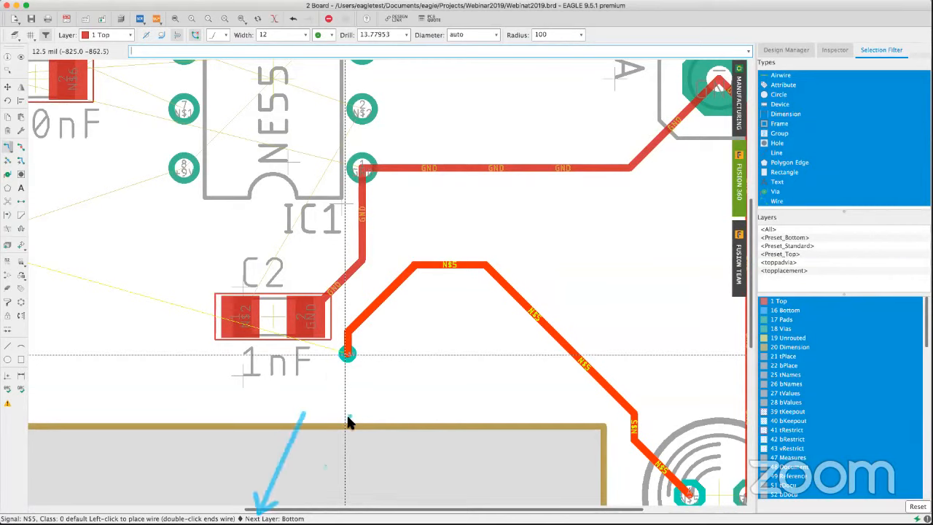
drag(348, 416, 293, 508)
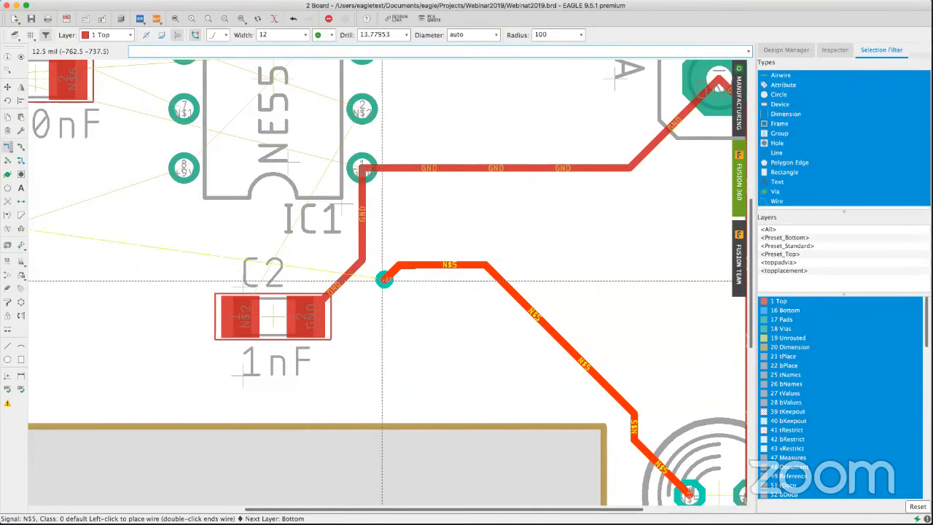
click(382, 279)
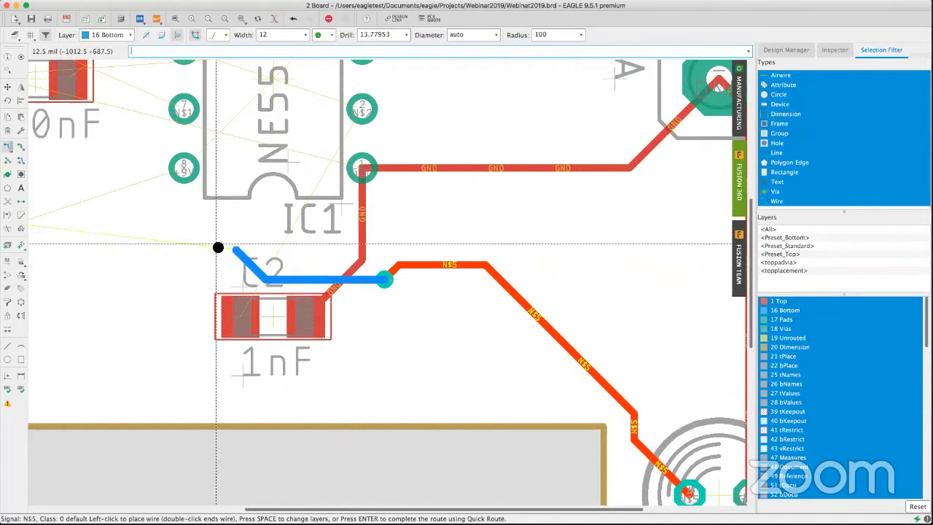
- Run N$5 on the Bottom layer beneath the GND trace past C2, return to Top through a second via, and finish at R4's lower pad
scroll(153, 235, up, 2)
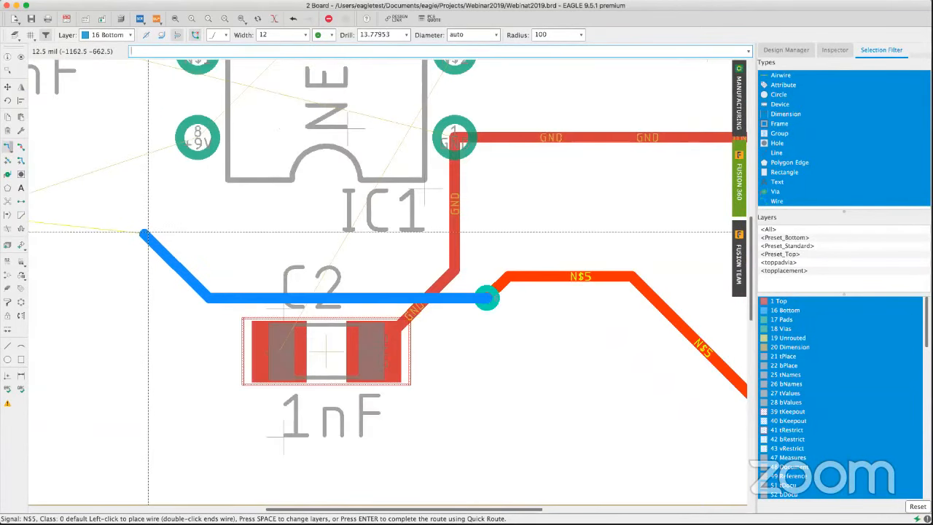
scroll(204, 245, up, 2)
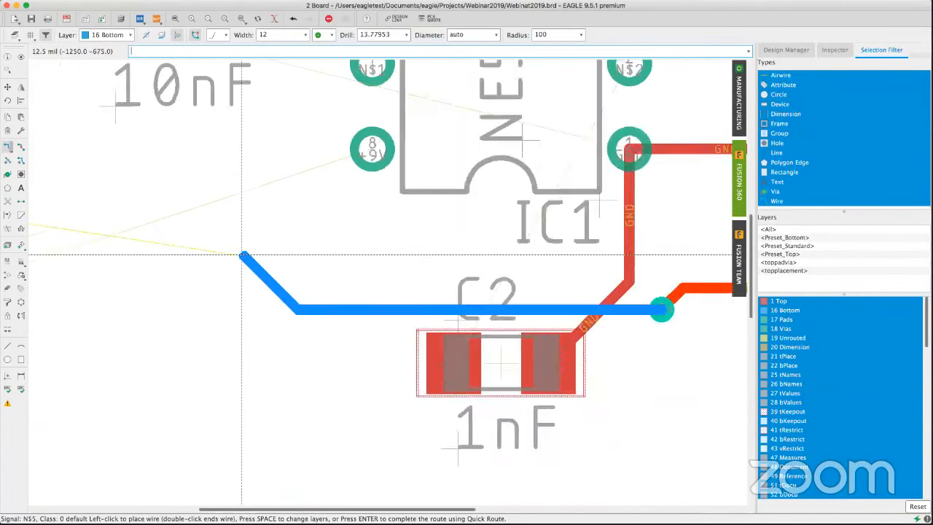
scroll(244, 255, down, 3)
scroll(244, 255, down, 2)
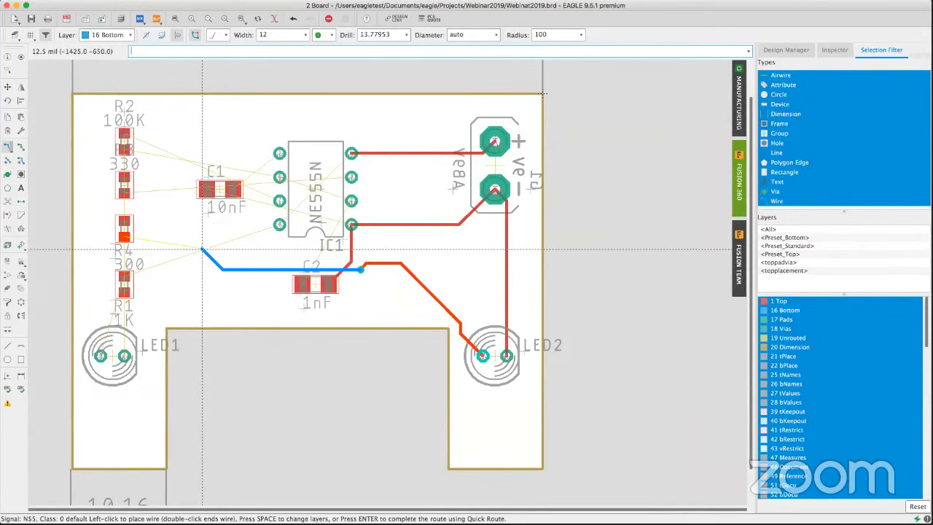
click(202, 249)
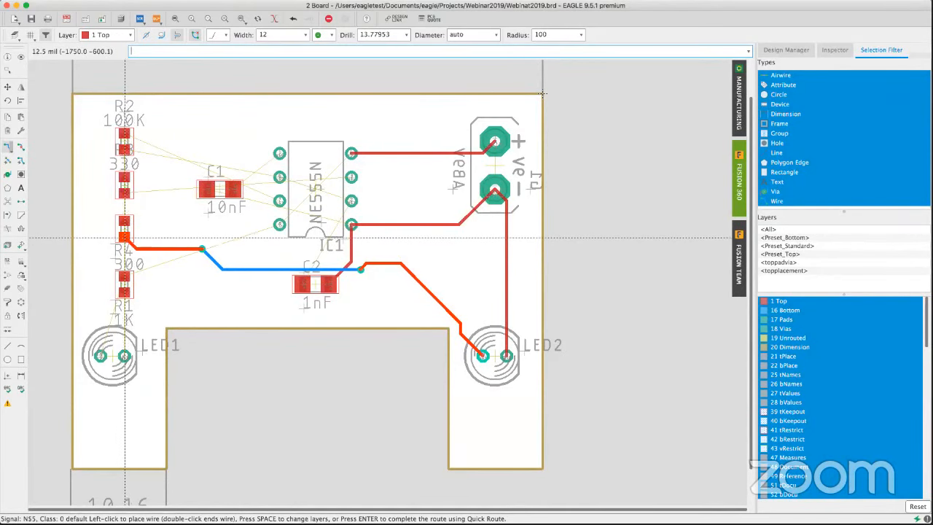
click(124, 235)
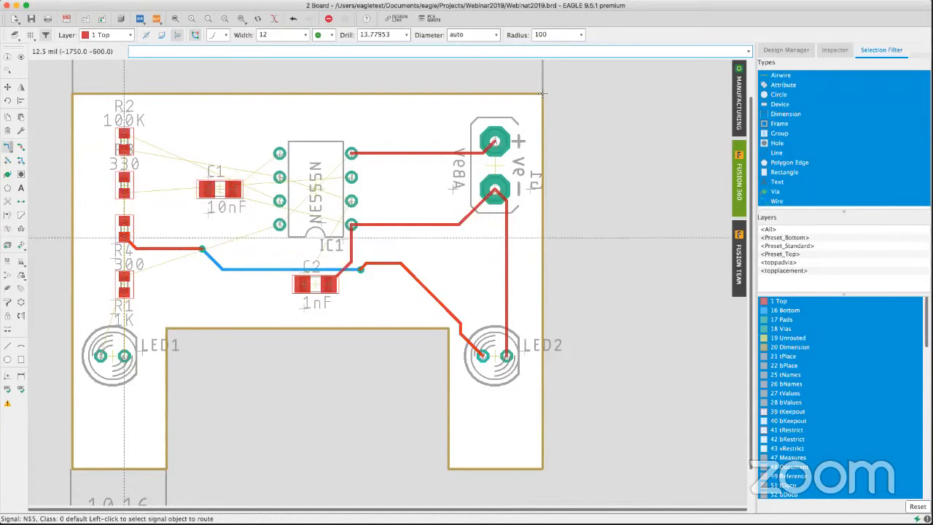
scroll(303, 235, up, 4)
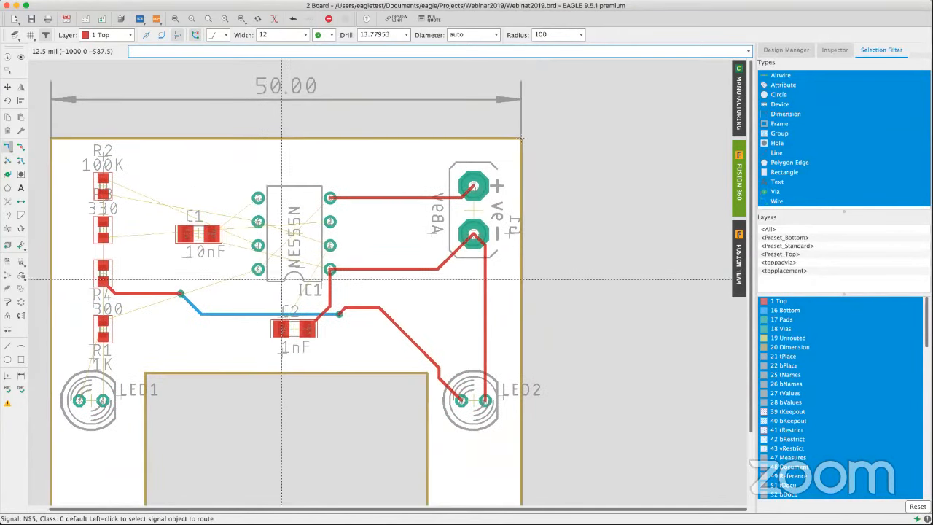
scroll(272, 273, up, 5)
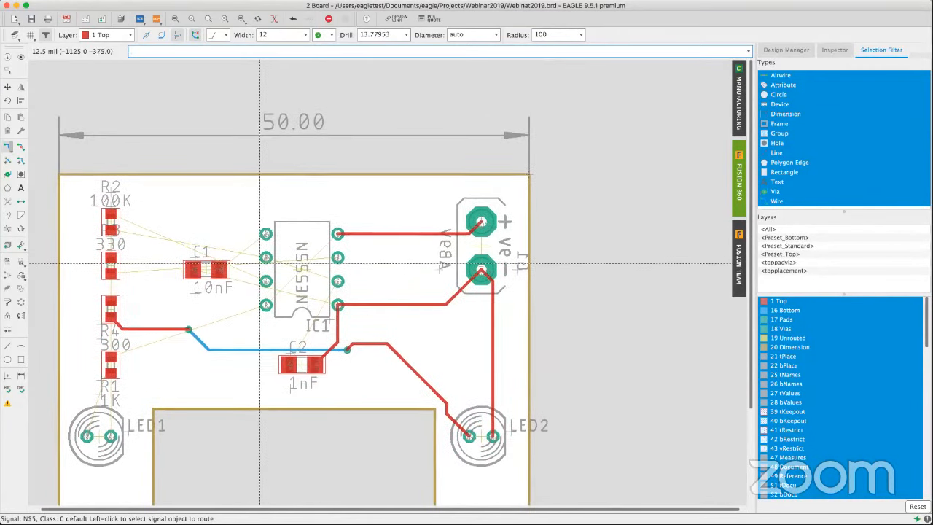
scroll(262, 260, up, 3)
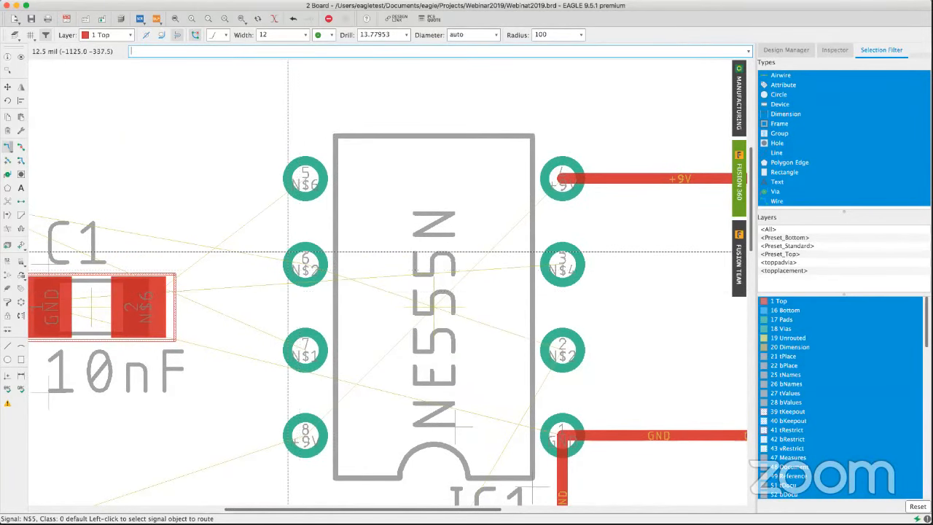
middle_drag(287, 199, 296, 184)
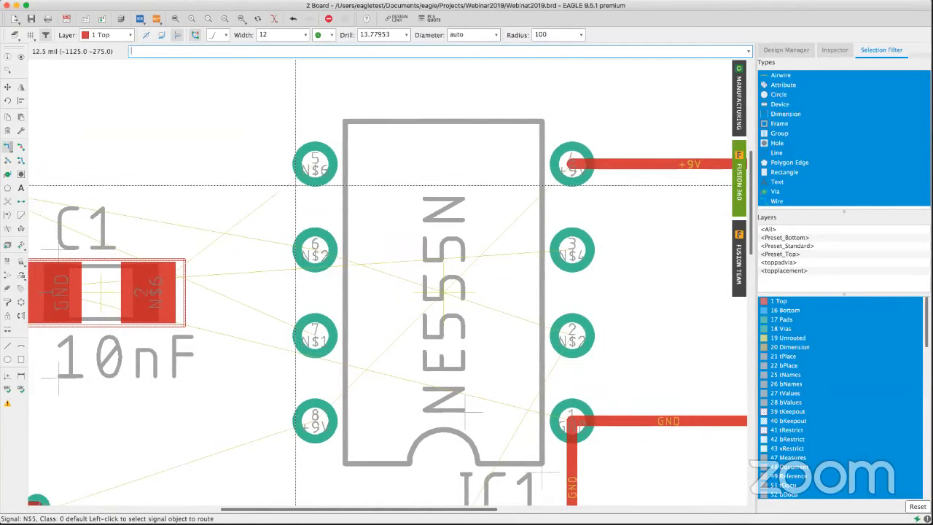
- Try routing the N$6 and N$2 airwires together on Top from IC1 pads 5 and 6 with Route Multiple Airwires
click(9, 151)
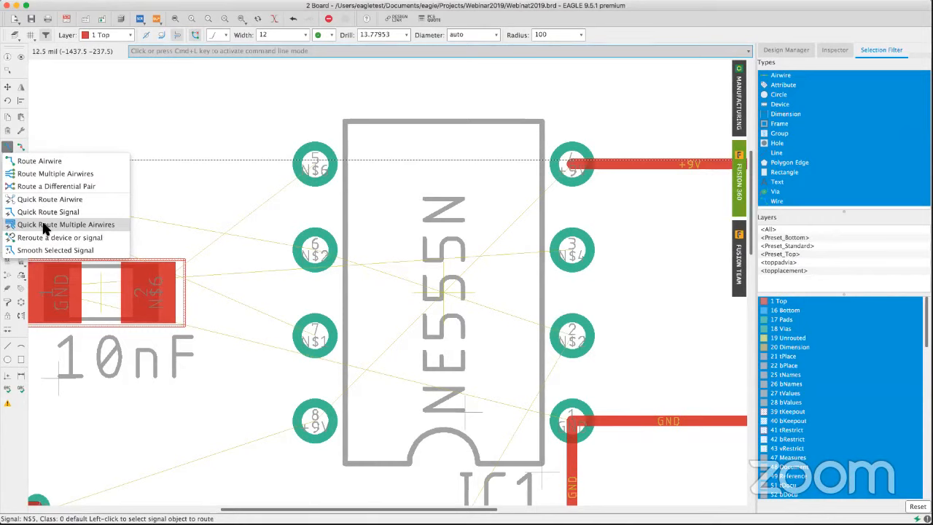
click(44, 173)
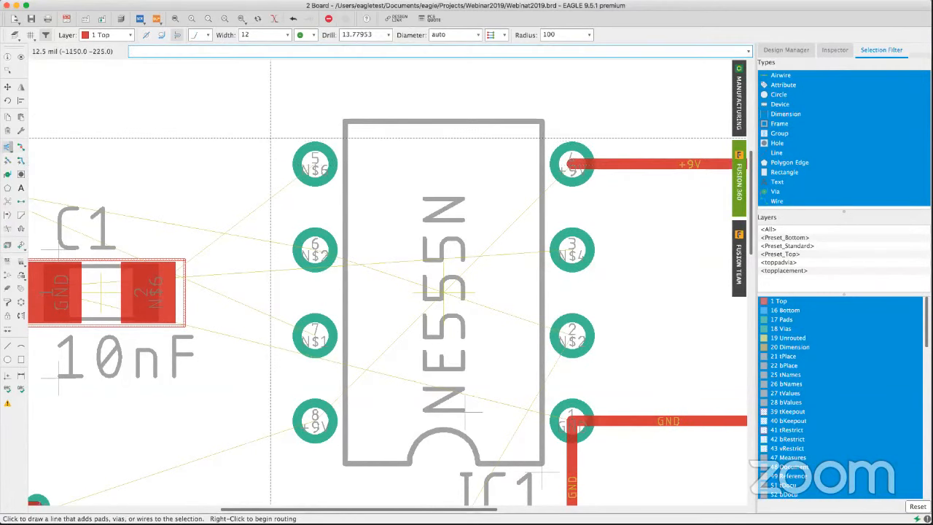
click(314, 128)
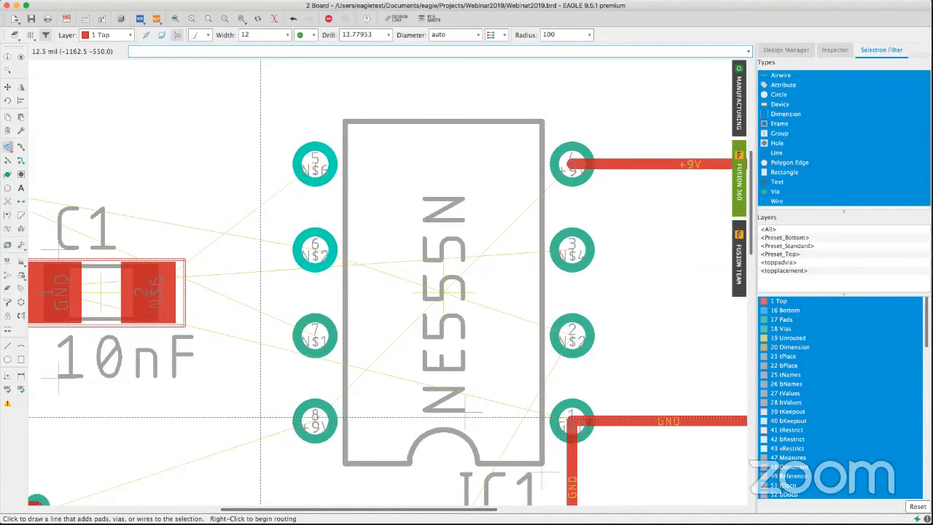
mouse_move(261, 393)
mouse_down()
mouse_move(252, 499)
mouse_move(237, 514)
mouse_up()
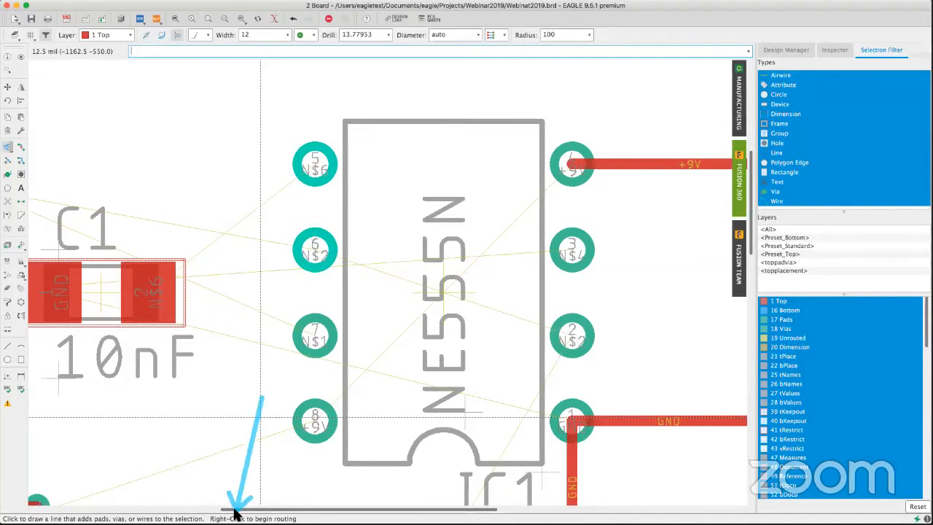
drag(288, 412, 270, 513)
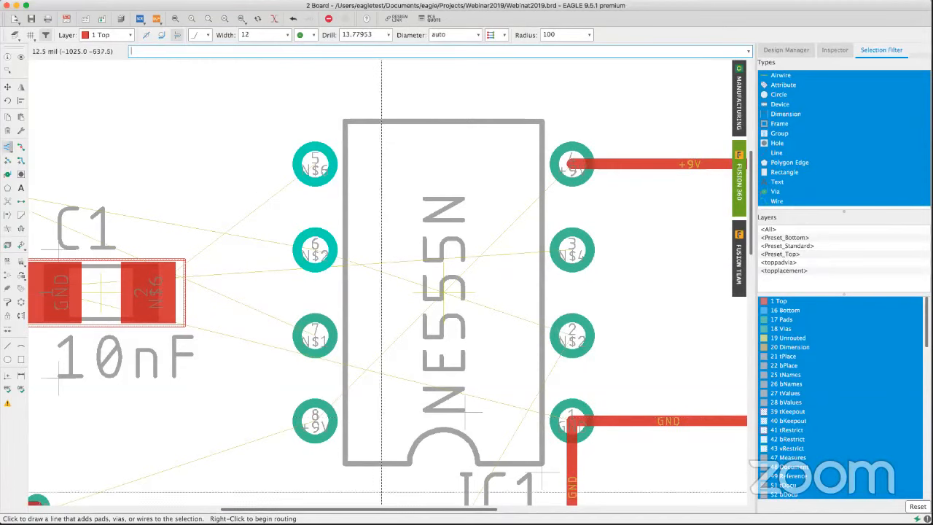
right_click(274, 190)
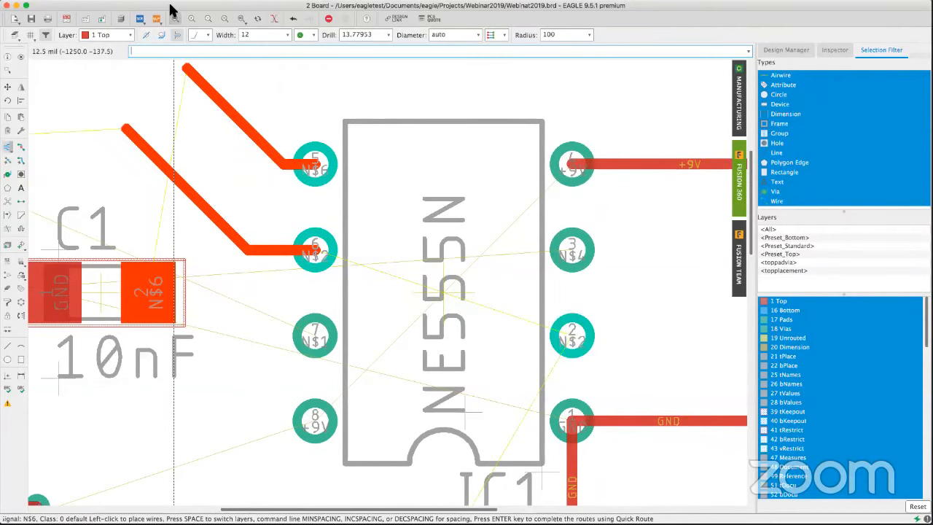
- Run the assign command to look up the keyboard shortcuts for minimum, increased and decreased trace spacing, and close the list
mouse_move(153, 6)
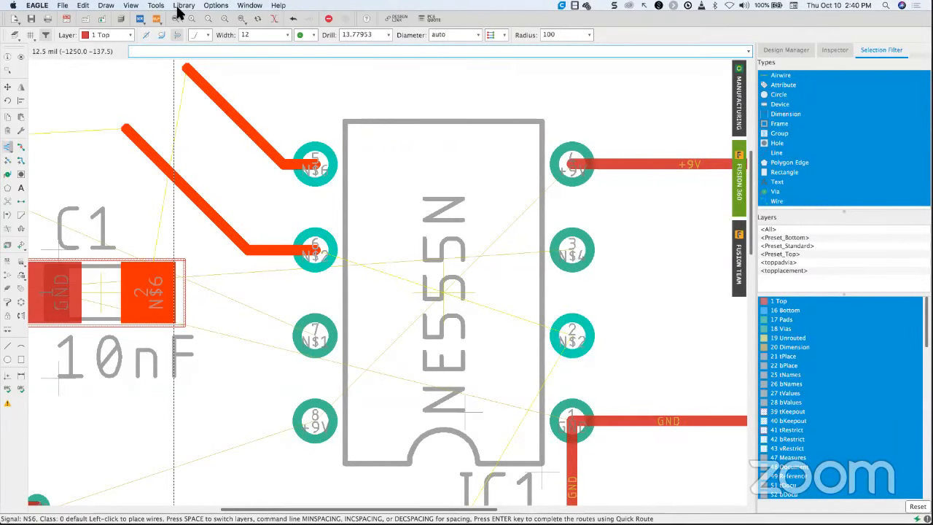
click(156, 6)
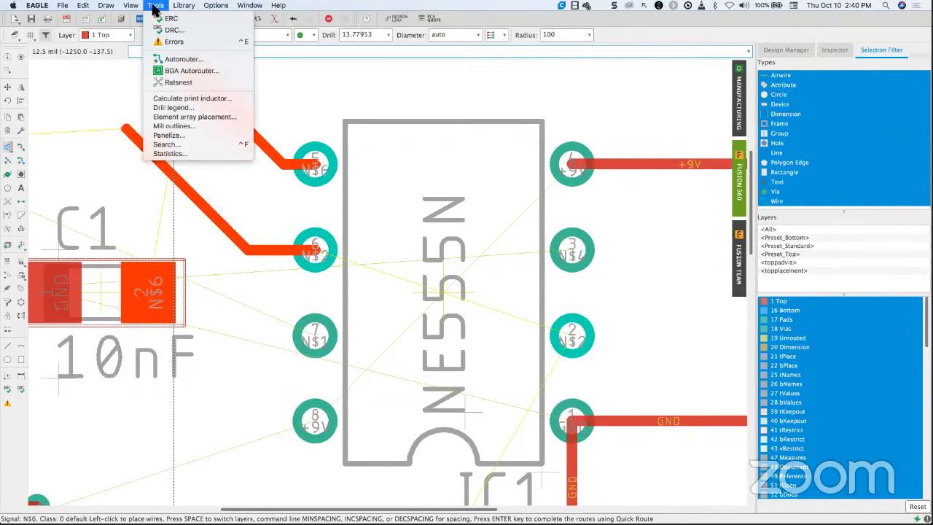
mouse_move(149, 7)
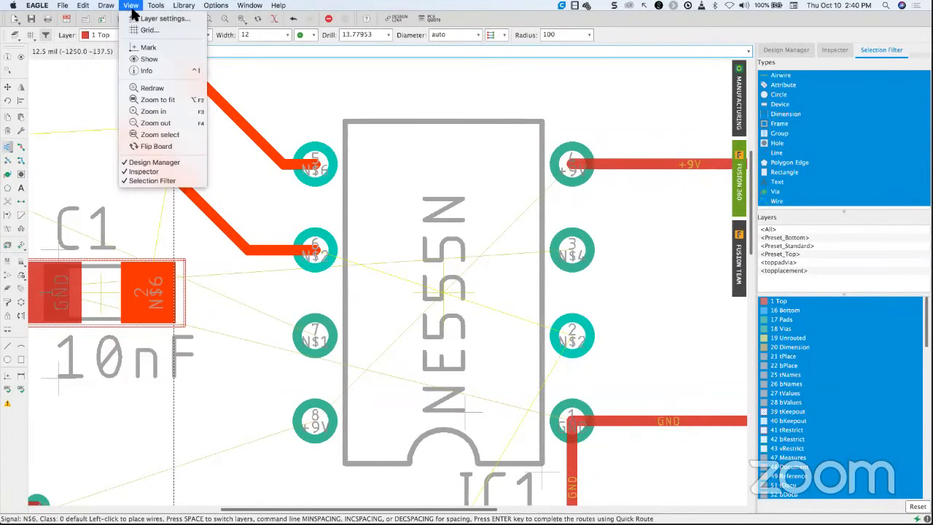
click(217, 49)
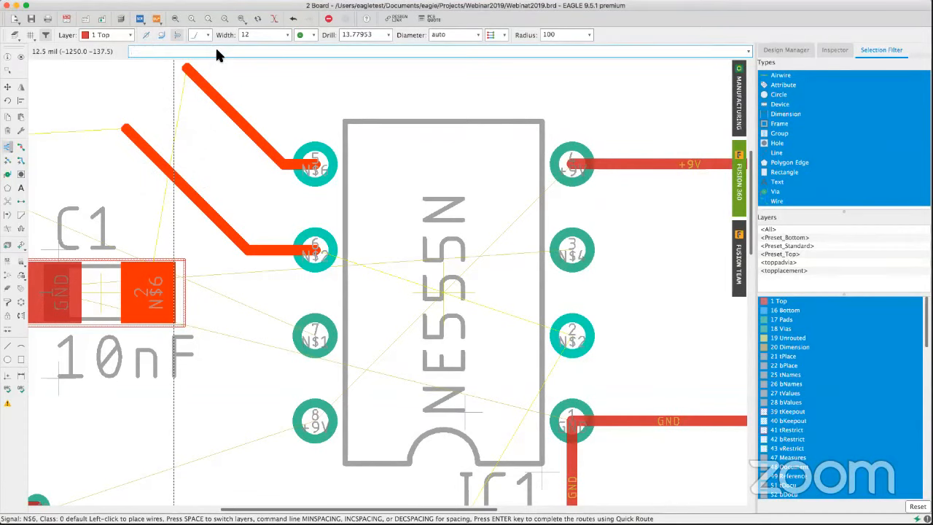
text(assign)
key(Return)
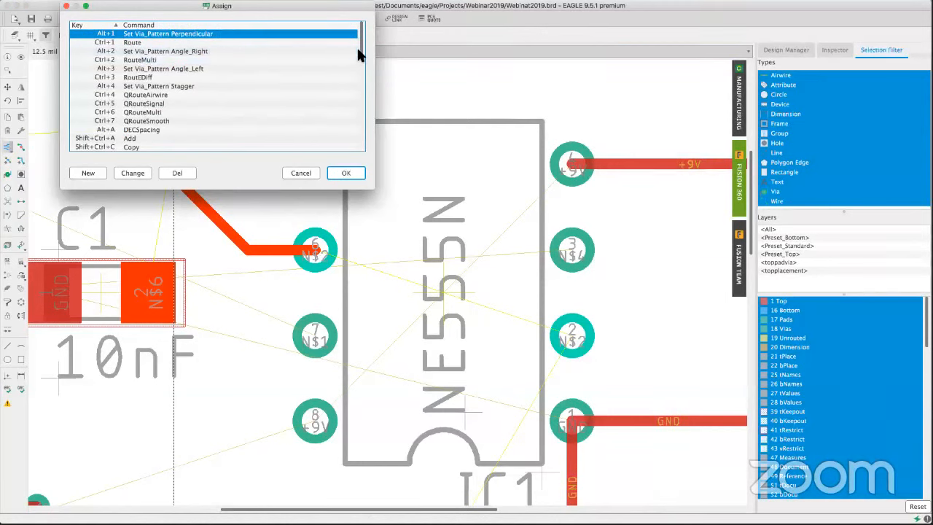
scroll(358, 60, down, 3)
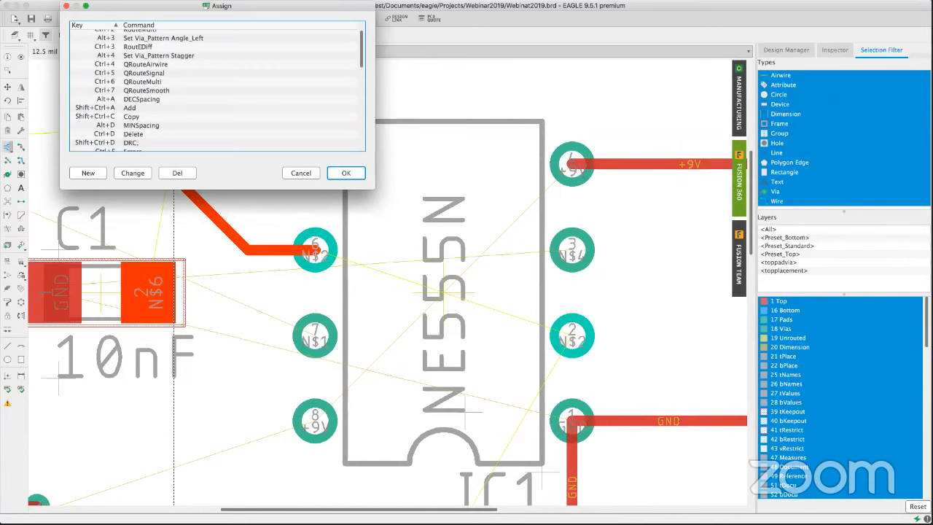
key(Escape)
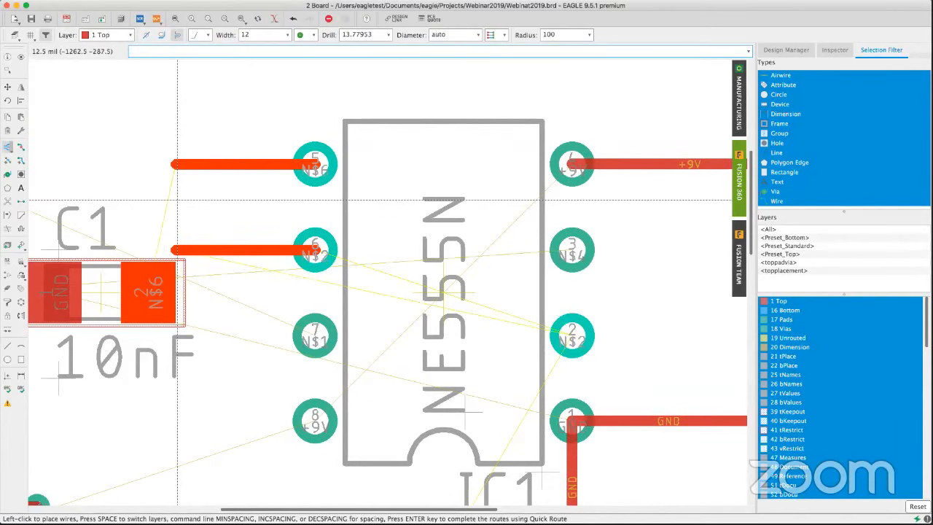
- Try out the spacing between the N$6 and N$2 traces with MINSPACING, INCSPACING and DECSPACING, ending two increments above the minimum
key(alt+m)
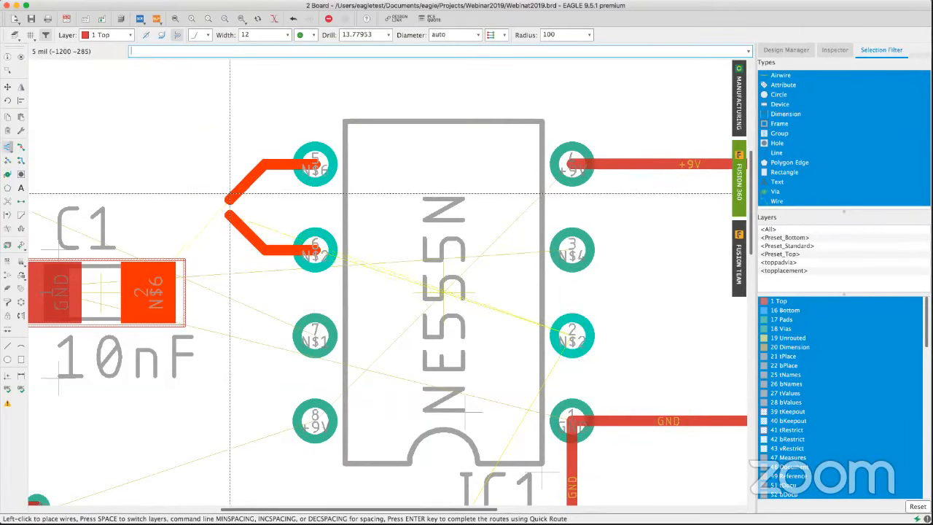
key(alt+i)
key(alt+i)
key(alt+i)
key(alt+i)
key(alt+i)
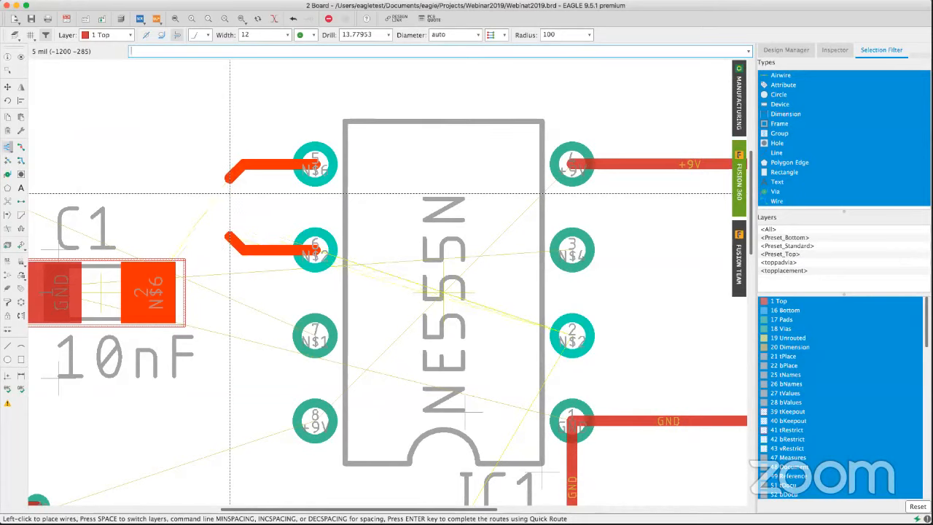
key(alt+m)
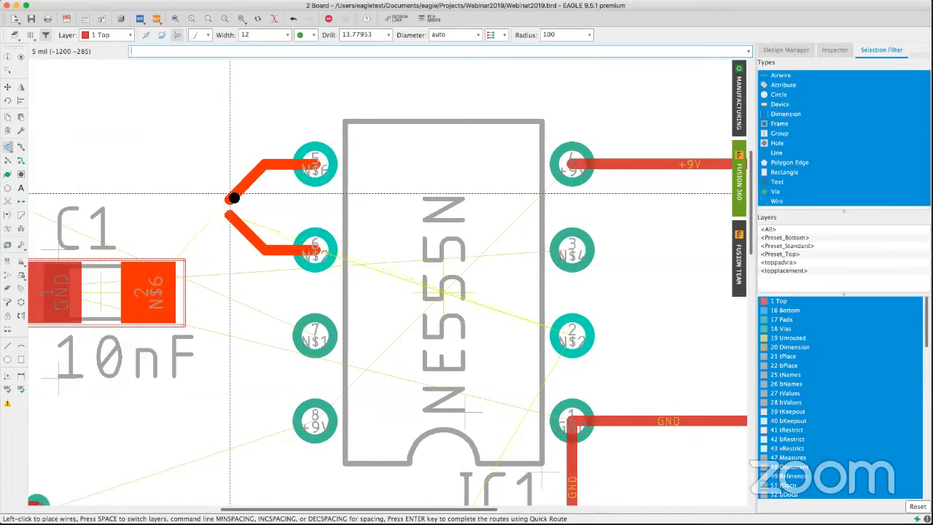
key(alt+i)
key(alt+i)
key(alt+d)
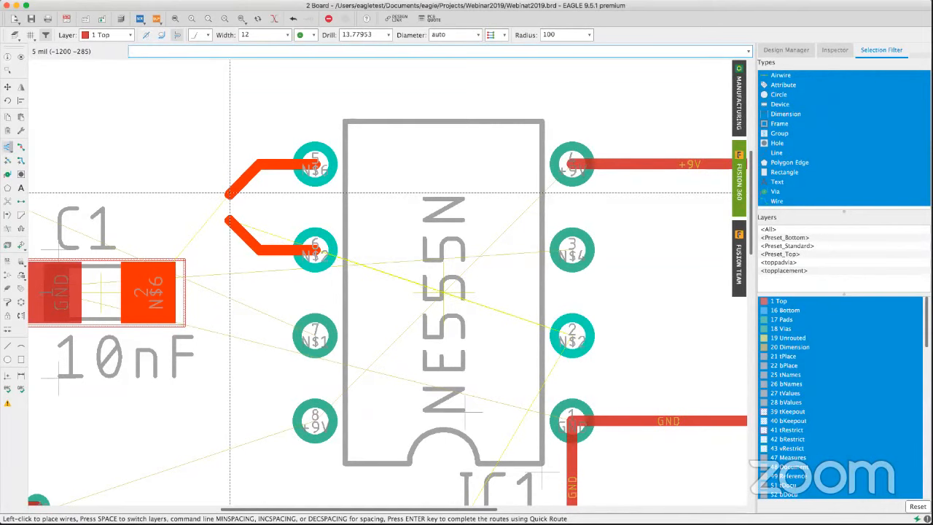
key(alt+d)
key(alt+i)
key(alt+i)
key(alt+i)
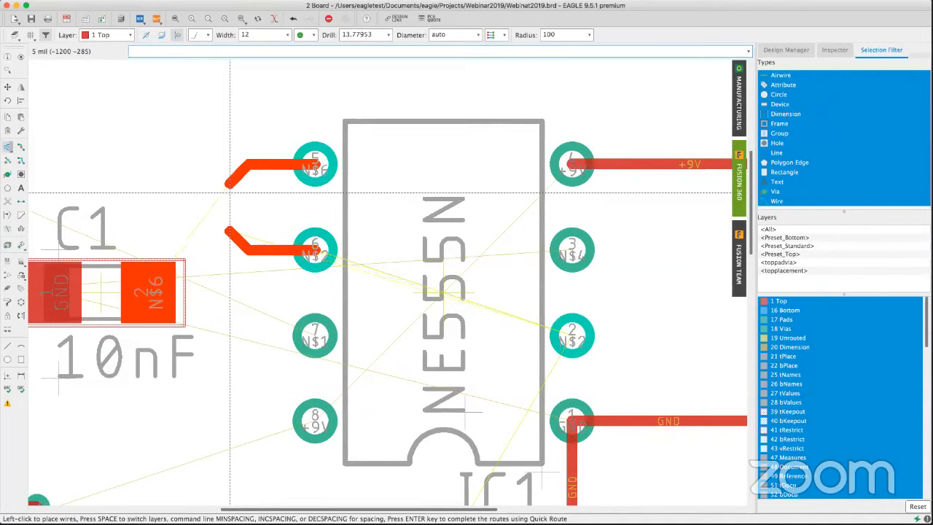
key(alt+m)
key(alt+i)
key(alt+i)
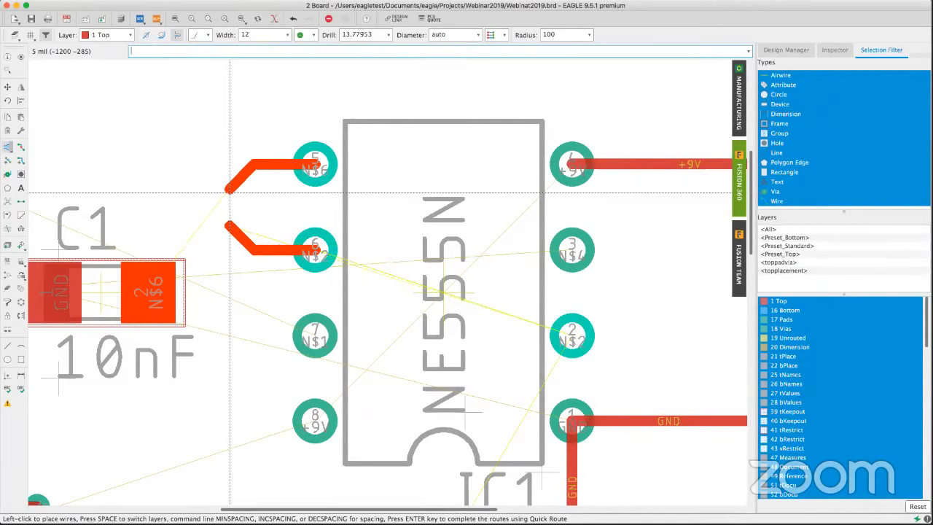
- Place a first corner of the N$6 and N$2 traces between C1 and IC1, and cancel the multi-airwire route
click(229, 193)
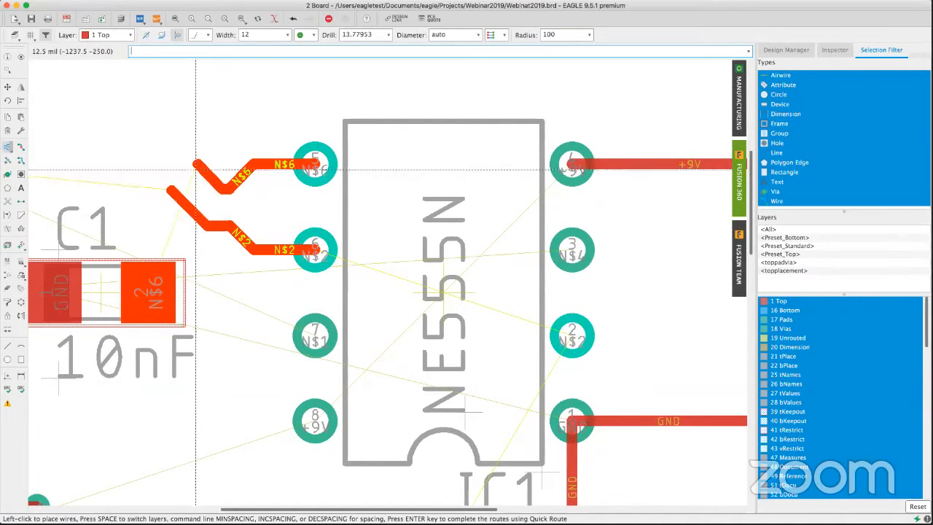
scroll(200, 171, up, 1)
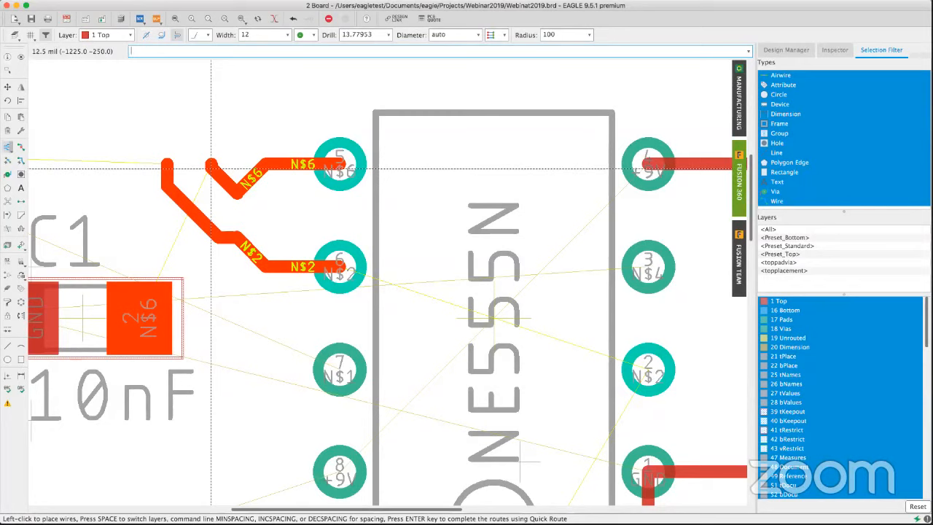
key(Escape)
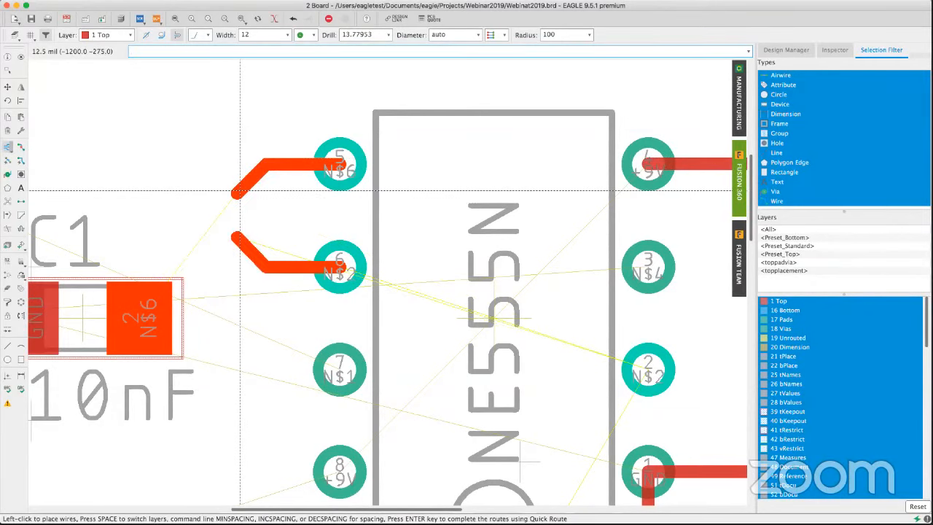
key(Escape)
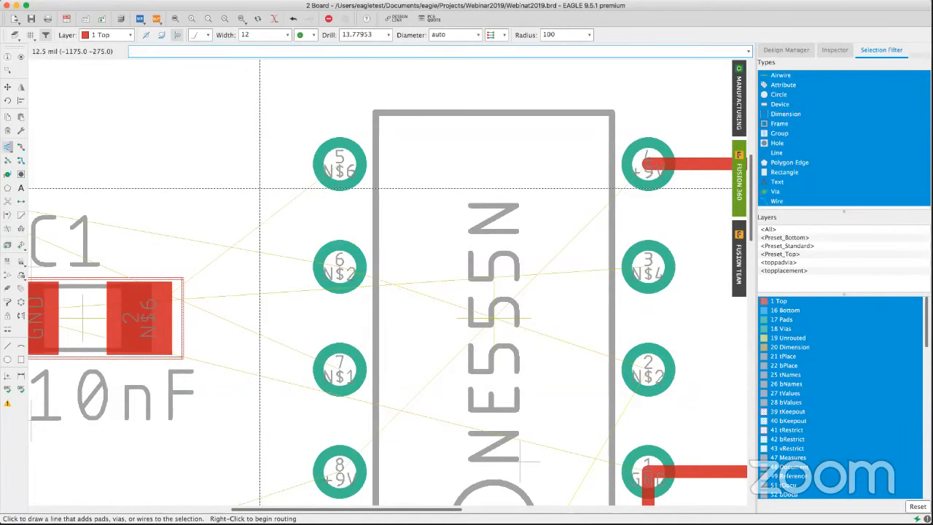
- Rip up the N$5 Top segments between R4 and the via, and remove the rest of N$5 as connected copper
scroll(260, 188, up, 1)
scroll(328, 219, down, 3)
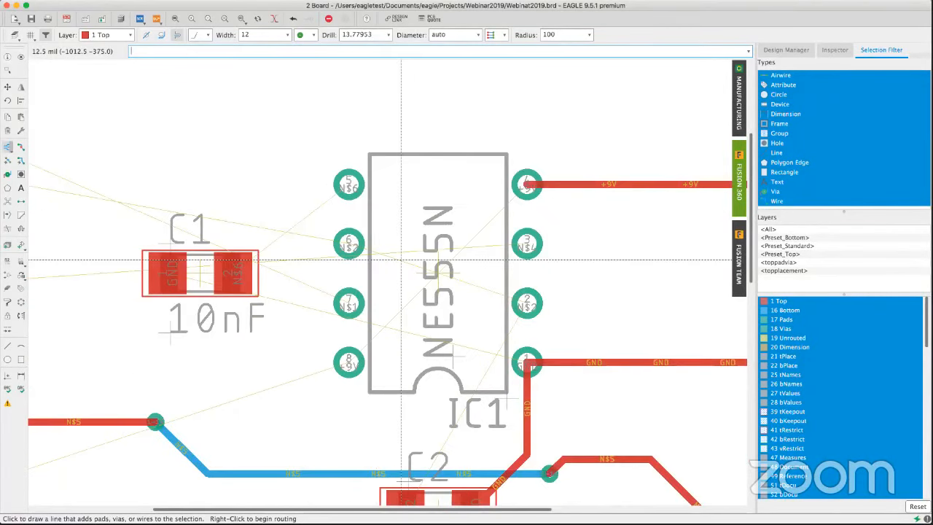
scroll(401, 259, down, 3)
scroll(350, 266, left, 5)
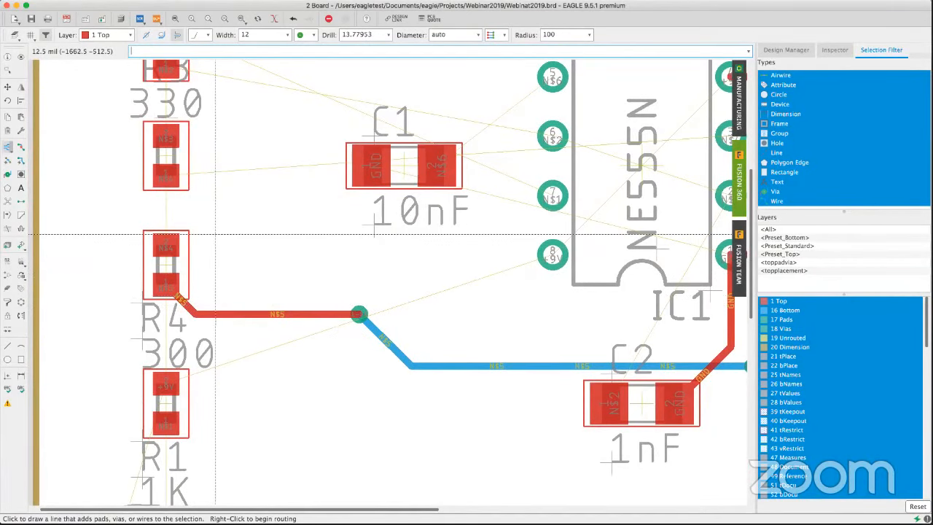
click(22, 149)
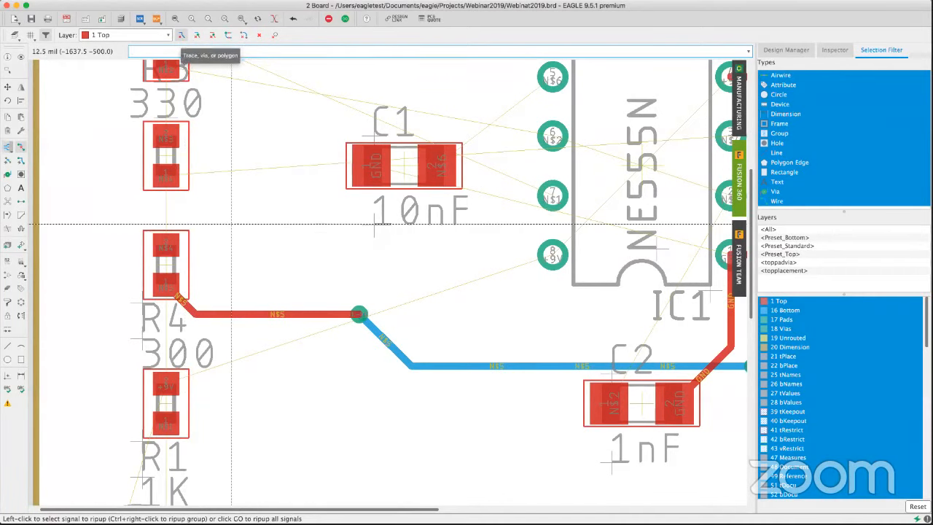
click(179, 302)
click(207, 313)
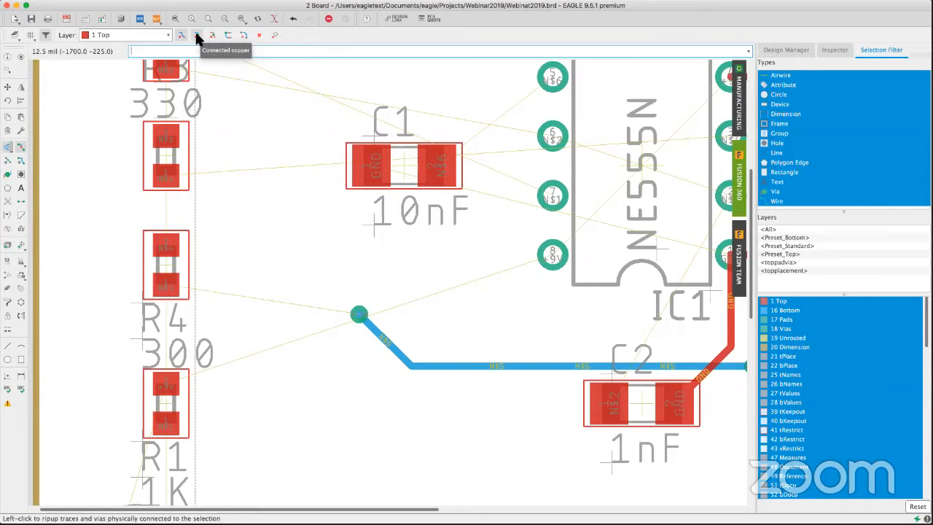
click(197, 36)
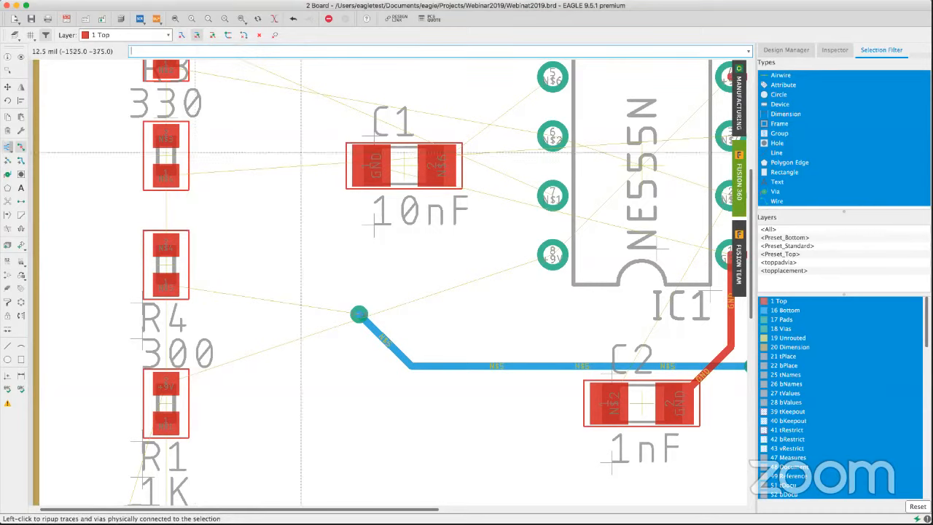
click(400, 353)
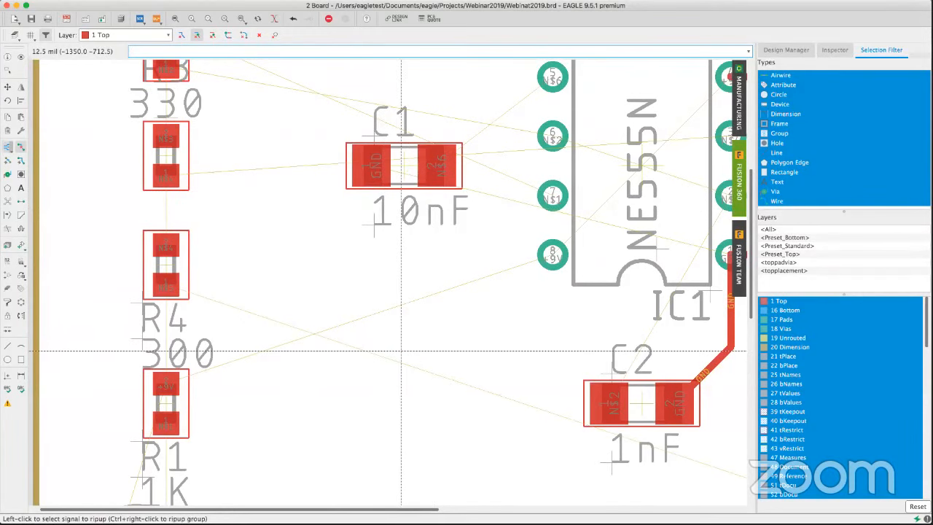
- Fit the whole board in view and rip up all signals, confirming the removal
scroll(447, 338, up, 1)
scroll(451, 344, down, 6)
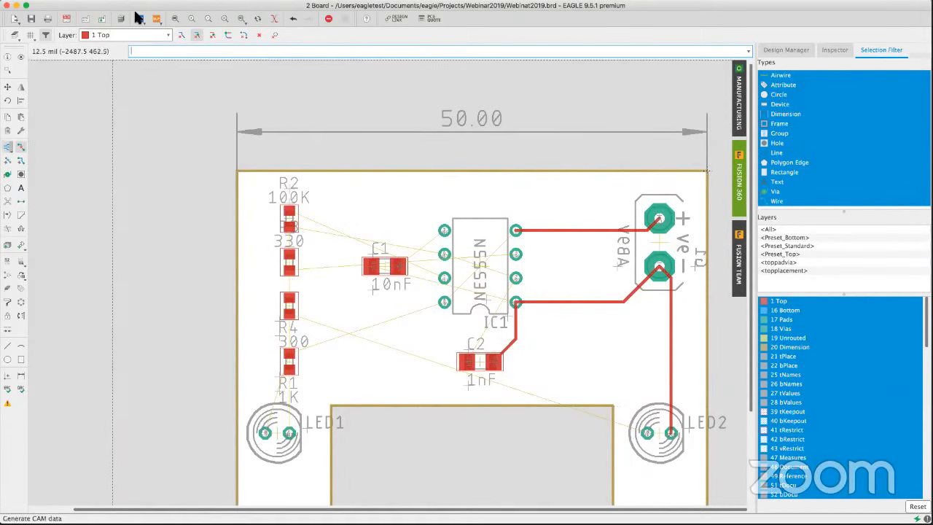
click(174, 20)
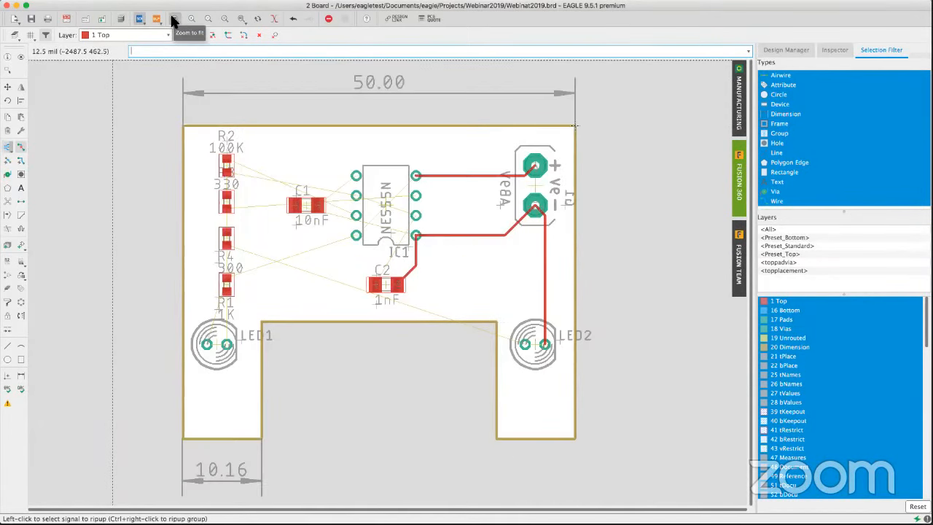
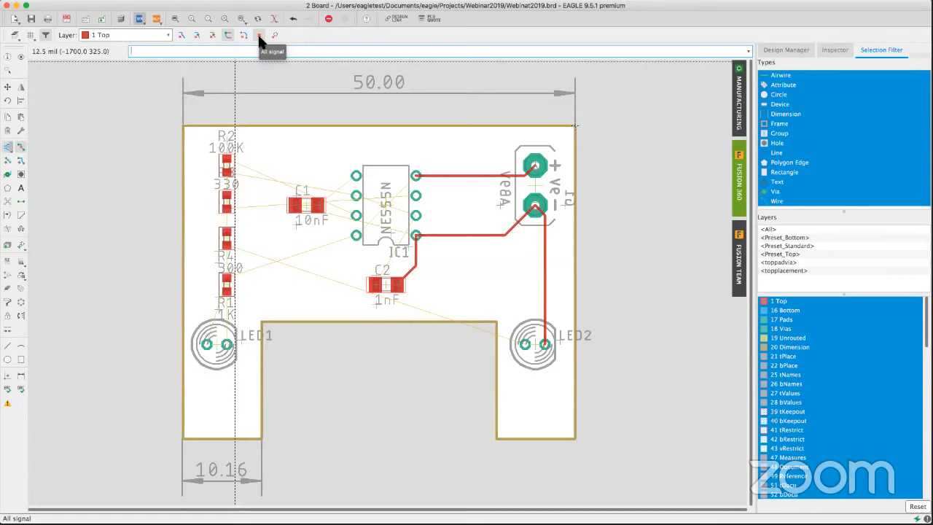
click(259, 37)
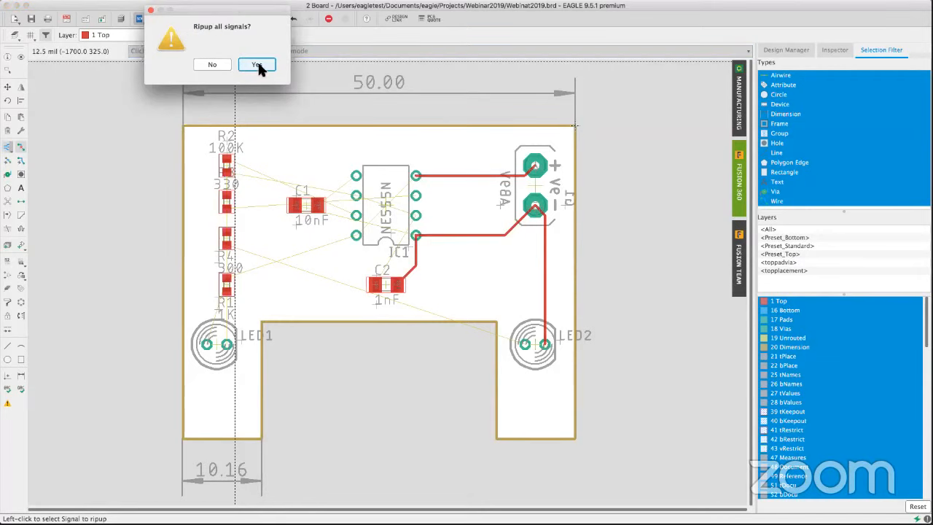
click(257, 64)
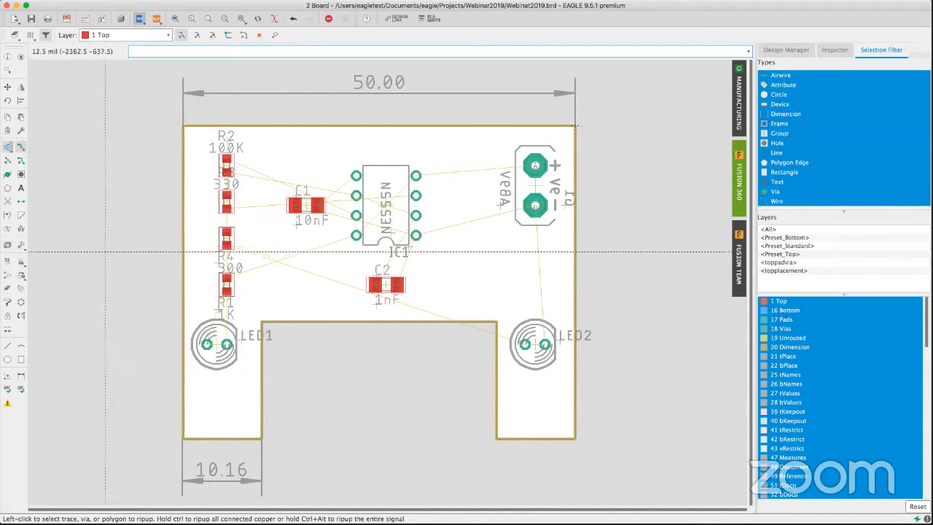
- Draw a rectangular 12 mil wide Top layer polygon just inside the board's upper section, above the LEDs, and assign it to GND
click(7, 189)
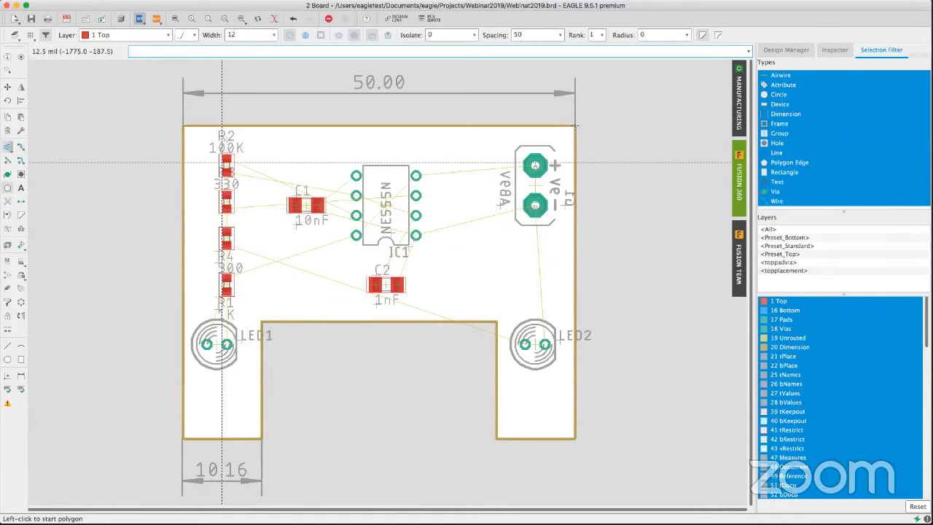
click(188, 130)
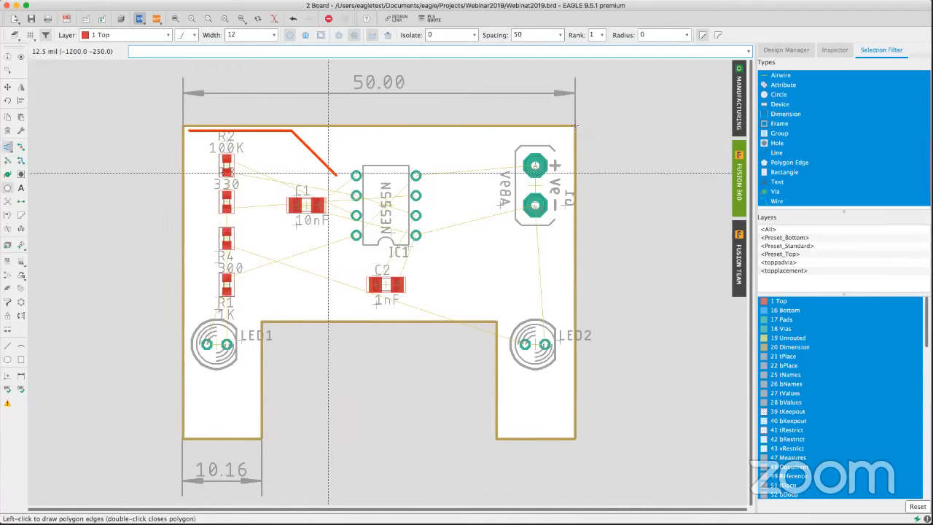
click(570, 131)
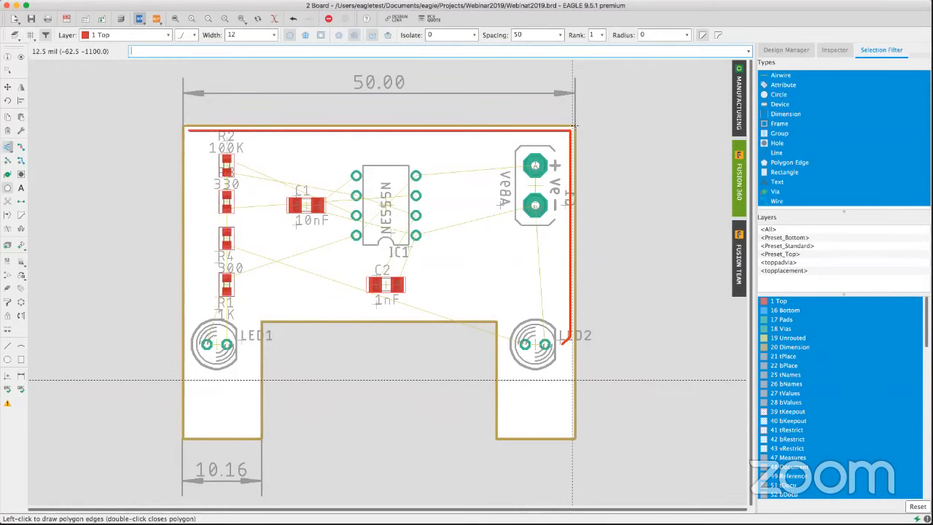
click(571, 310)
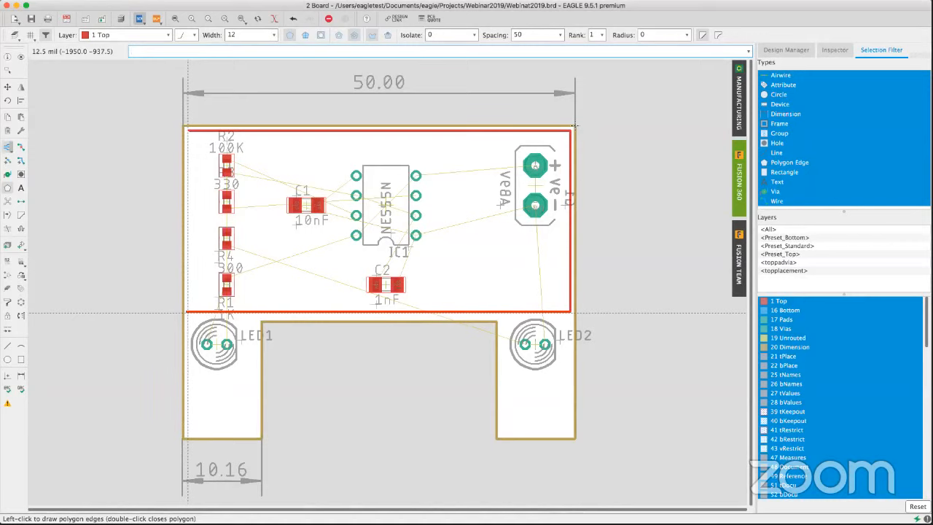
click(189, 312)
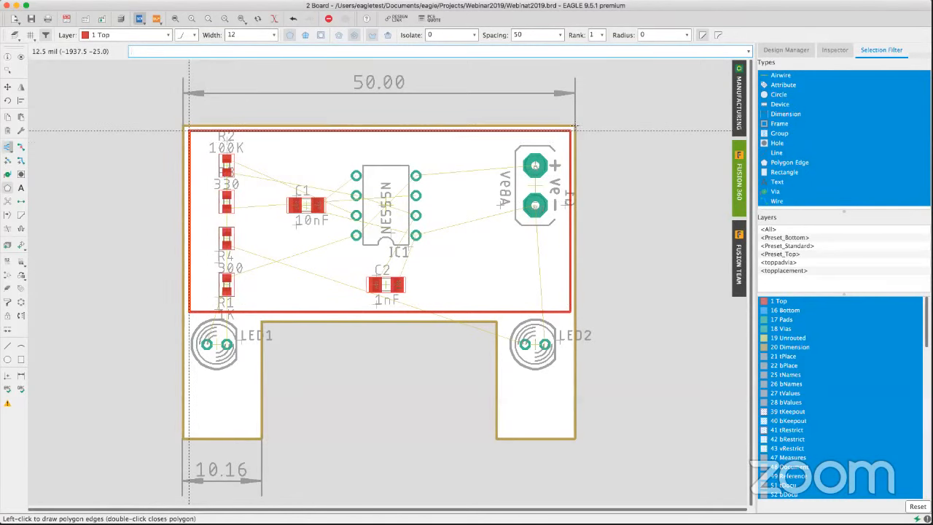
click(188, 133)
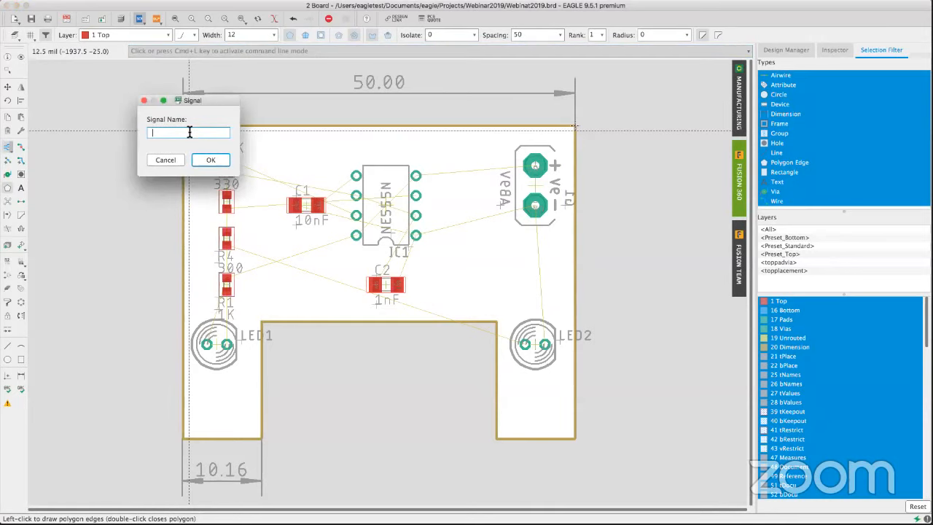
key(Return)
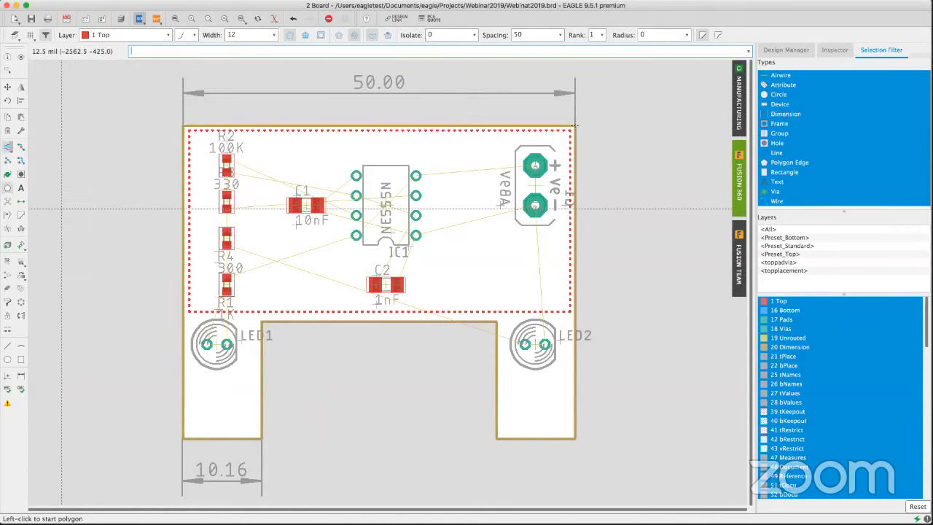
- Fill the Top polygon with Ratsnest, examine its thermal connections around IC1 and C2, and return all visible polygons to outlines
click(9, 207)
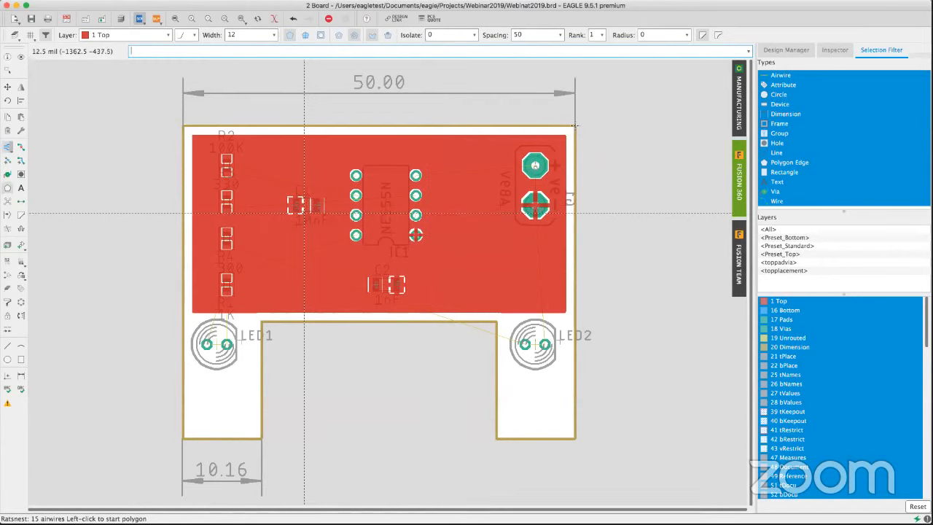
scroll(302, 212, up, 3)
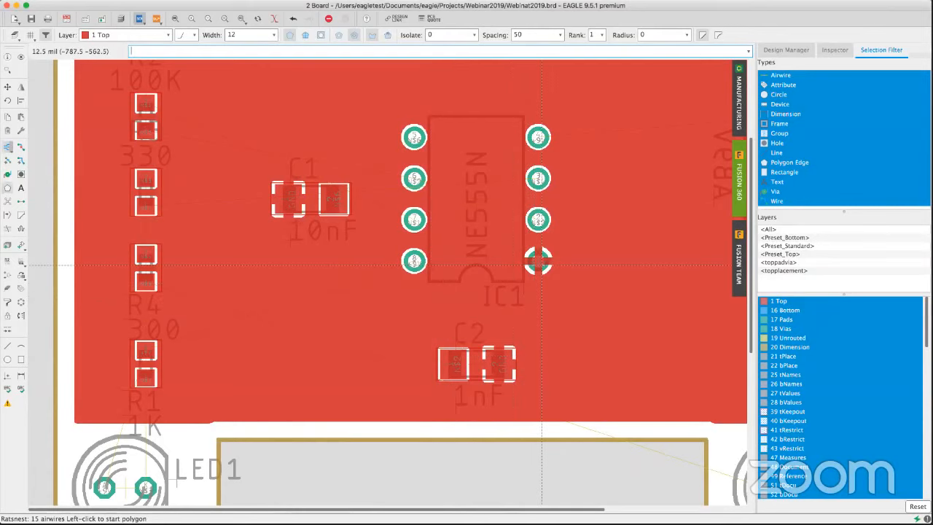
scroll(538, 279, up, 1)
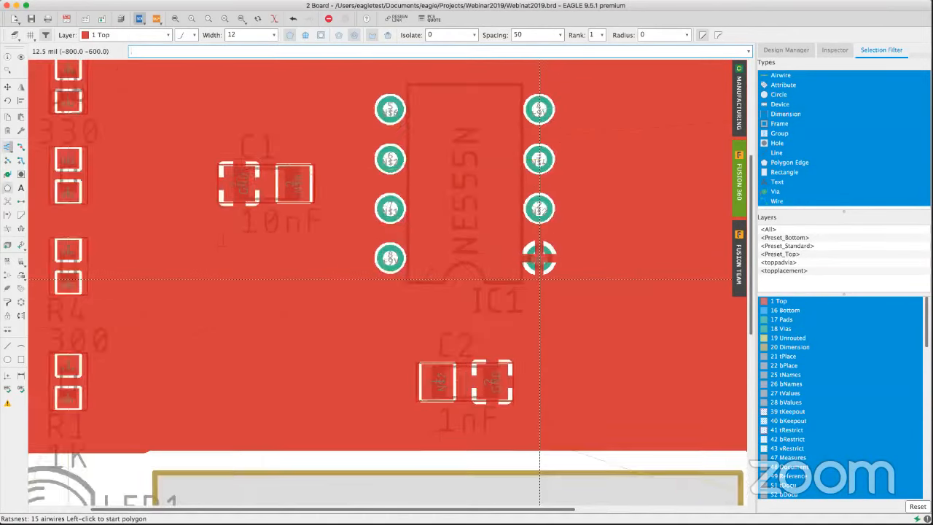
scroll(538, 279, down, 3)
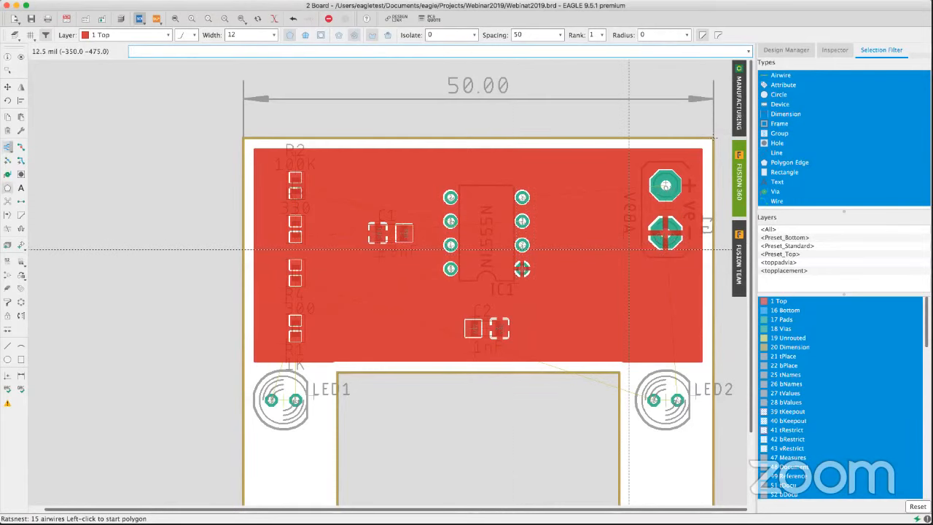
middle_drag(495, 259, 372, 228)
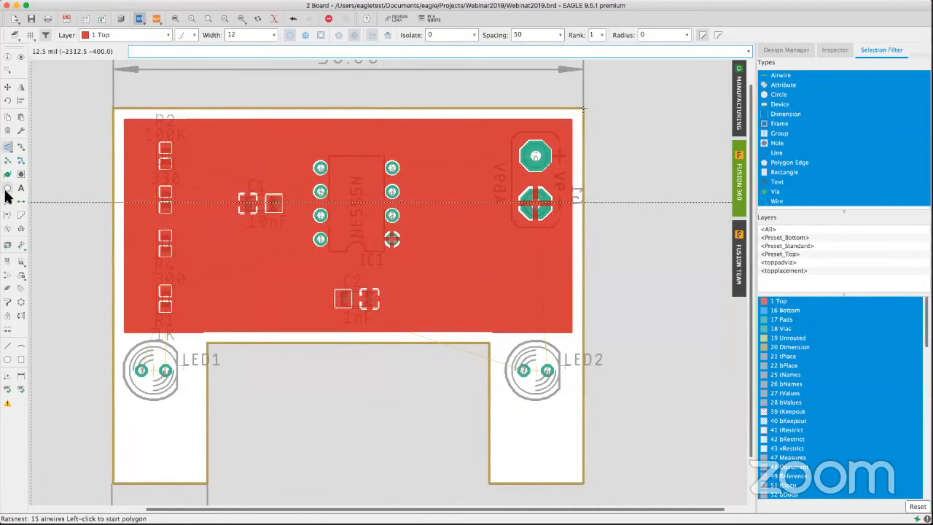
click(20, 146)
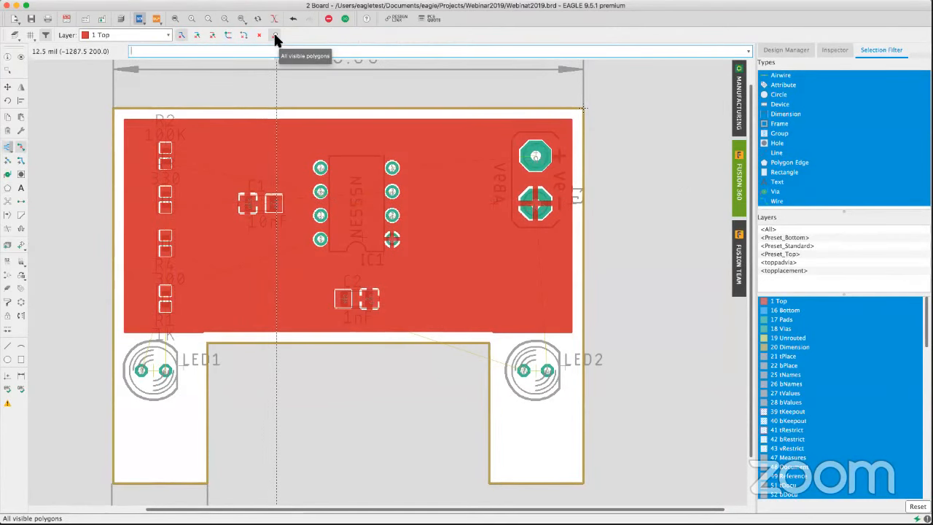
click(275, 35)
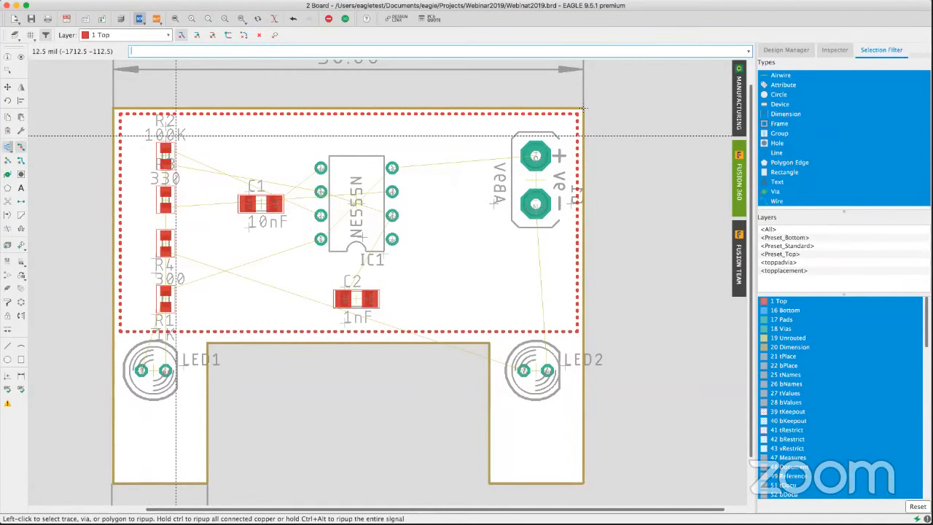
- Convert the board outline to a polygon on layer 16 Bottom
right_click(298, 107)
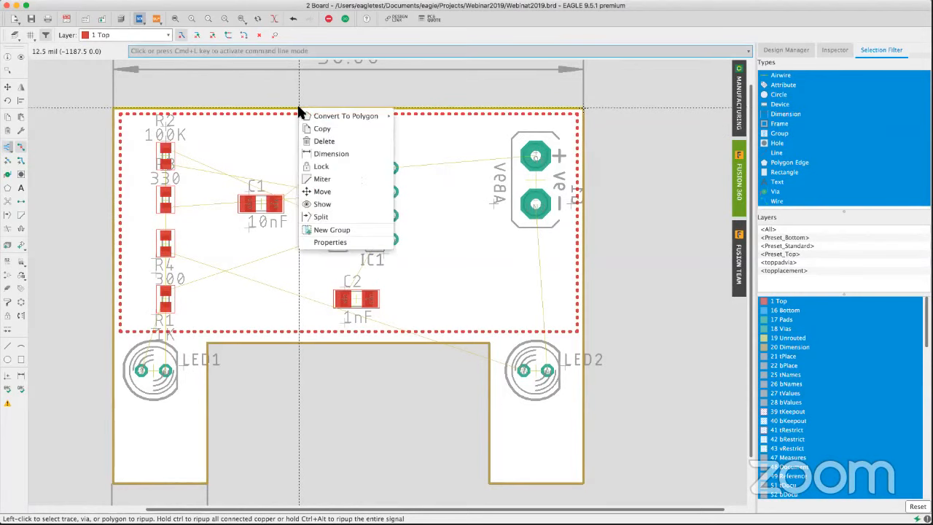
mouse_move(312, 118)
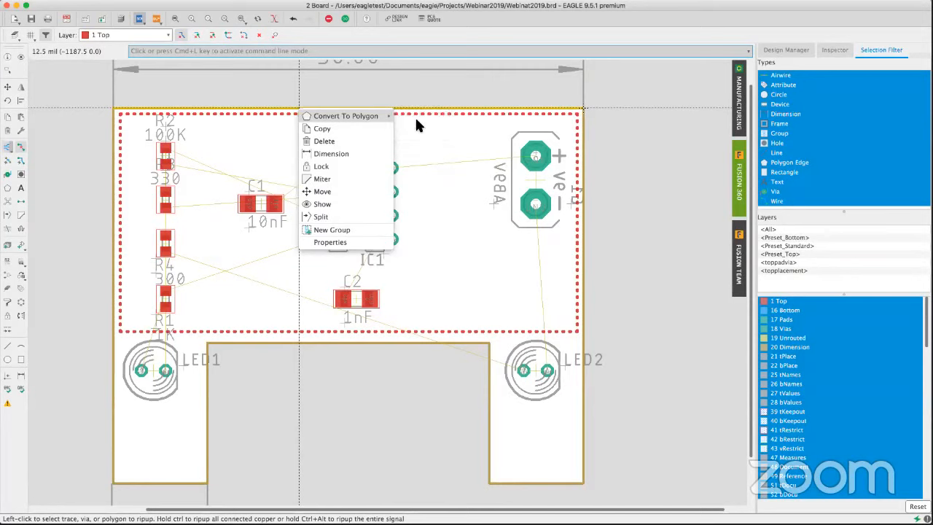
click(417, 125)
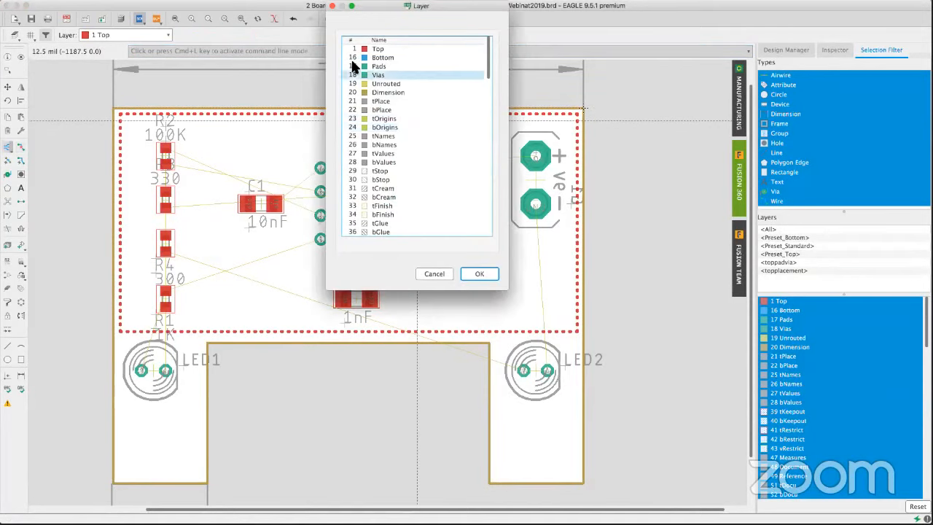
click(350, 58)
click(349, 62)
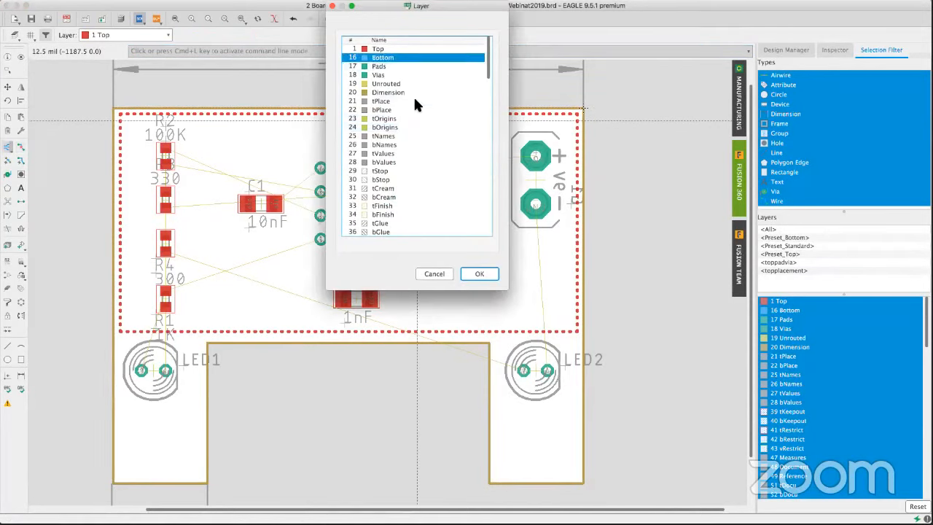
click(482, 274)
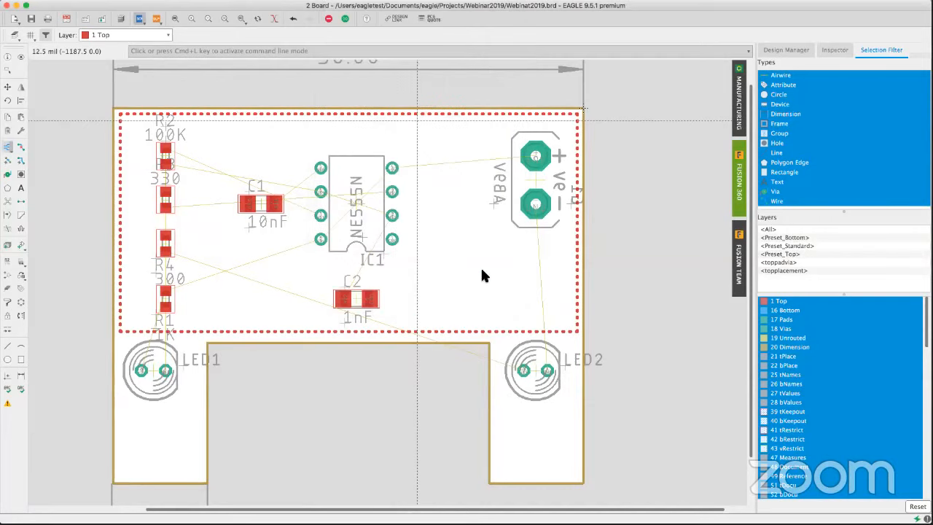
scroll(579, 249, up, 5)
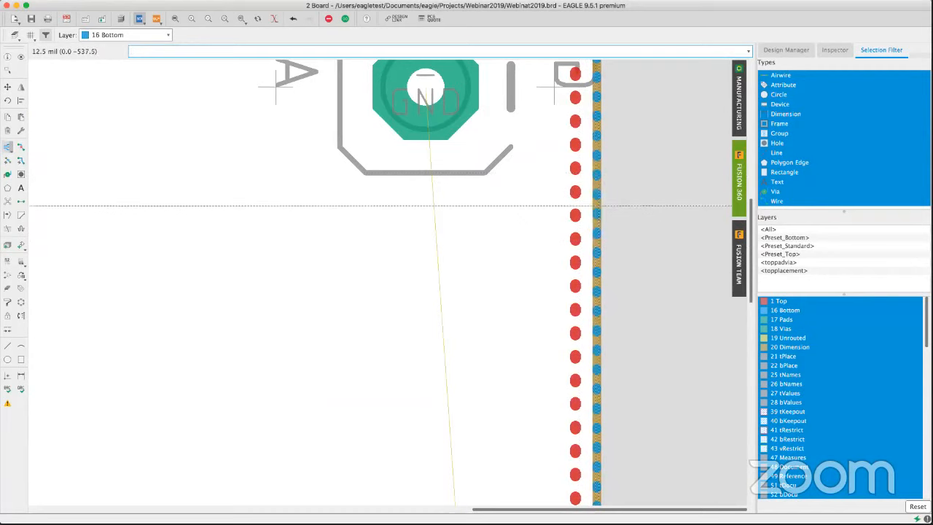
scroll(410, 279, down, 4)
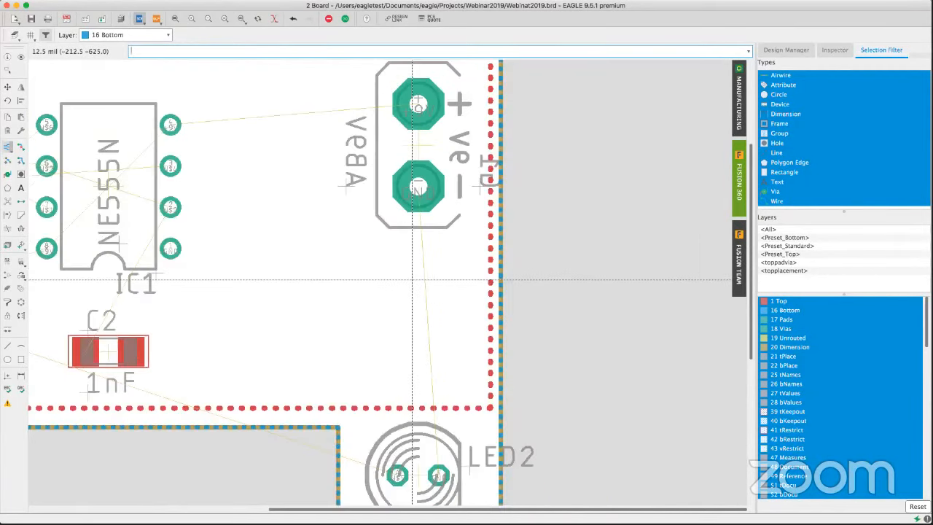
middle_drag(490, 263, 545, 287)
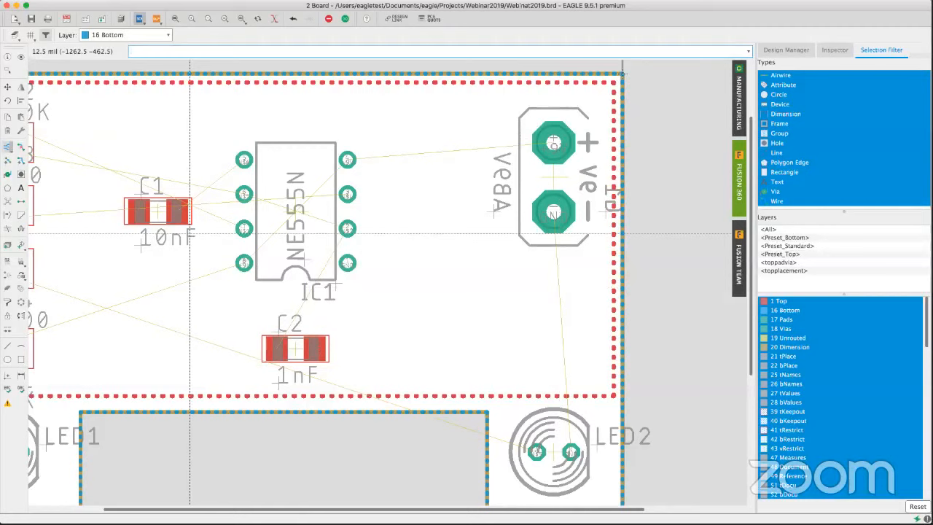
- Fill the Top and Bottom polygons with Ratsnest and make 1 Top the current layer
click(7, 208)
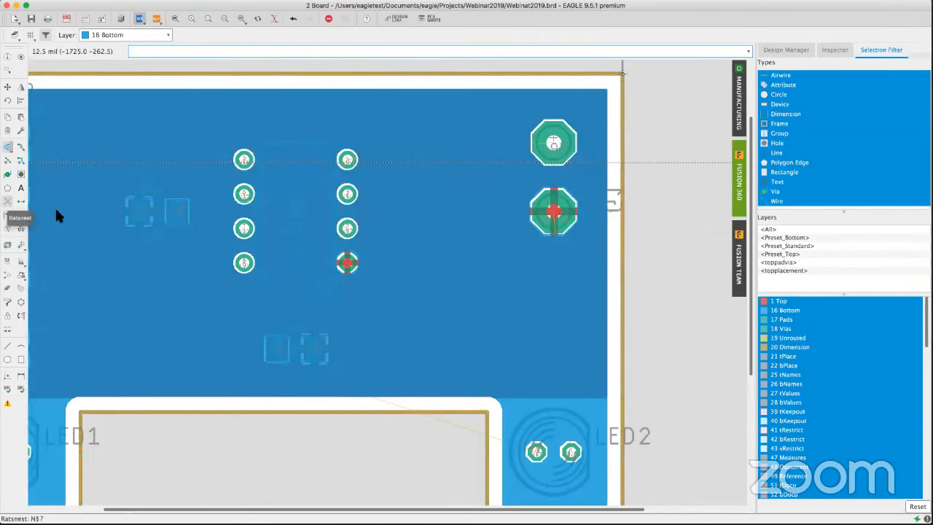
middle_drag(154, 239, 253, 230)
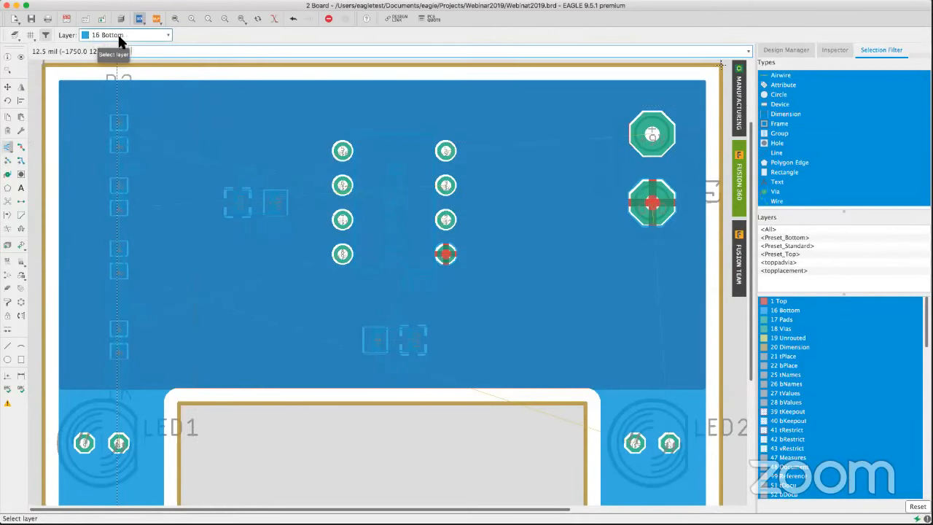
click(160, 35)
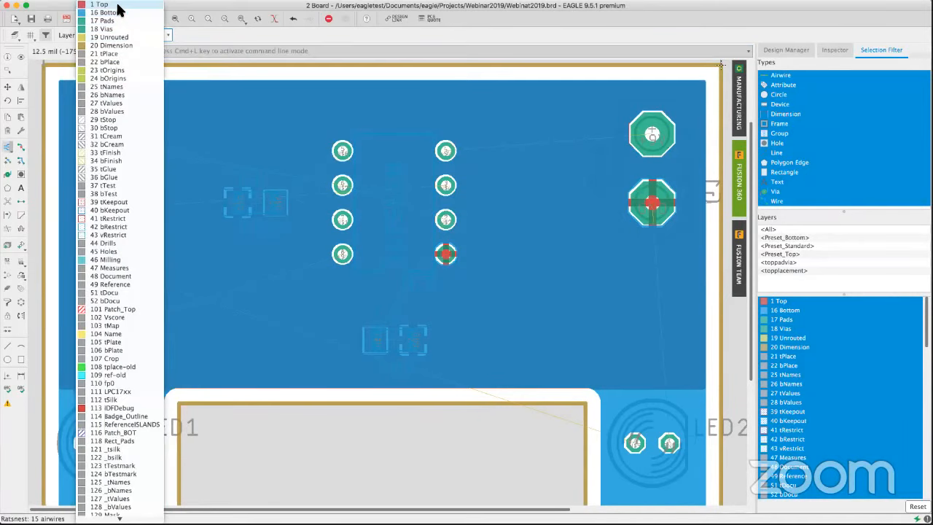
click(116, 5)
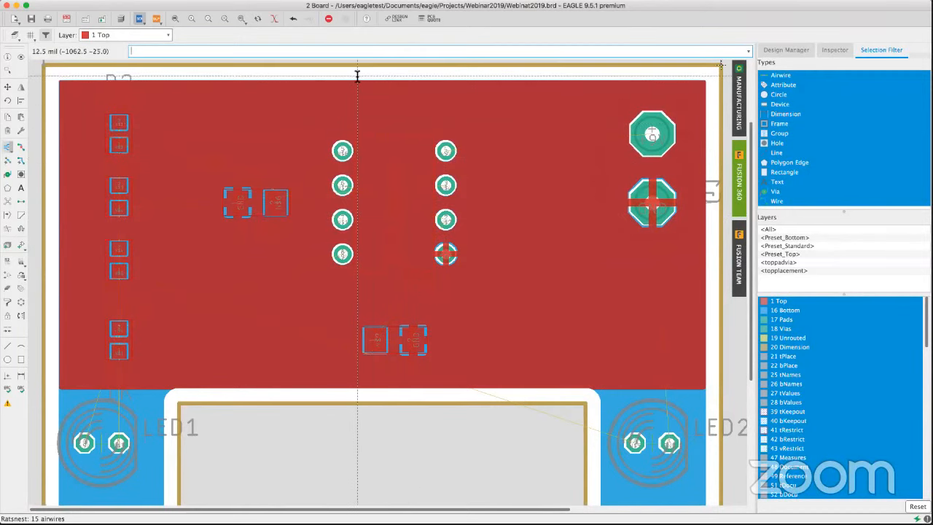
- Rip up all visible polygons so both copper pours are shown as outlines only
click(20, 149)
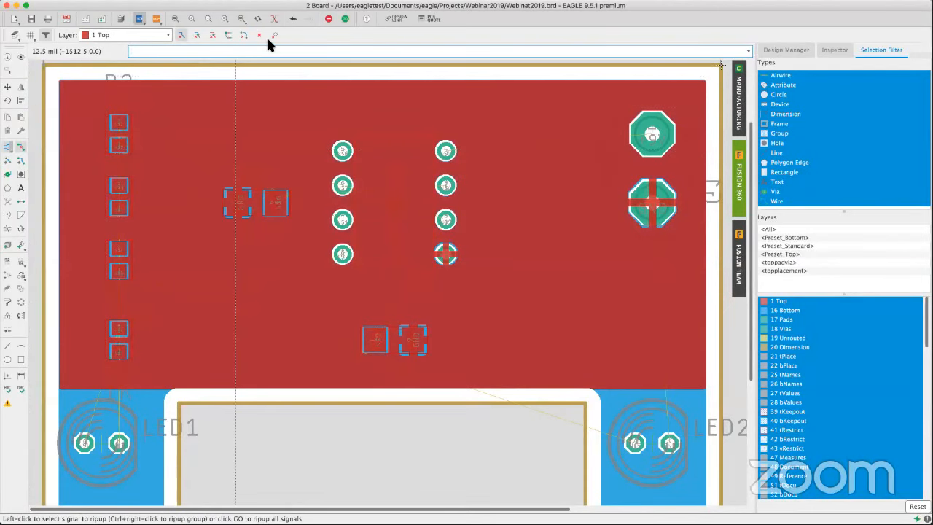
click(275, 40)
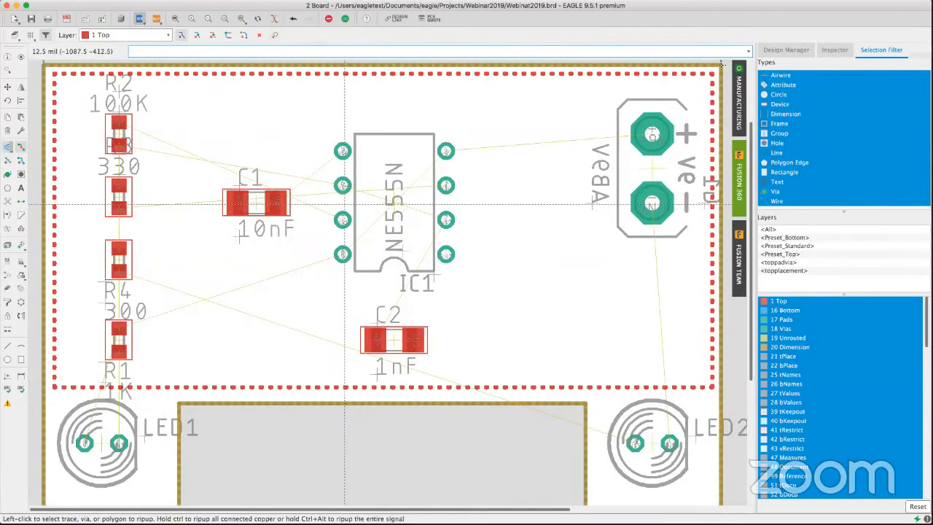
scroll(339, 188, down, 2)
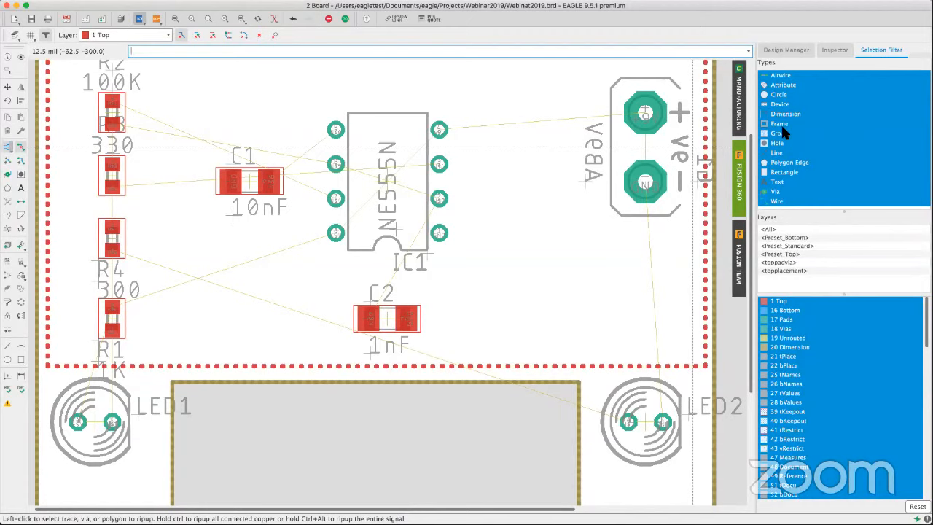
- Limit the selection filter to devices and change the package of IC1 to NE555D with the SO08 footprint
click(777, 105)
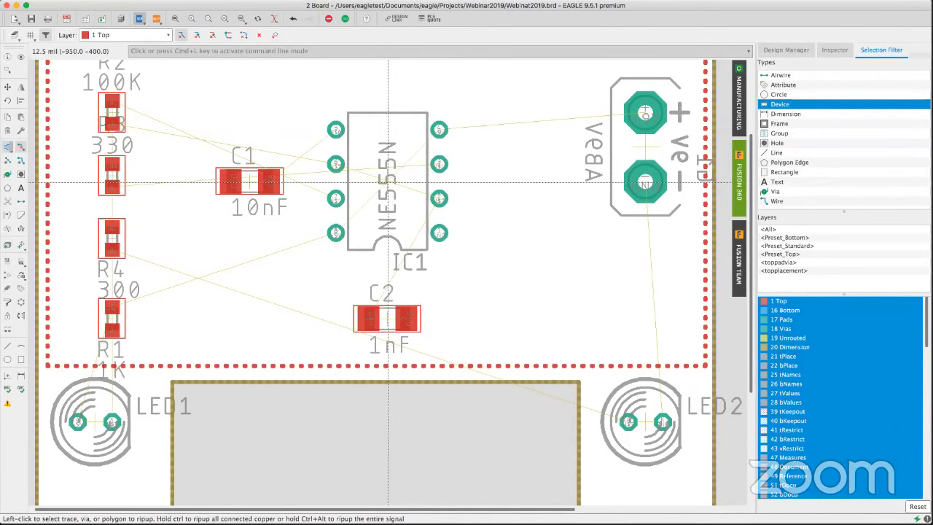
right_click(387, 181)
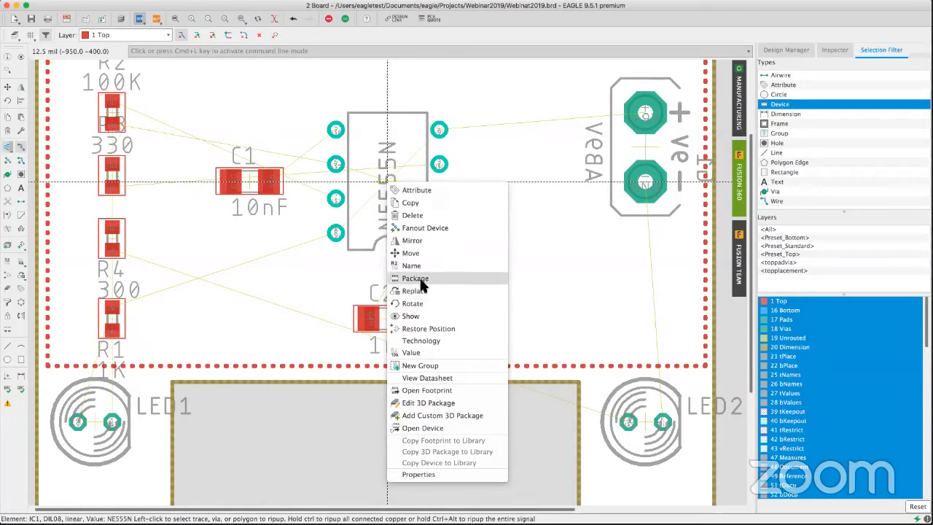
click(419, 280)
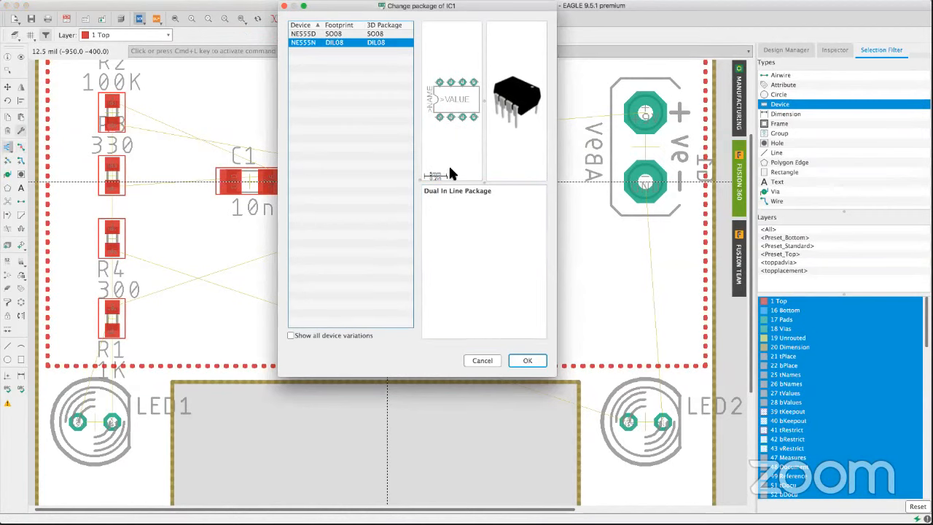
drag(456, 3, 448, 22)
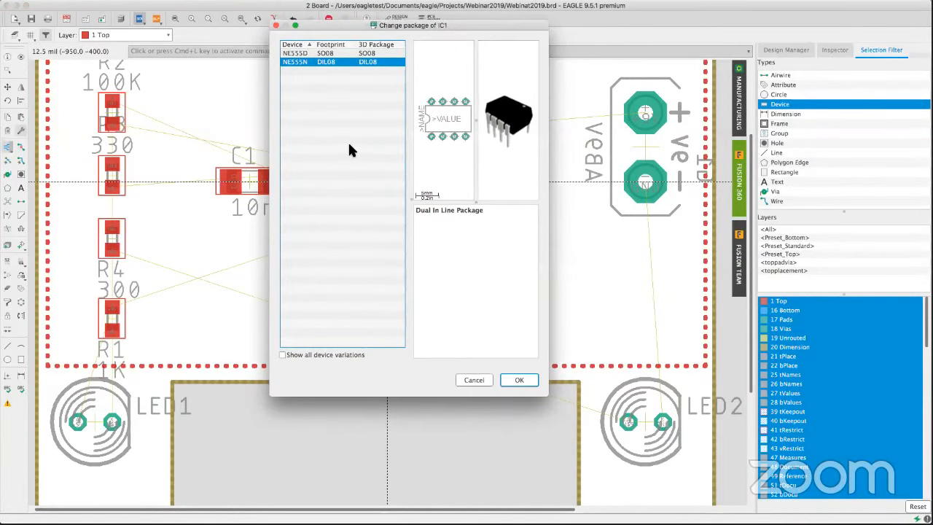
click(326, 56)
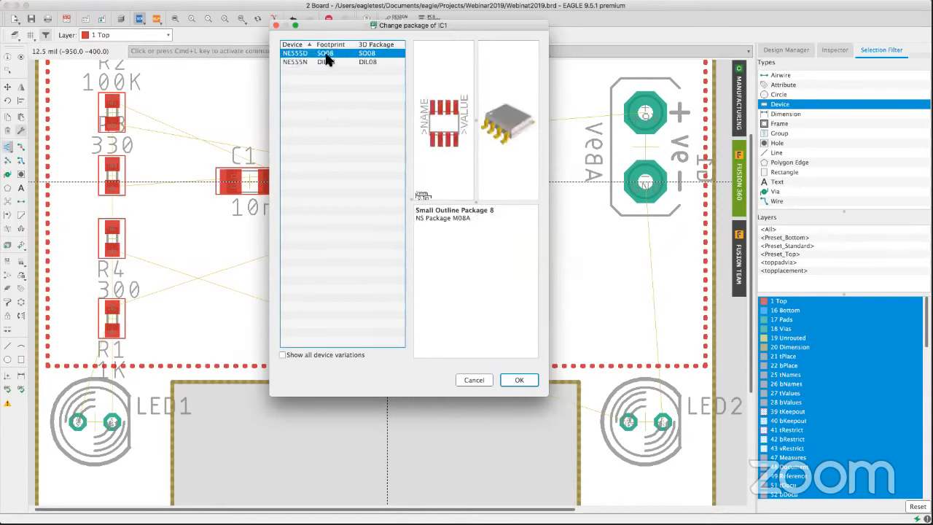
click(531, 378)
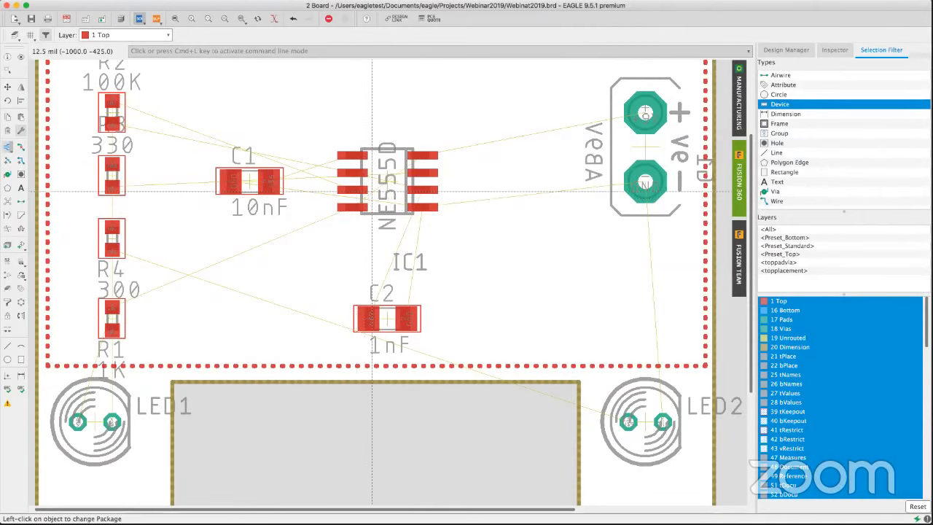
click(7, 150)
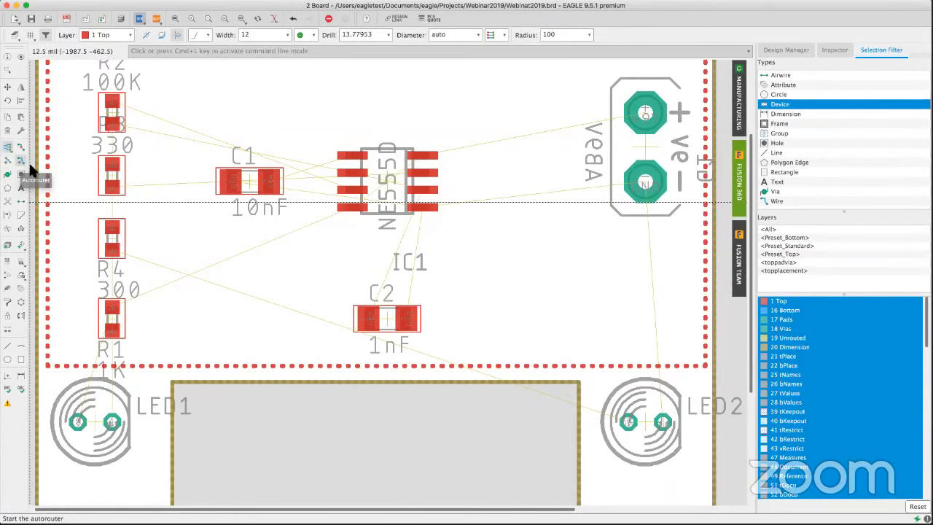
click(29, 162)
key(Escape)
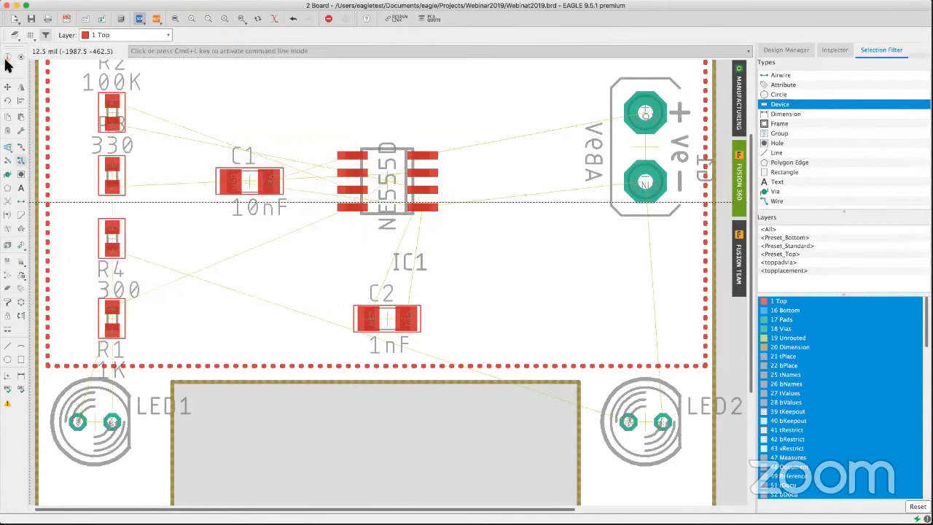
click(7, 146)
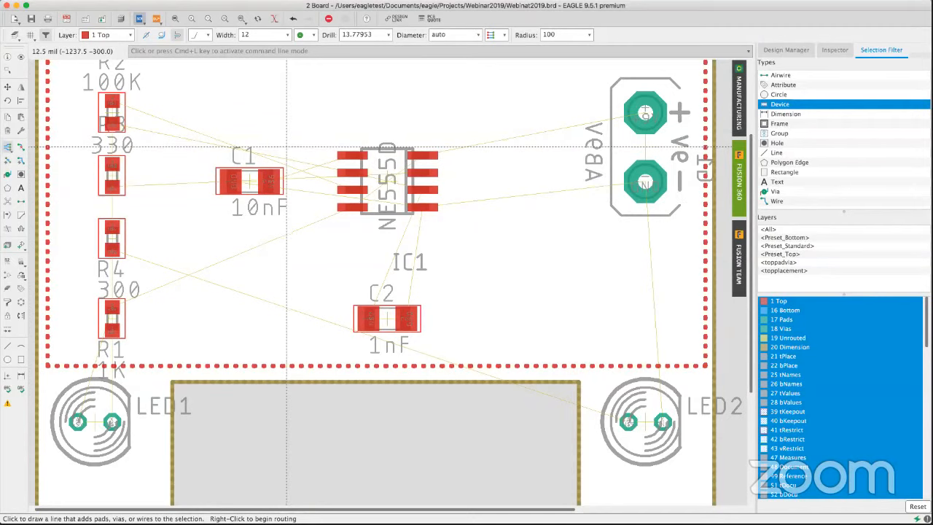
- Fan out the GND signal by its airwire at IC1, placing the vias outside the SMD devices
click(8, 165)
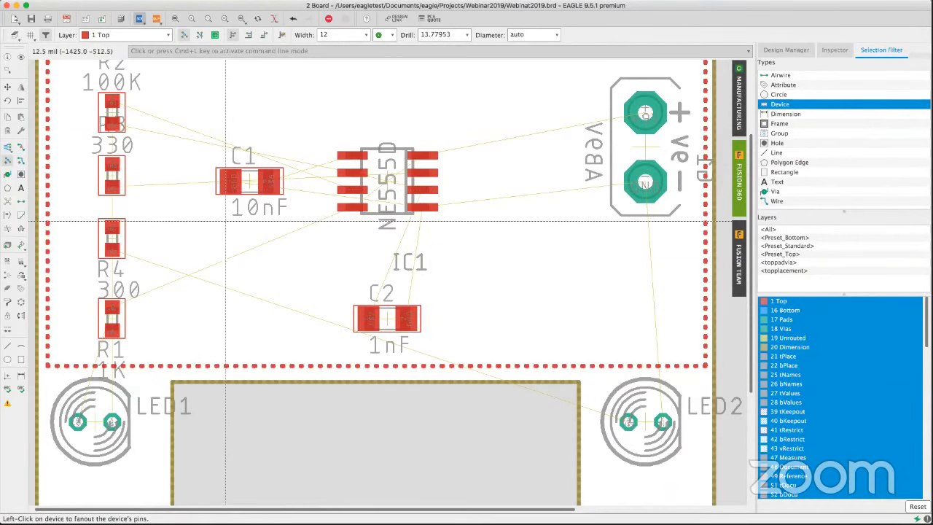
scroll(452, 200, up, 3)
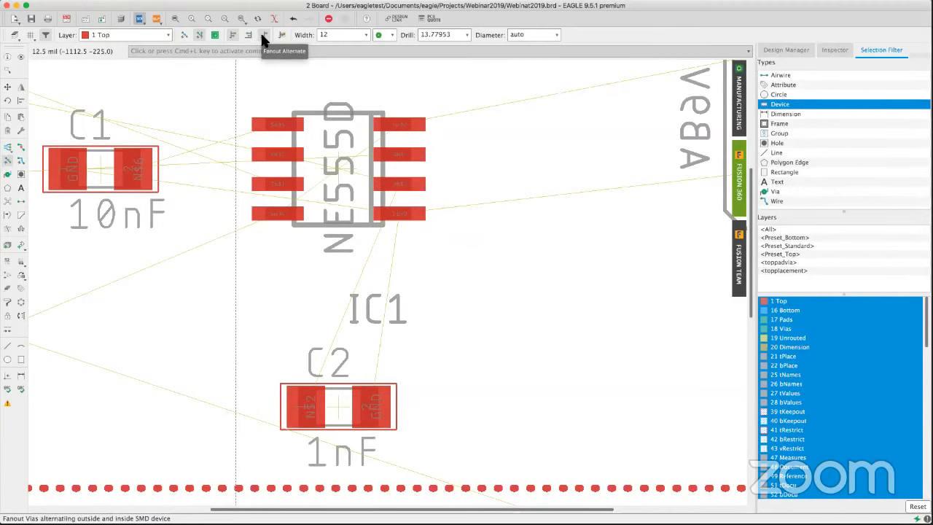
click(233, 34)
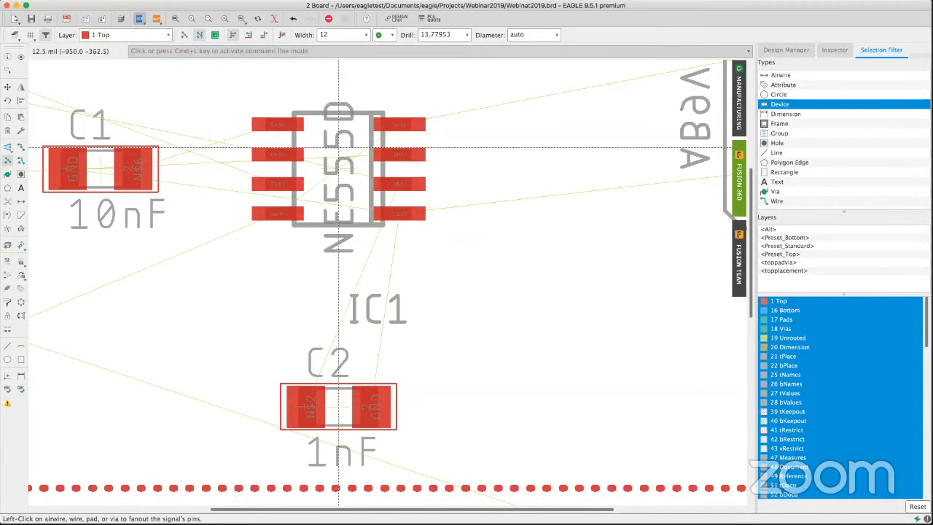
middle_drag(338, 152, 335, 115)
scroll(334, 114, down, 1)
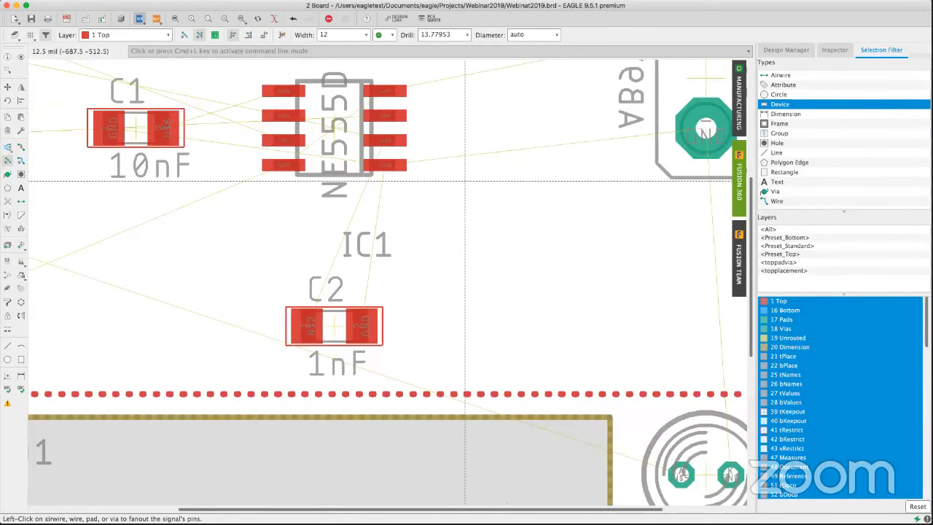
click(432, 164)
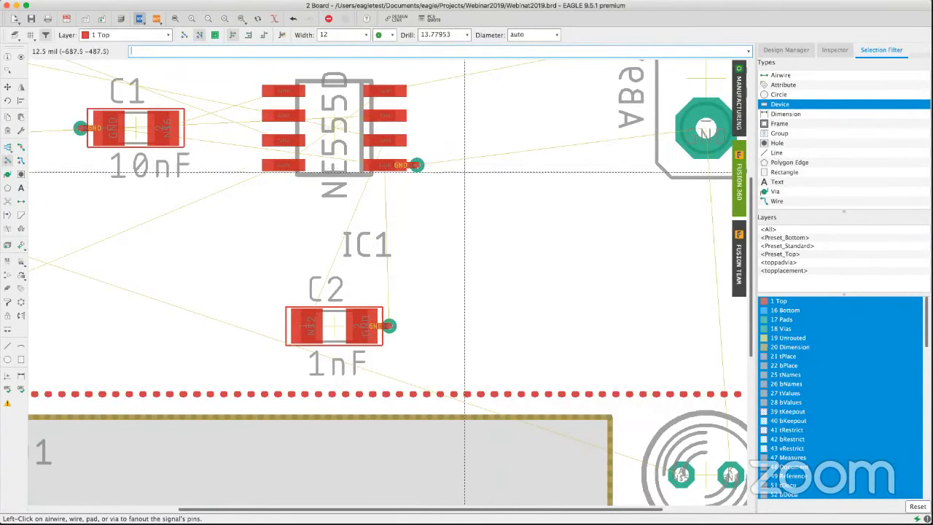
- Set up the autorouter with 1 Top kept on Auto and Effort set to Medium, and continue to the routing variants
scroll(442, 185, up, 3)
scroll(441, 184, down, 4)
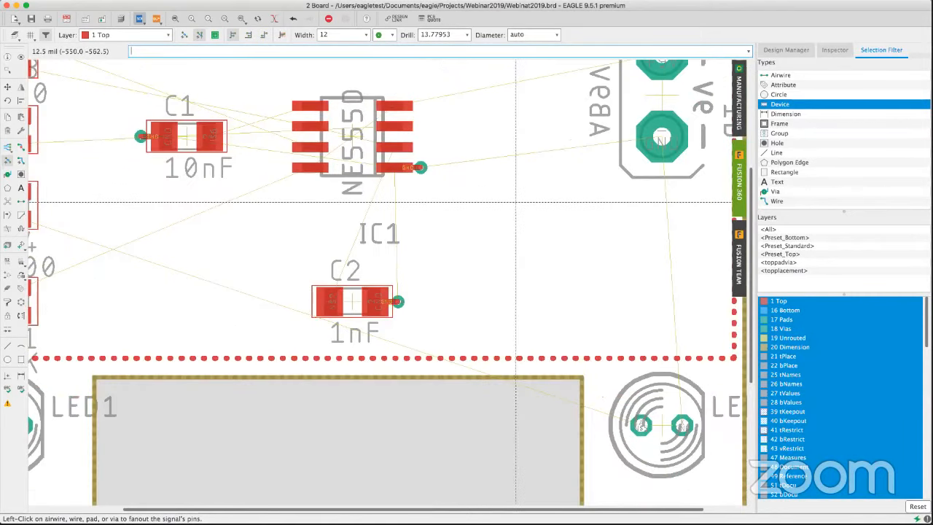
scroll(515, 203, down, 4)
middle_drag(444, 254, 465, 245)
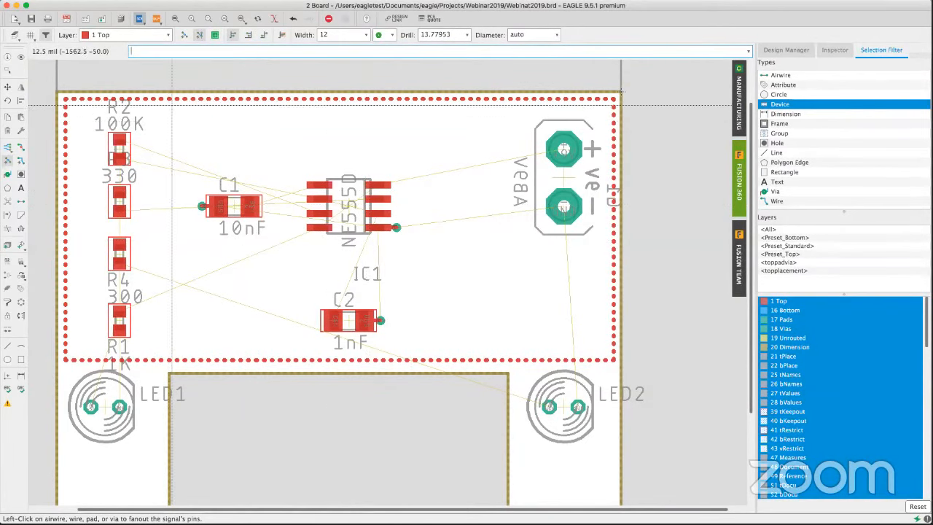
middle_drag(239, 137, 232, 124)
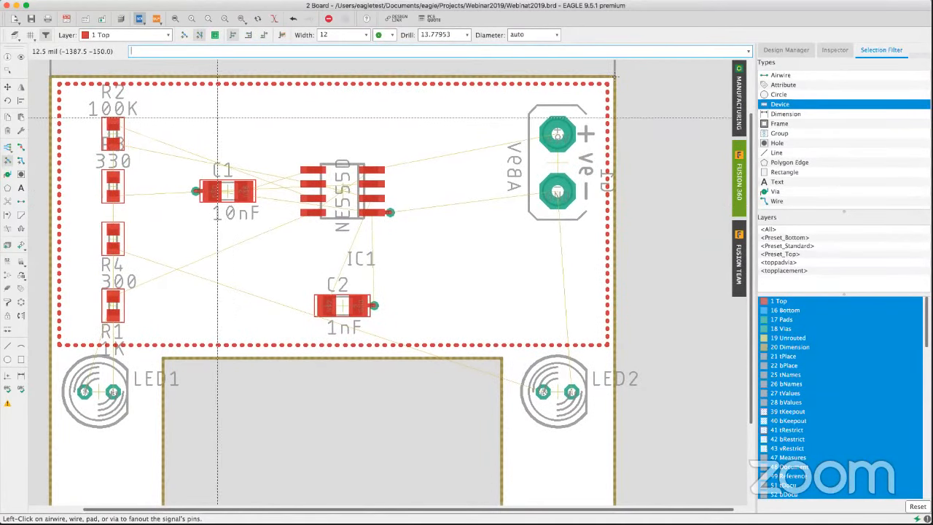
click(20, 164)
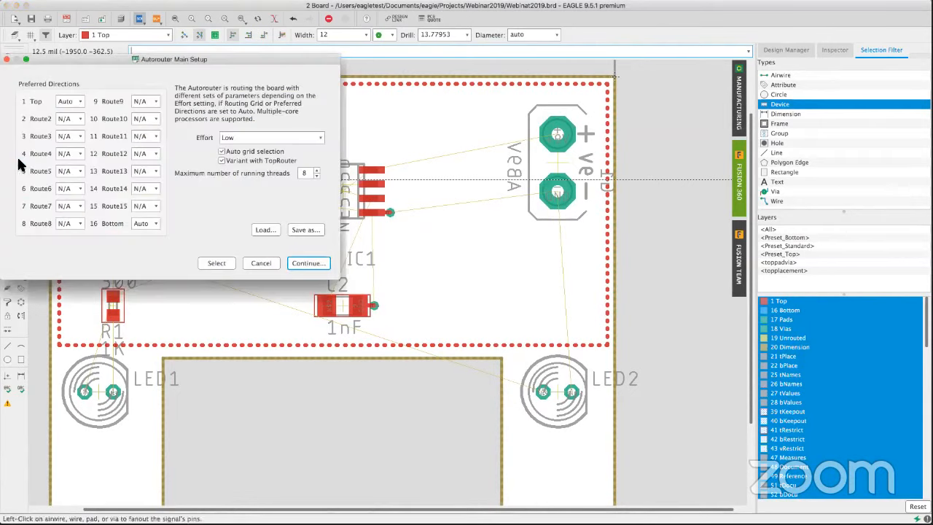
drag(124, 60, 358, 71)
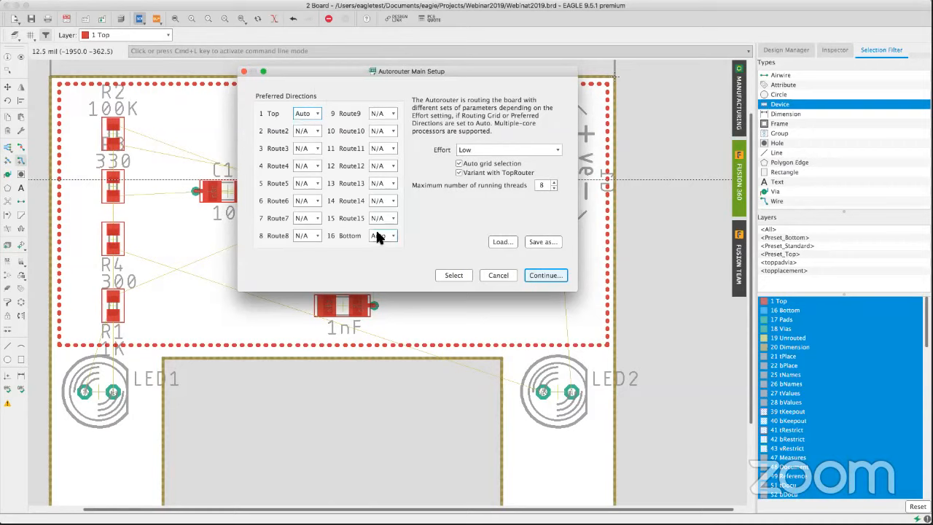
click(317, 113)
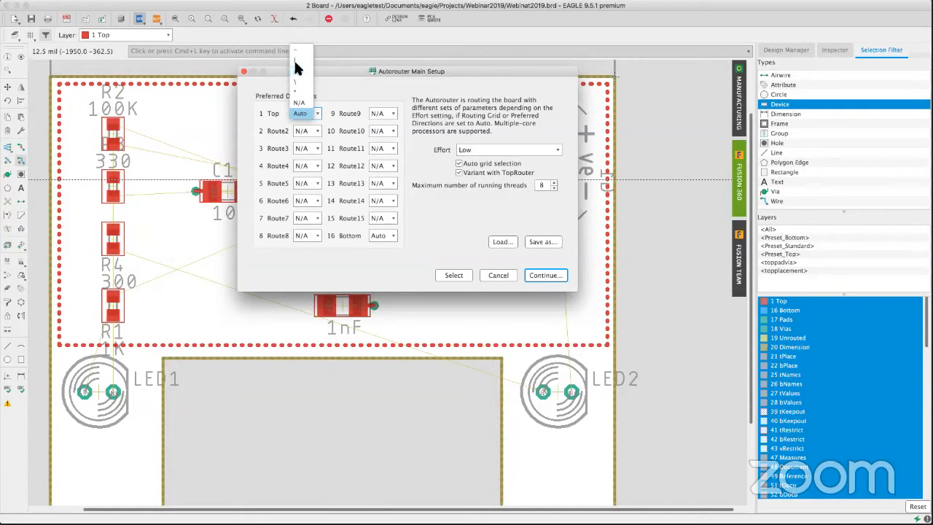
click(300, 113)
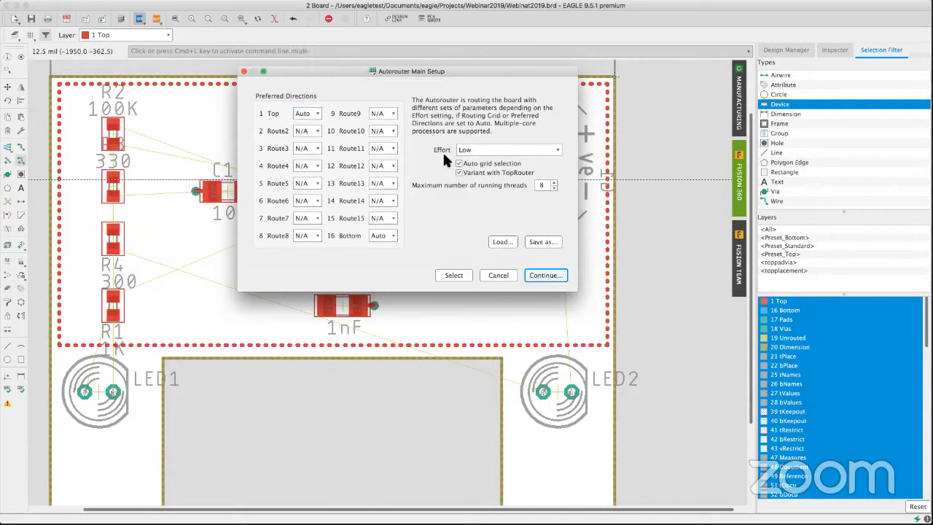
click(494, 146)
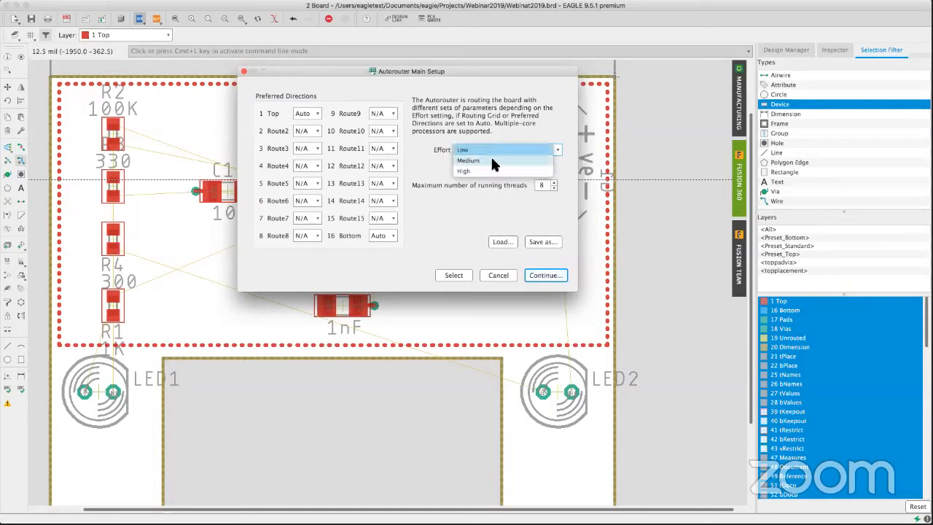
click(492, 160)
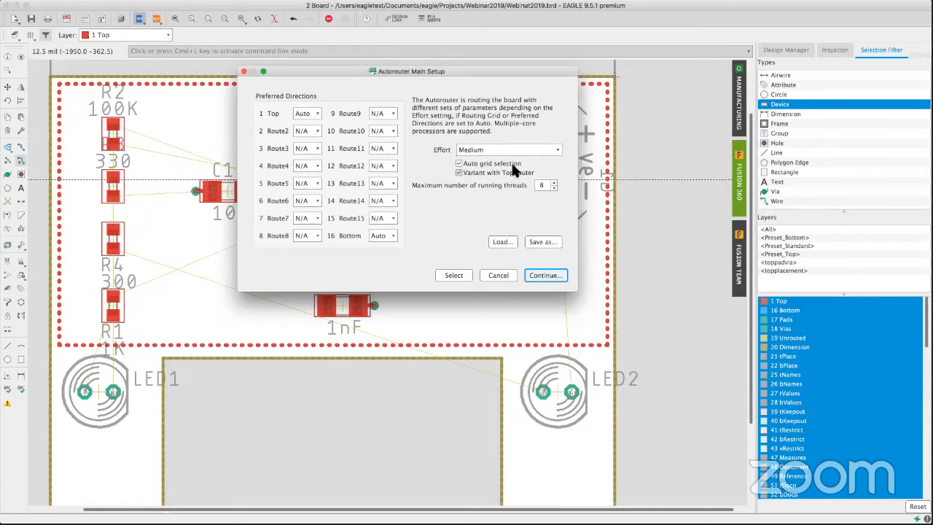
drag(442, 73, 391, 82)
click(503, 279)
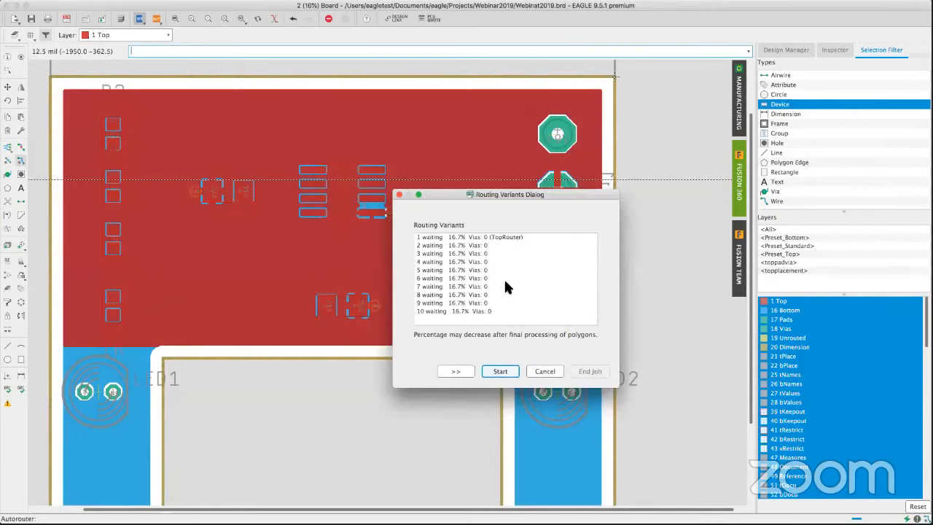
- Examine the detailed settings of the routing variants, from General, Busses and Route through Optimize1 to Optimize5
drag(522, 196, 280, 101)
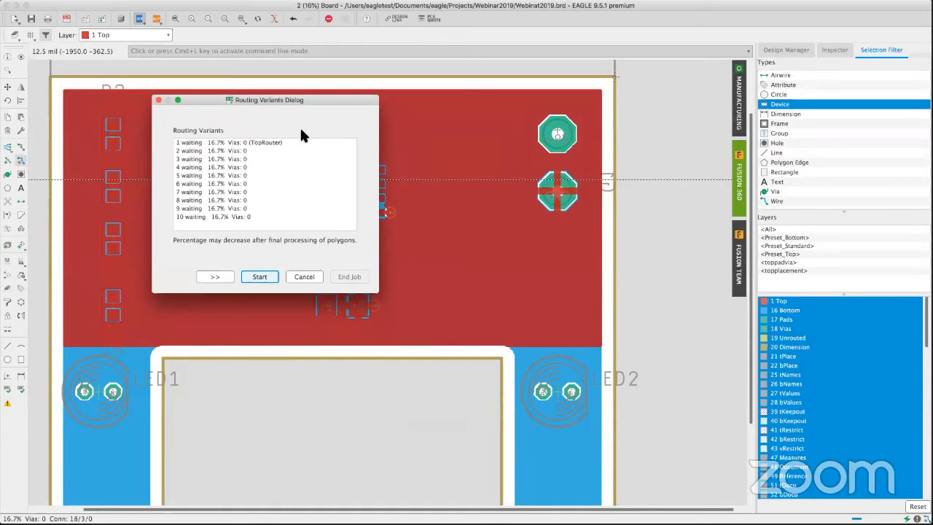
click(219, 280)
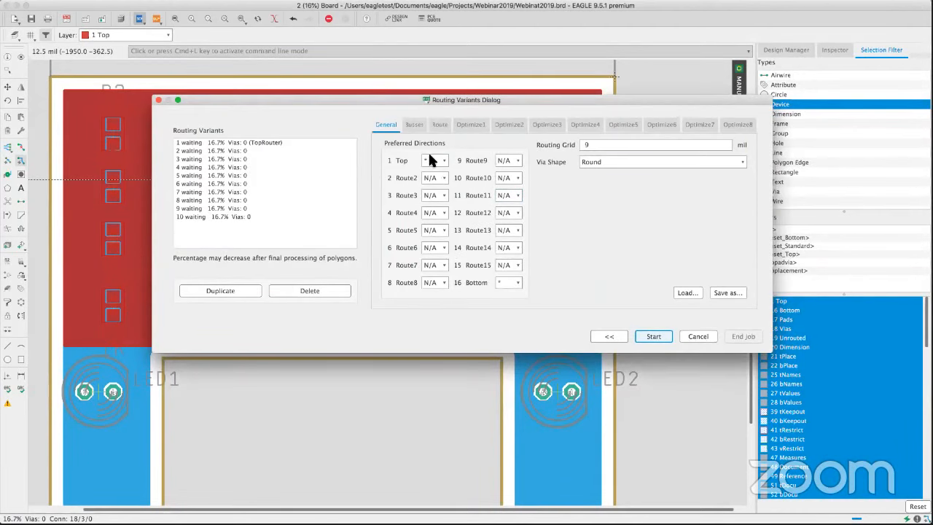
click(414, 125)
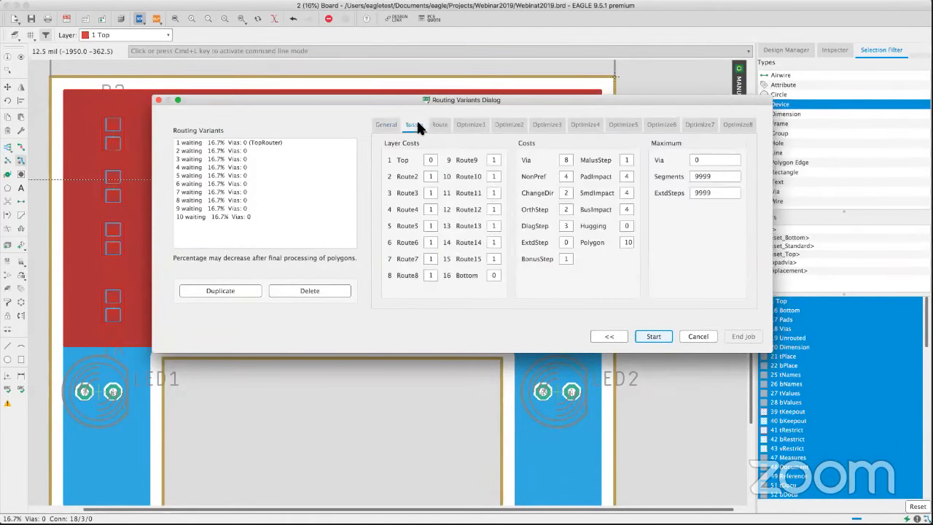
click(440, 125)
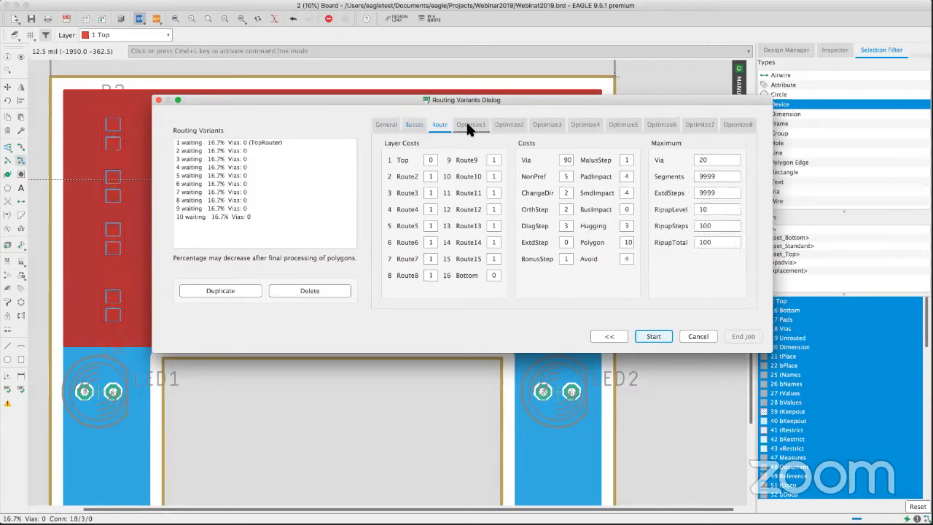
click(468, 125)
click(503, 125)
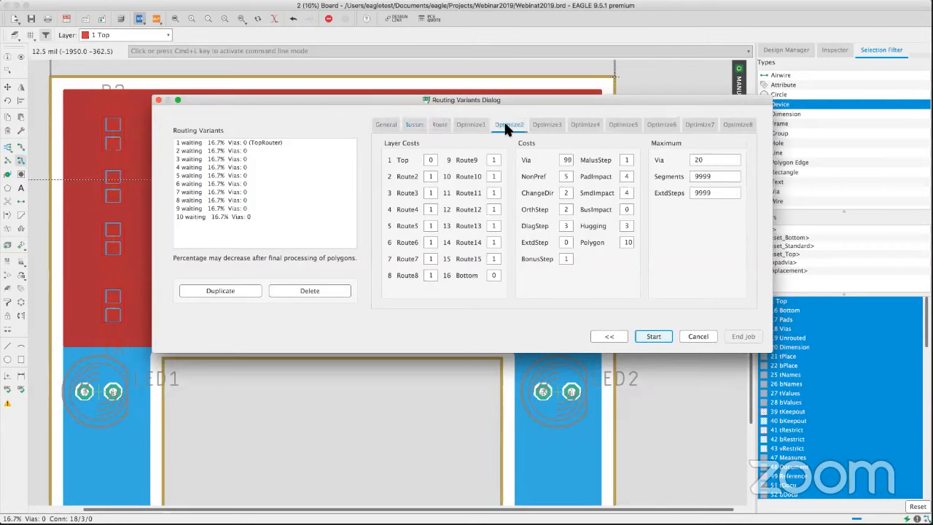
click(550, 125)
click(594, 124)
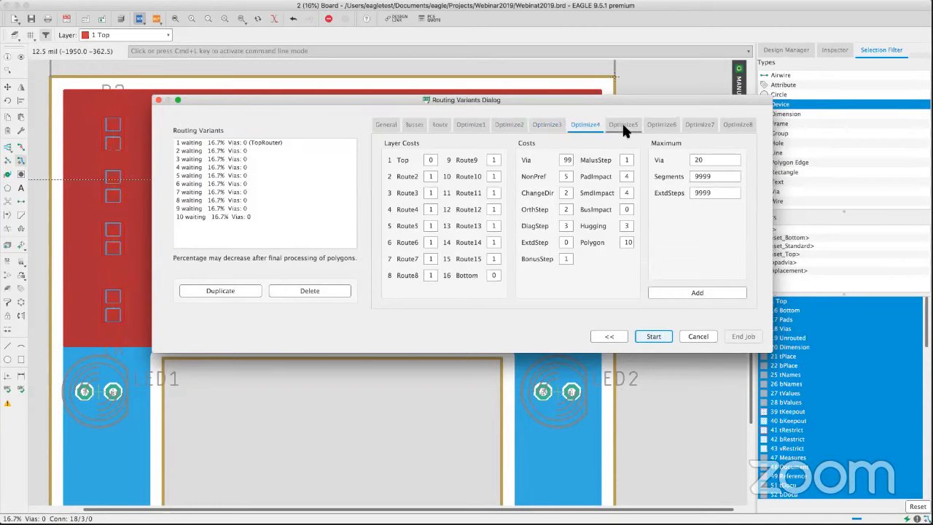
click(623, 127)
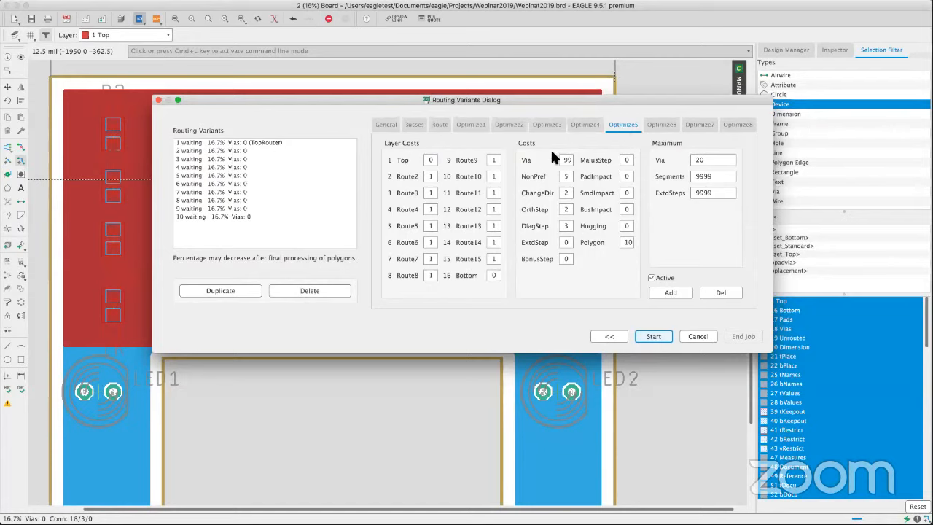
- Run the autorouter on all routing variants, collapse the detailed settings and move the variants dialog clear of the board
drag(580, 100, 551, 91)
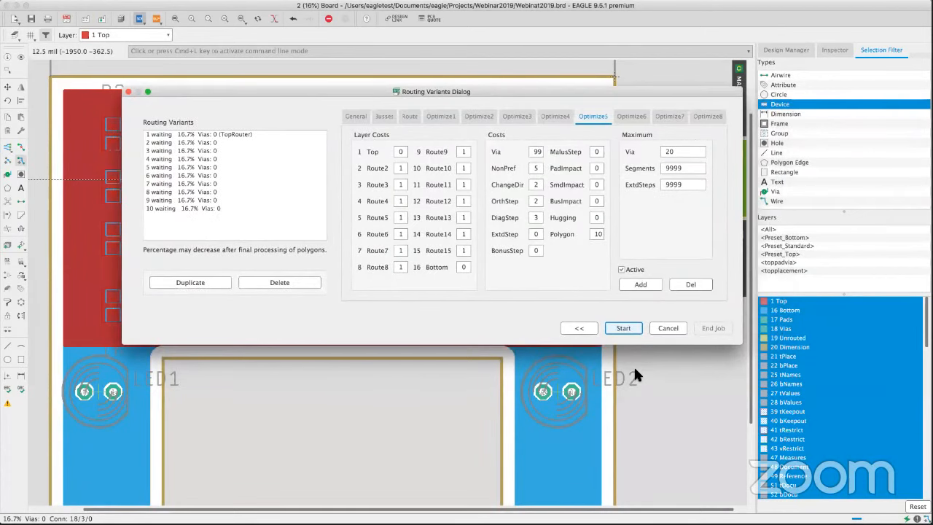
click(620, 328)
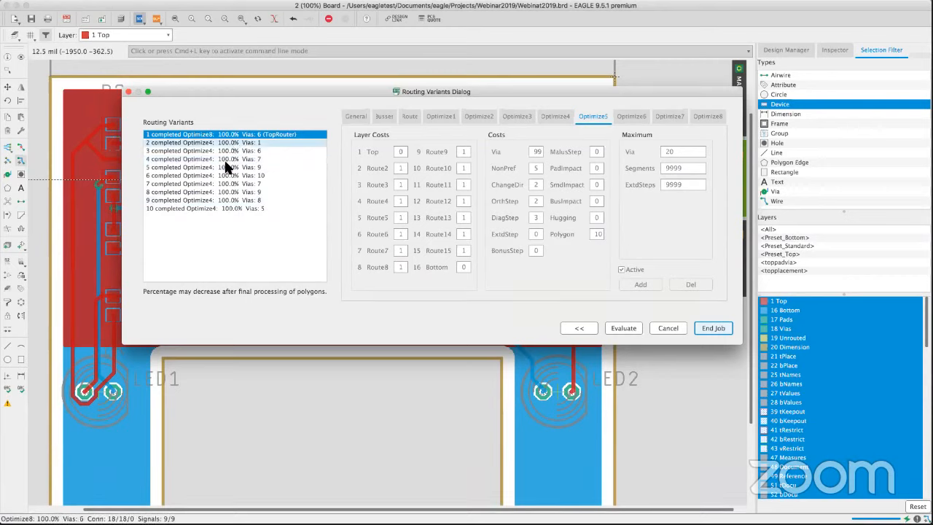
drag(124, 89, 495, 146)
drag(420, 147, 477, 148)
click(660, 324)
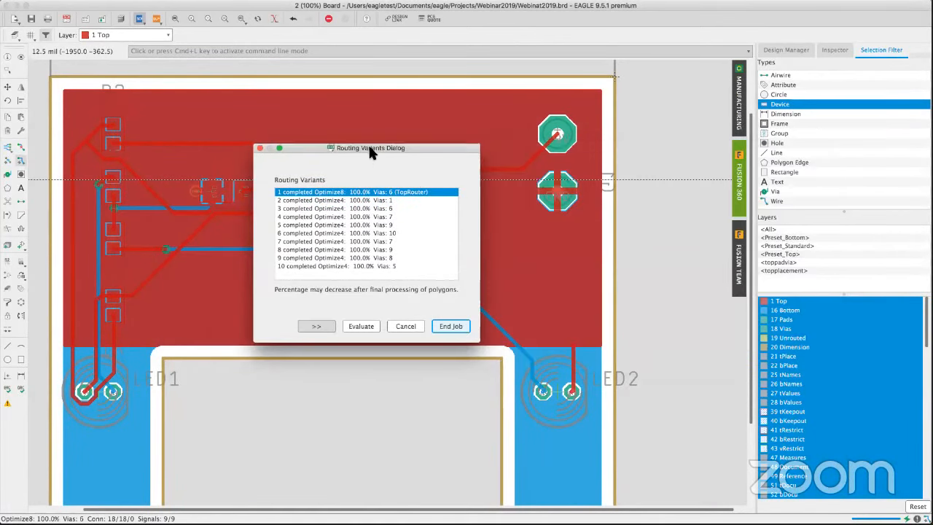
drag(385, 148, 809, 84)
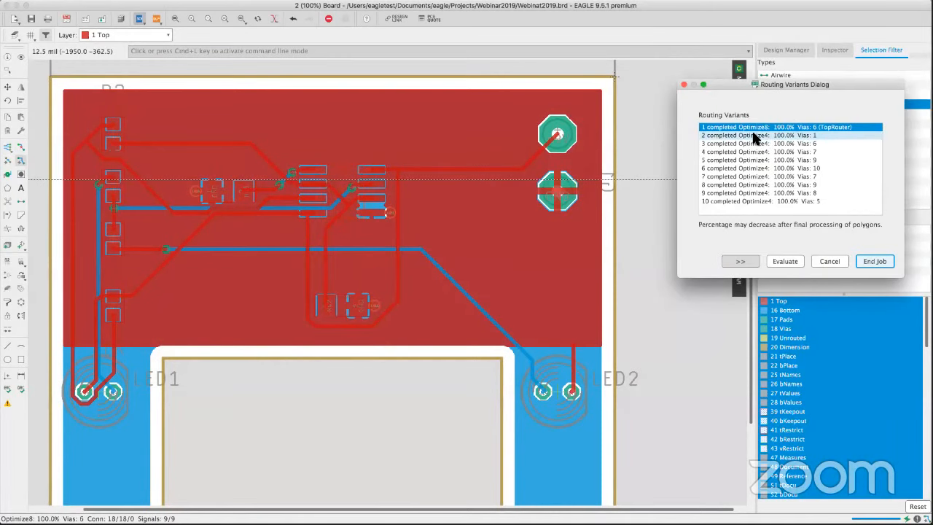
- Compare the completed routing variants on the board and select variant 2, the one with a single via
click(752, 134)
click(736, 144)
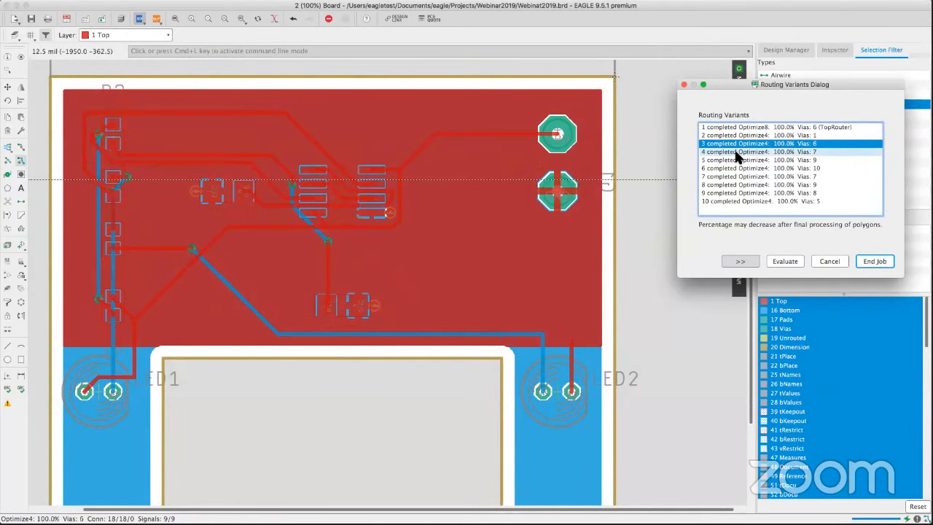
click(736, 152)
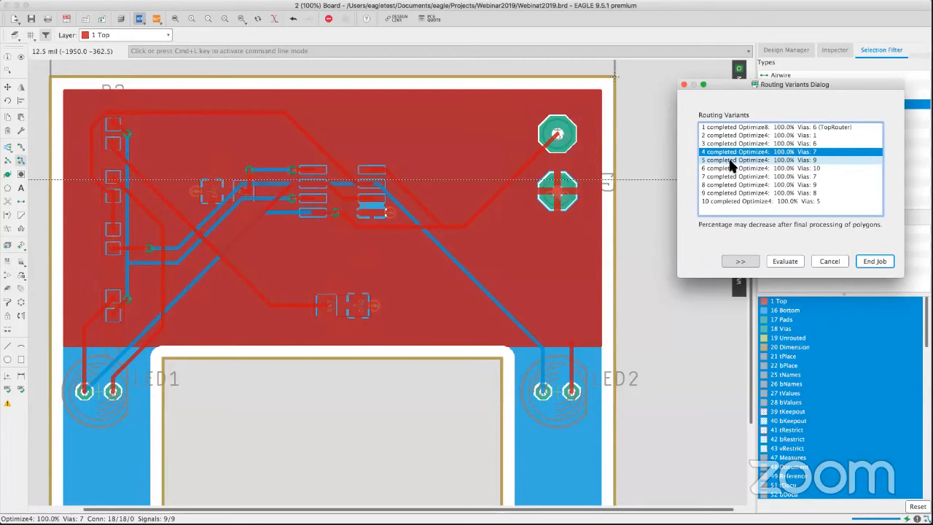
click(729, 160)
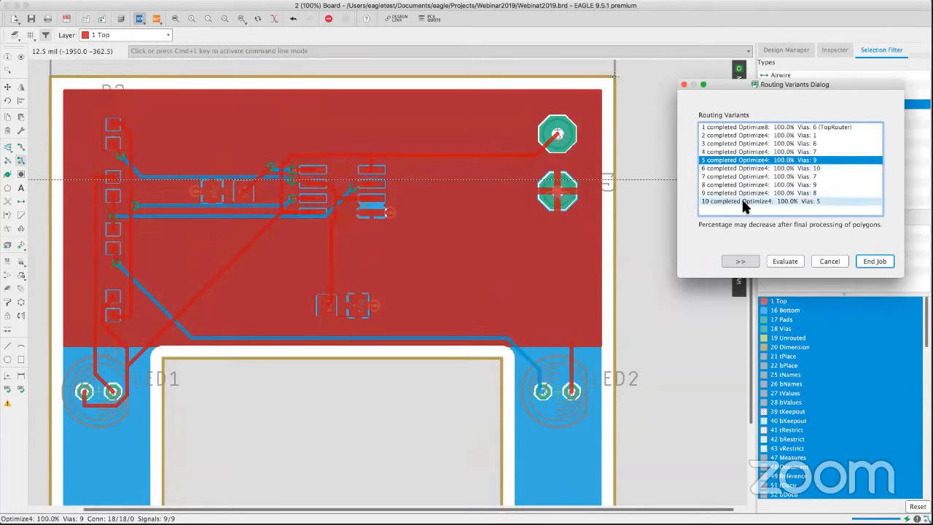
click(743, 202)
click(737, 192)
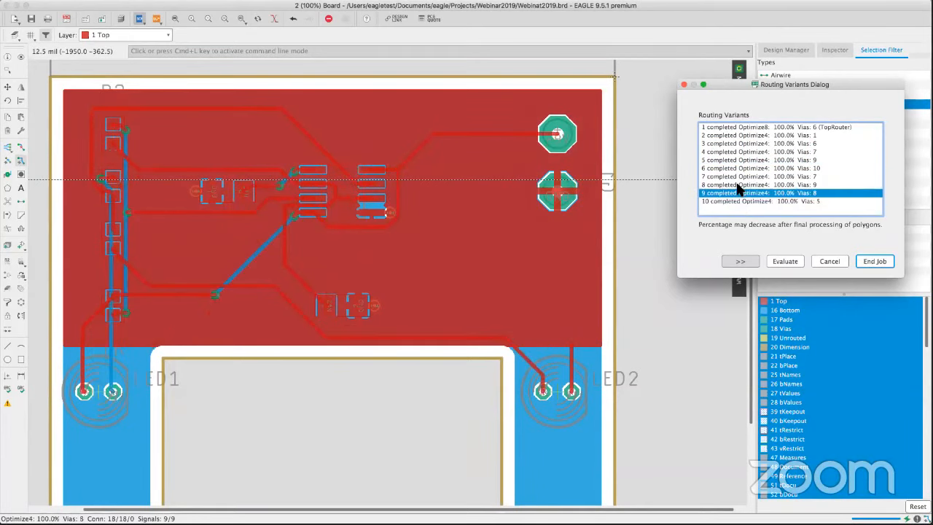
click(736, 184)
click(738, 177)
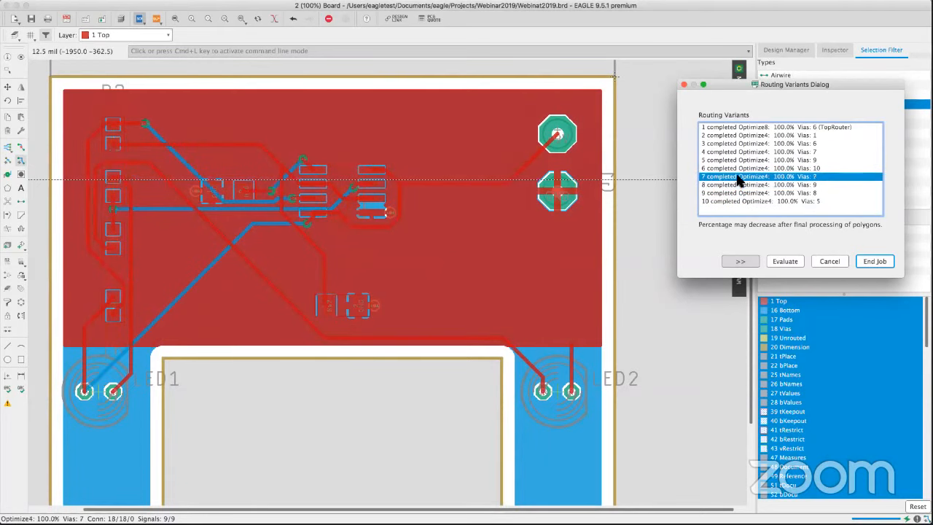
click(755, 137)
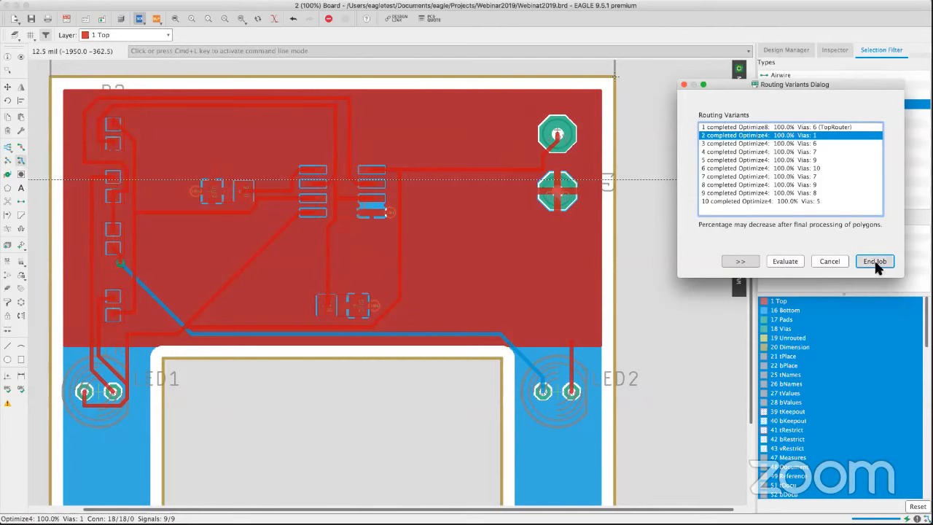
- Evaluate routing variant 2 on the board and end the autorouter job to keep its routing
drag(779, 83, 736, 77)
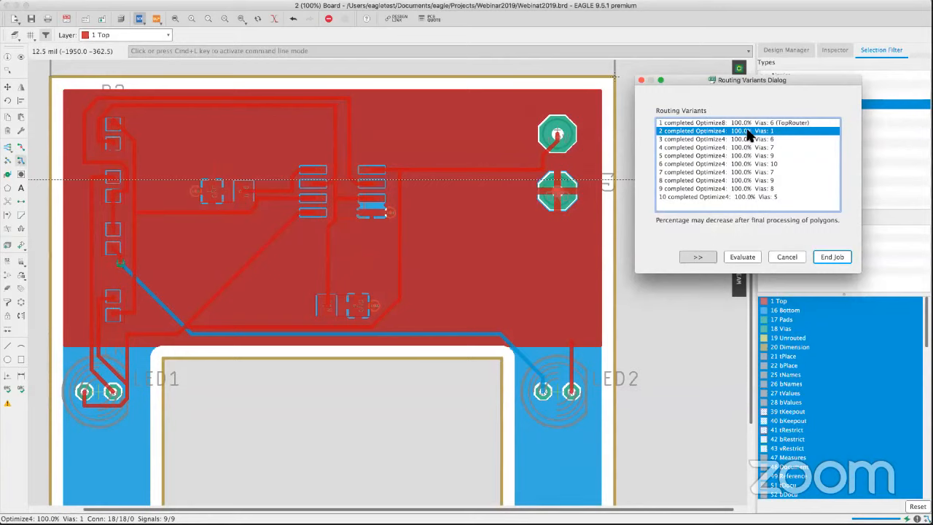
click(741, 256)
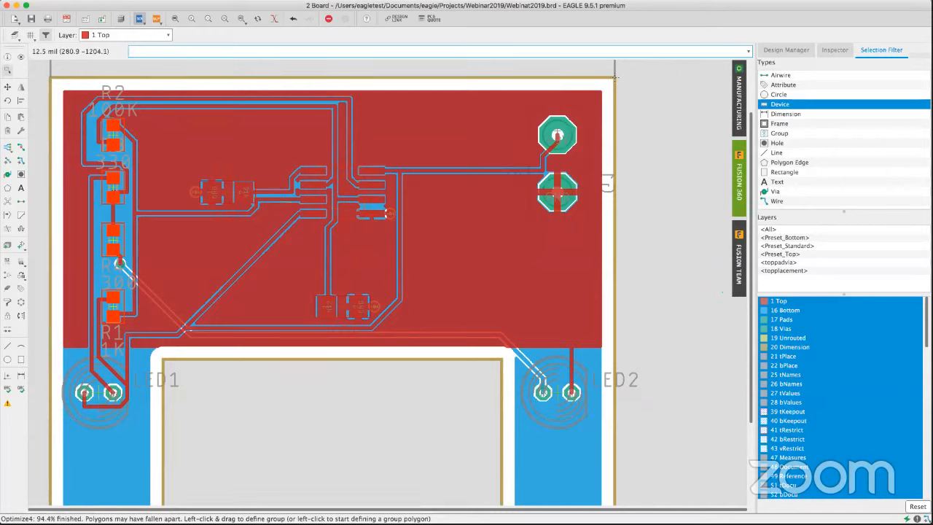
click(926, 518)
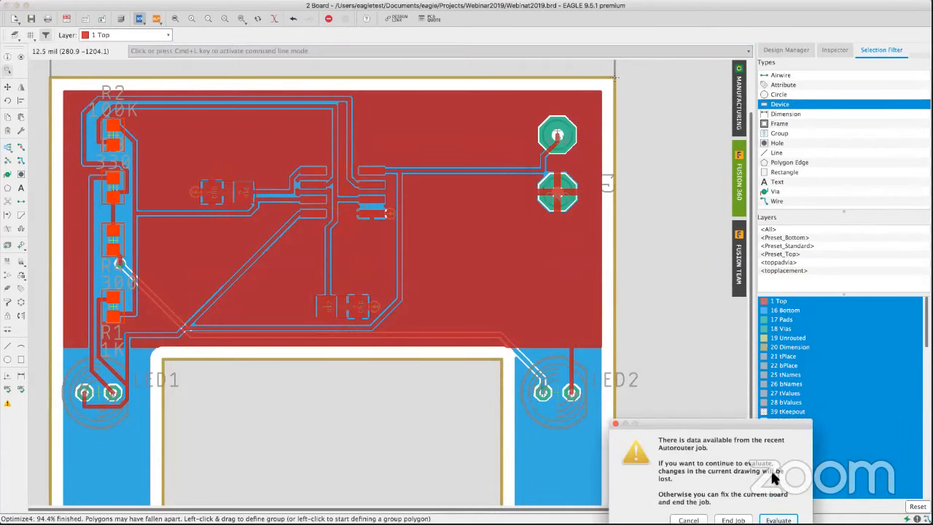
drag(701, 417, 680, 259)
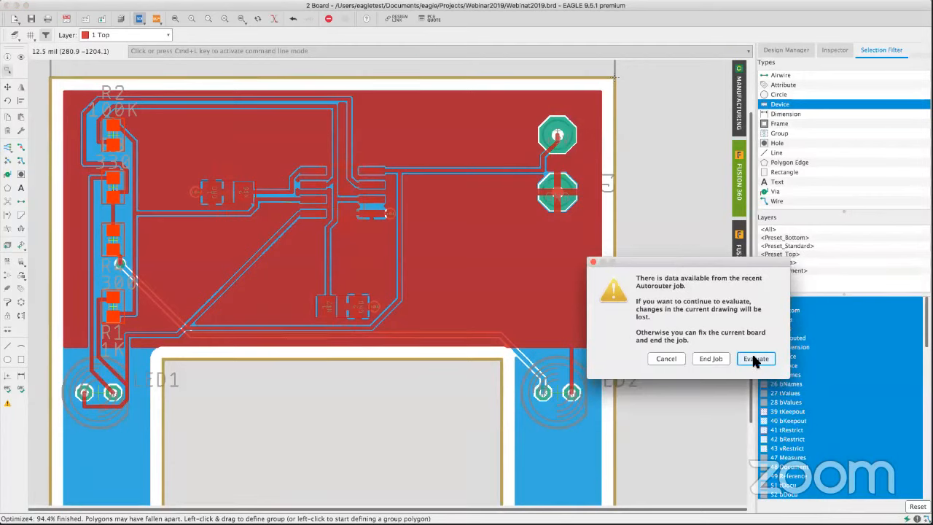
click(711, 358)
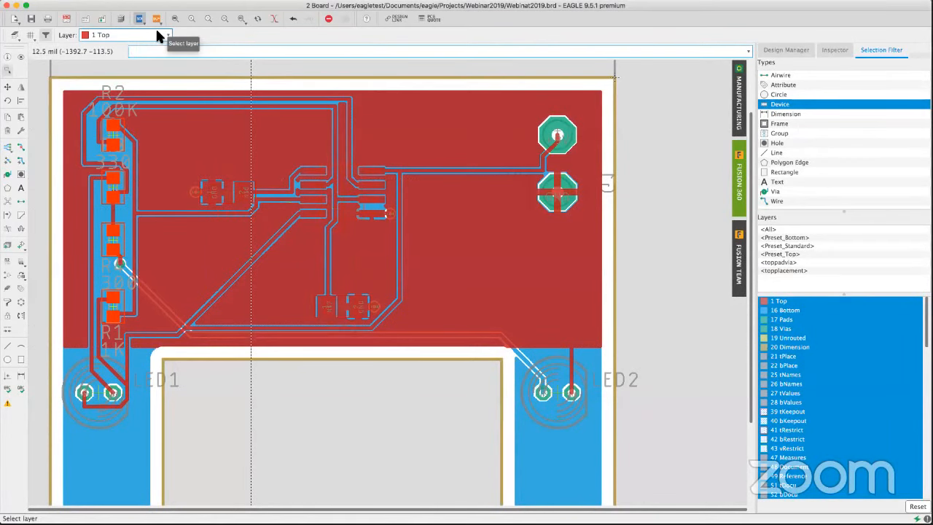
- Rip up all the copper polygons so that only their outlines and the routed traces are displayed
click(175, 18)
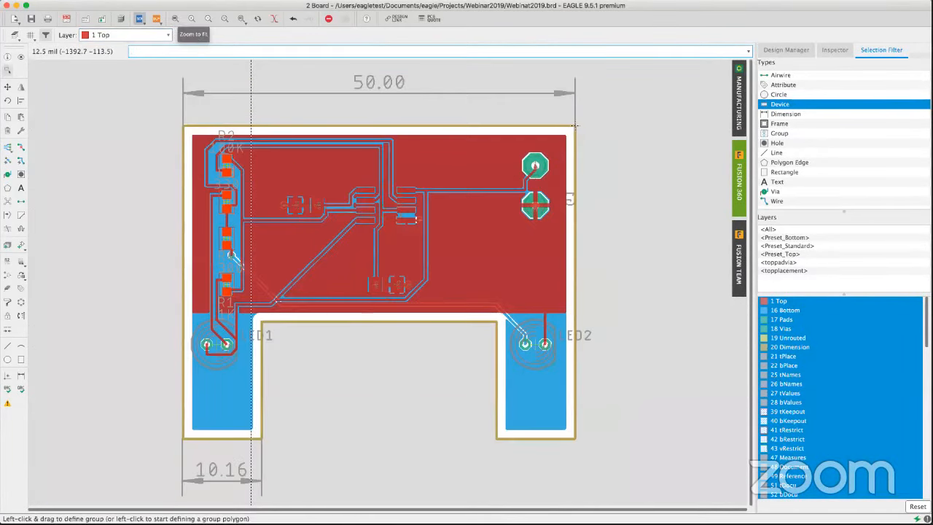
middle_drag(428, 203, 387, 204)
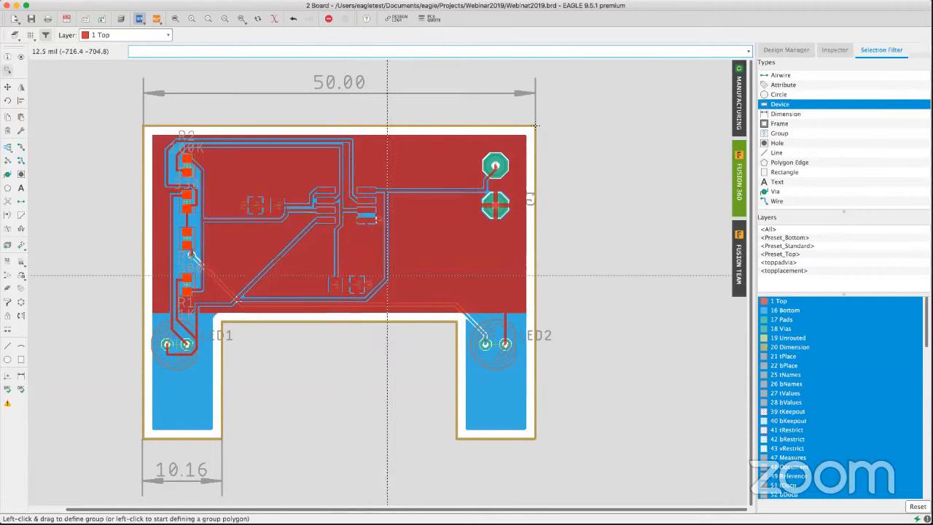
click(21, 148)
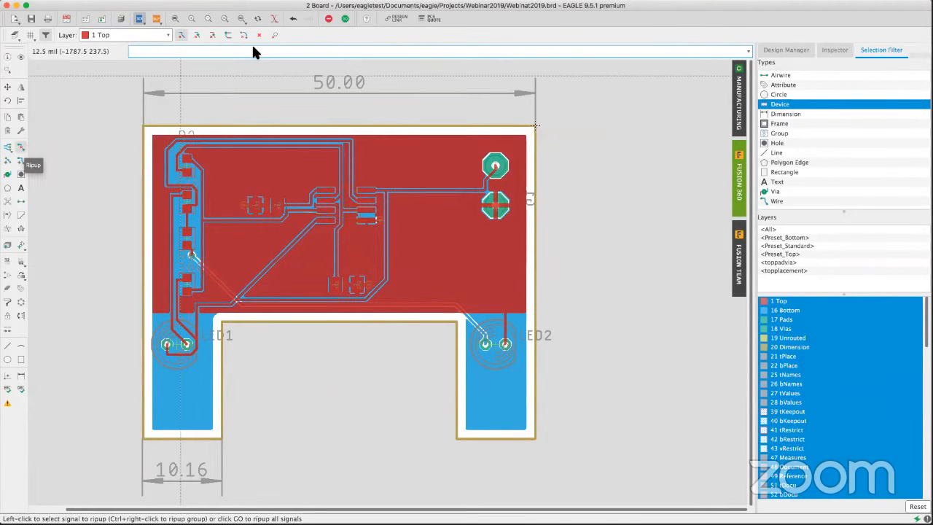
click(276, 35)
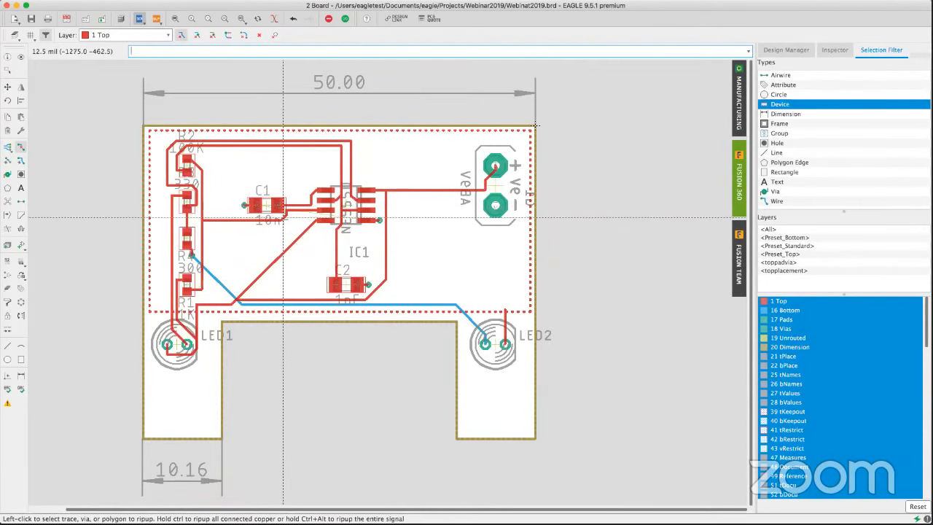
- Smooth the routed +9V trace to the battery connector and the N$6 trace between C1 and IC1 with Smooth Selected Signal
middle_drag(282, 217, 267, 225)
scroll(268, 226, up, 3)
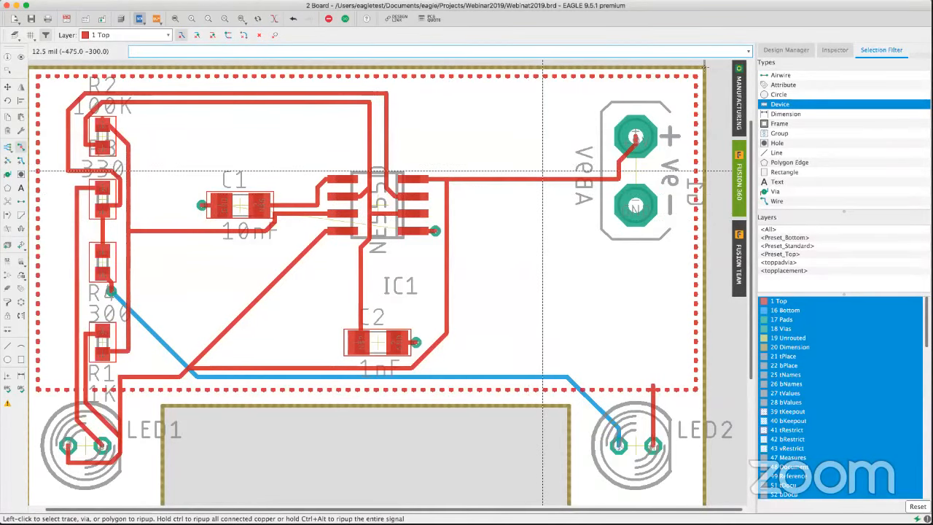
scroll(546, 218, right, 3)
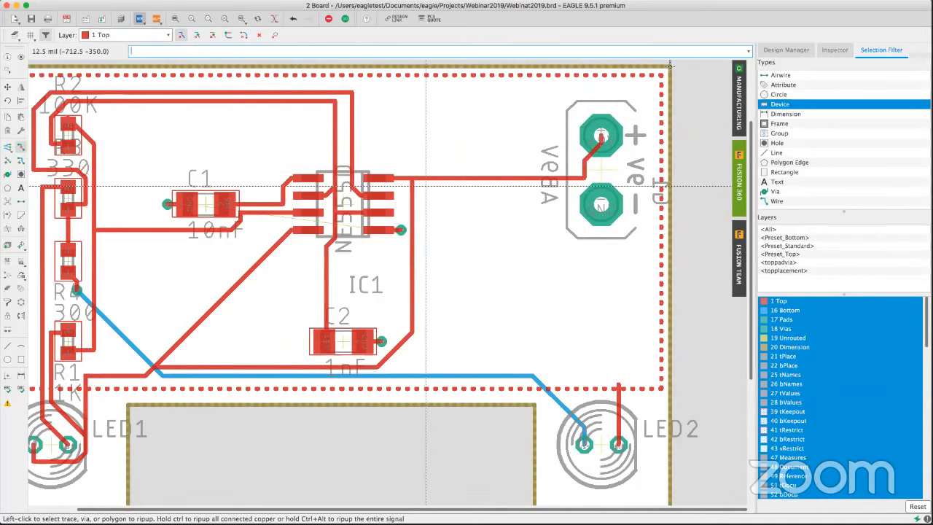
click(11, 149)
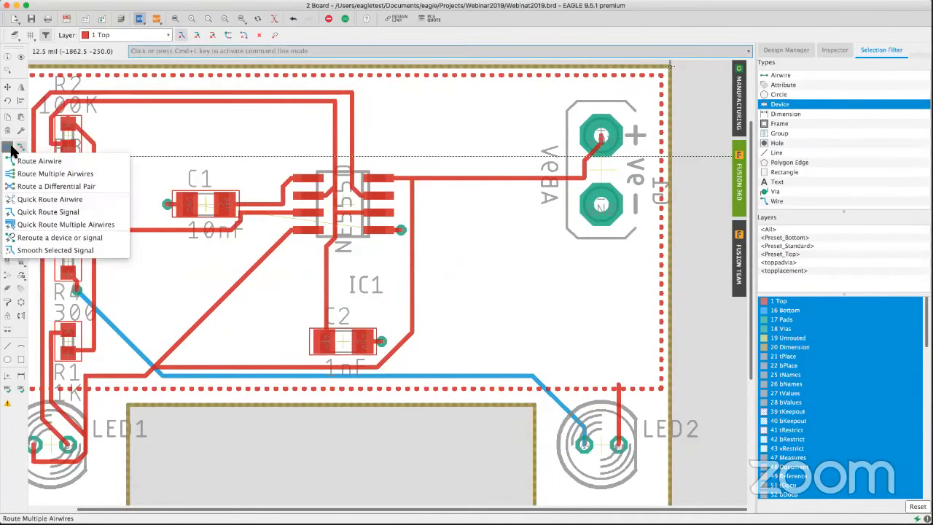
click(38, 250)
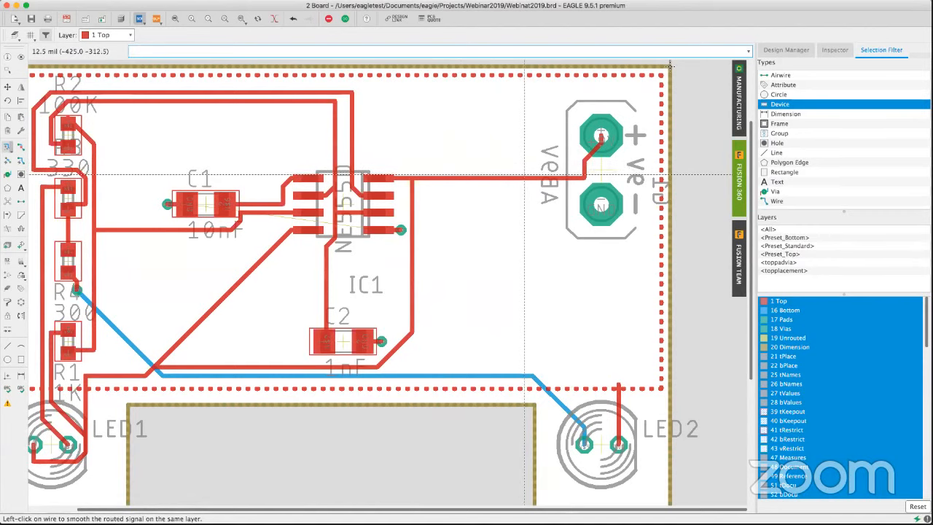
click(519, 177)
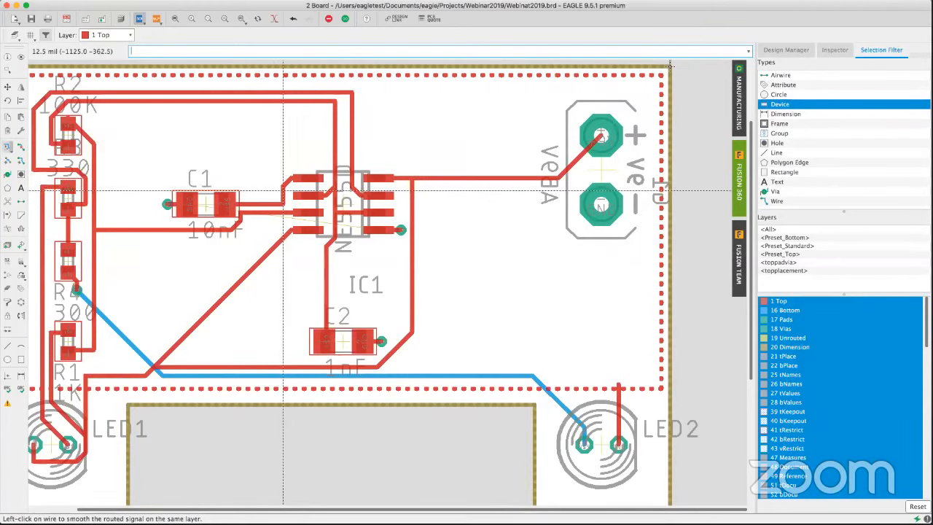
click(317, 179)
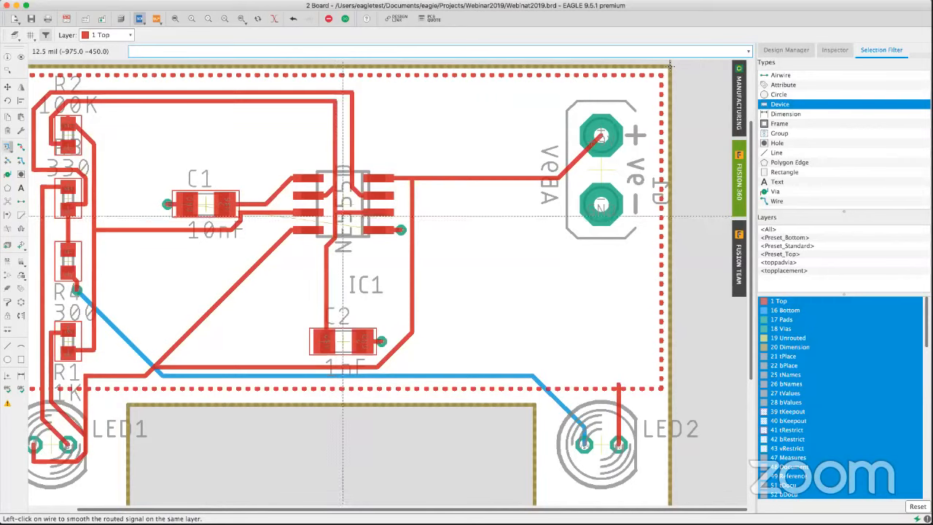
- Round the N$2 and N$4 trace corners above IC1 with a round miter, resetting the selection filter first, and save the board
click(175, 18)
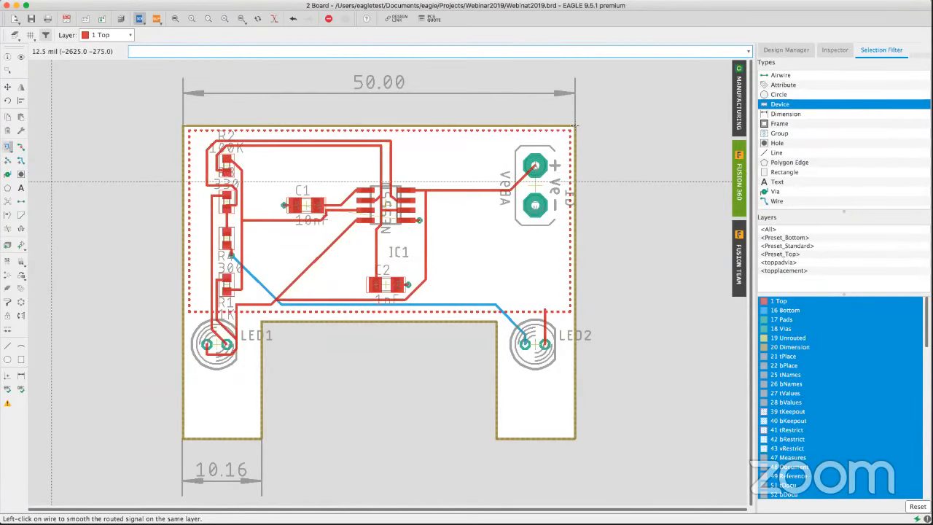
click(22, 217)
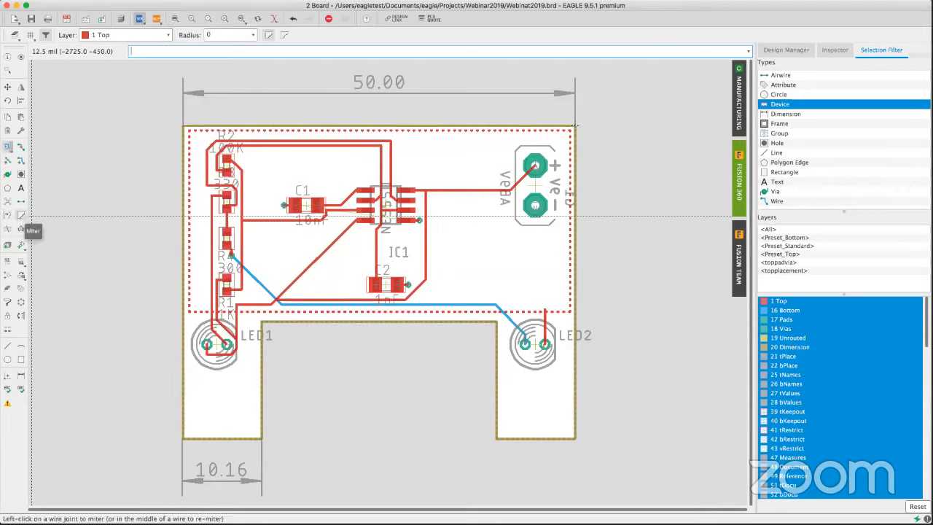
click(284, 37)
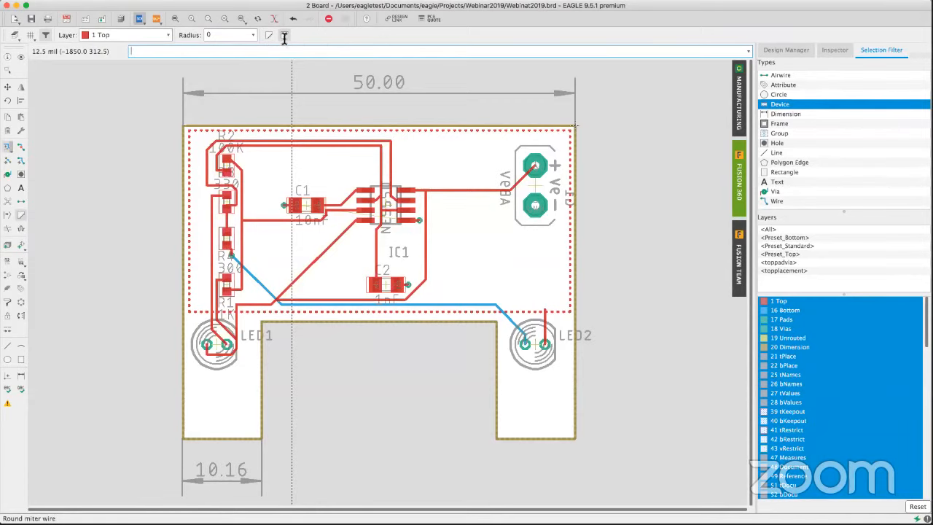
scroll(353, 153, up, 5)
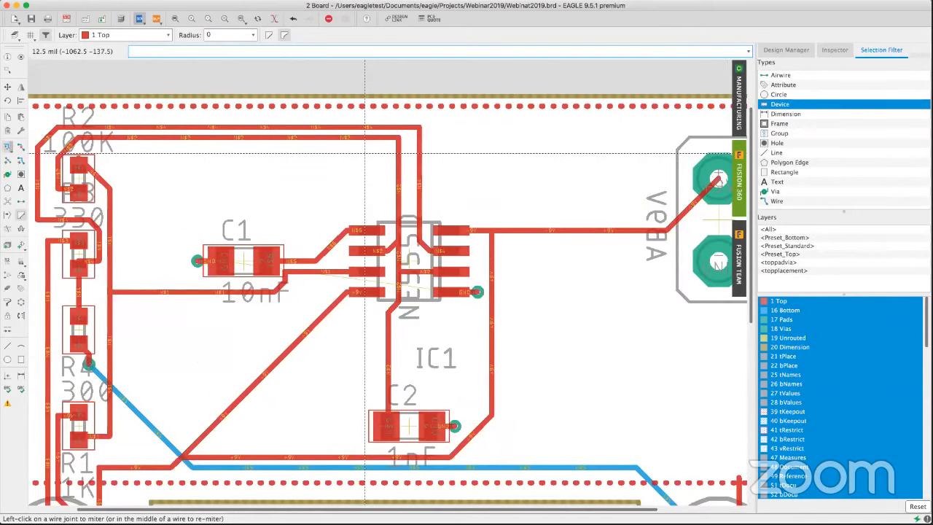
middle_drag(364, 154, 343, 173)
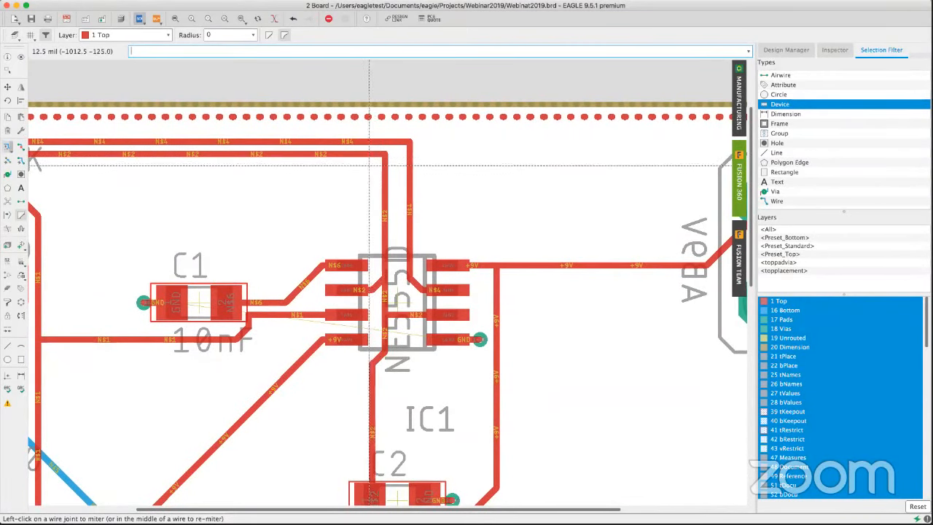
click(916, 507)
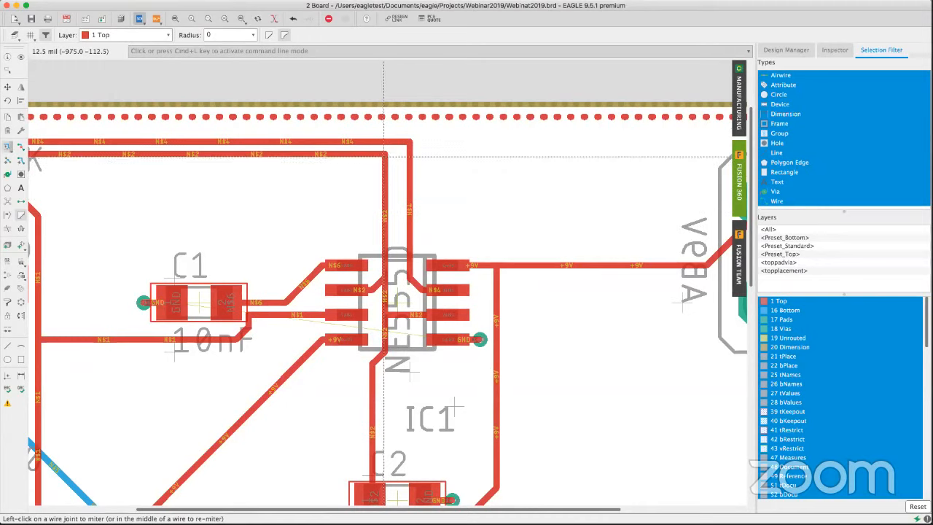
drag(385, 155, 378, 161)
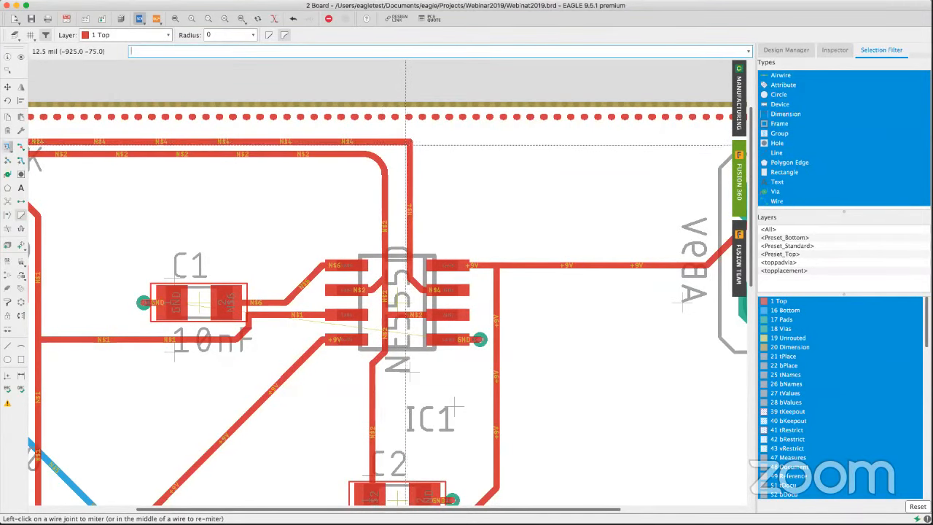
click(403, 149)
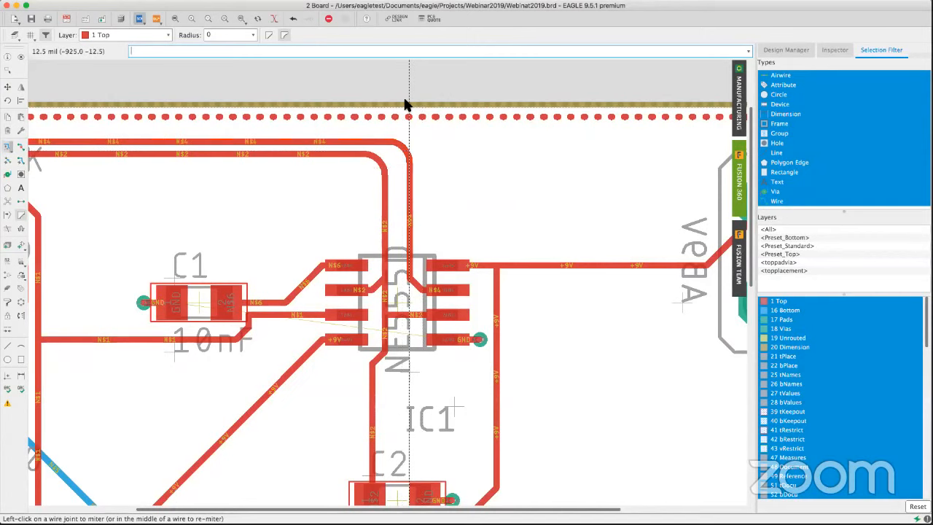
click(31, 19)
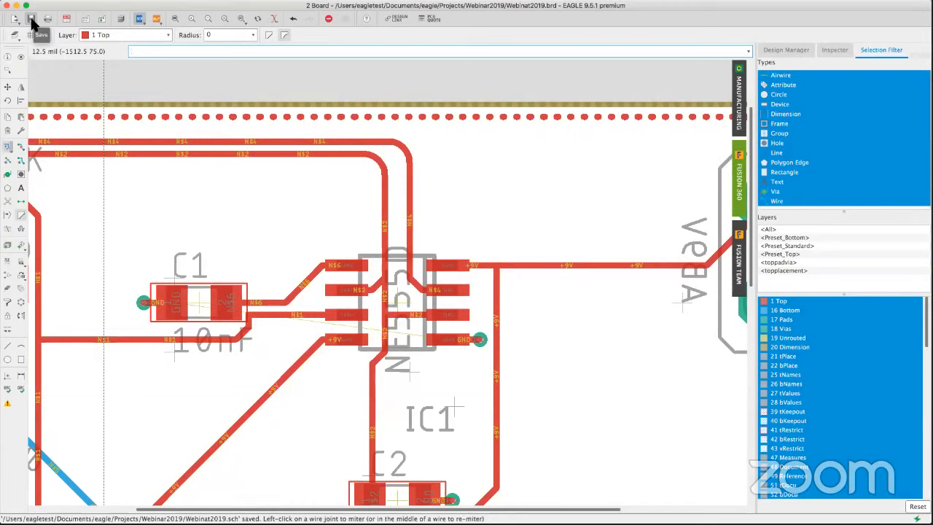
- Examine the top side of the board in the manufacturing preview and close the preview
scroll(242, 175, up, 2)
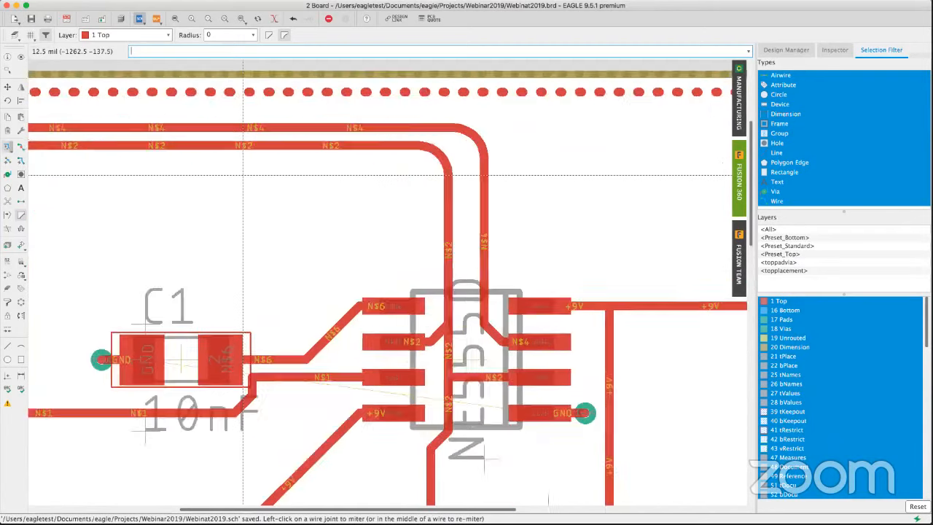
scroll(242, 174, down, 4)
middle_drag(242, 175, 255, 131)
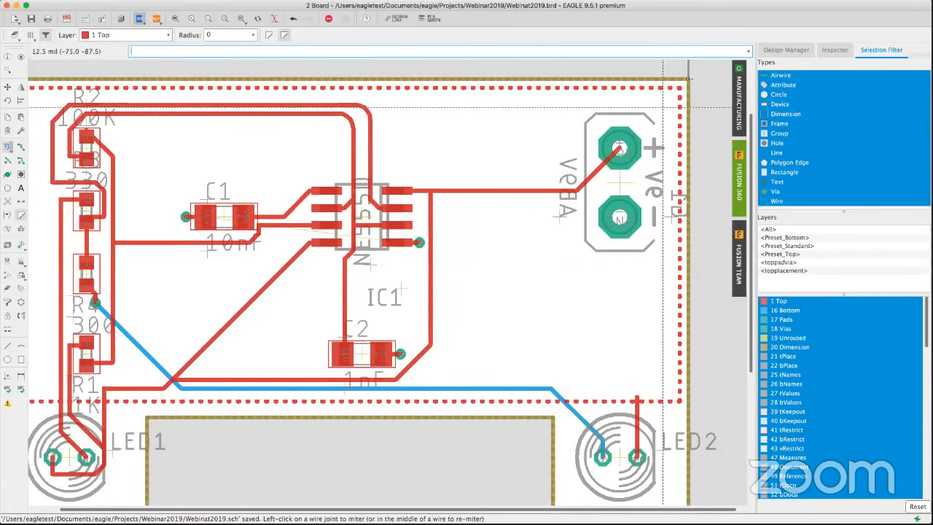
click(738, 117)
drag(622, 69, 552, 77)
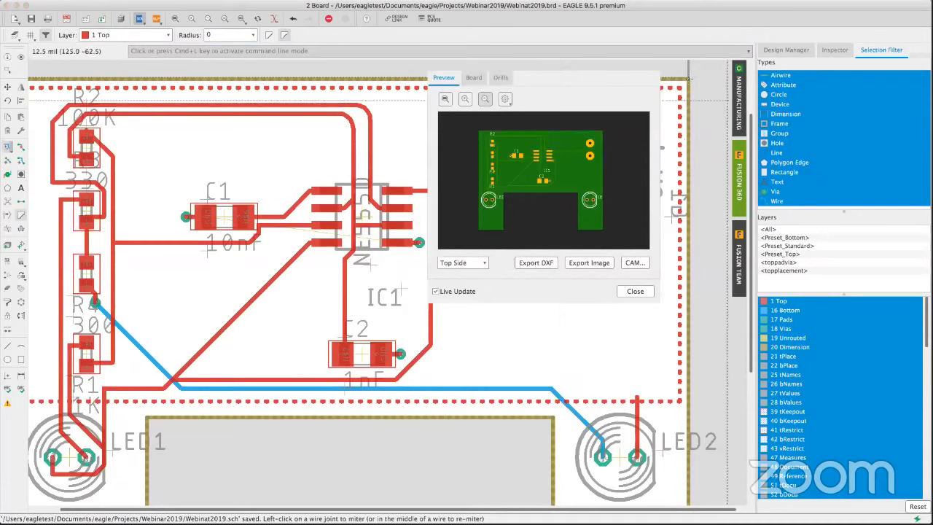
click(627, 291)
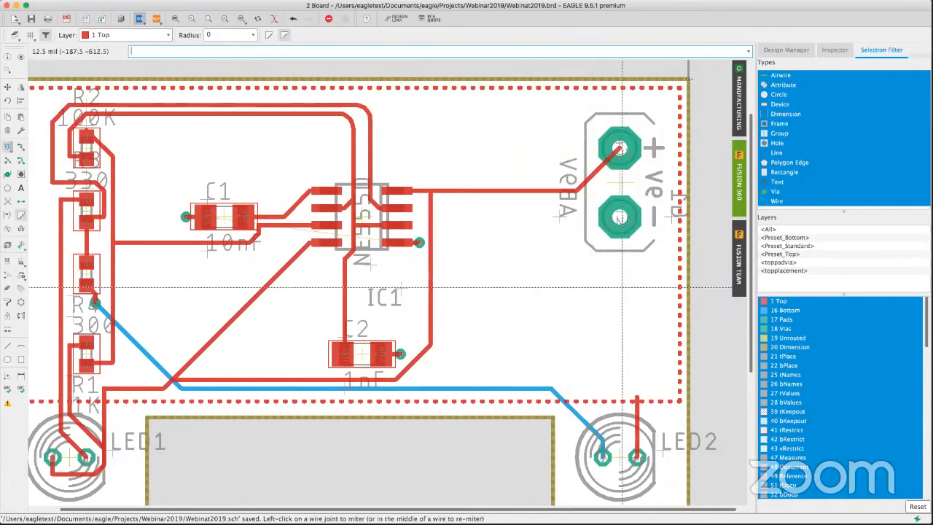
- Review the list of manufacturing files in the one-click CAM export and cancel the export
click(103, 22)
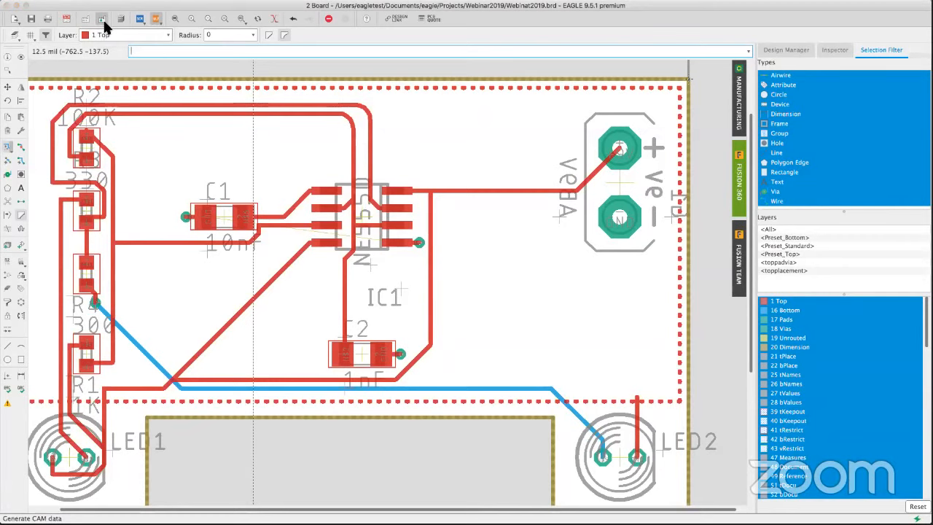
drag(412, 136, 332, 126)
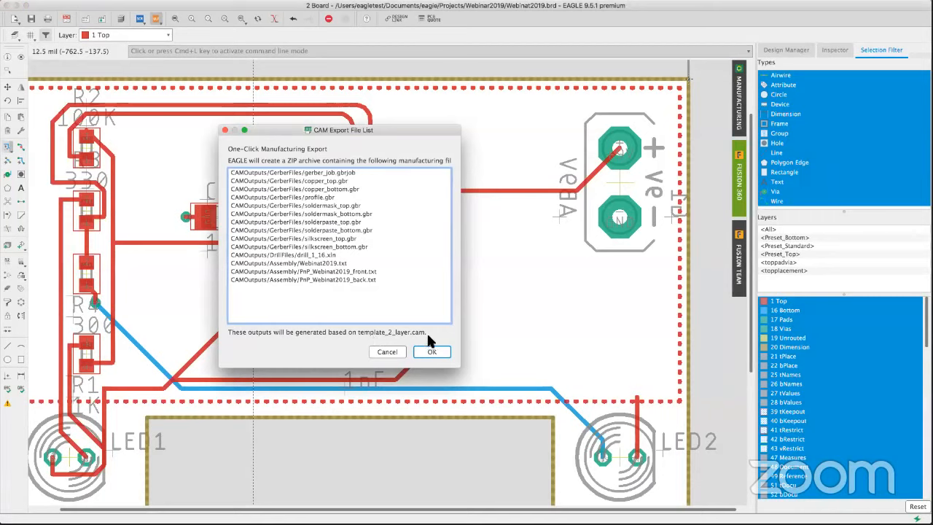
click(383, 352)
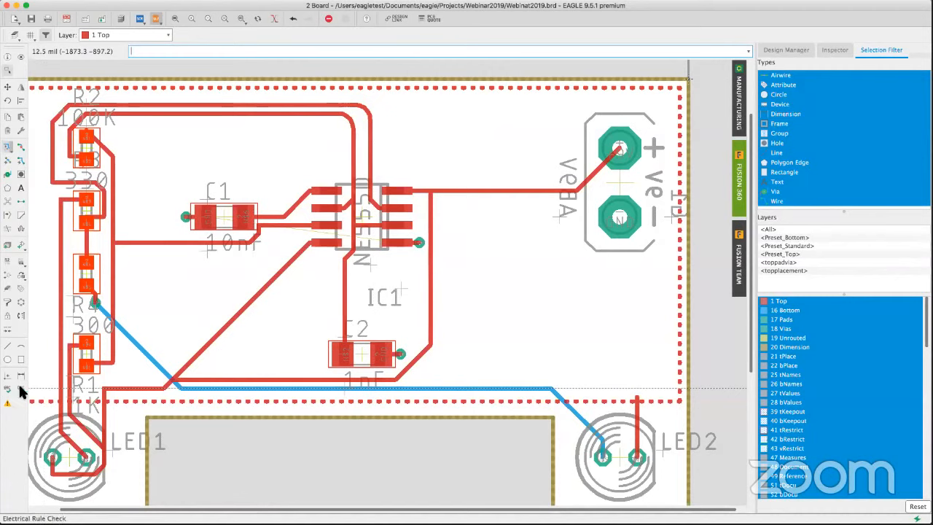
- Examine the layer stack and its setup expression in the DRC design rules and close them without running the check
click(8, 389)
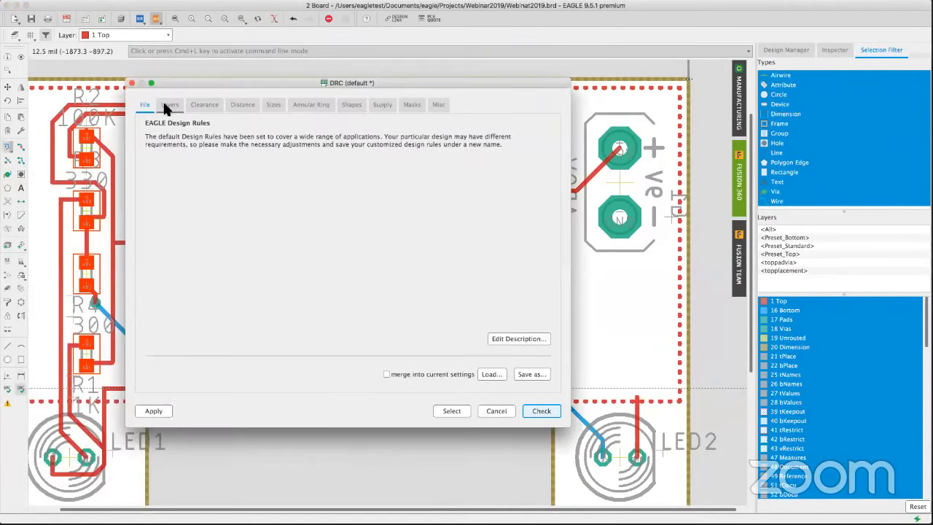
click(169, 104)
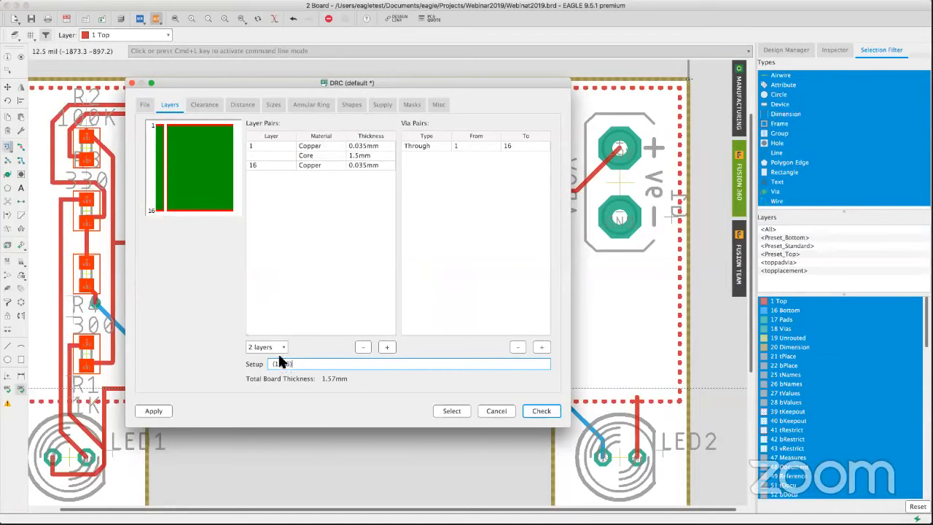
mouse_move(291, 364)
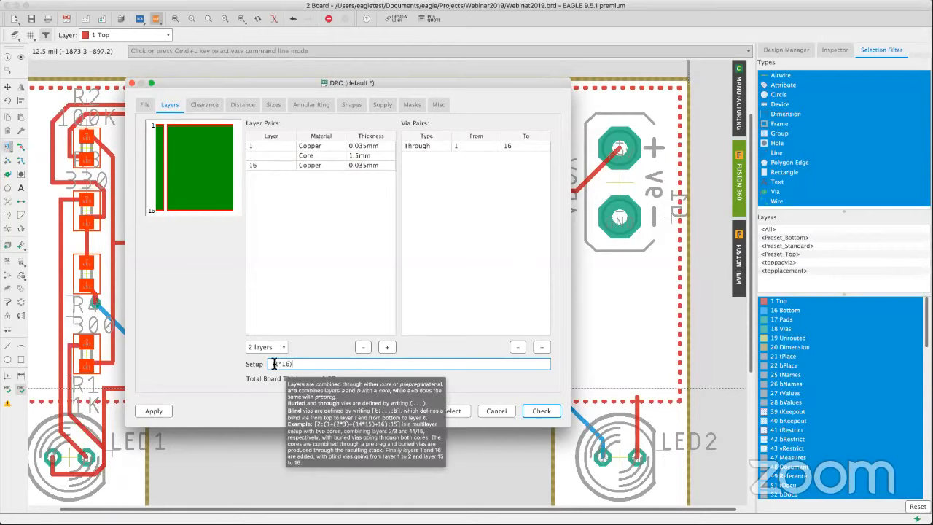
click(497, 408)
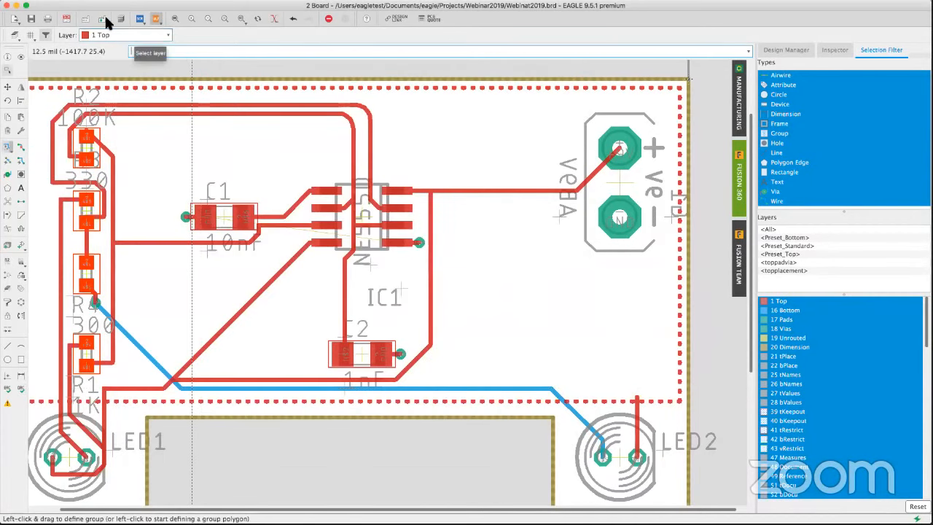
- Export the one-click manufacturing files as Webinat2019_2019-10-10.zip into the Webinar2019 project folder
click(102, 19)
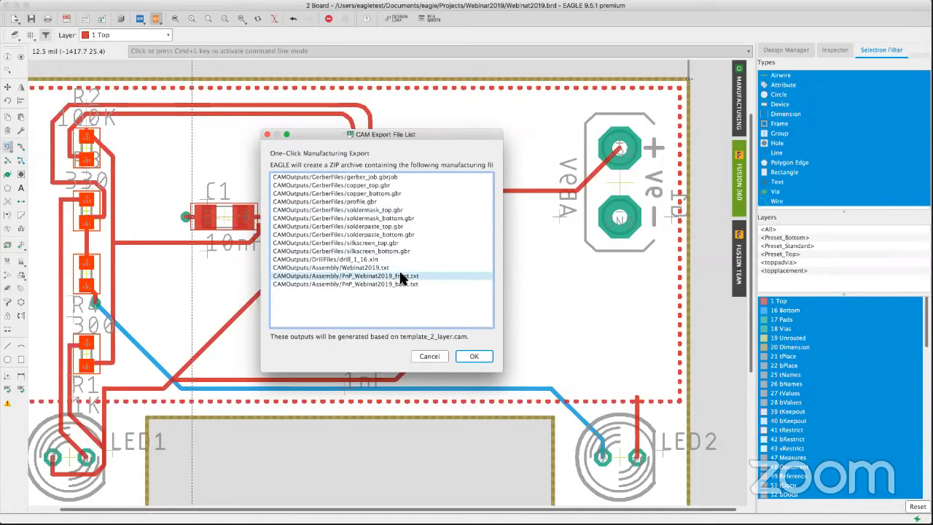
click(480, 358)
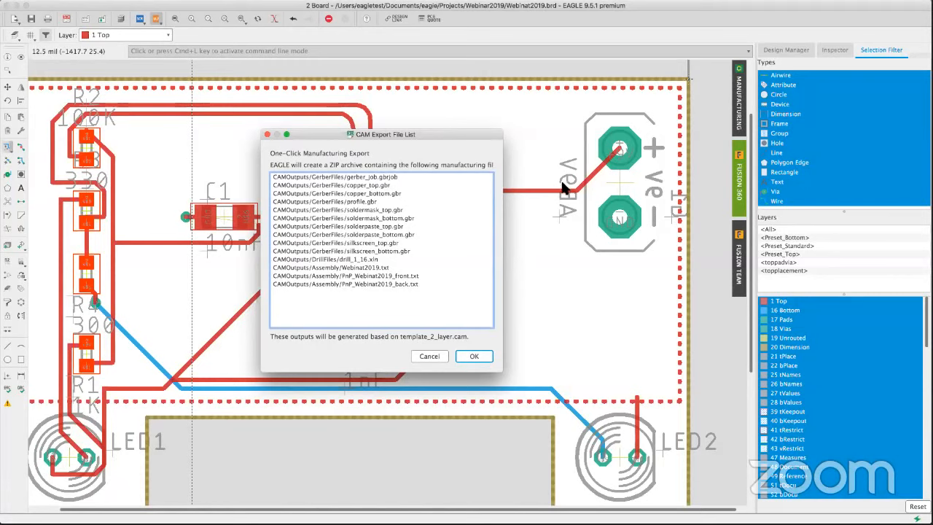
click(472, 357)
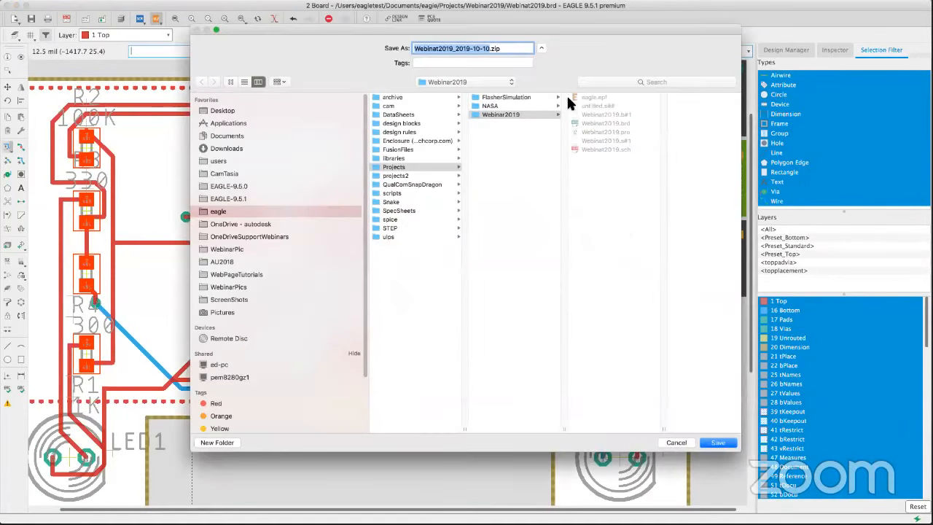
drag(576, 23, 470, 37)
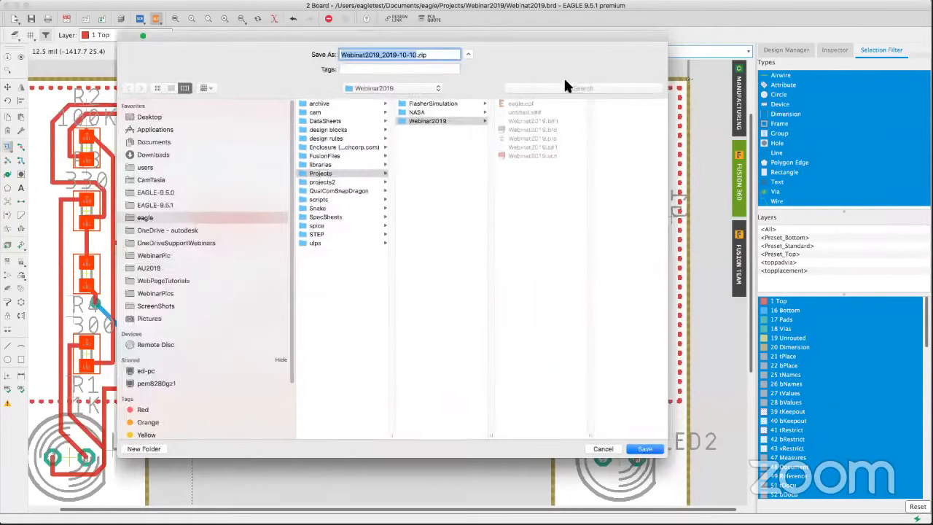
click(436, 122)
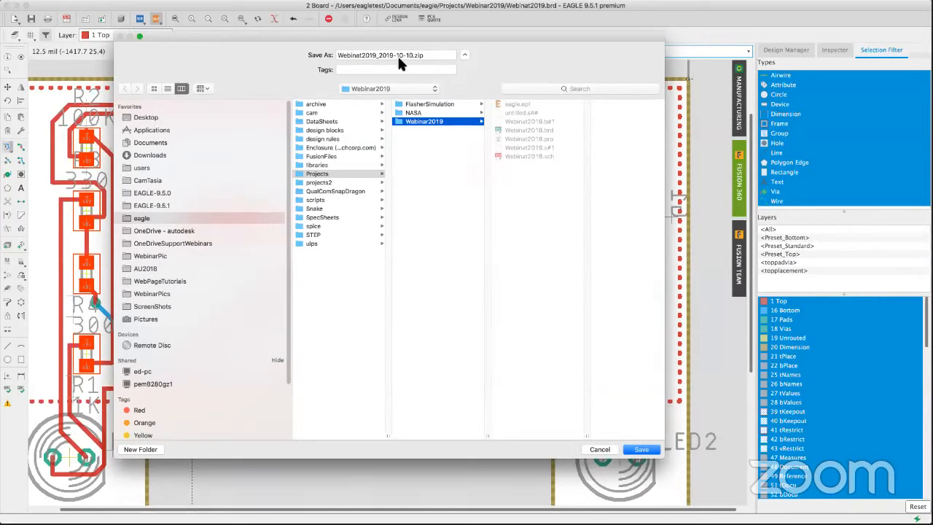
click(641, 449)
click(641, 449)
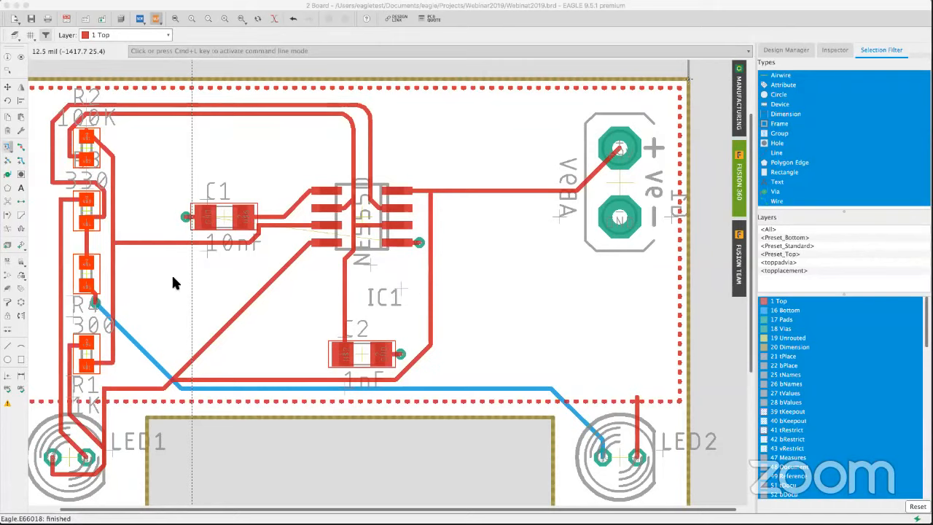
- View the template_2_layer.cam job in the CAM Processor and close it without processing the job
scroll(237, 270, down, 3)
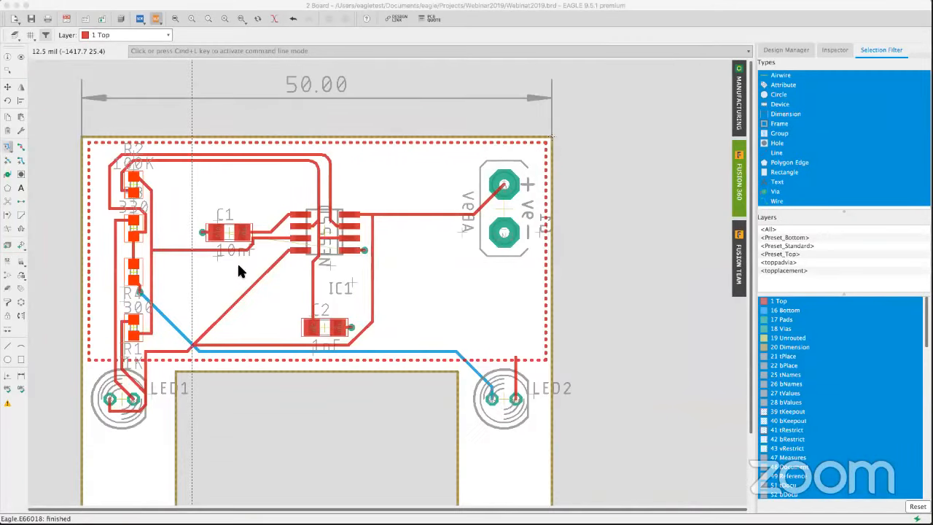
scroll(232, 269, up, 1)
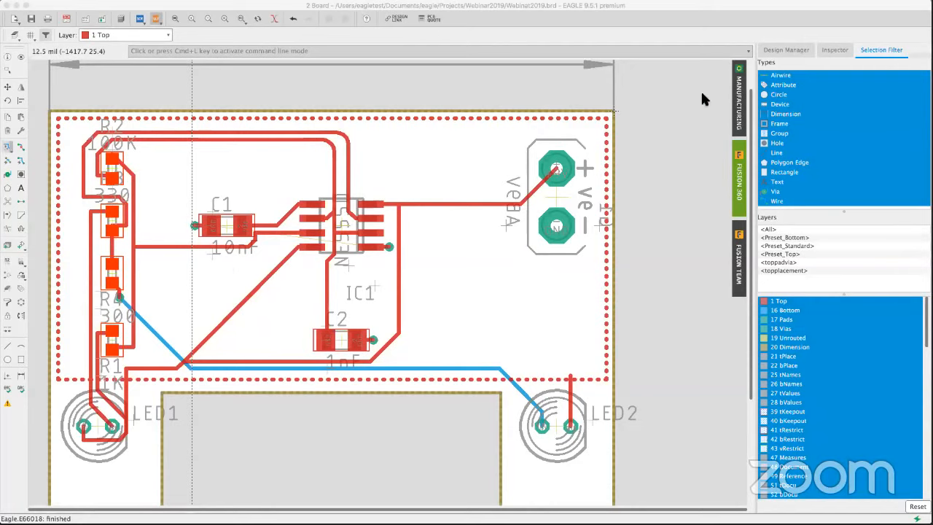
click(85, 20)
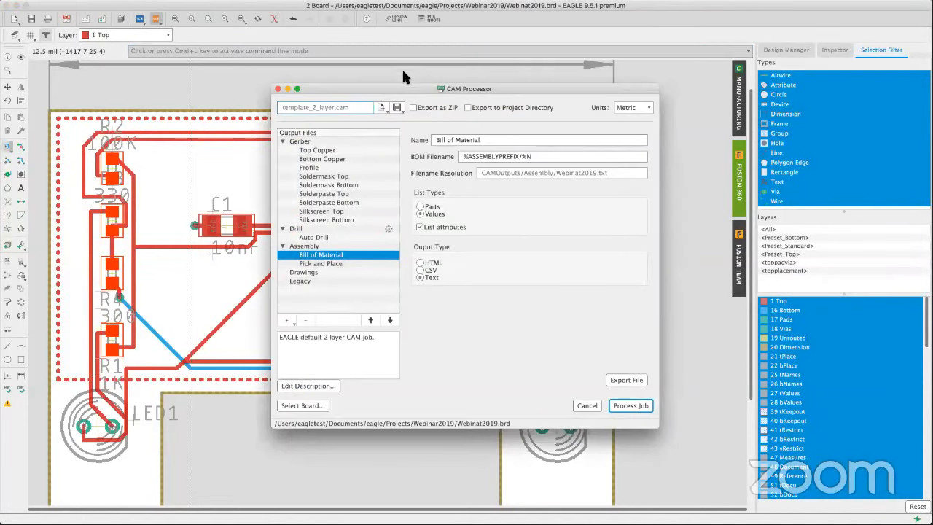
drag(406, 87, 343, 78)
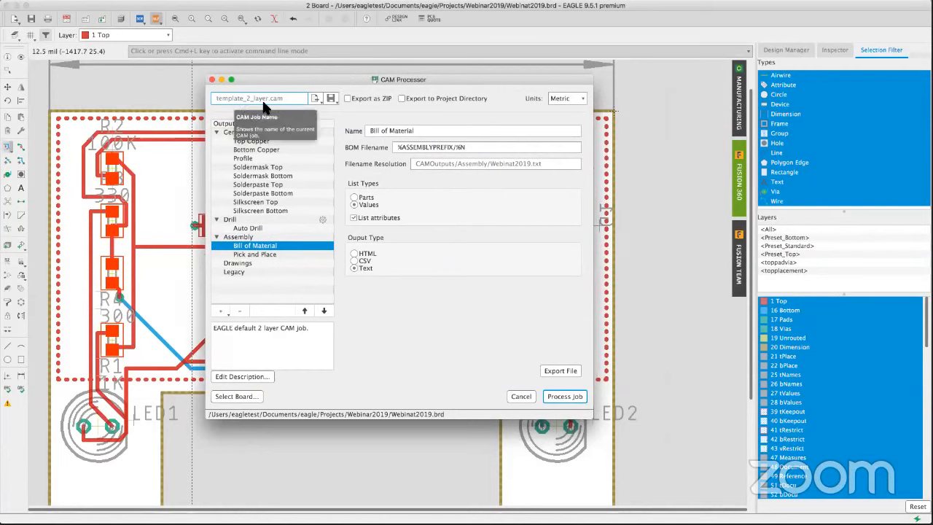
click(212, 80)
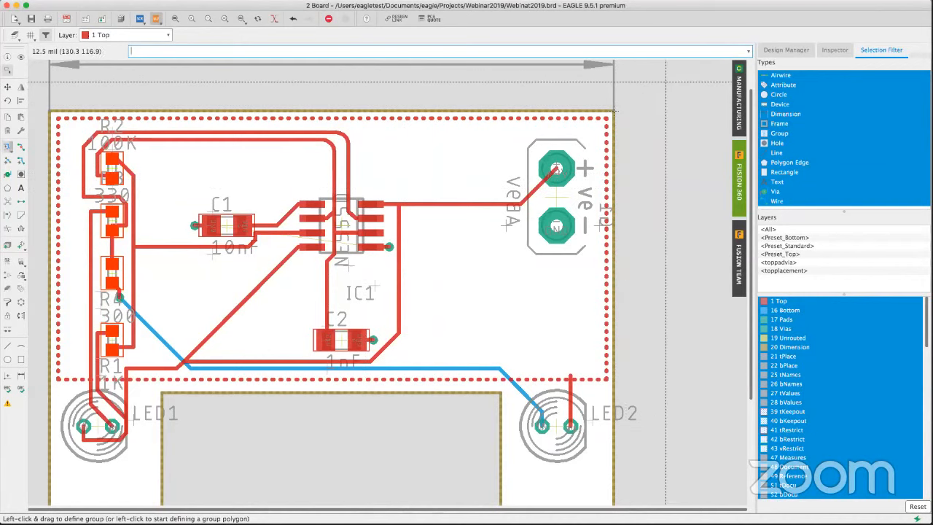
- Examine the top and bottom sides of the board in the manufacturing preview
click(740, 111)
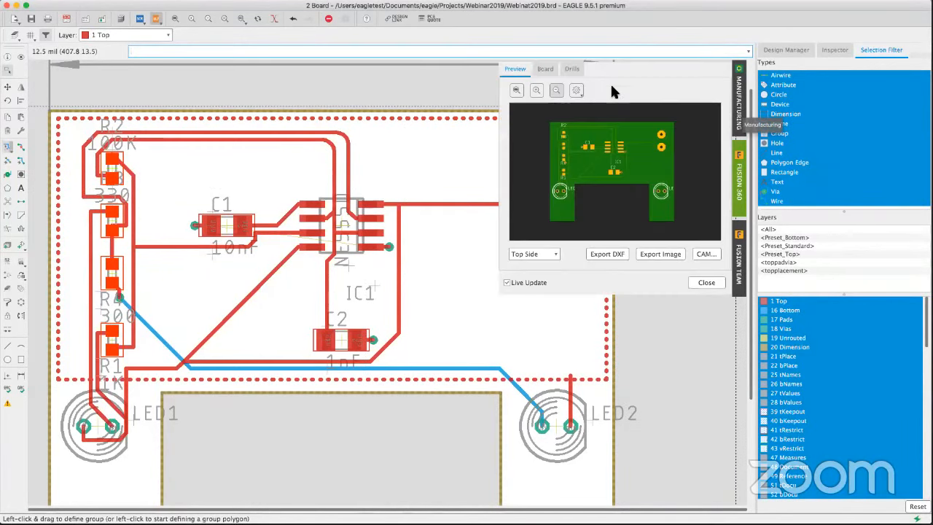
drag(614, 68, 408, 87)
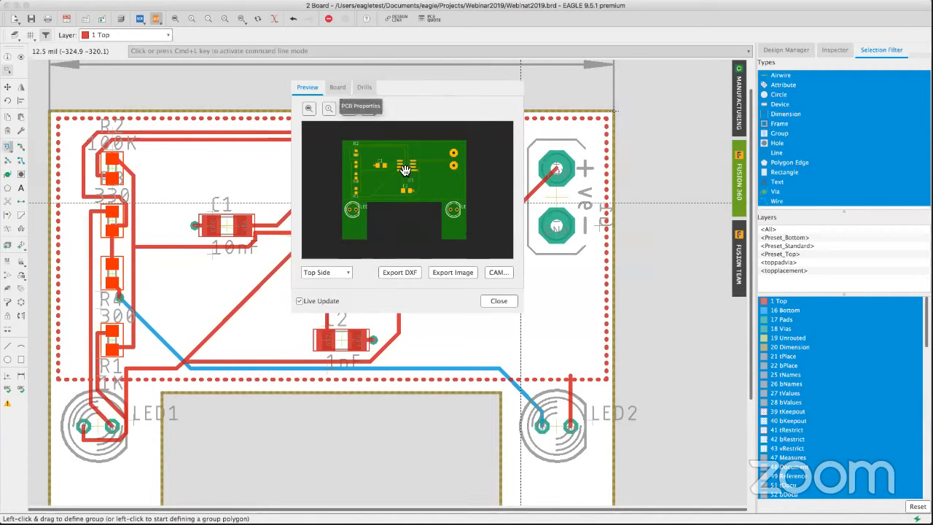
scroll(403, 182, up, 5)
scroll(405, 202, down, 3)
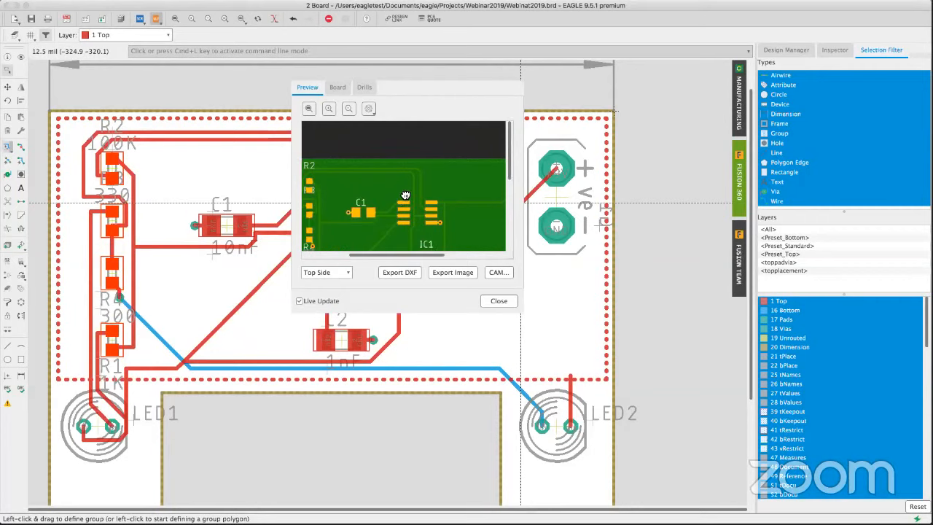
click(335, 271)
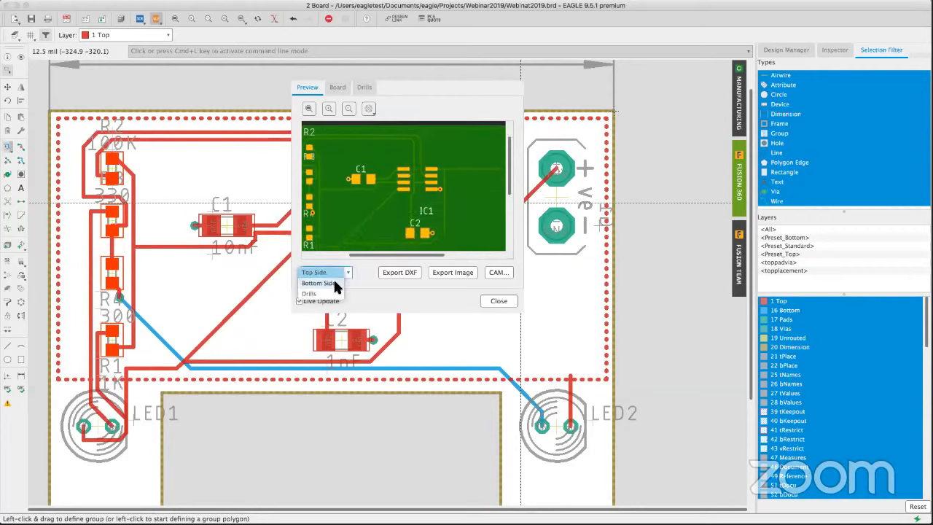
click(373, 234)
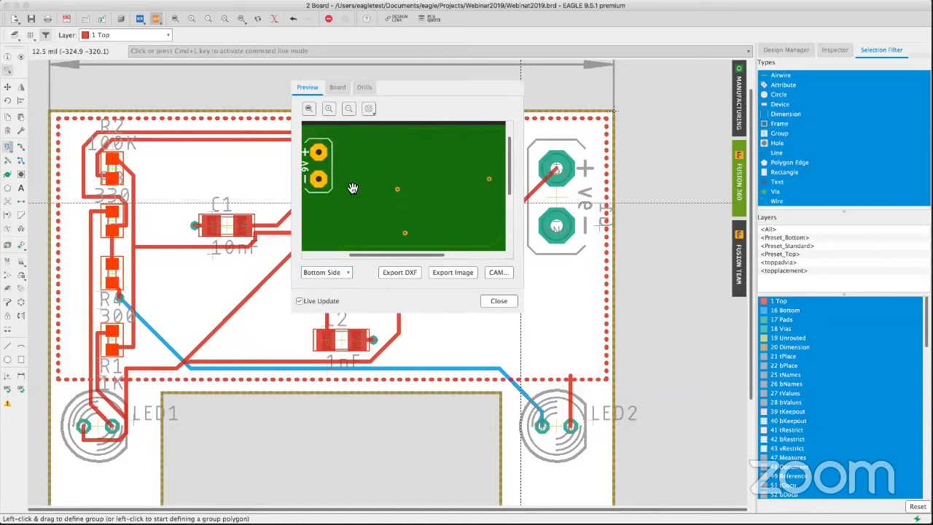
- Review the board's routing, drill and pad properties and the drill table in the manufacturing details
click(336, 88)
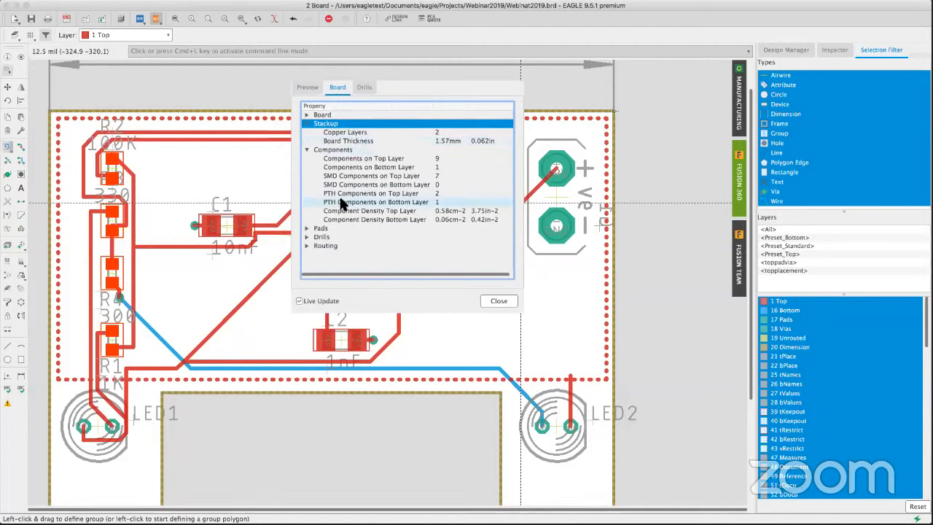
click(306, 245)
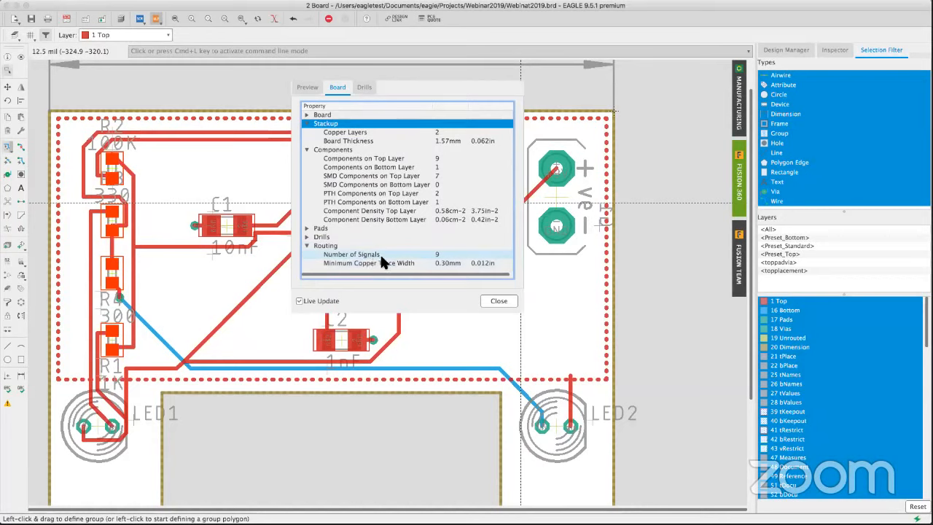
click(306, 237)
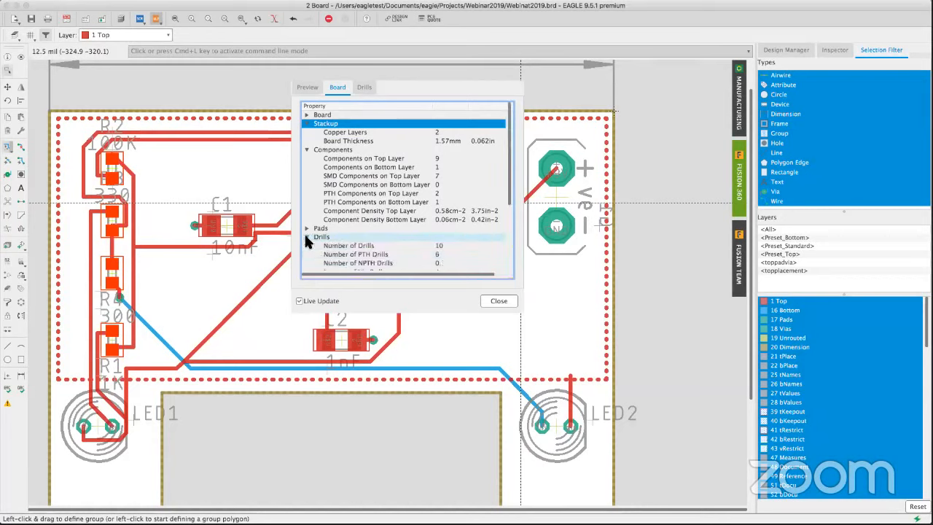
click(306, 228)
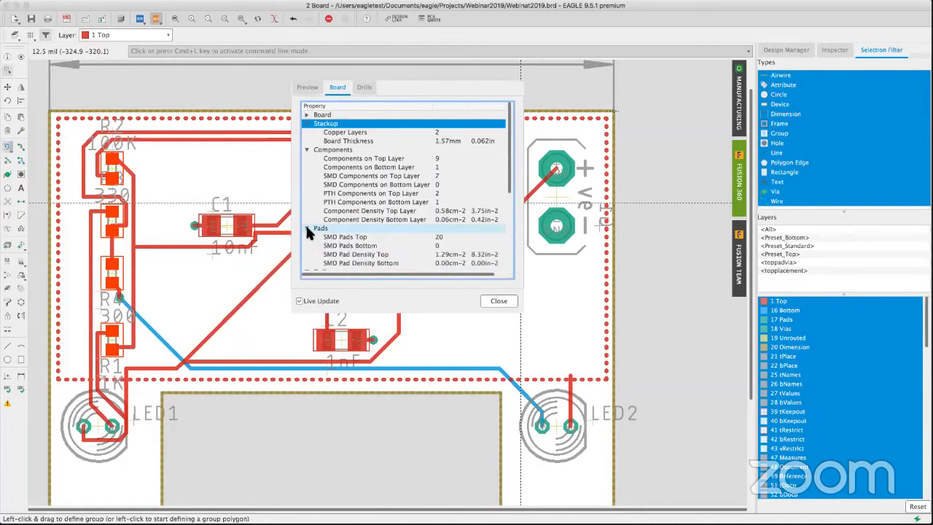
click(363, 87)
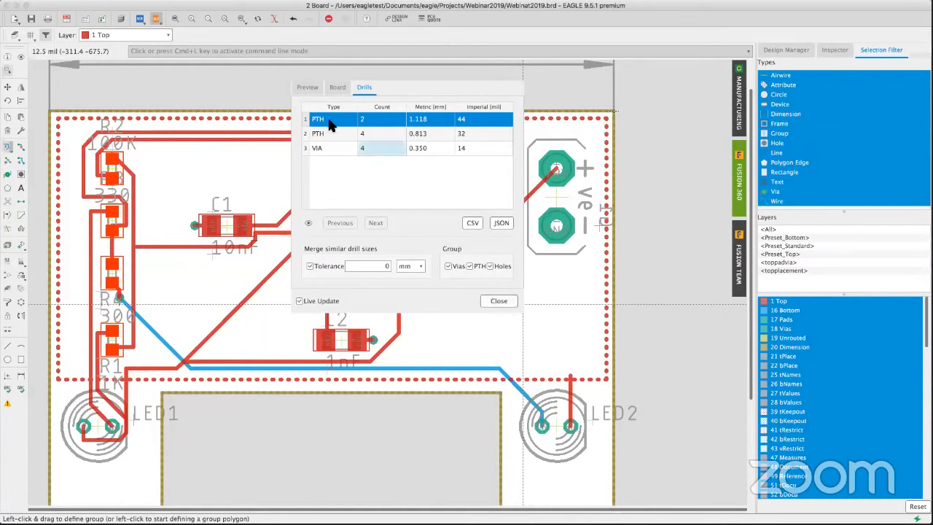
- Open the CAM Processor from the manufacturing preview and examine the Gerber options and the Top Copper, Bottom Copper and Profile outputs
click(306, 86)
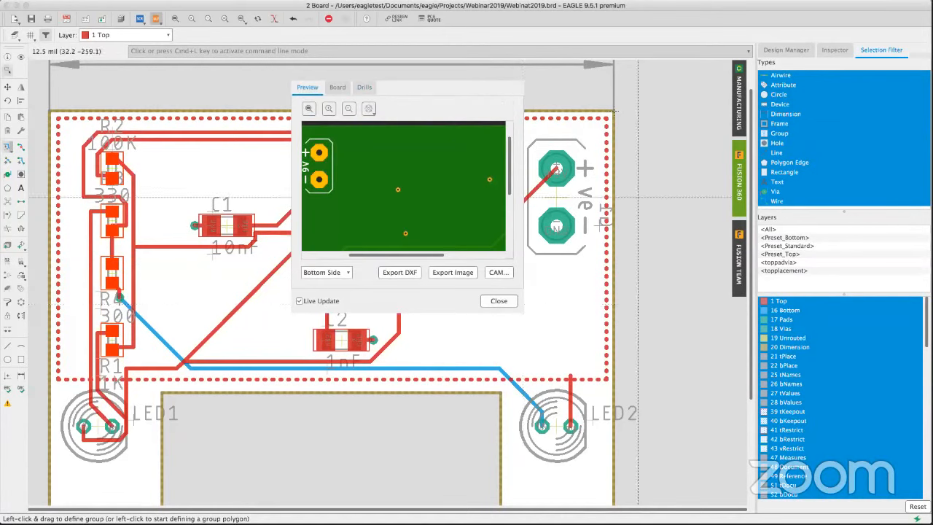
click(496, 272)
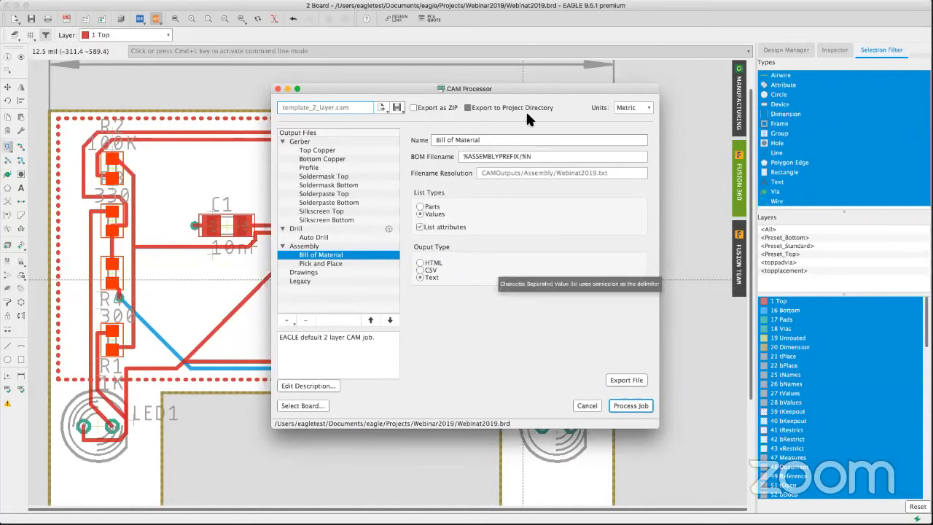
drag(574, 86, 455, 84)
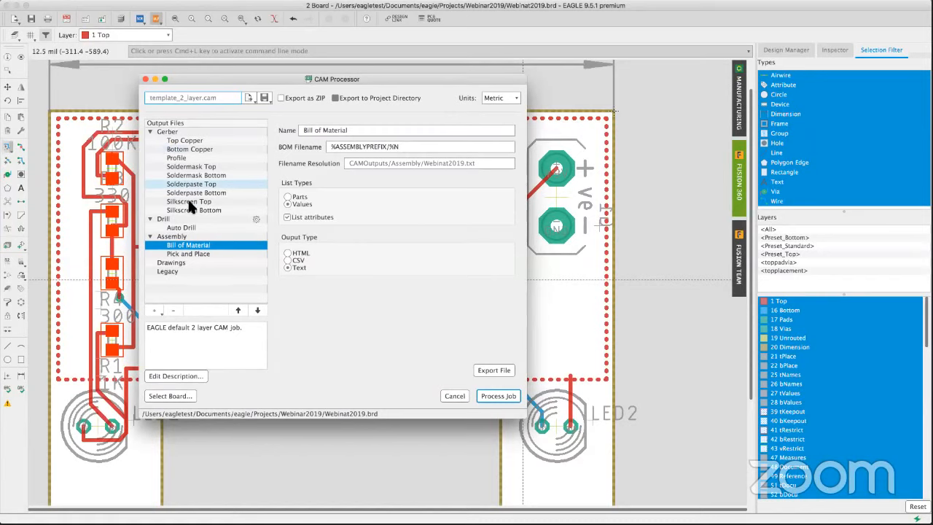
click(169, 131)
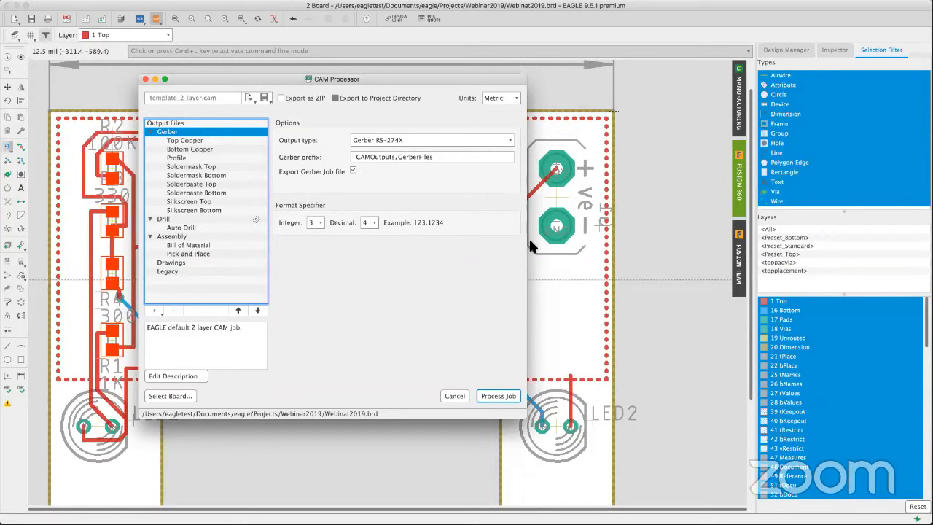
click(181, 142)
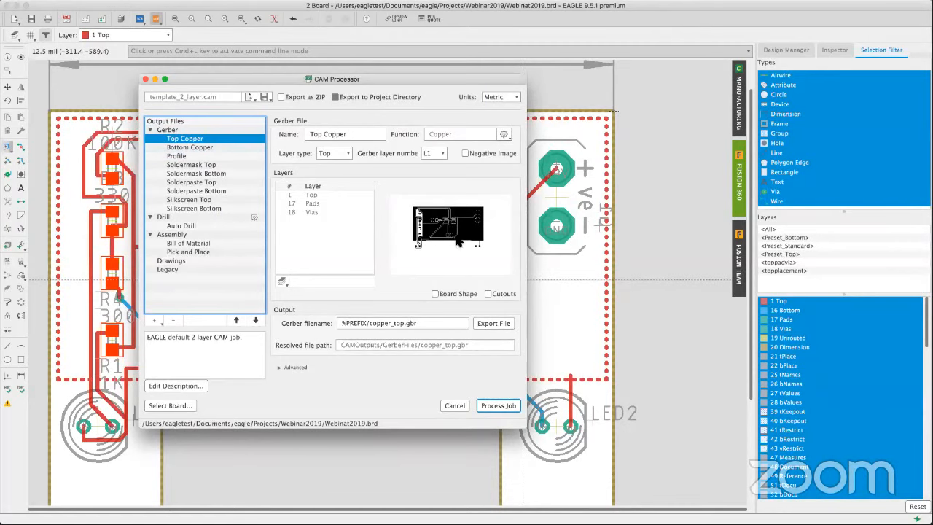
drag(524, 424, 688, 487)
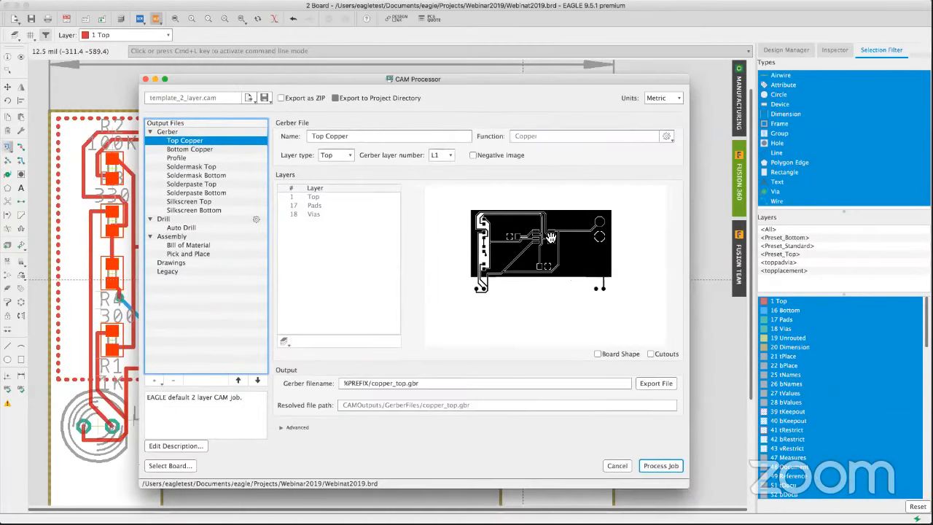
click(204, 150)
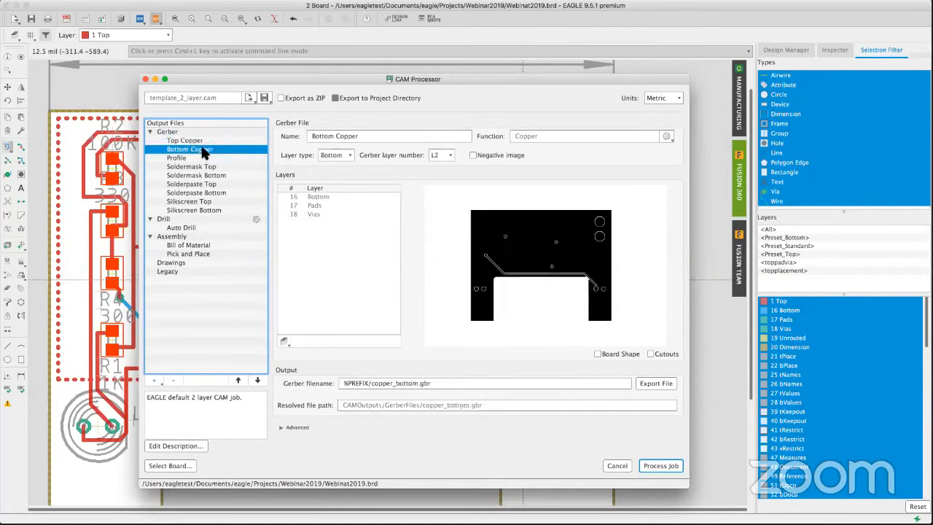
click(198, 157)
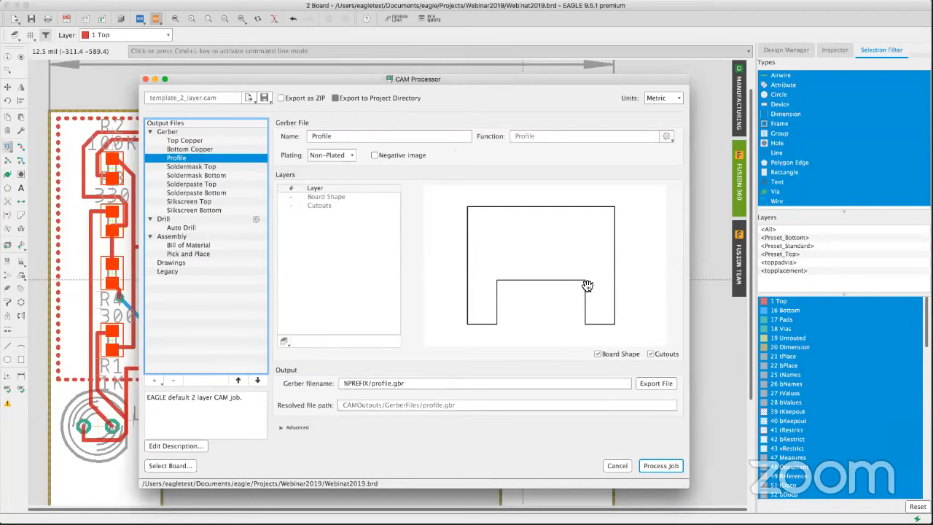
- Examine the top and bottom soldermask, solderpaste and silkscreen Gerber outputs and the Auto Drill output of the CAM job
click(191, 167)
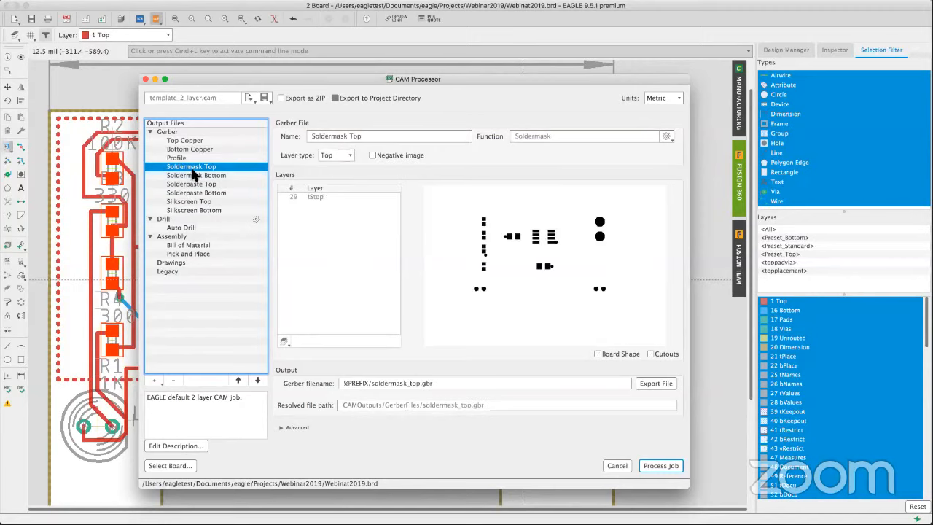
click(192, 175)
click(190, 183)
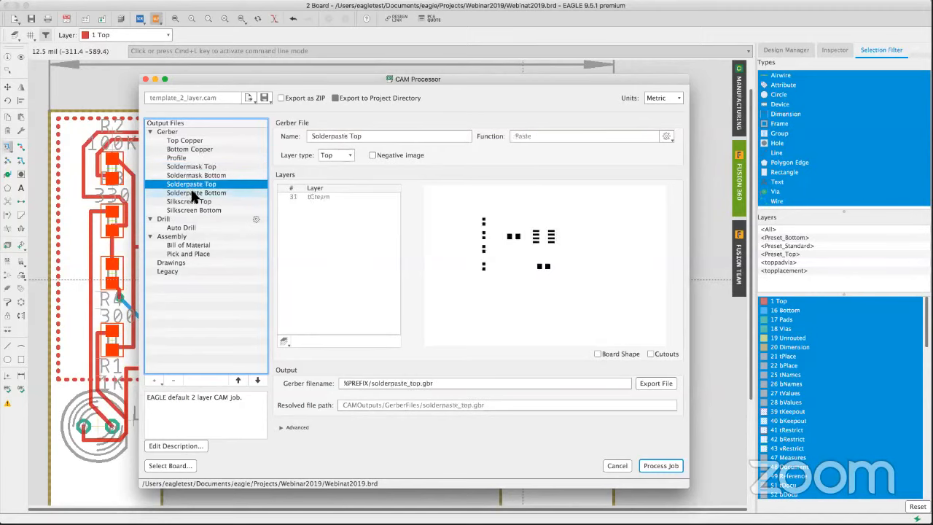
click(194, 193)
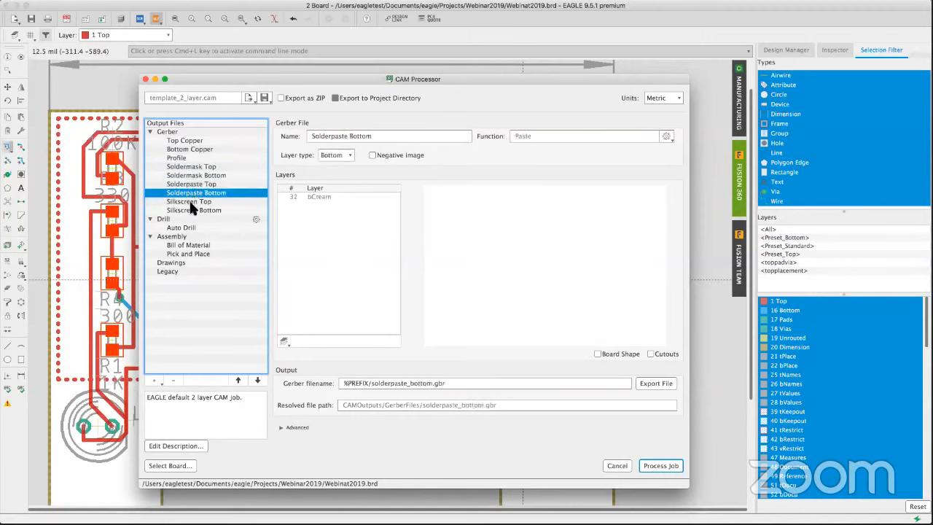
click(191, 204)
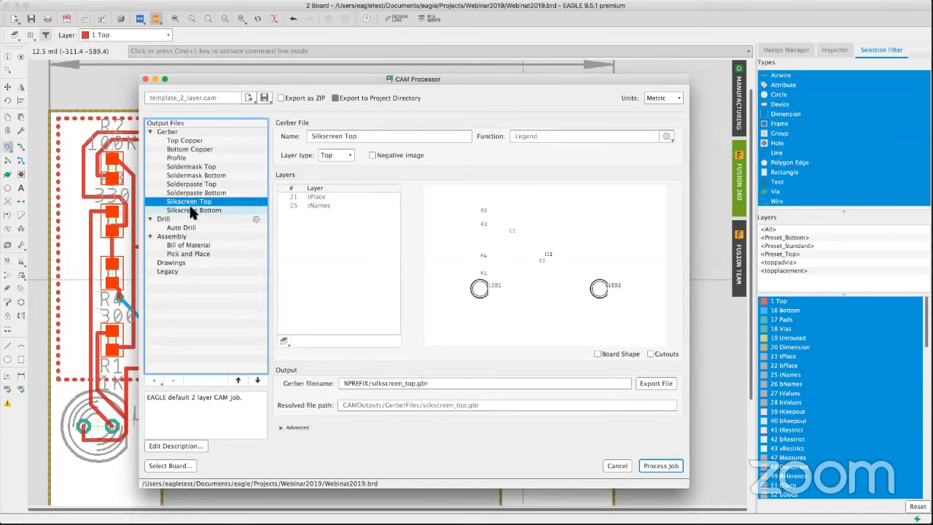
click(192, 210)
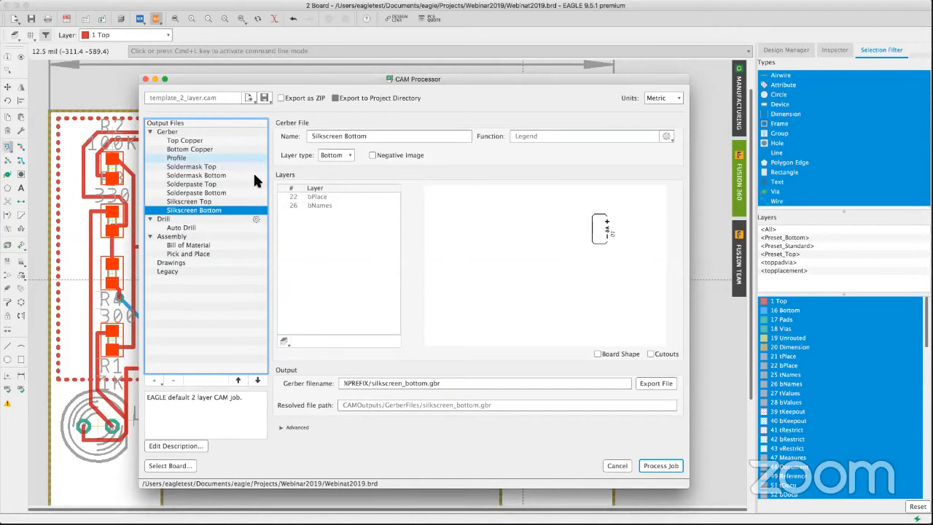
click(178, 229)
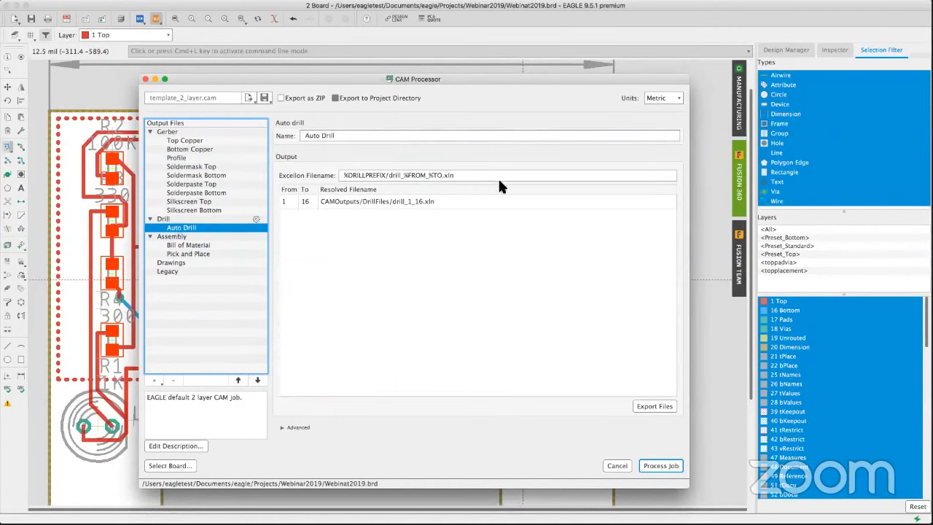
- Review the drill filename placeholders and the Top Copper, Bill of Material, Pick and Place and Soldermask Top outputs of the CAM job
mouse_move(458, 177)
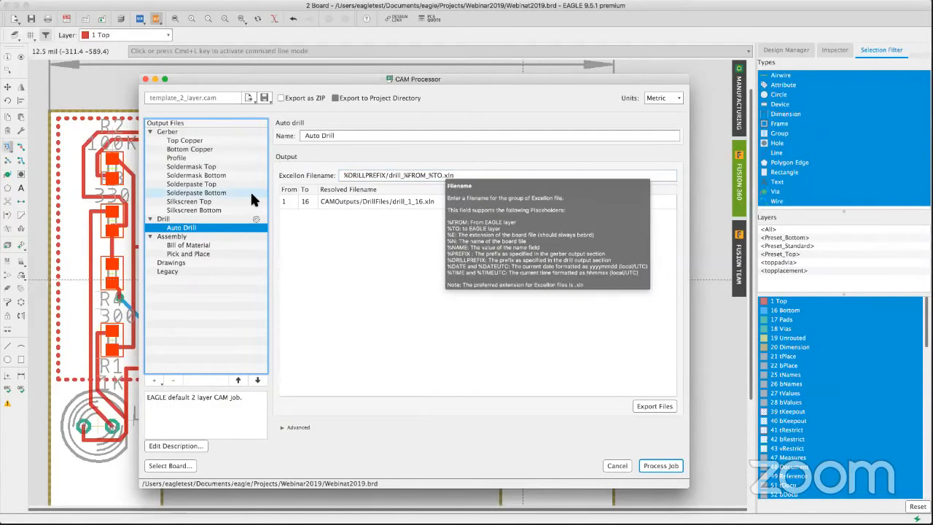
click(186, 142)
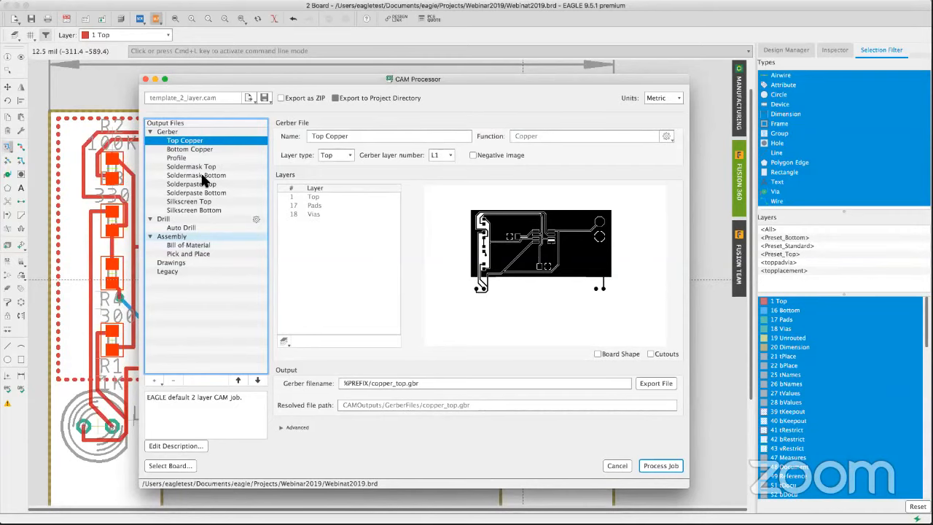
click(204, 246)
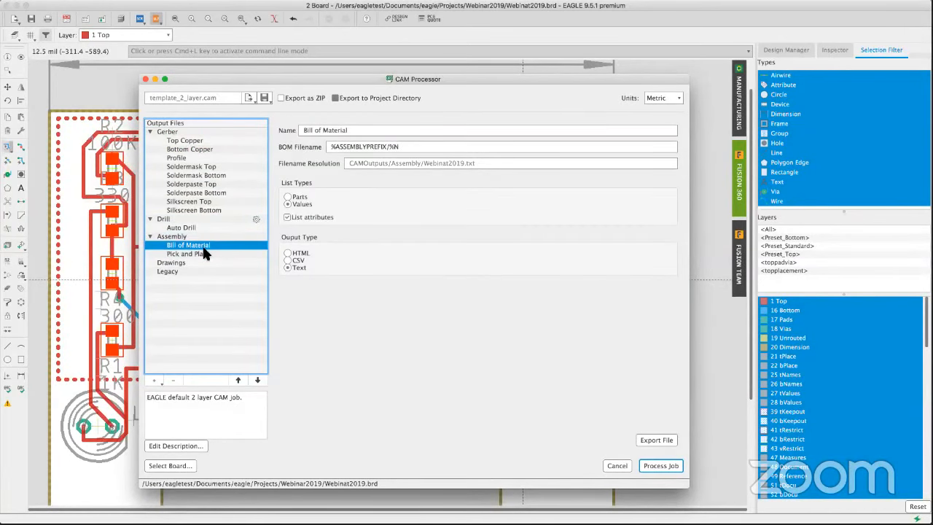
click(202, 254)
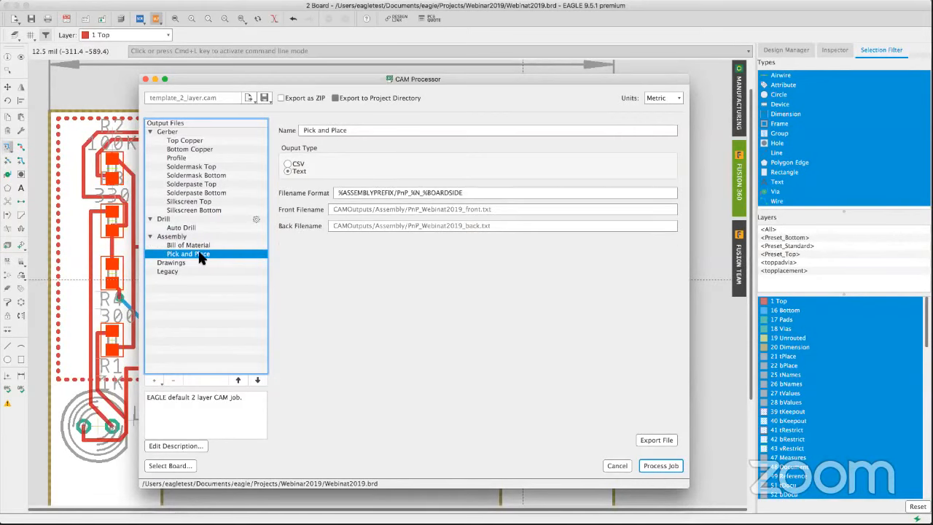
click(192, 169)
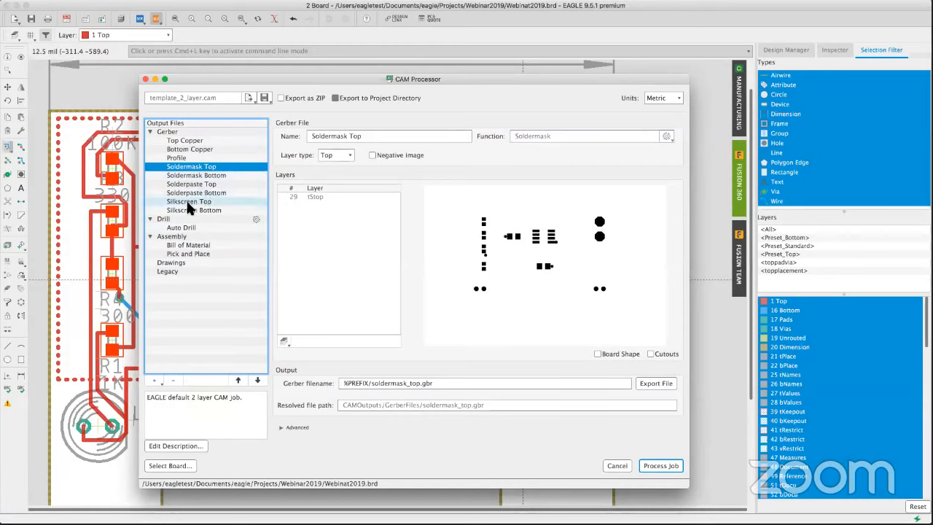
- Add layer 20 Dimension to the Profile Gerber output of the CAM job
click(182, 158)
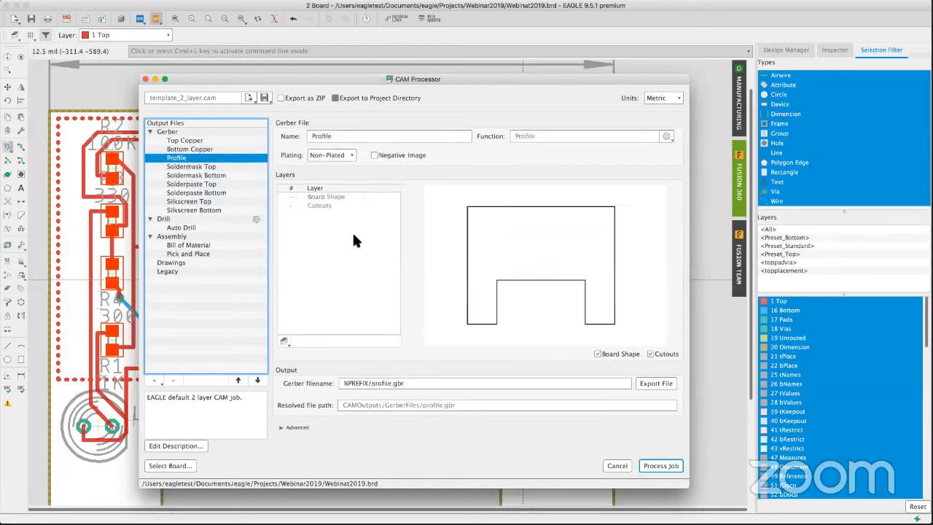
click(283, 341)
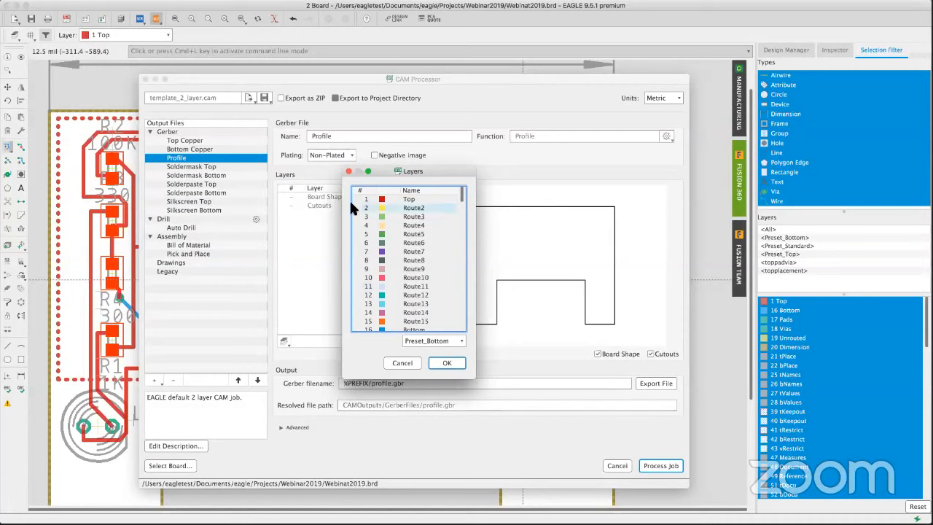
click(349, 172)
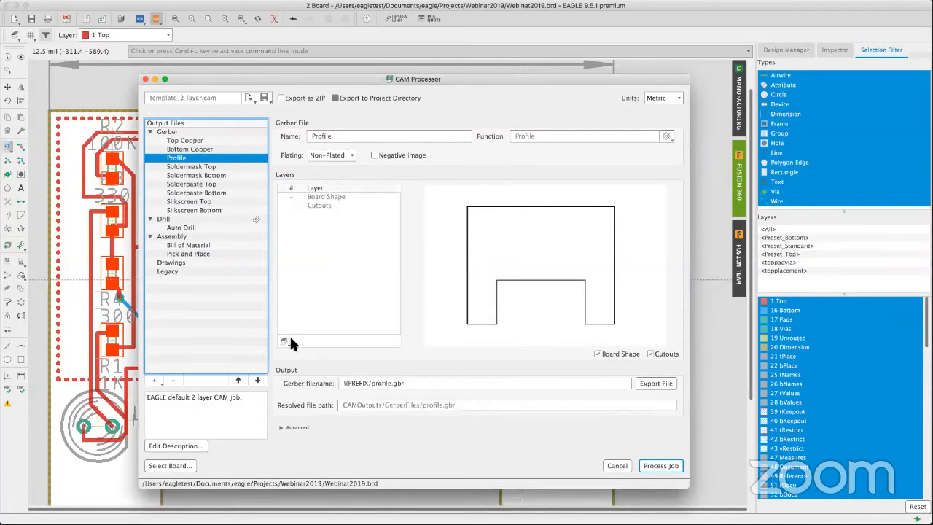
drag(336, 262, 288, 333)
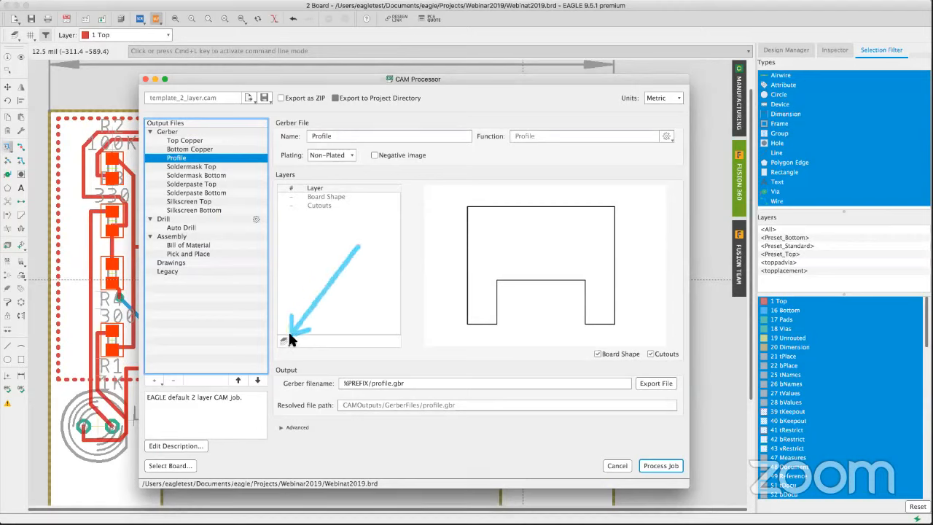
drag(202, 274, 274, 332)
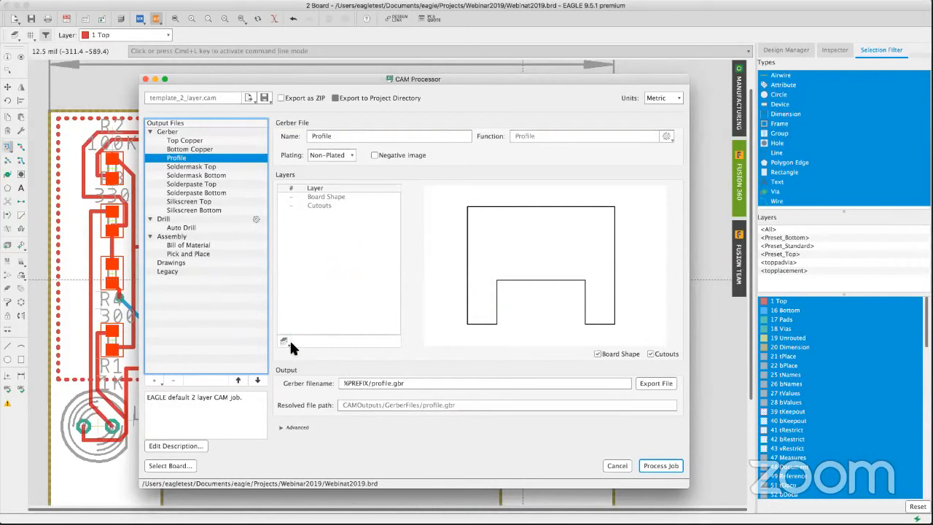
click(284, 340)
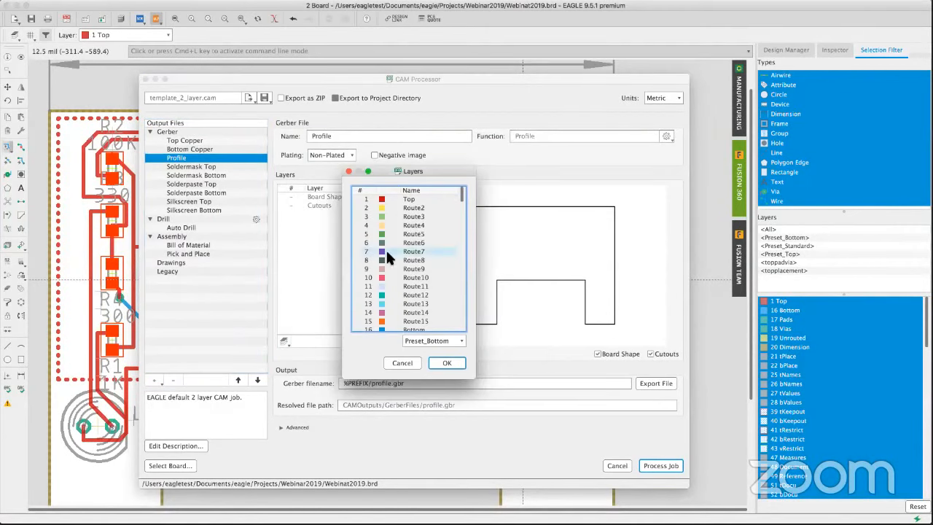
scroll(379, 284, down, 3)
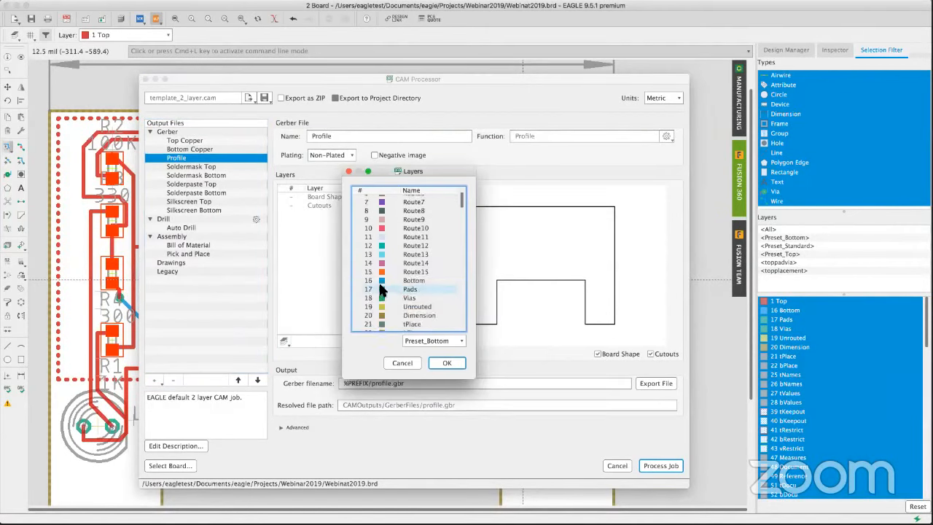
click(373, 315)
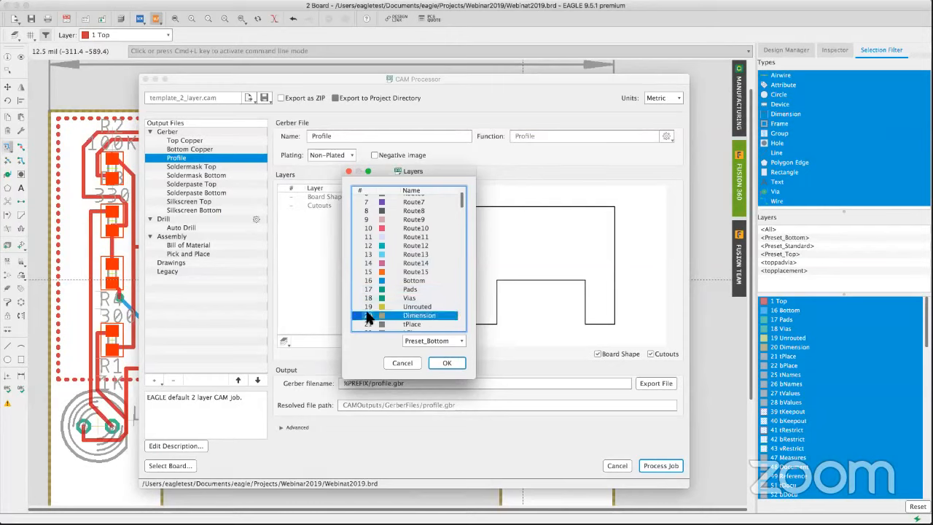
click(458, 362)
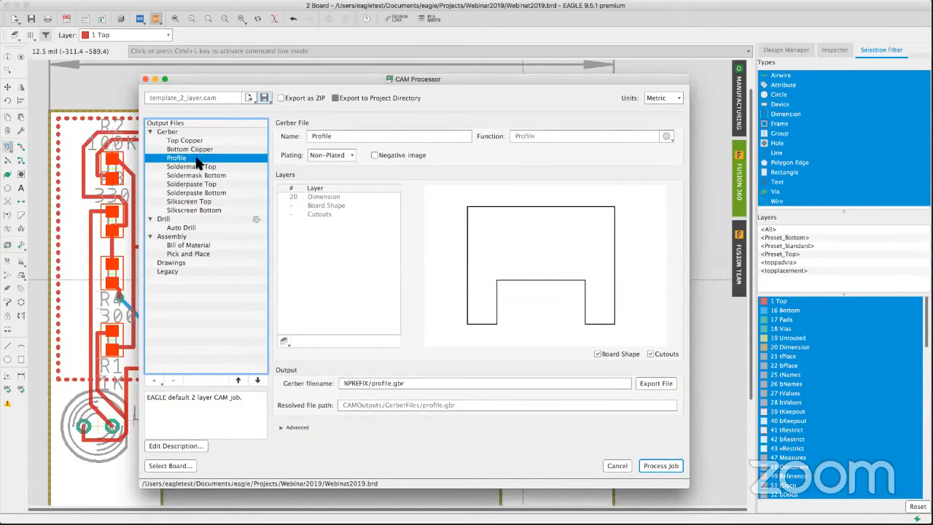
- Keep the CAM units as Metric and process the job into the Webinar2019 project folder
drag(316, 74, 295, 66)
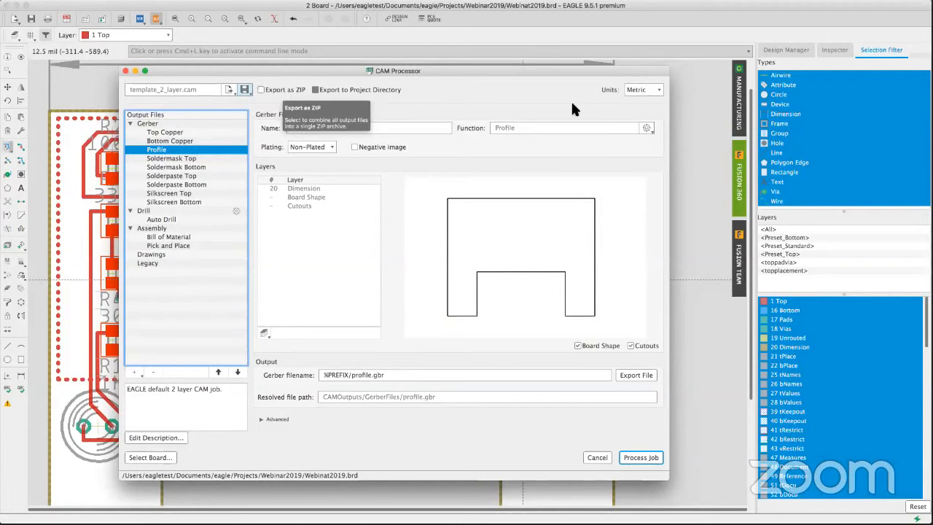
click(644, 90)
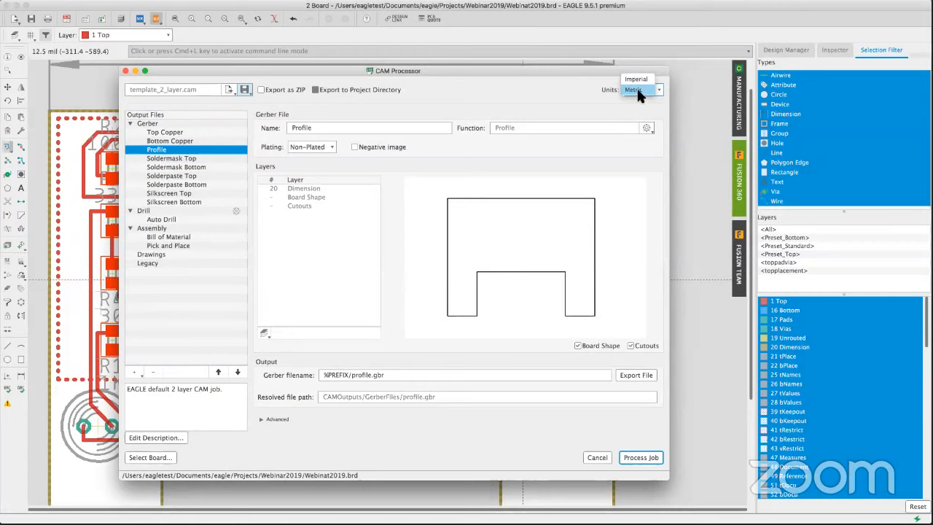
click(633, 90)
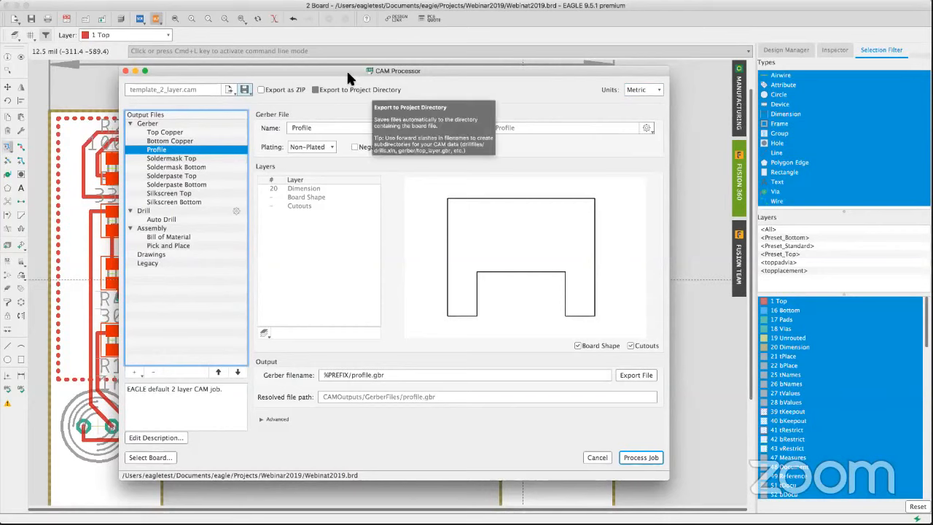
drag(346, 68, 334, 41)
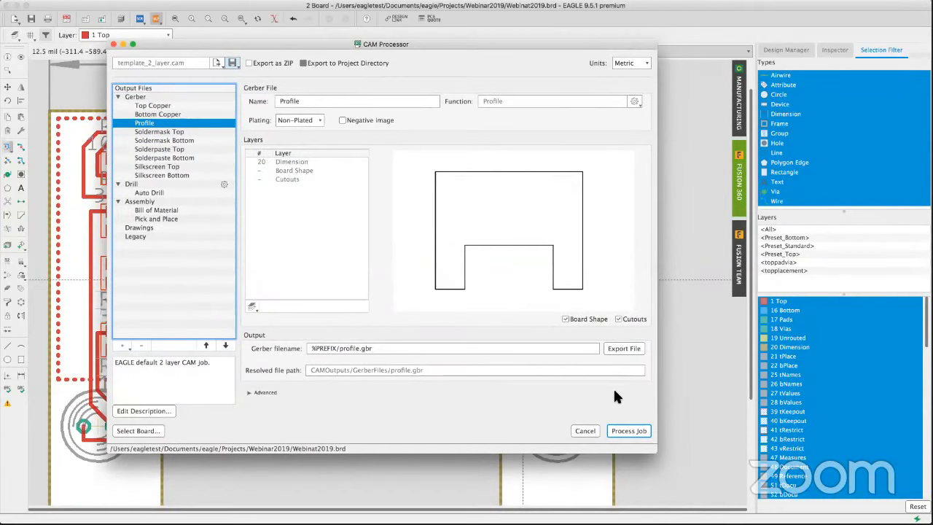
click(630, 427)
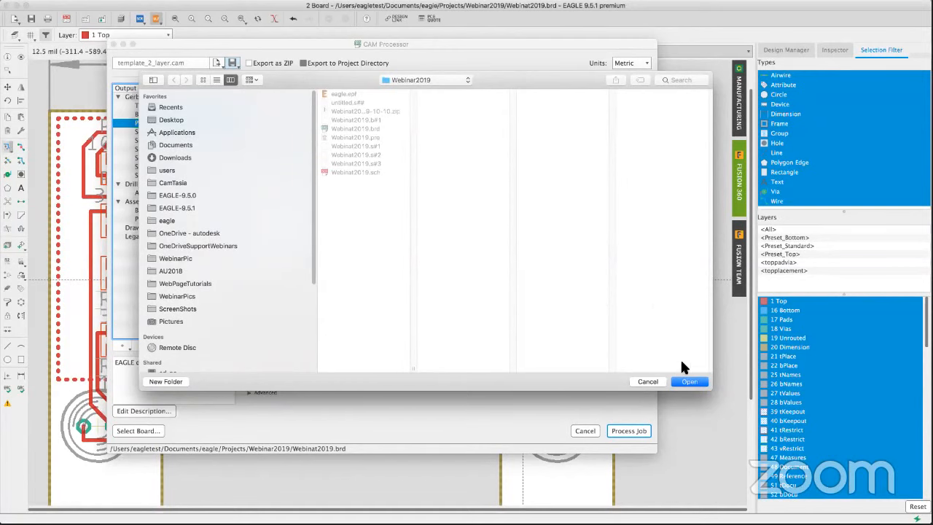
click(689, 380)
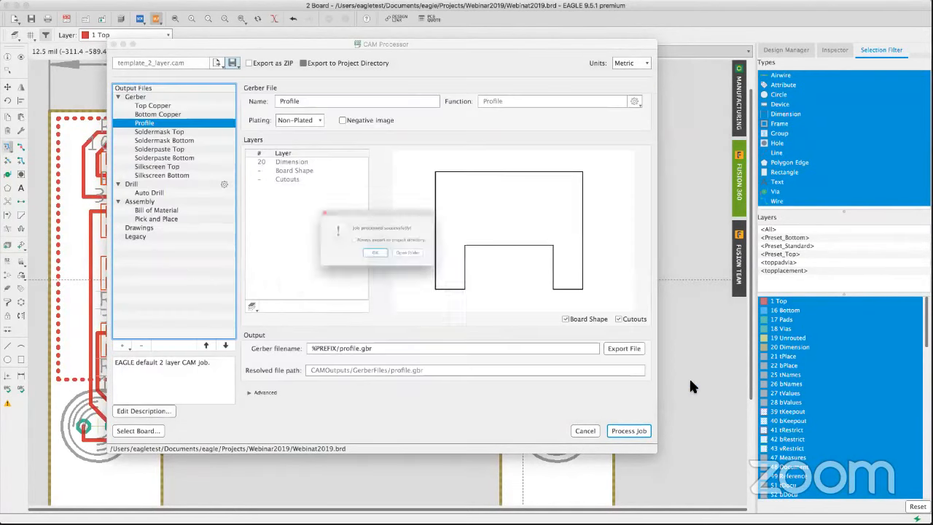
click(425, 261)
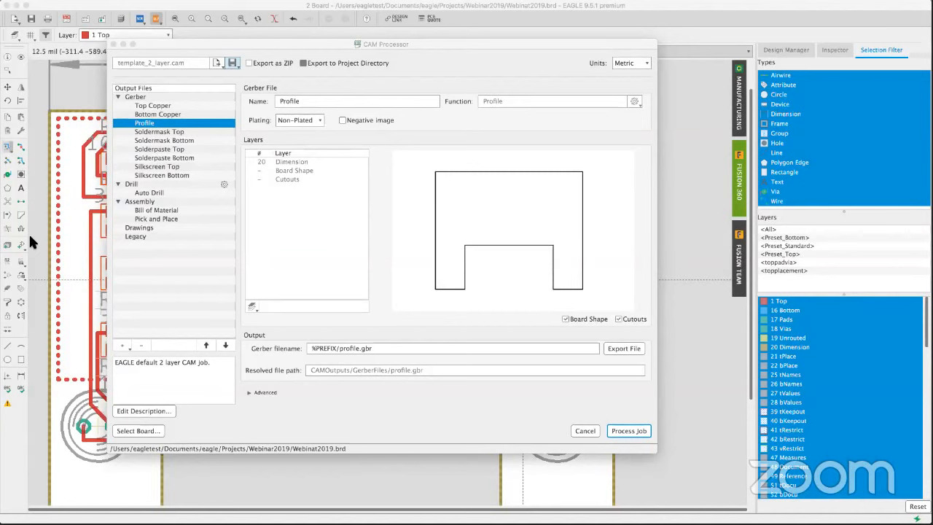
- Switch to Finder and open the Webinar2019 folder inside the eagle Projects folder
drag(29, 235, 180, 117)
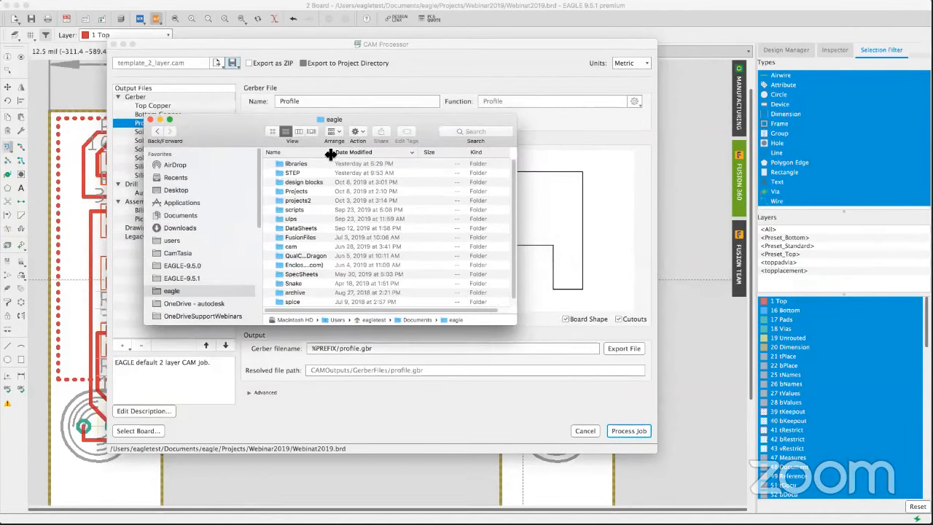
drag(331, 151, 387, 151)
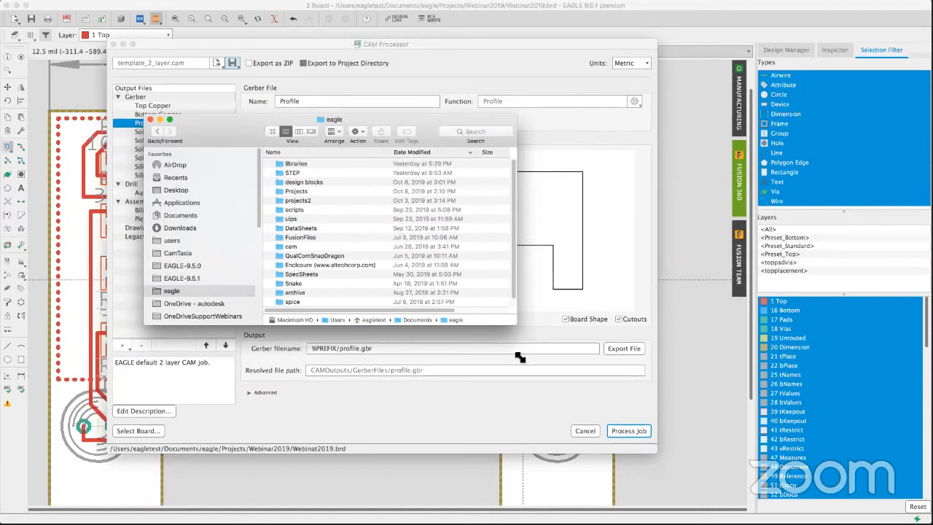
drag(519, 357, 543, 386)
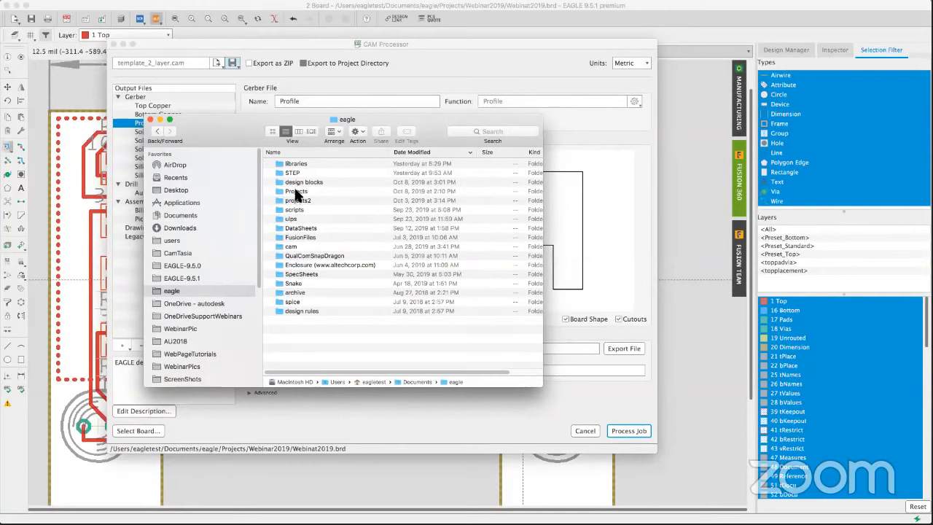
double_click(295, 191)
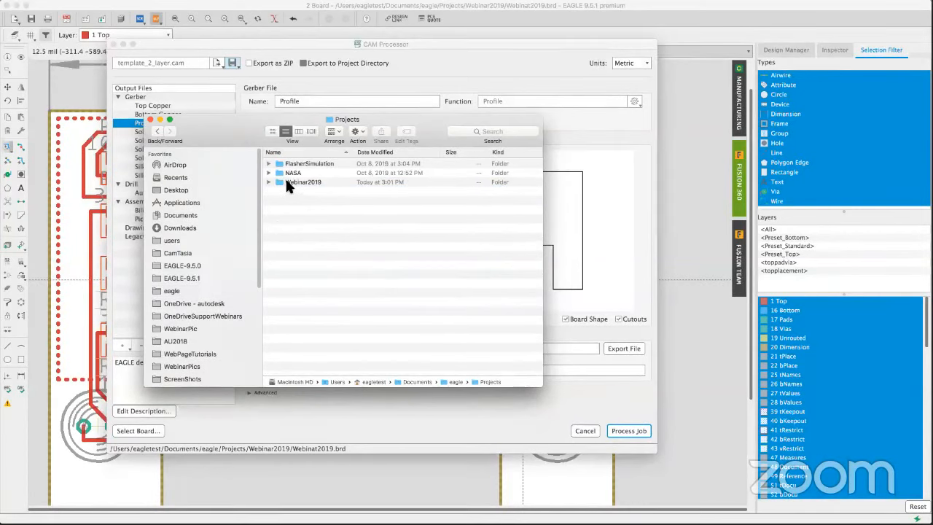
double_click(286, 181)
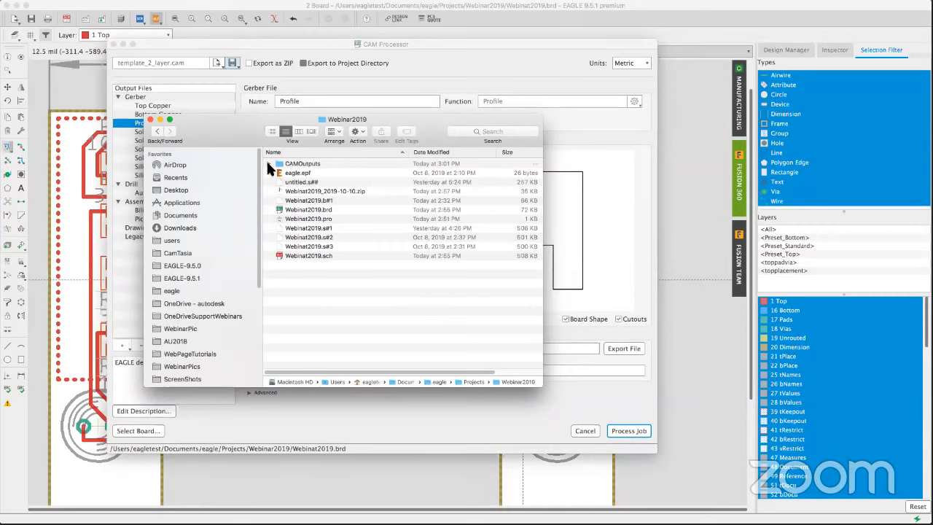
- Examine the generated files in the GerberFiles, DrillFiles and Assembly subfolders of CAMOutputs, and close the folder window
click(268, 163)
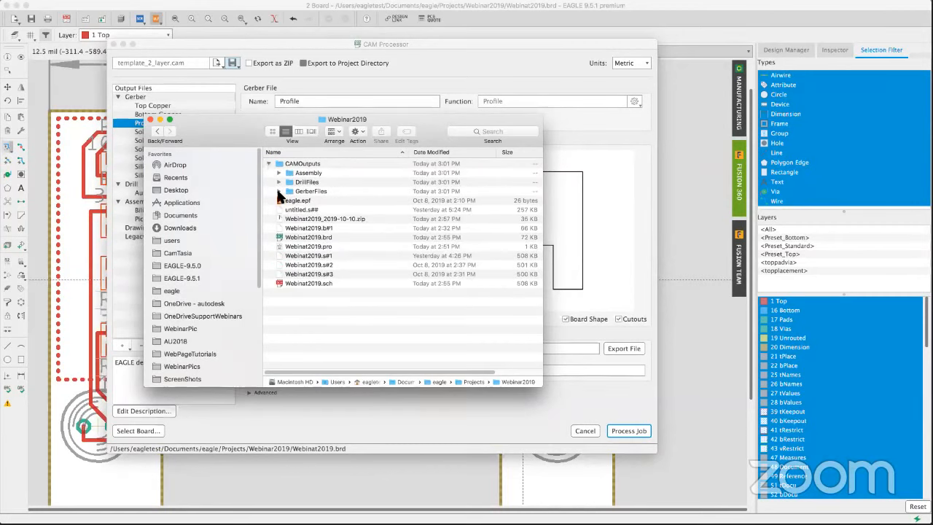
click(278, 190)
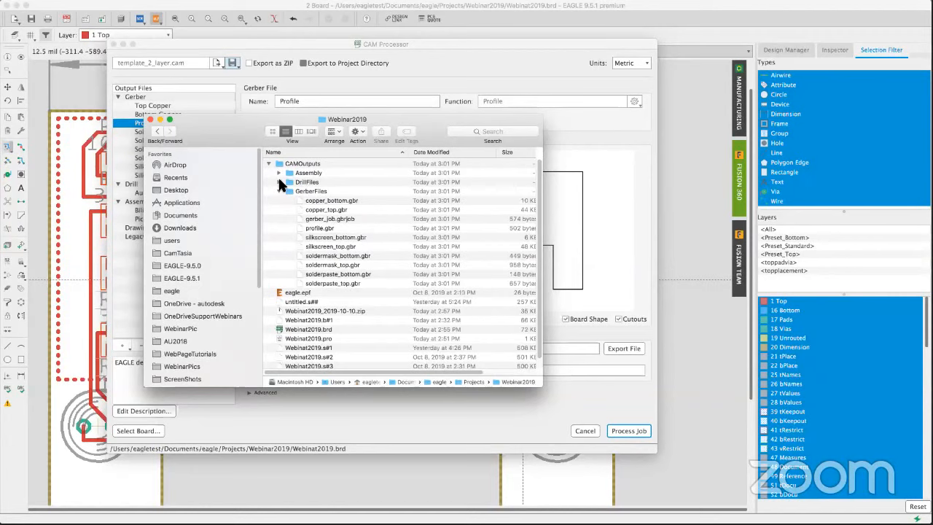
click(277, 181)
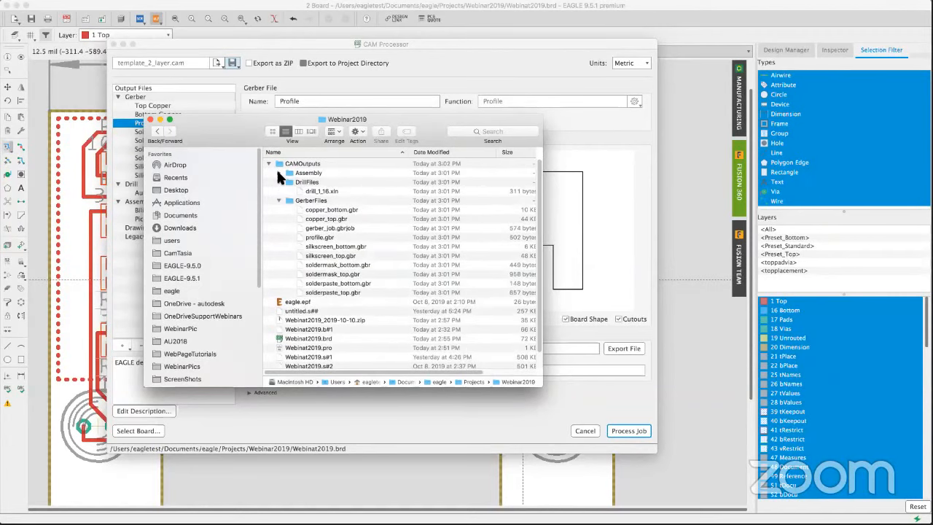
click(278, 173)
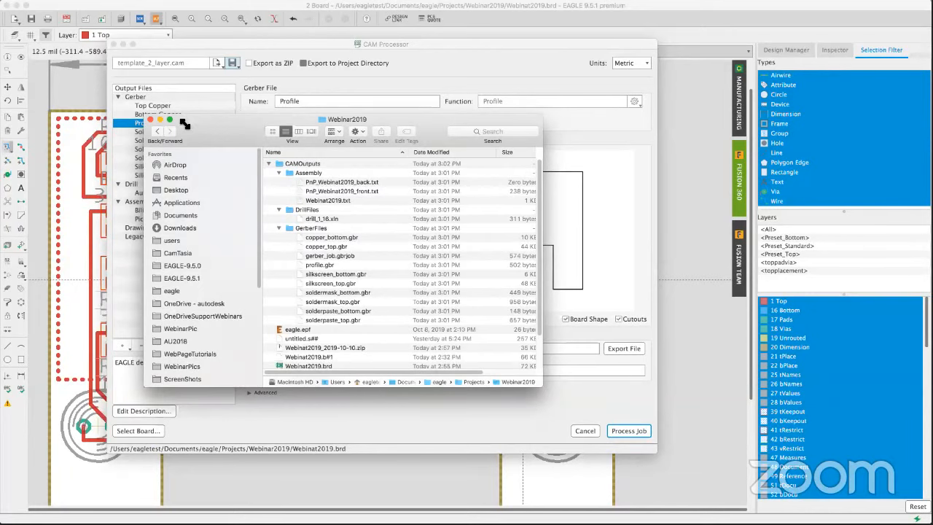
click(150, 119)
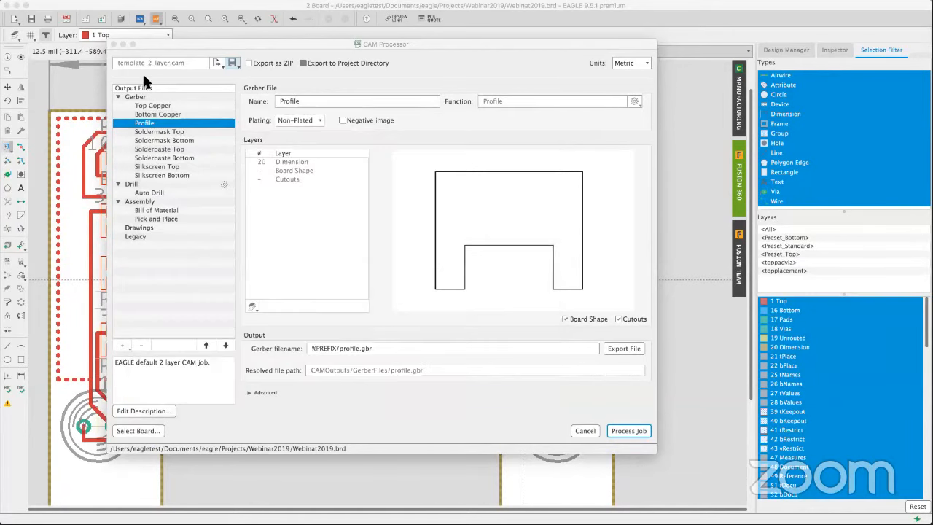
- Close the CAM Processor and save the changes to the CAM job
click(114, 44)
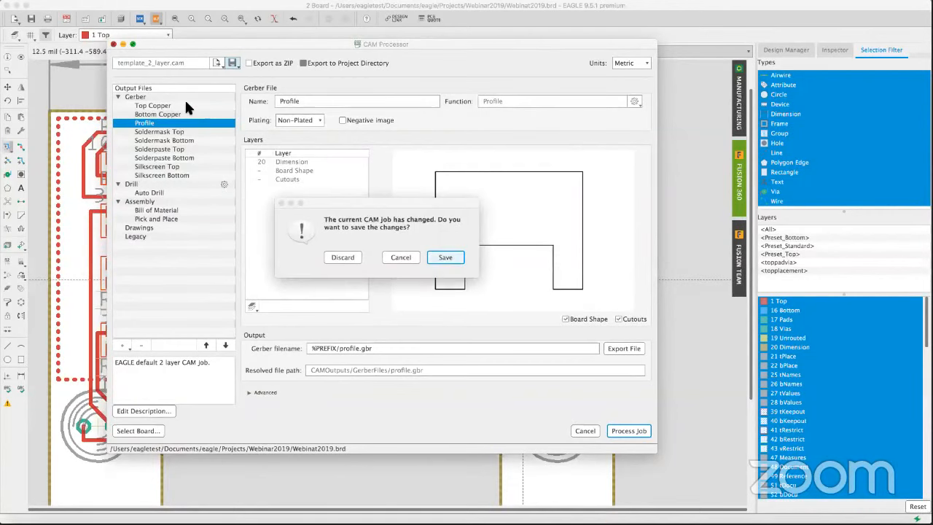
click(442, 255)
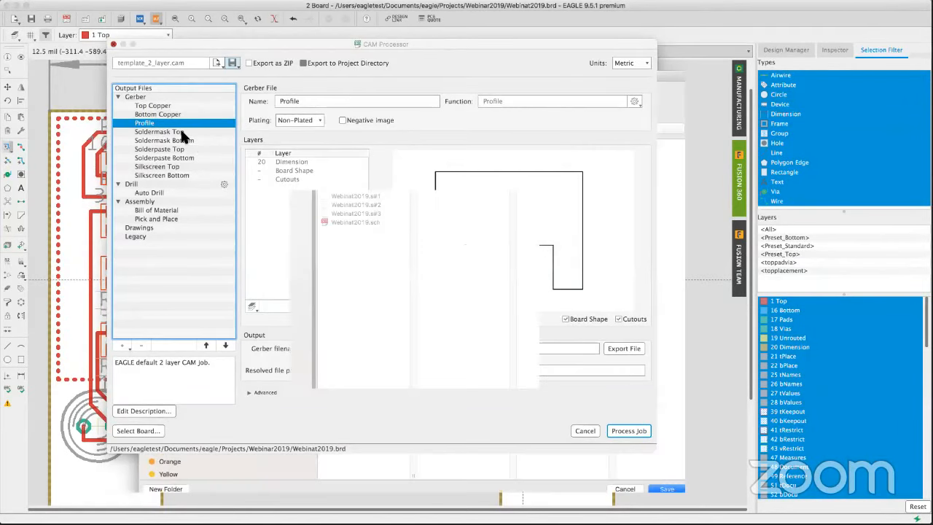
click(666, 489)
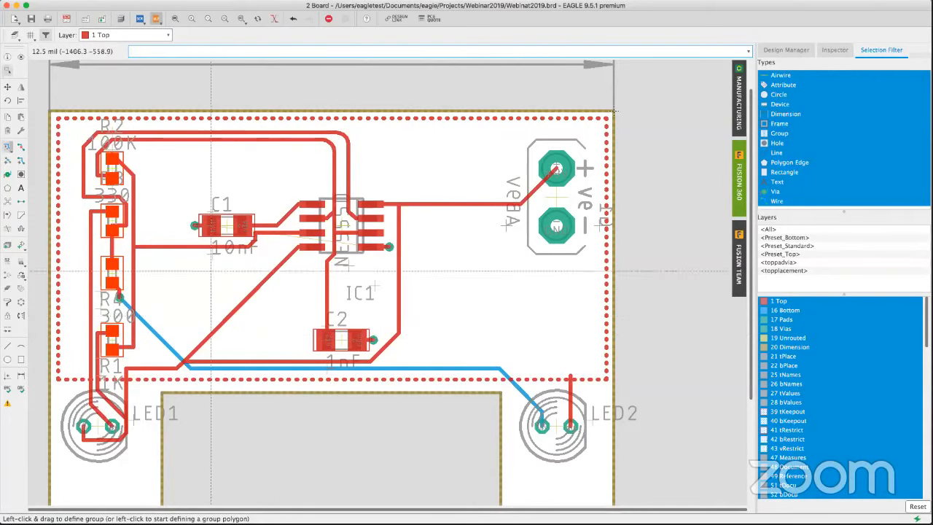
scroll(77, 188, up, 6)
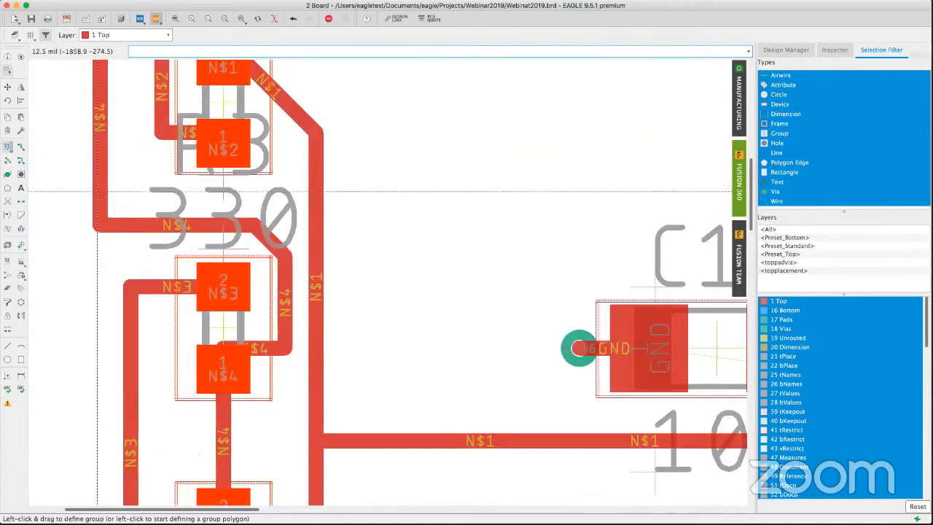
- Show the properties of the grouped devices and select resistors R1, R4, R2 and R3 among the selected objects
scroll(146, 185, up, 2)
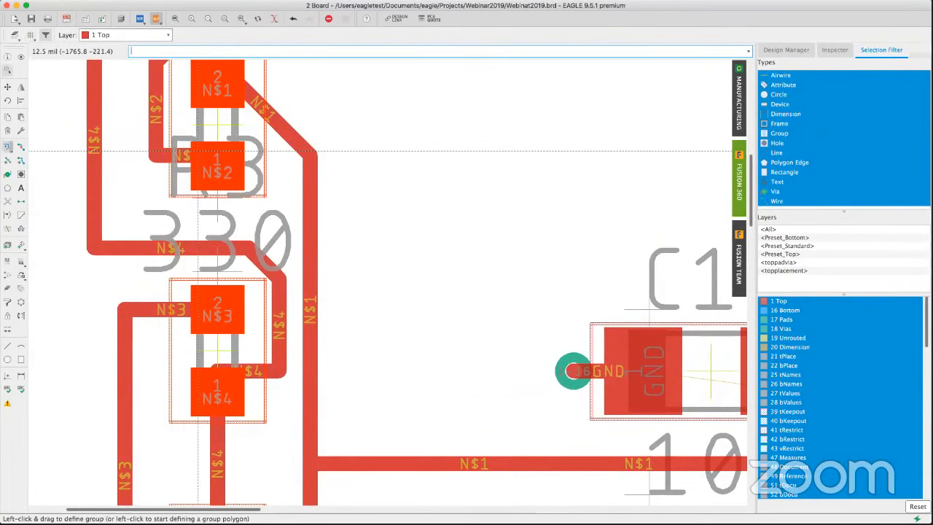
scroll(198, 151, down, 2)
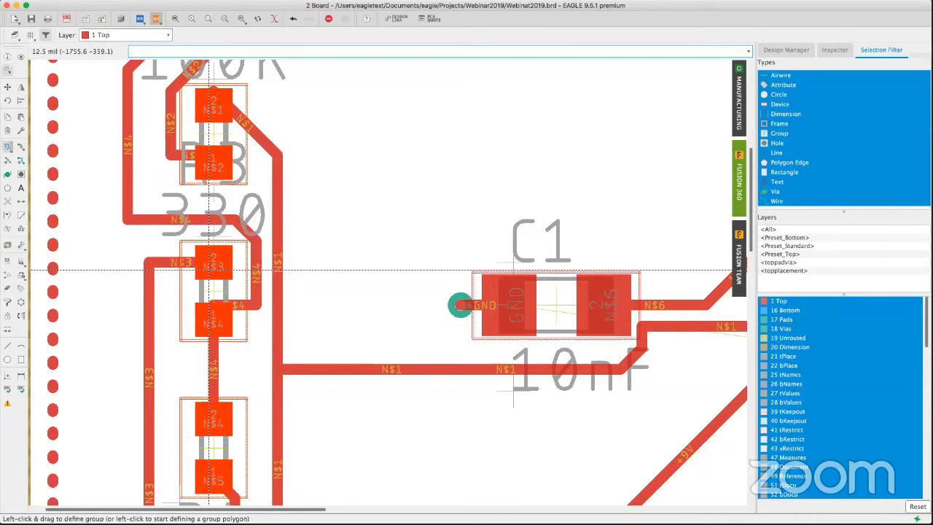
click(826, 49)
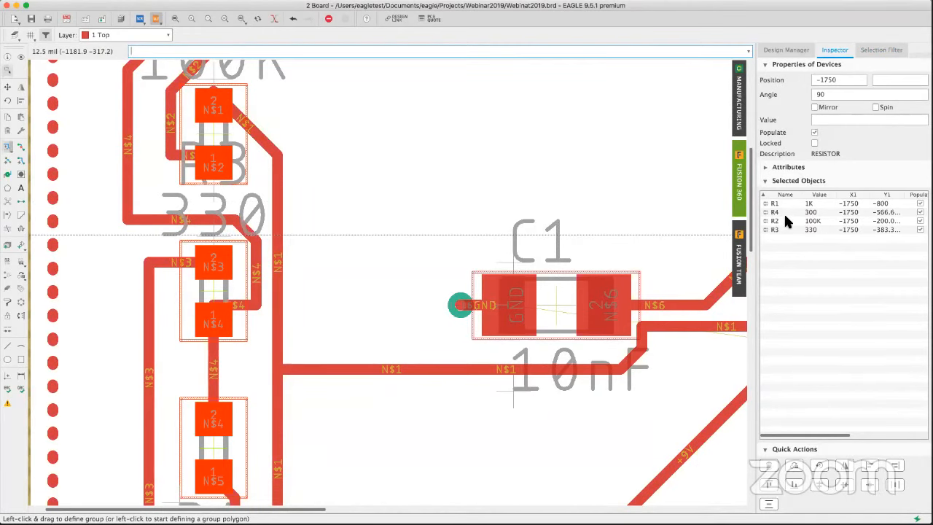
drag(781, 205, 792, 233)
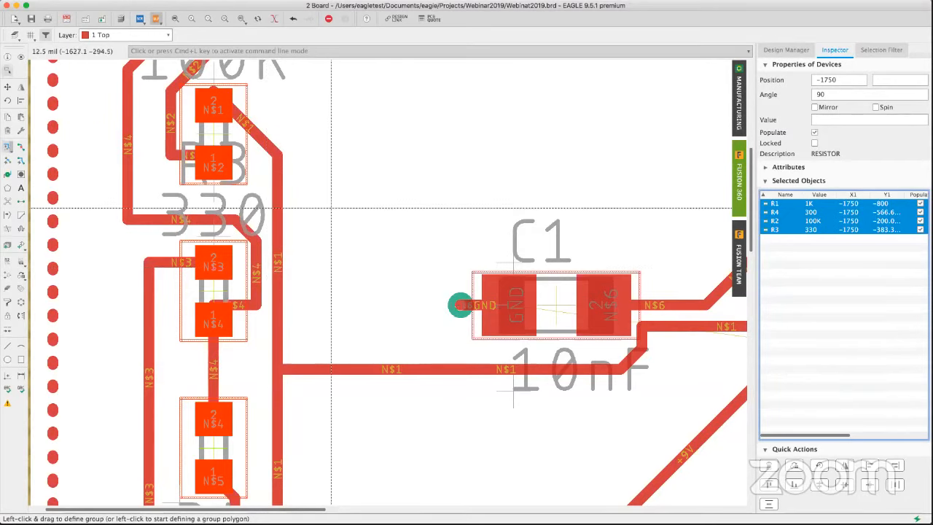
- Bring the whole board into view and save the board file
scroll(434, 277, up, 2)
scroll(435, 277, down, 7)
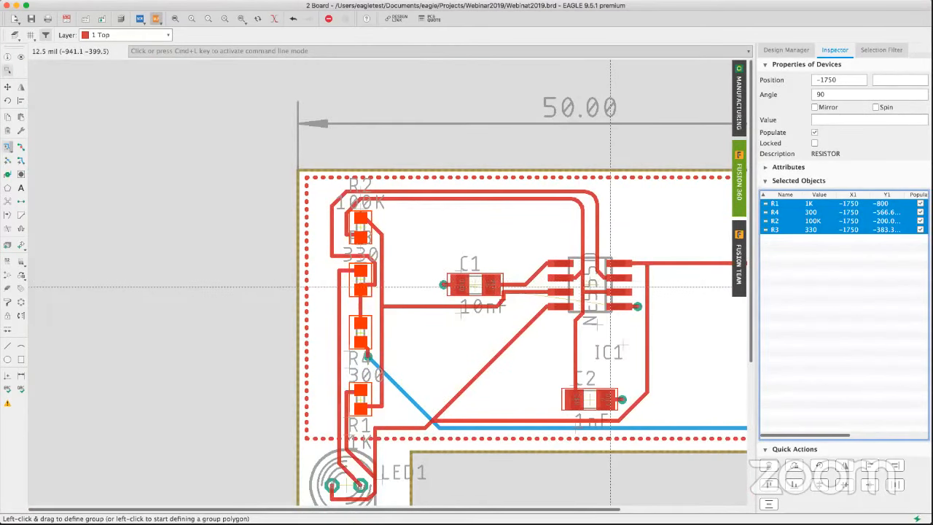
scroll(510, 284, right, 5)
middle_drag(392, 257, 480, 256)
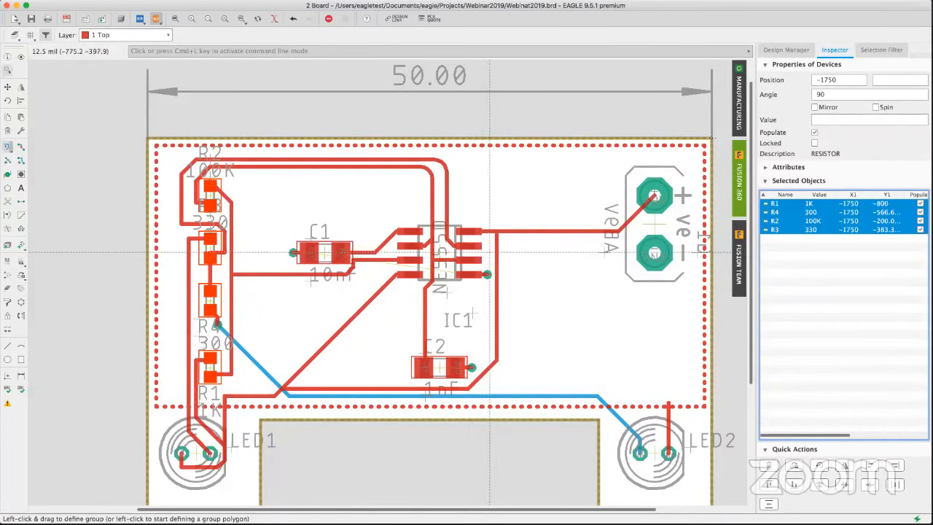
middle_drag(487, 250, 436, 237)
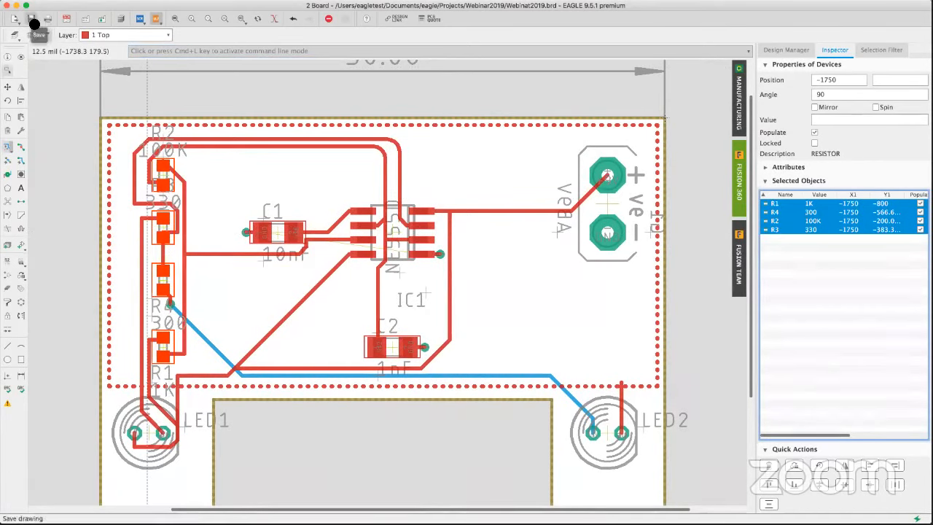
click(31, 19)
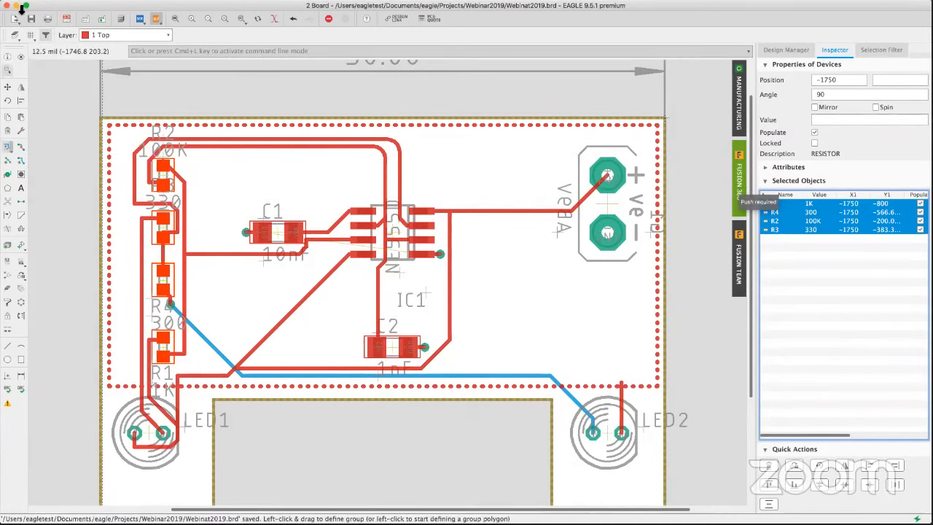
- Open Autodesk Fusion 360 and arrange it in split screen beside the EAGLE board window
click(25, 6)
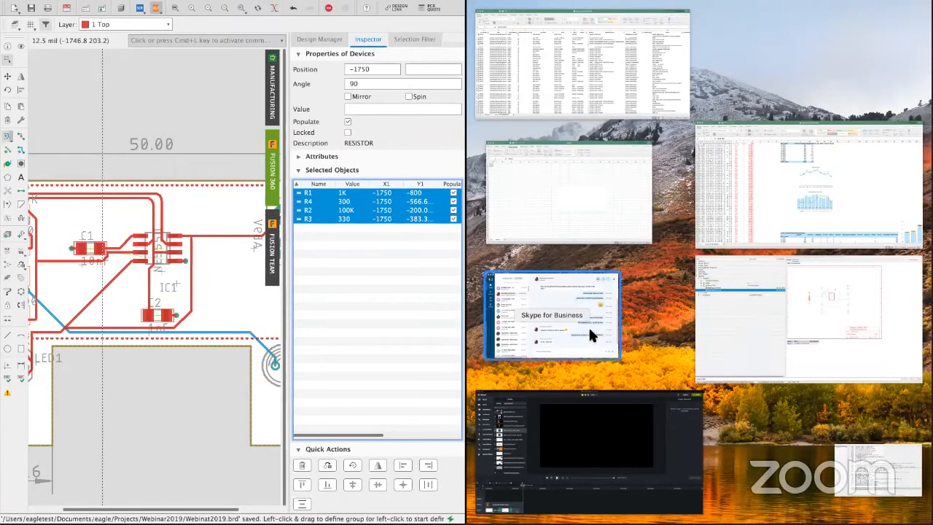
key(Escape)
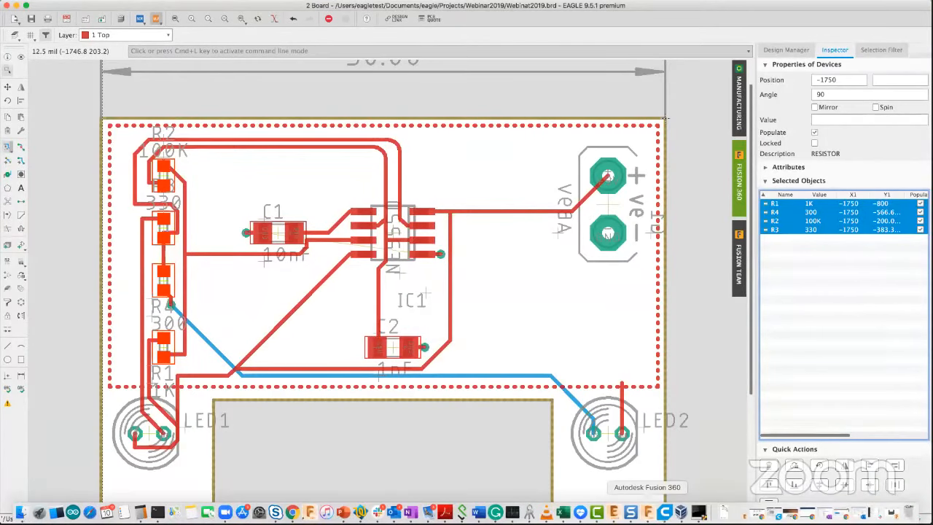
click(647, 512)
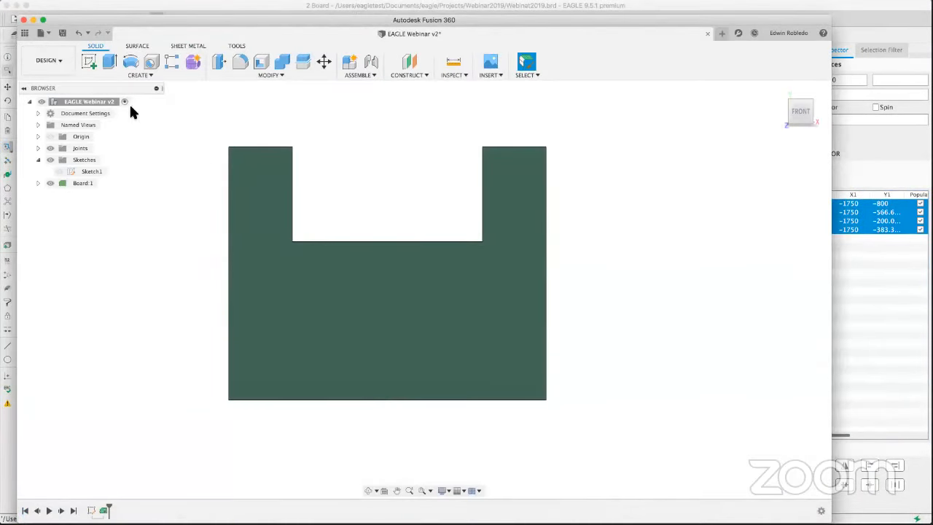
click(43, 21)
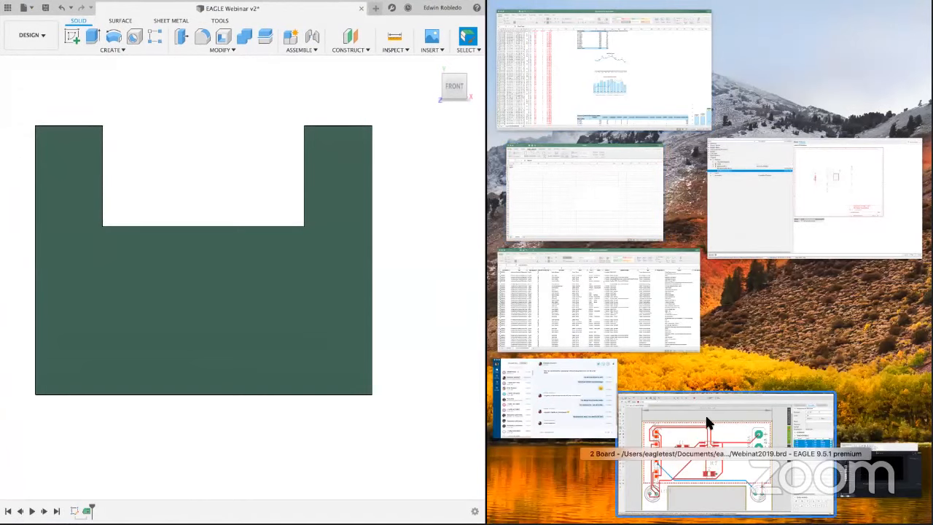
click(692, 406)
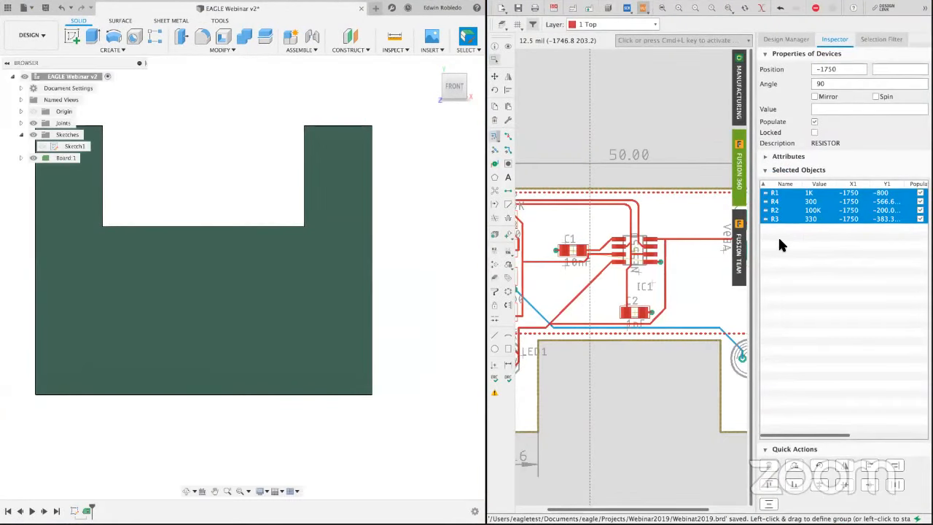
- Push the EAGLE board to Fusion 360 without a version description and acknowledge the completed push
click(738, 169)
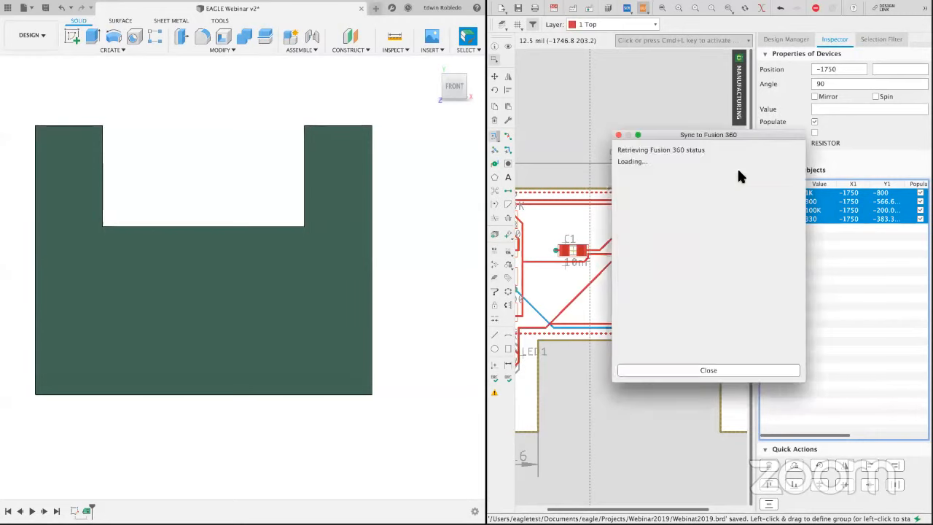
click(700, 341)
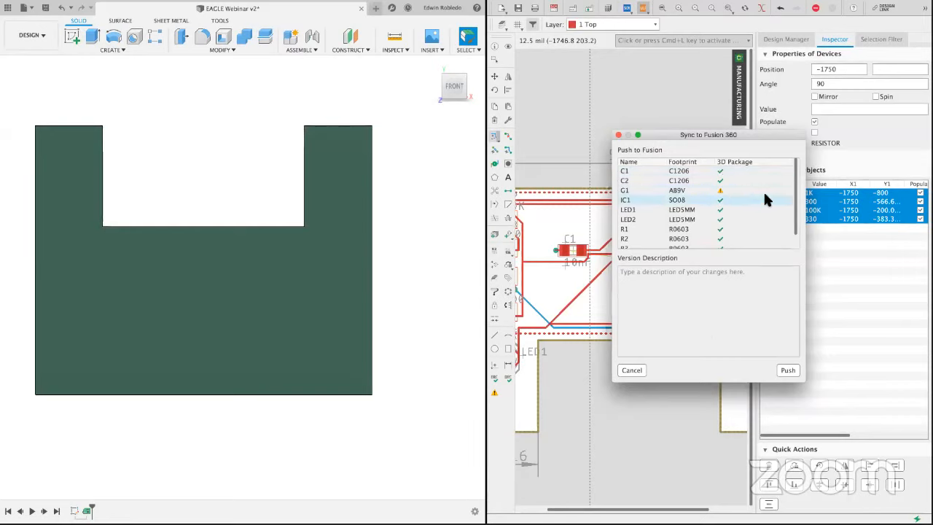
click(788, 371)
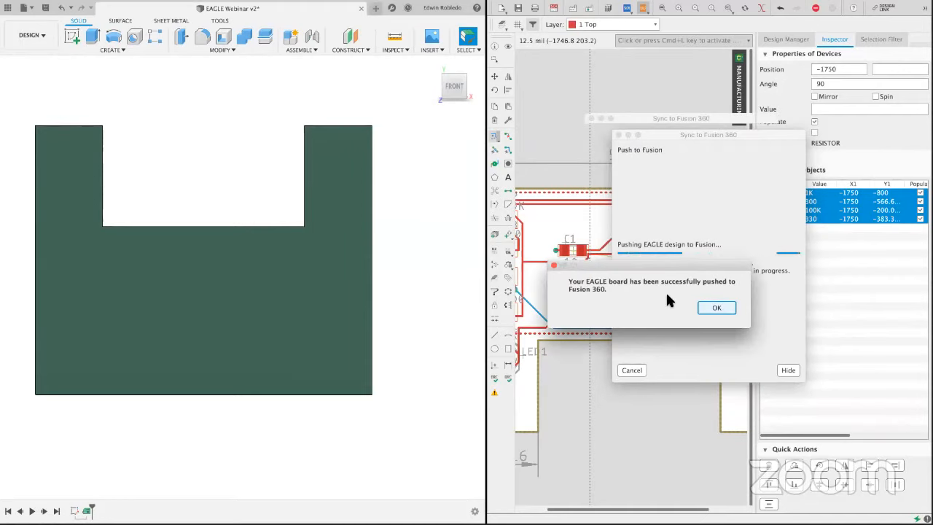
click(714, 309)
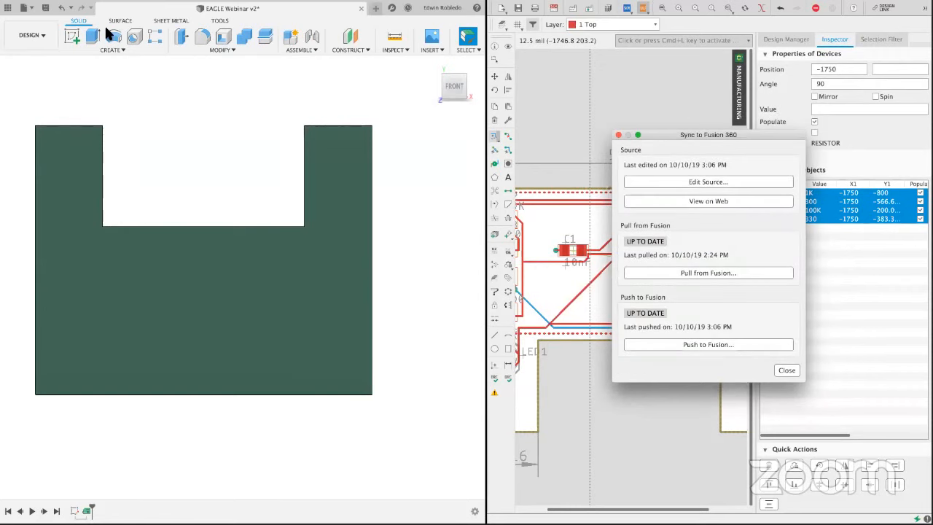
- In Fusion 360, show the WebinarFeb21 project data and close the EAGLE Webinar v2 design without saving it
click(6, 7)
click(6, 7)
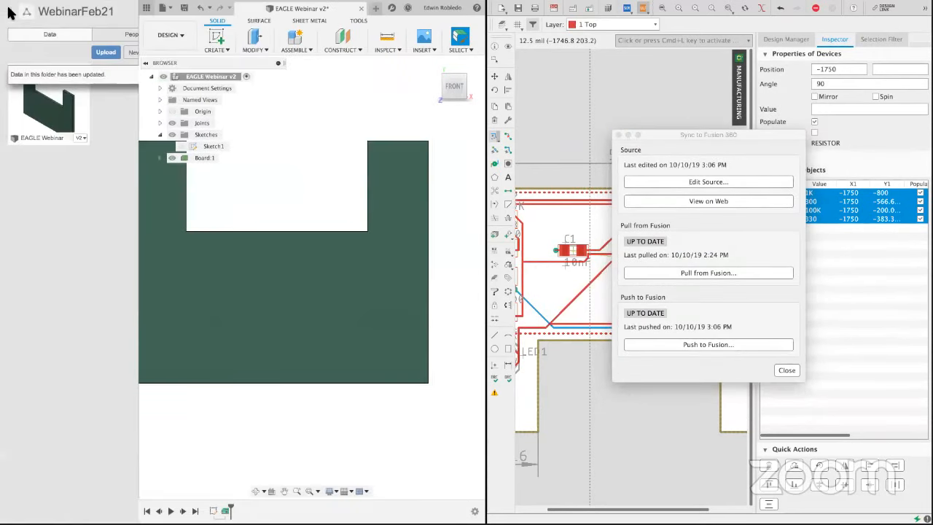
click(152, 75)
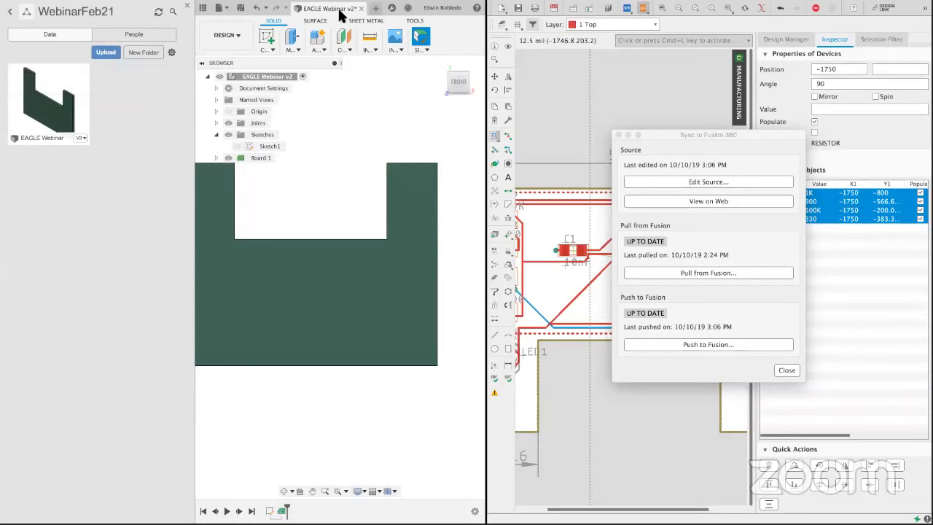
click(361, 8)
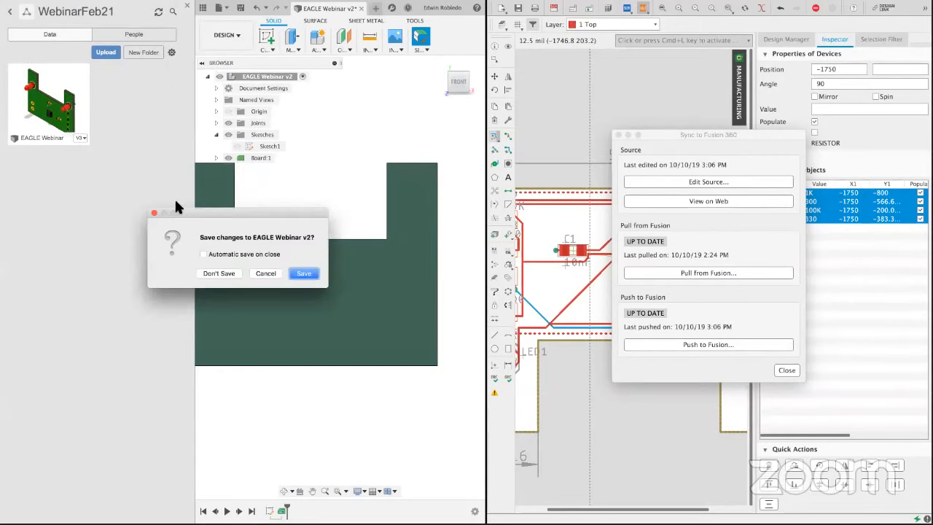
click(218, 276)
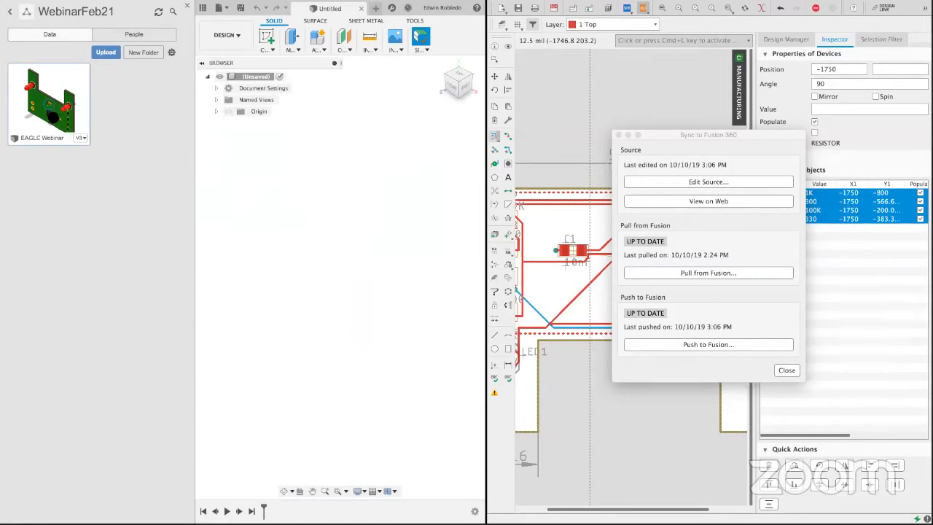
- Open the updated EAGLE Webinar design, hide the project data, and examine the populated 3D board from several angles
double_click(50, 115)
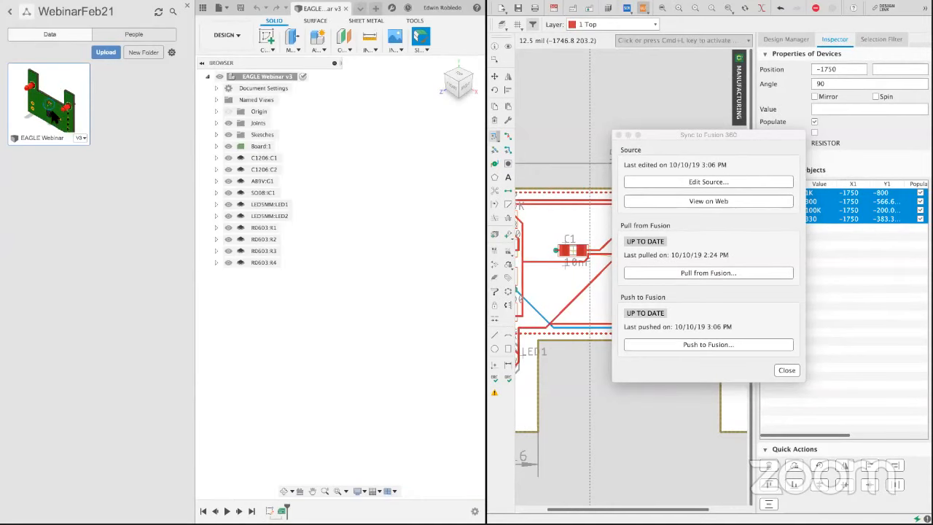
click(188, 6)
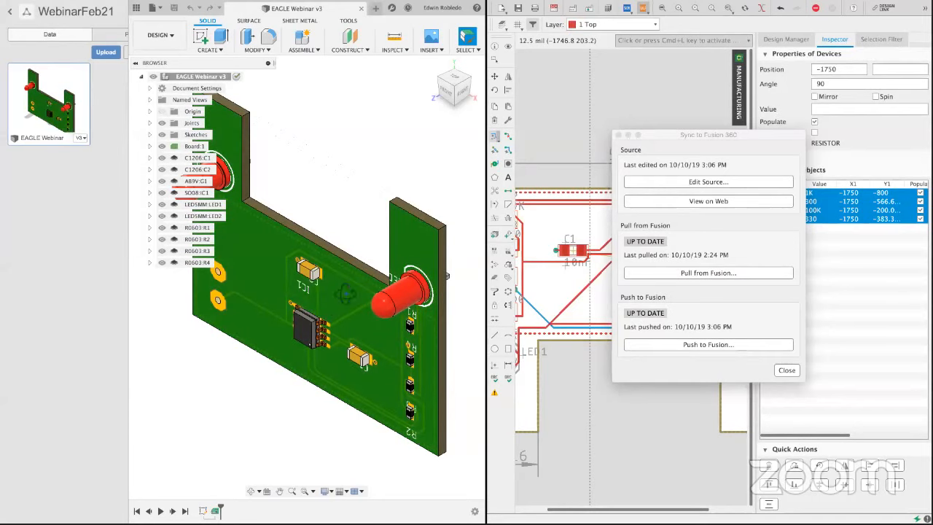
shift+middle_drag(317, 295, 341, 288)
scroll(303, 304, down, 5)
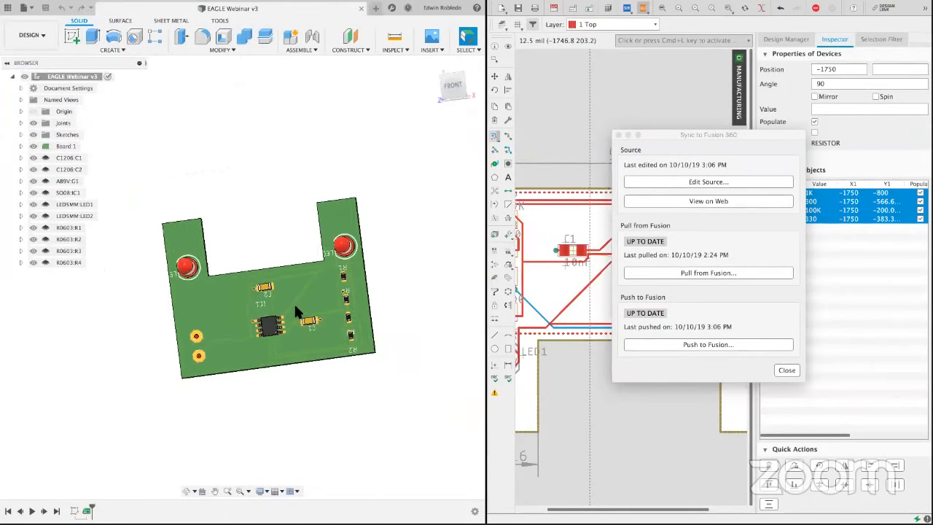
scroll(296, 306, up, 3)
scroll(294, 303, up, 5)
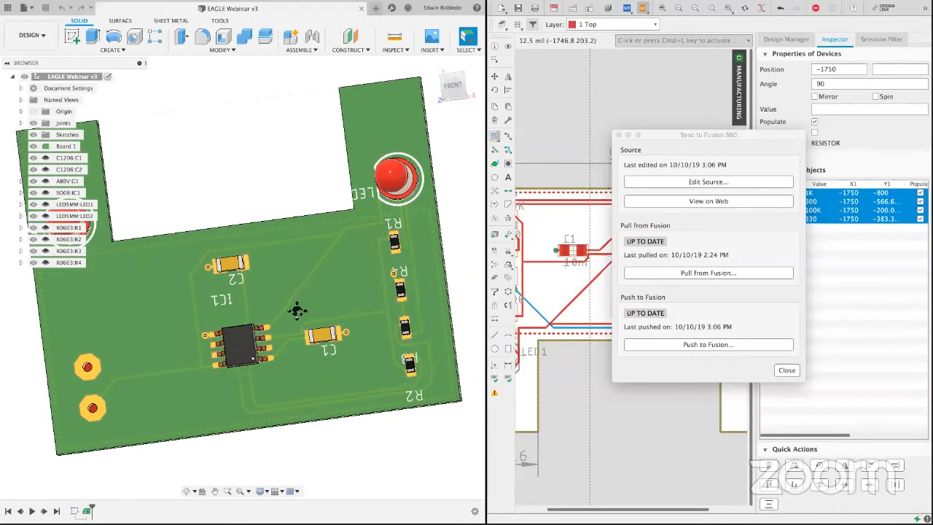
middle_drag(306, 314, 313, 289)
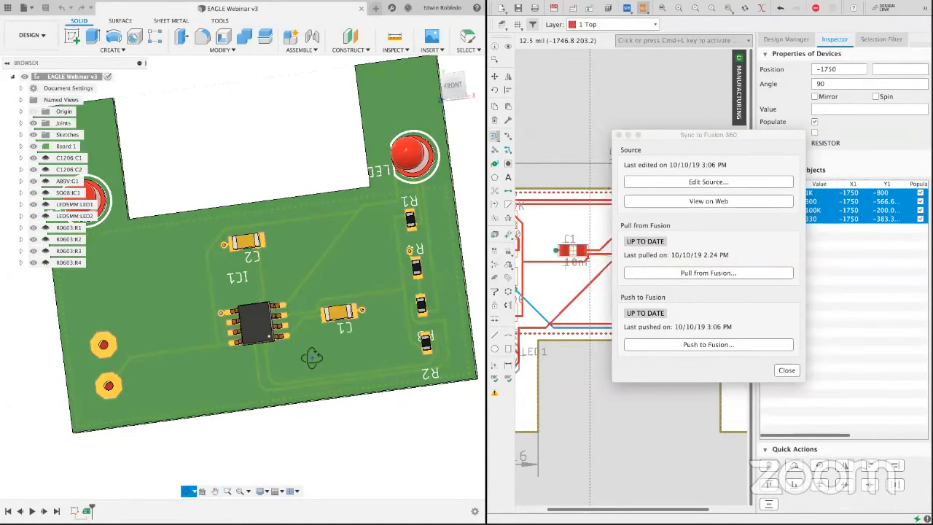
shift+middle_drag(312, 350, 368, 375)
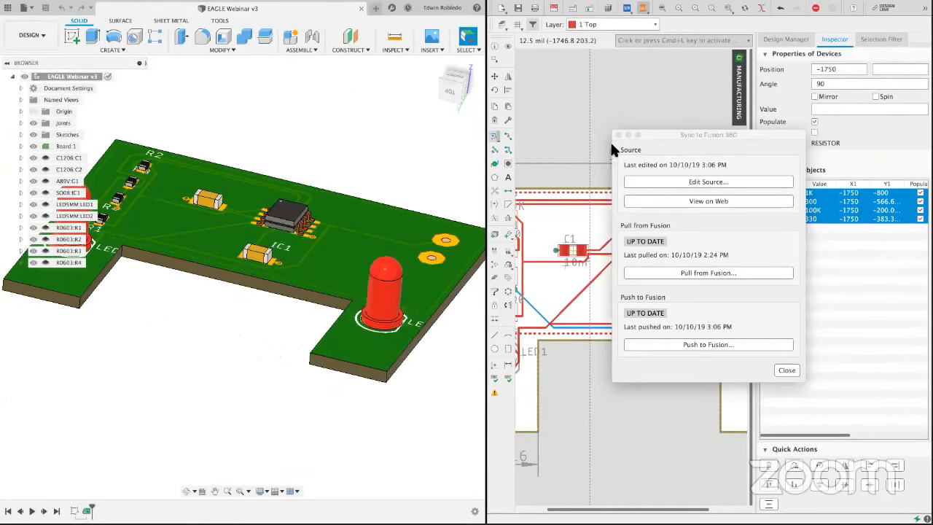
- Close the Fusion 360 sync dialog in EAGLE and hide the Design Manager and Inspector to show the full board
click(618, 137)
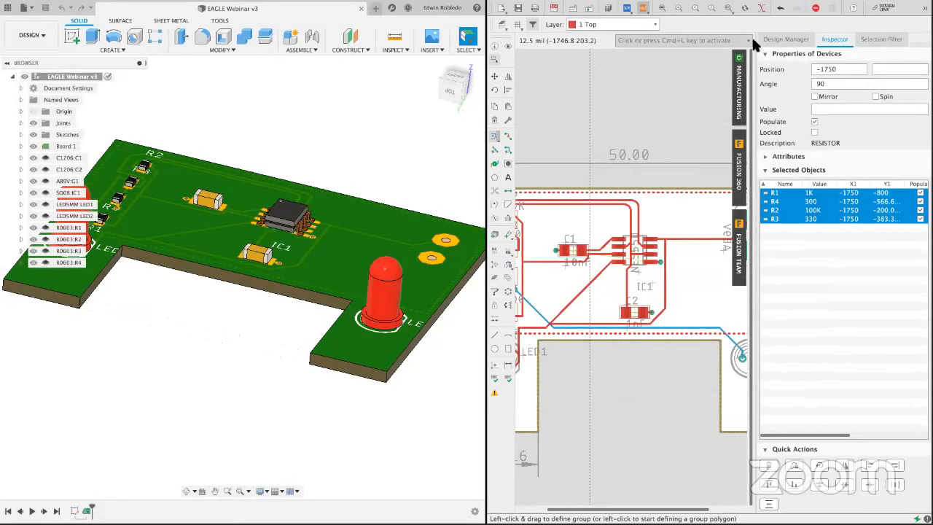
right_click(781, 26)
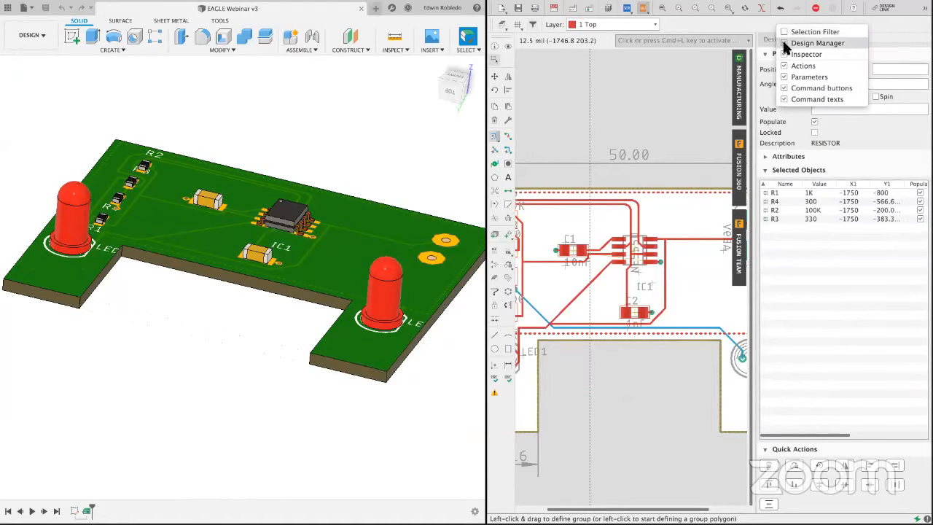
click(812, 42)
right_click(768, 33)
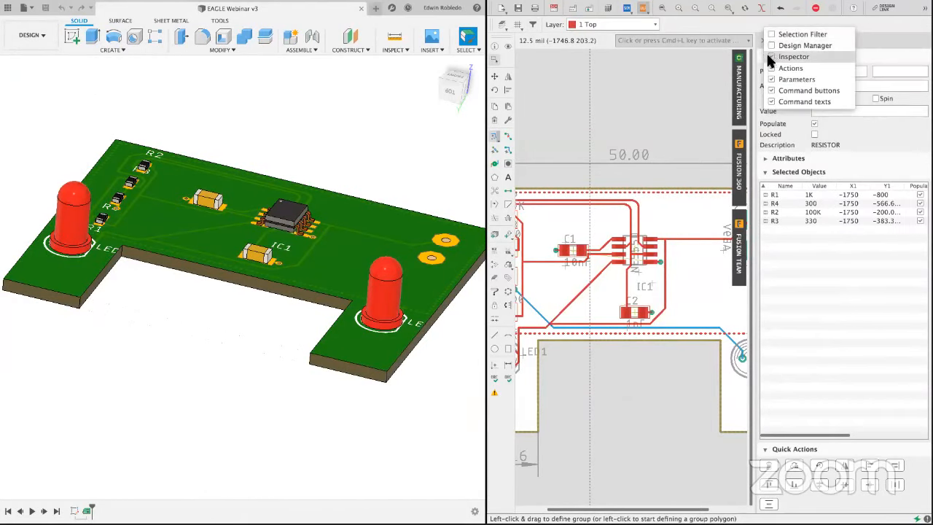
click(783, 56)
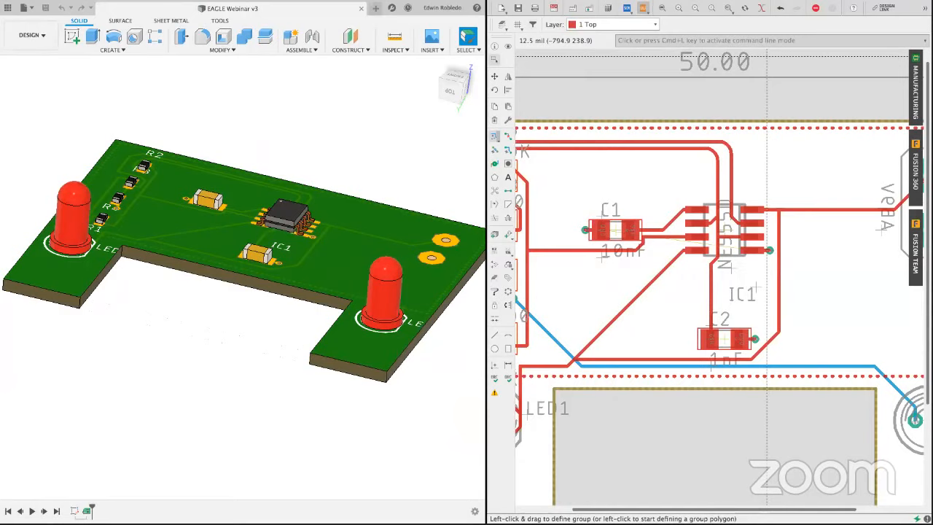
scroll(623, 215, down, 4)
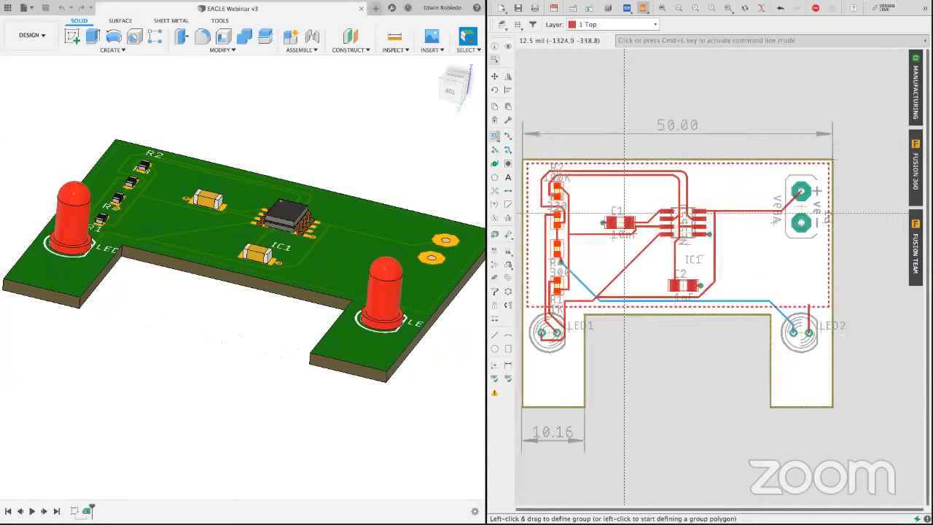
scroll(623, 215, down, 1)
scroll(623, 215, up, 1)
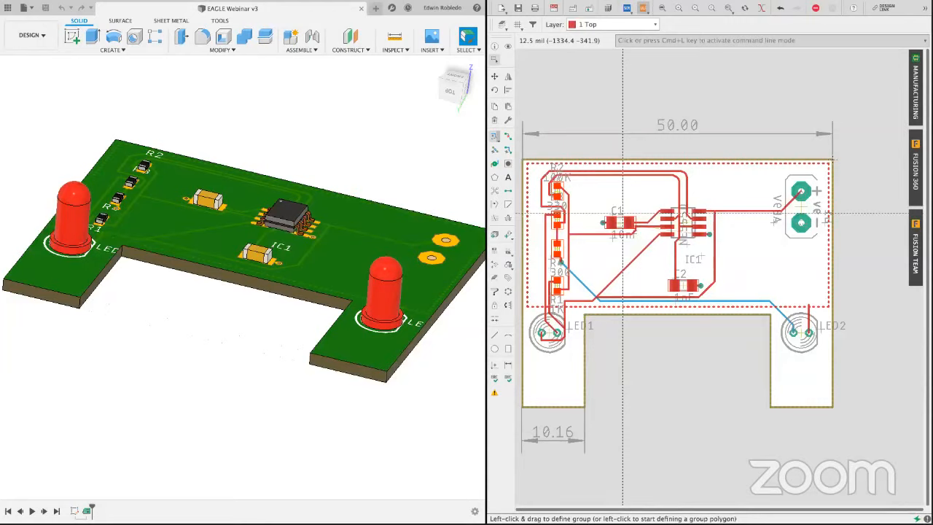
- Switch to the EAGLE Control Panel and show its Home page
mouse_move(645, 5)
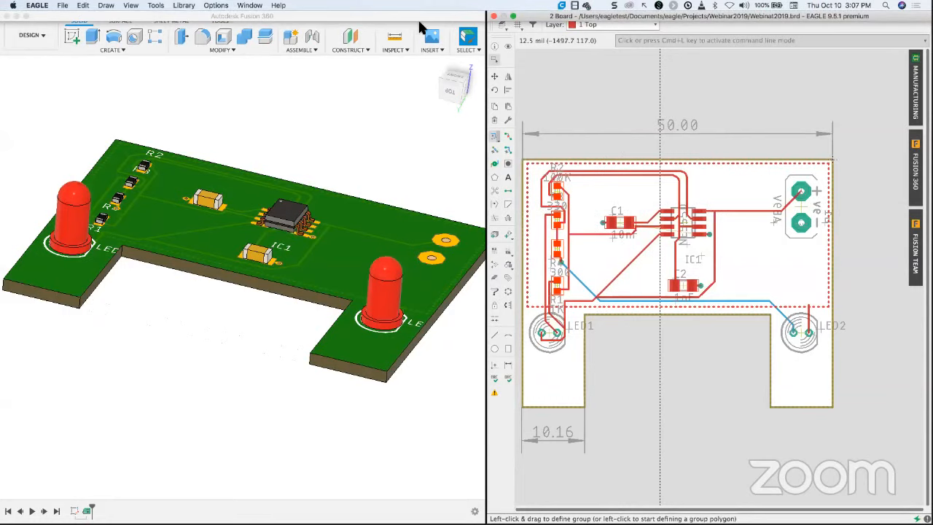
click(254, 7)
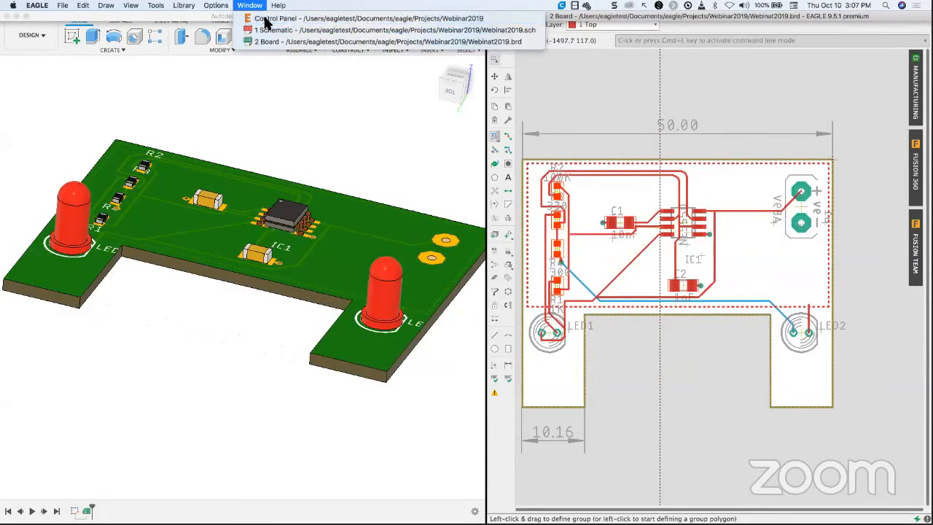
click(271, 18)
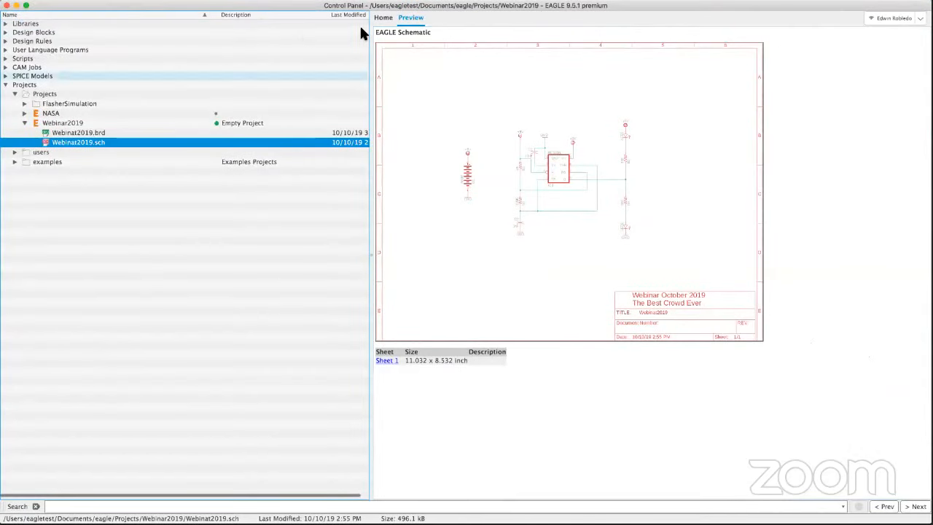
click(382, 18)
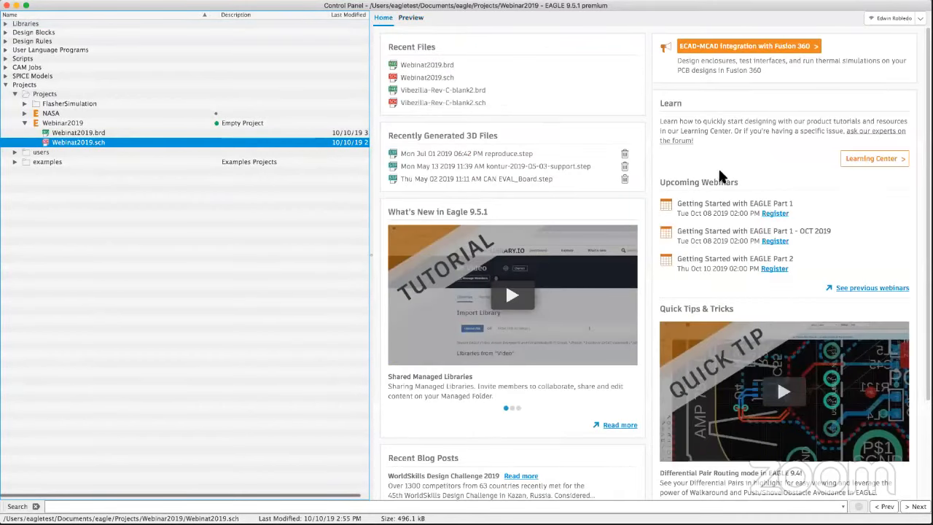